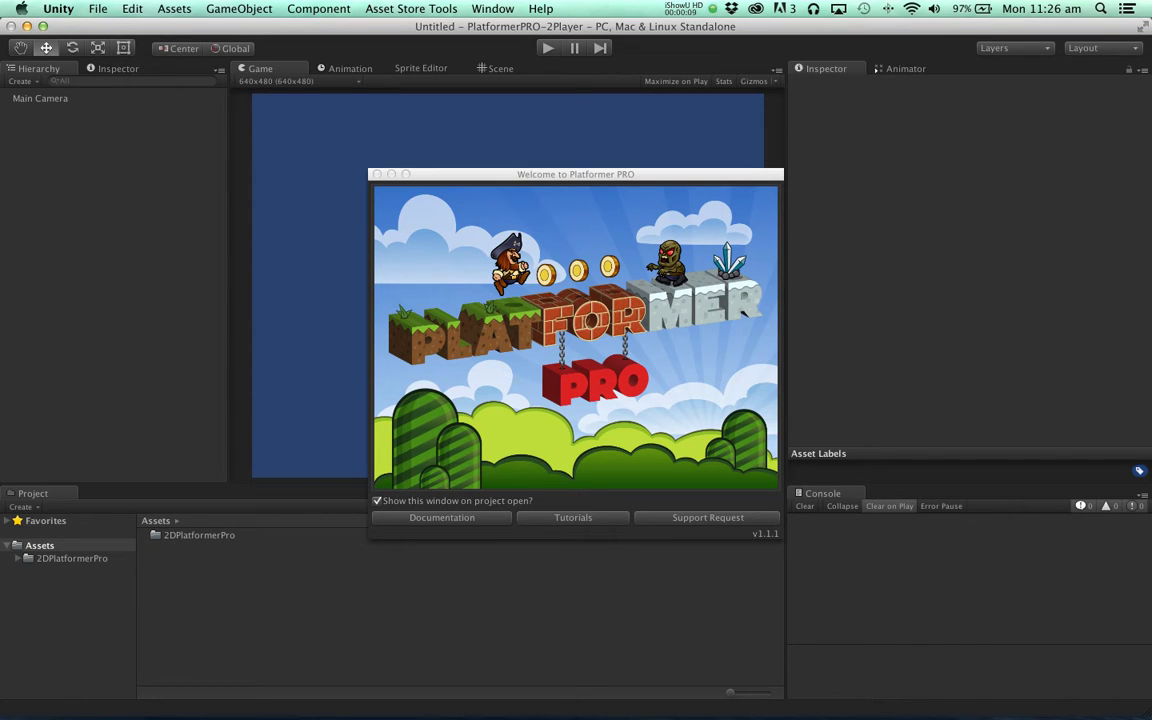
Open the SampleScene-Pixtroid scene from the 2DPlatformerPro Samples/PixtroidSample folder and deactivate its Enemies object
left_click(377, 174)
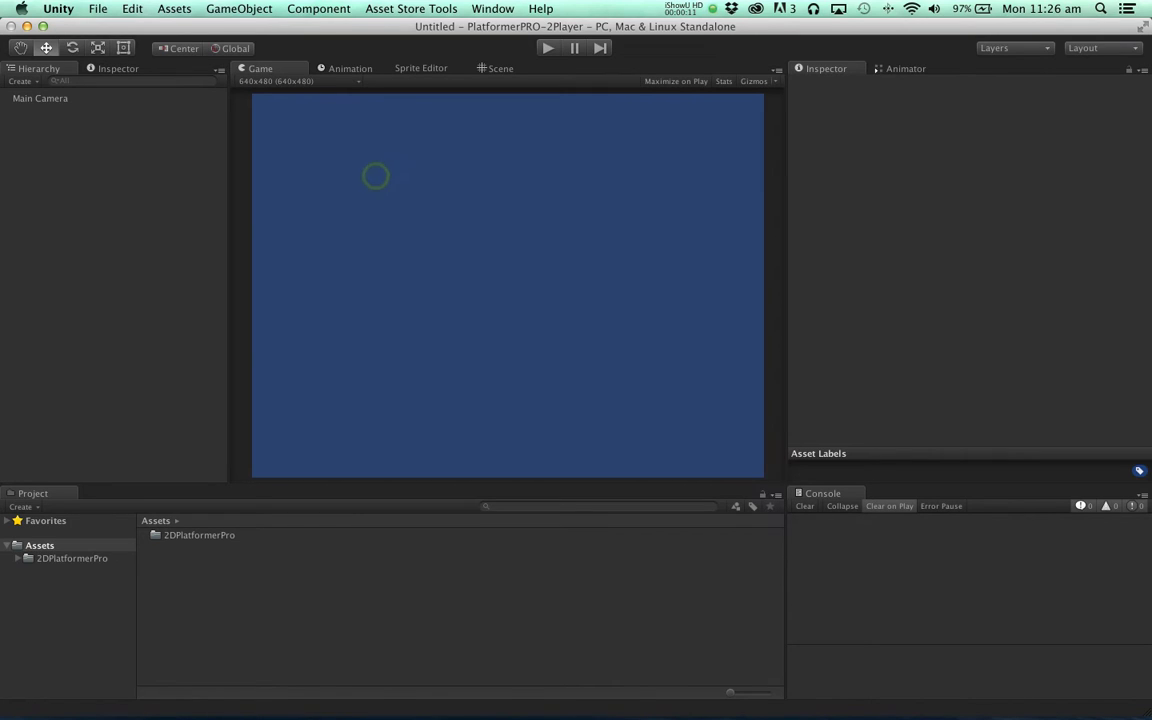
left_click(100, 558)
double_click(181, 560)
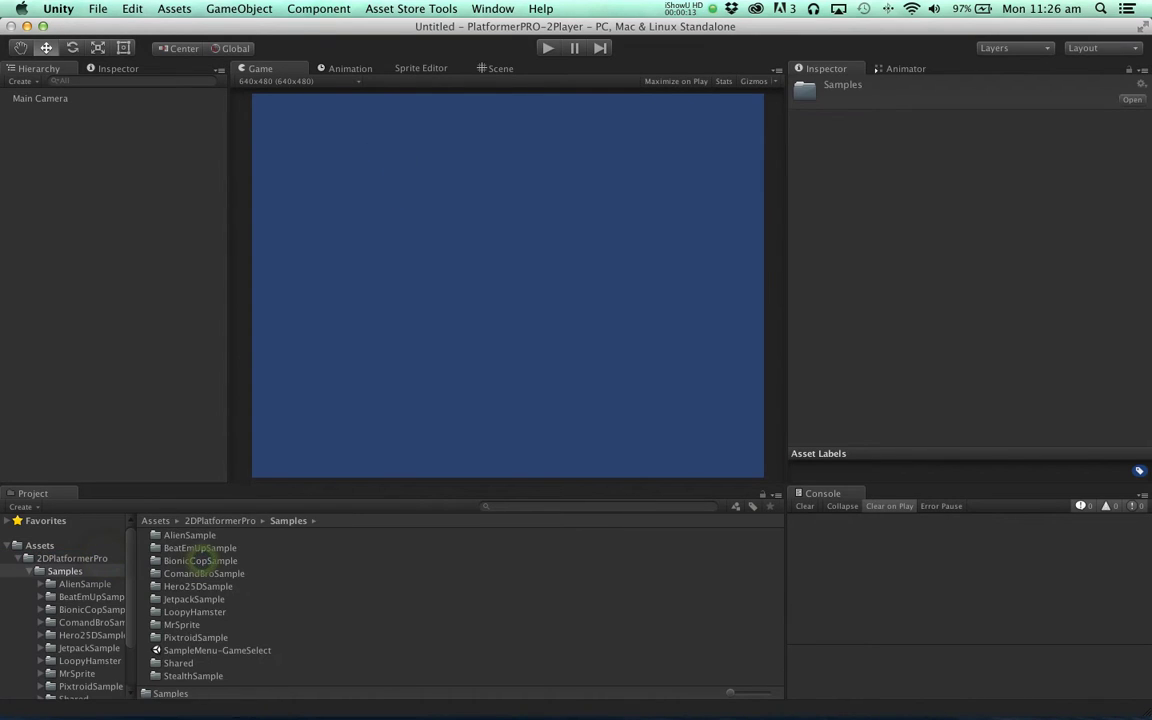
left_click(196, 637)
double_click(200, 637)
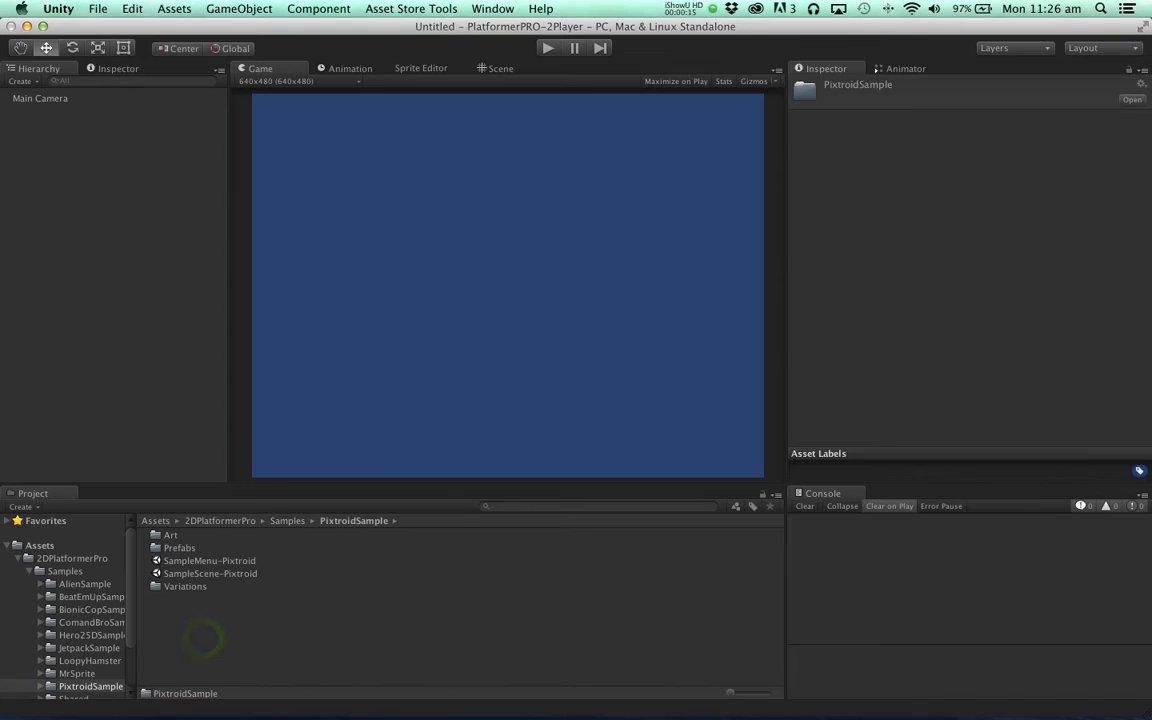
double_click(210, 573)
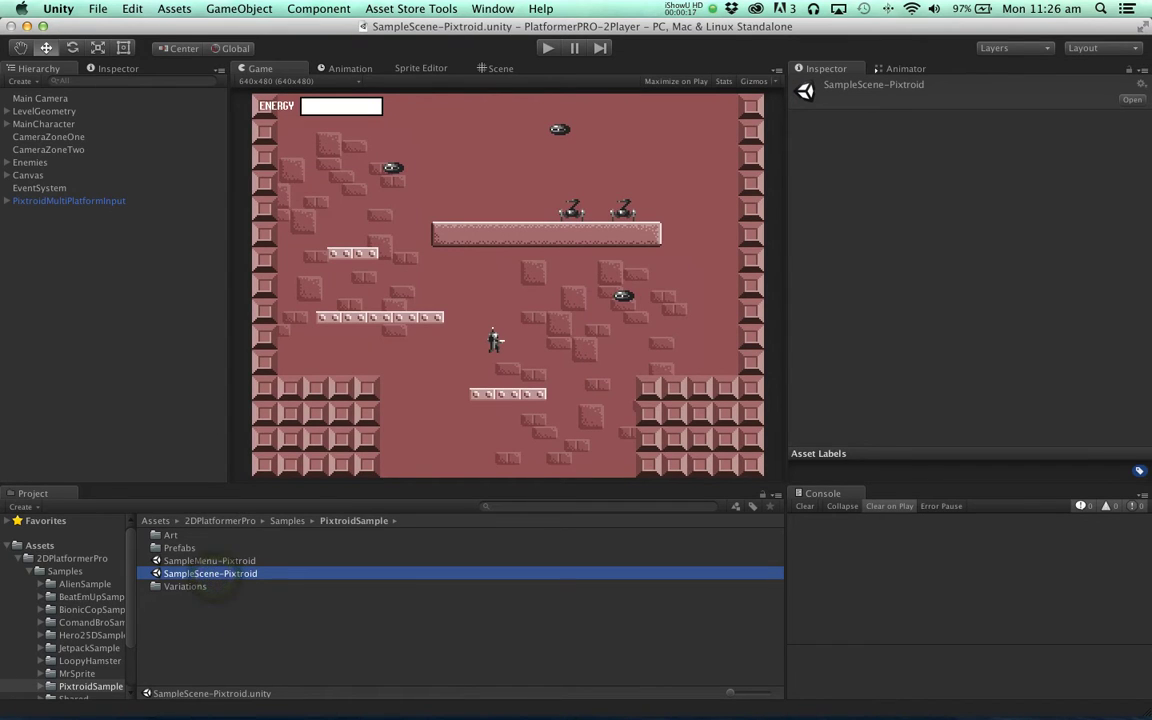
left_click(30, 162)
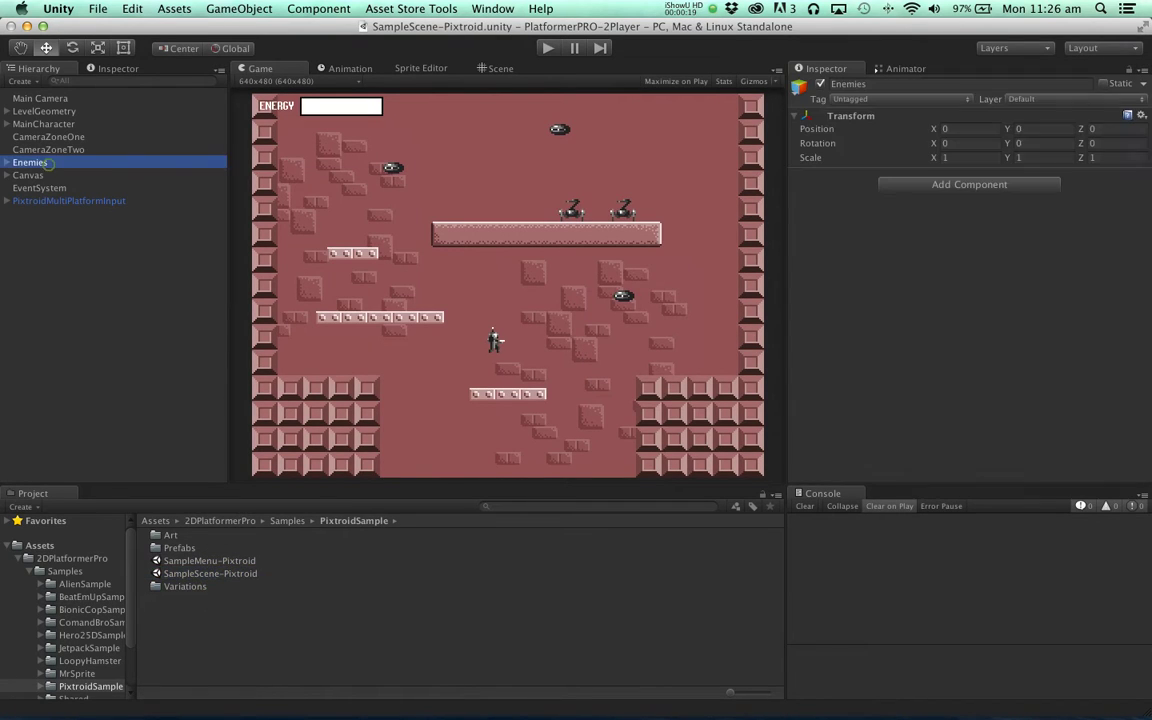
left_click(820, 84)
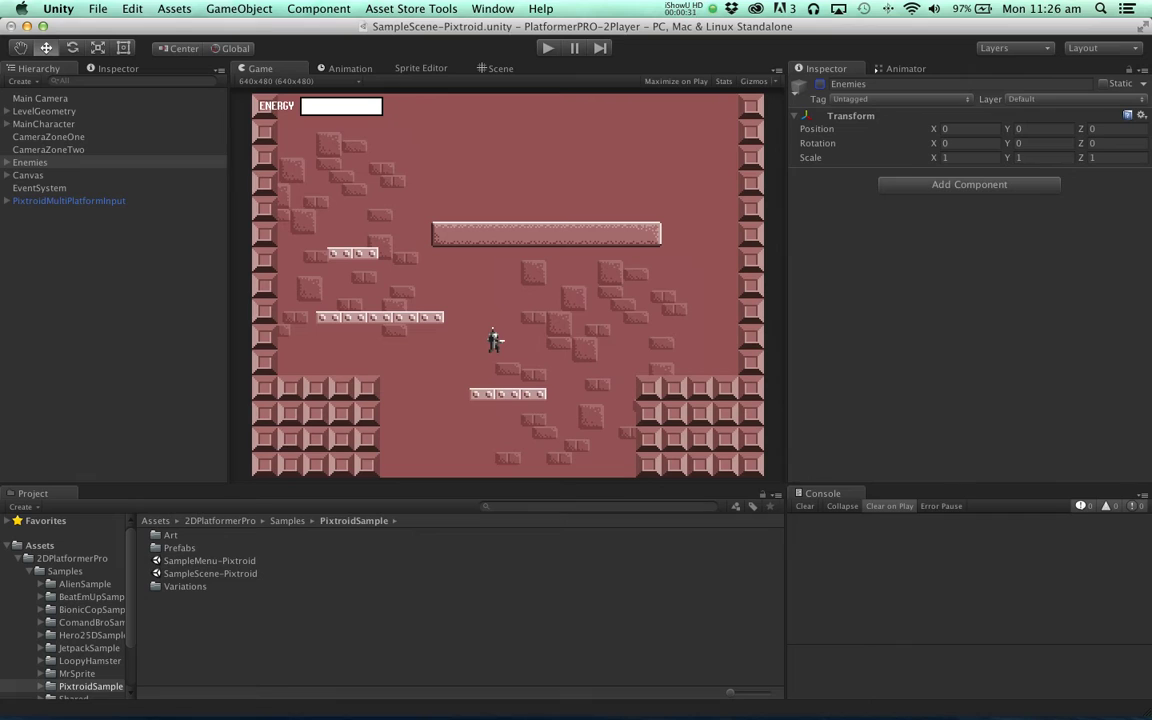
Move MainCharacter to the end of the scene hierarchy and rename it Player1
left_click_drag(39, 124, 55, 208)
left_click(57, 204)
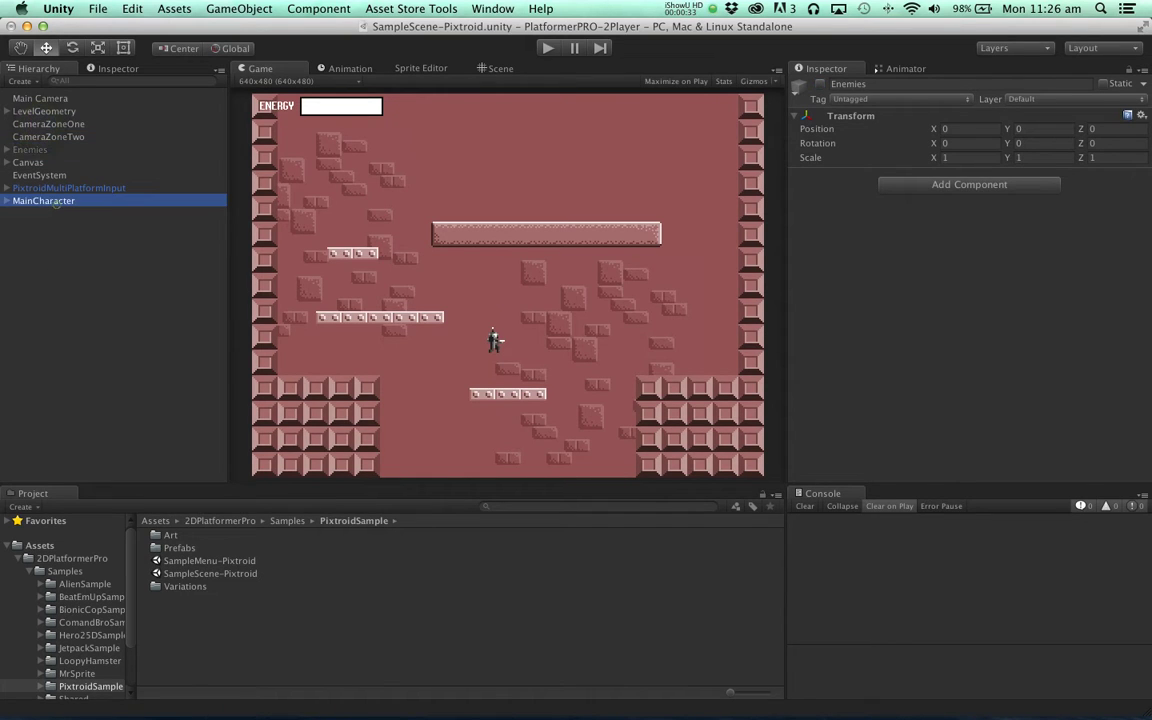
left_click(57, 205)
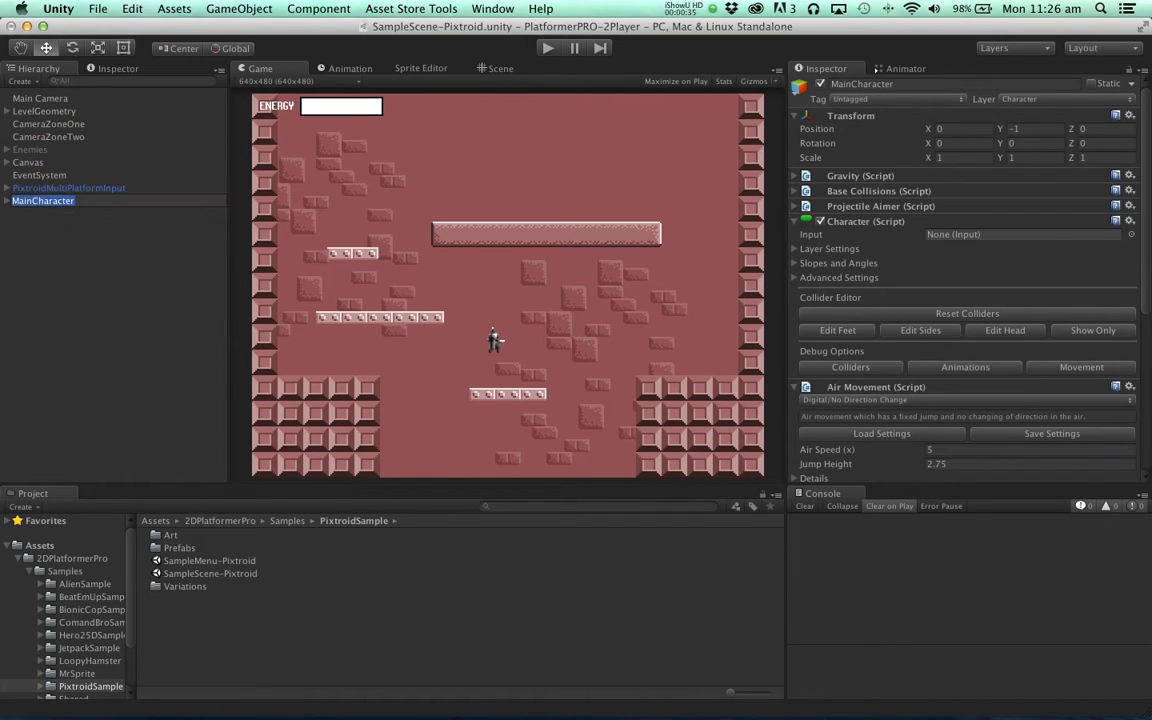
type("Player1")
key("Return")
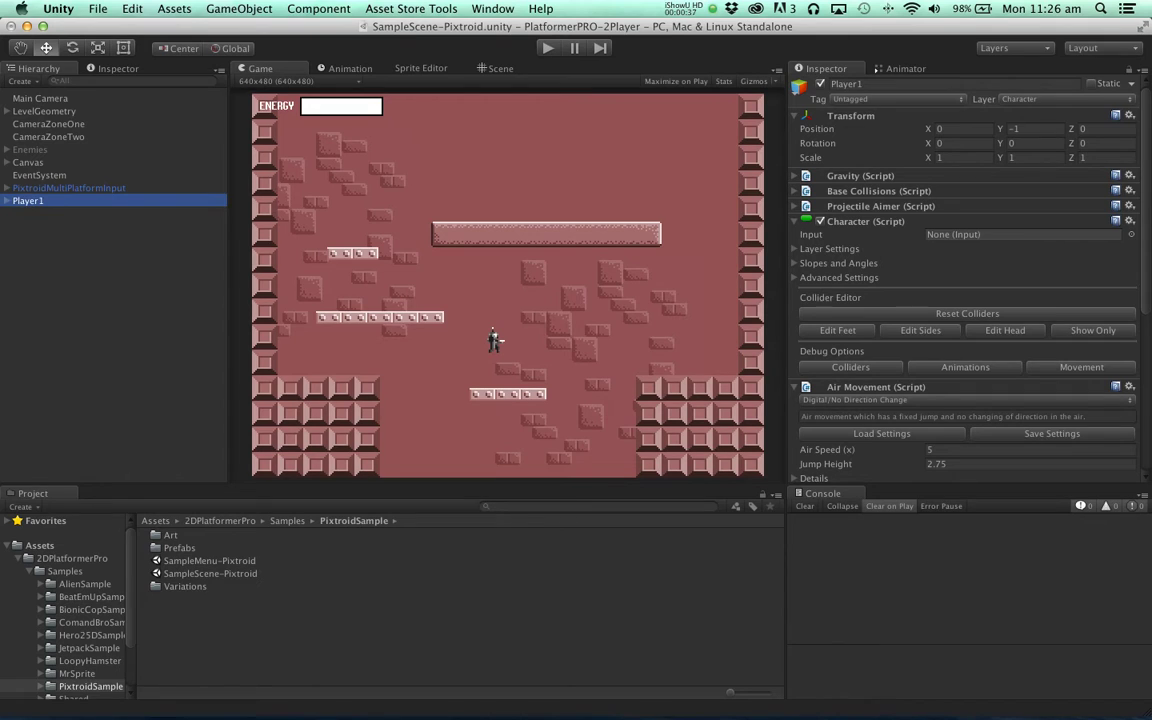
Duplicate the Player1 object and name the copy Player2
key("super+d")
key("Return")
type("Player2")
key("Return")
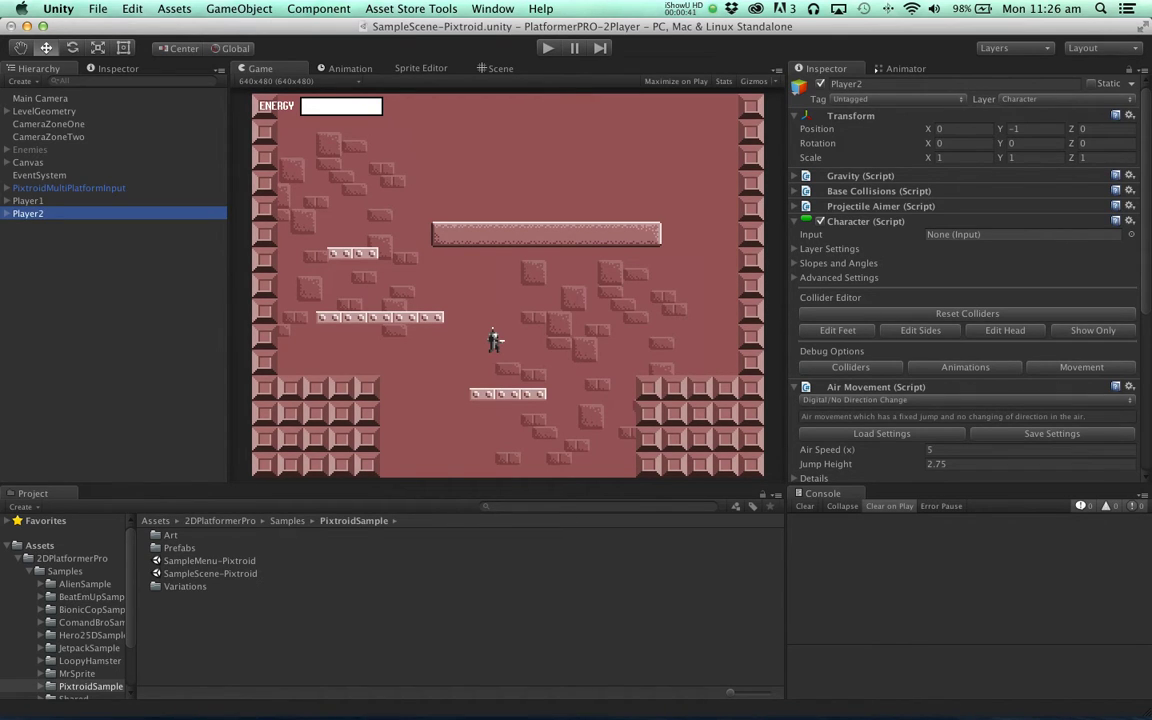
Take CharacterInput out of PixtroidMultiPlatformInput, accepting the lost prefab connection, and place it at the end of the scene hierarchy
left_click(7, 188)
left_click(62, 227)
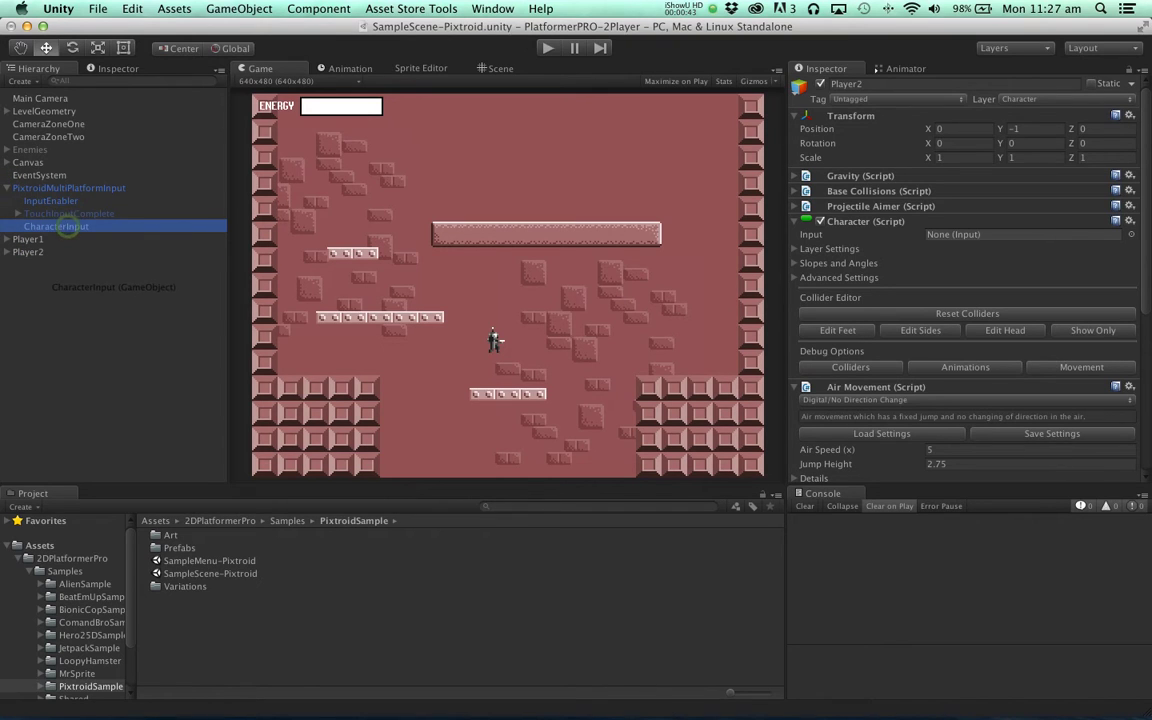
left_click_drag(68, 226, 68, 296)
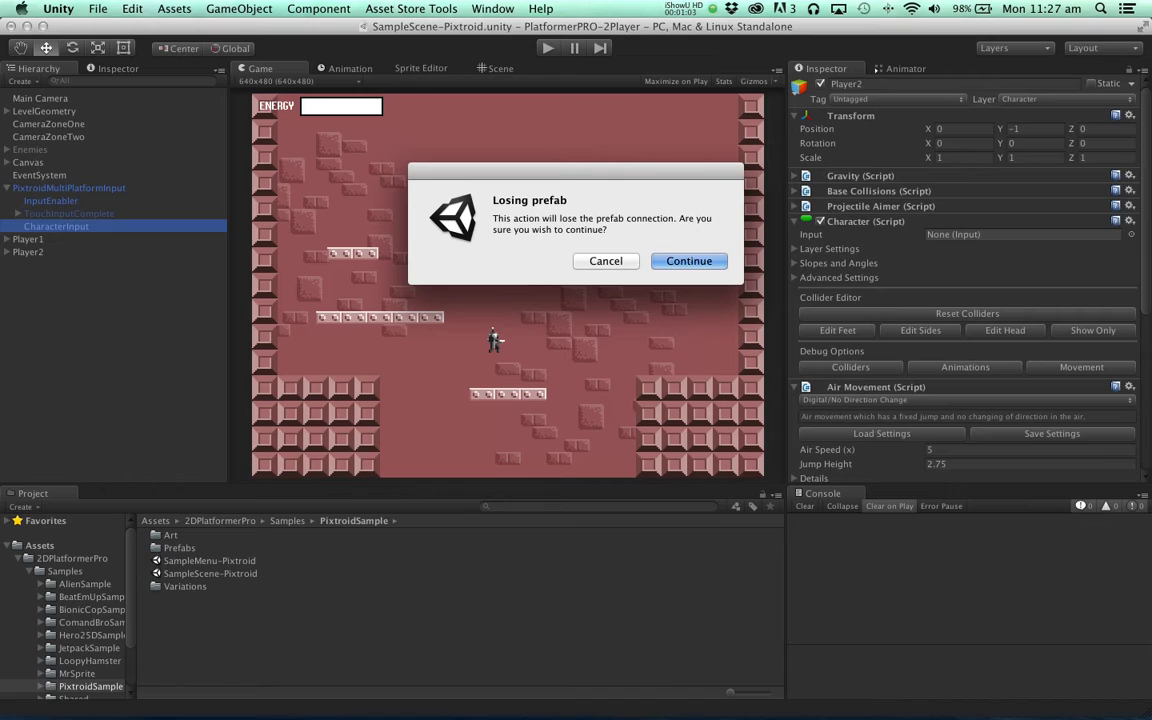
left_click(683, 261)
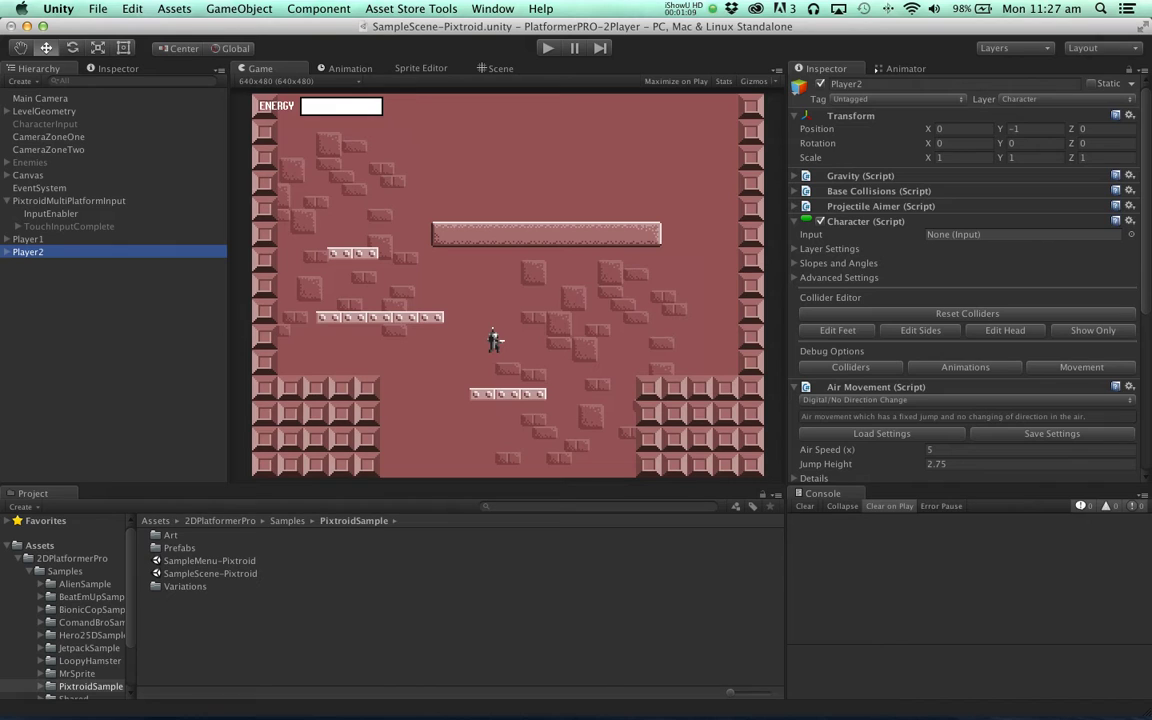
left_click_drag(53, 125, 112, 298)
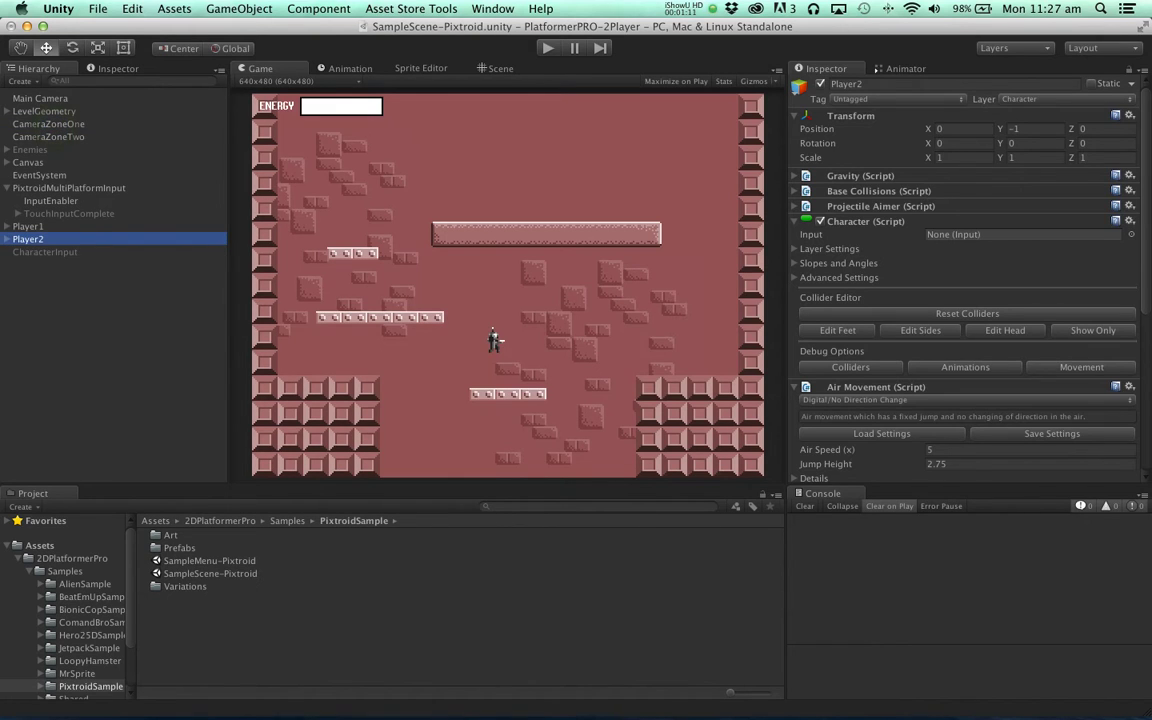
Rename the CharacterInput object to Player1Input and activate it
left_click(51, 256)
key("Return")
type("play")
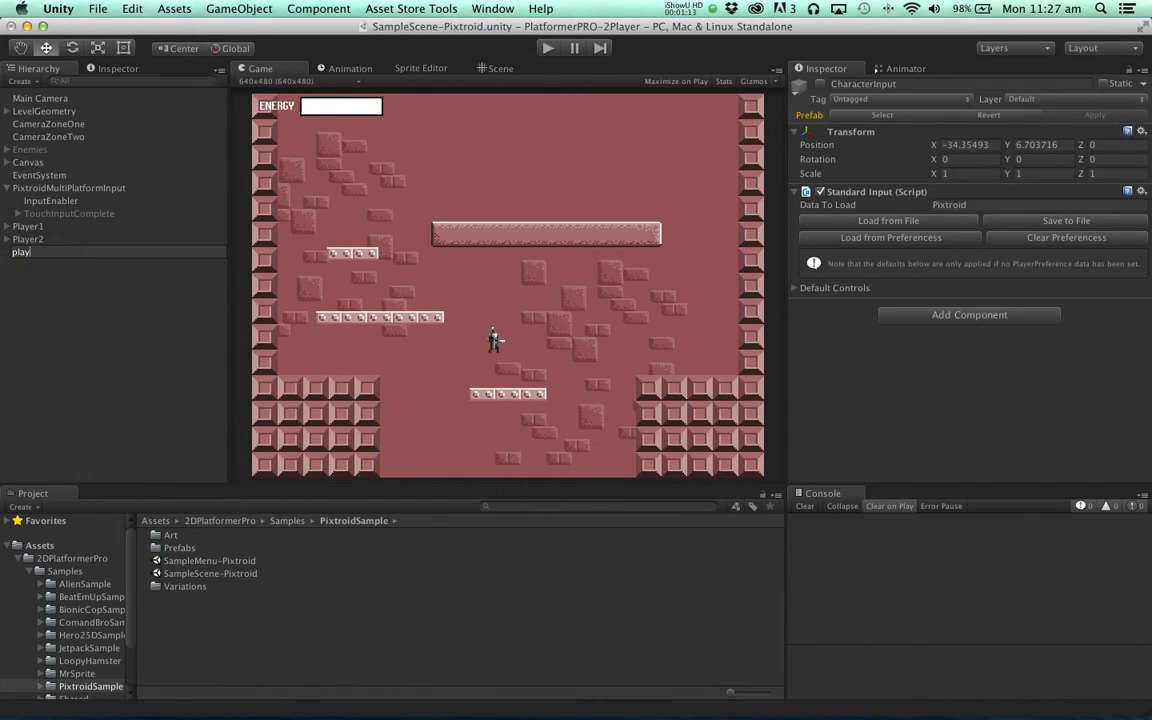
type("er1Input")
key("Home")
key("Delete")
type("P")
key("Return")
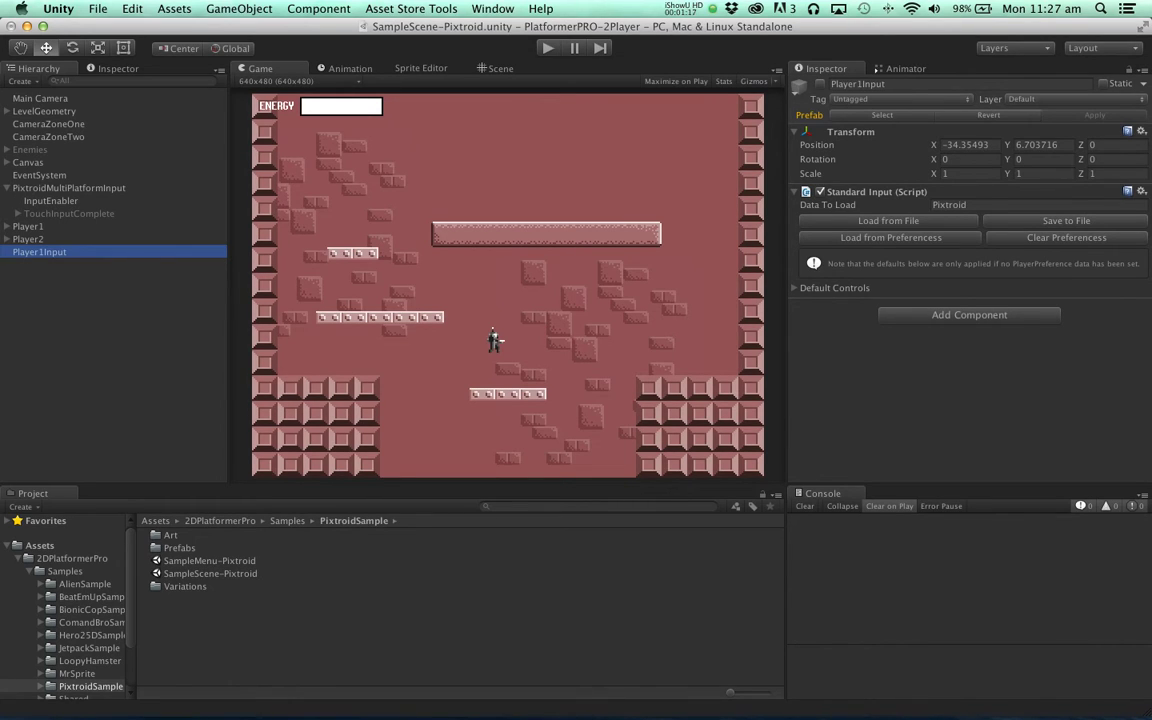
left_click(820, 84)
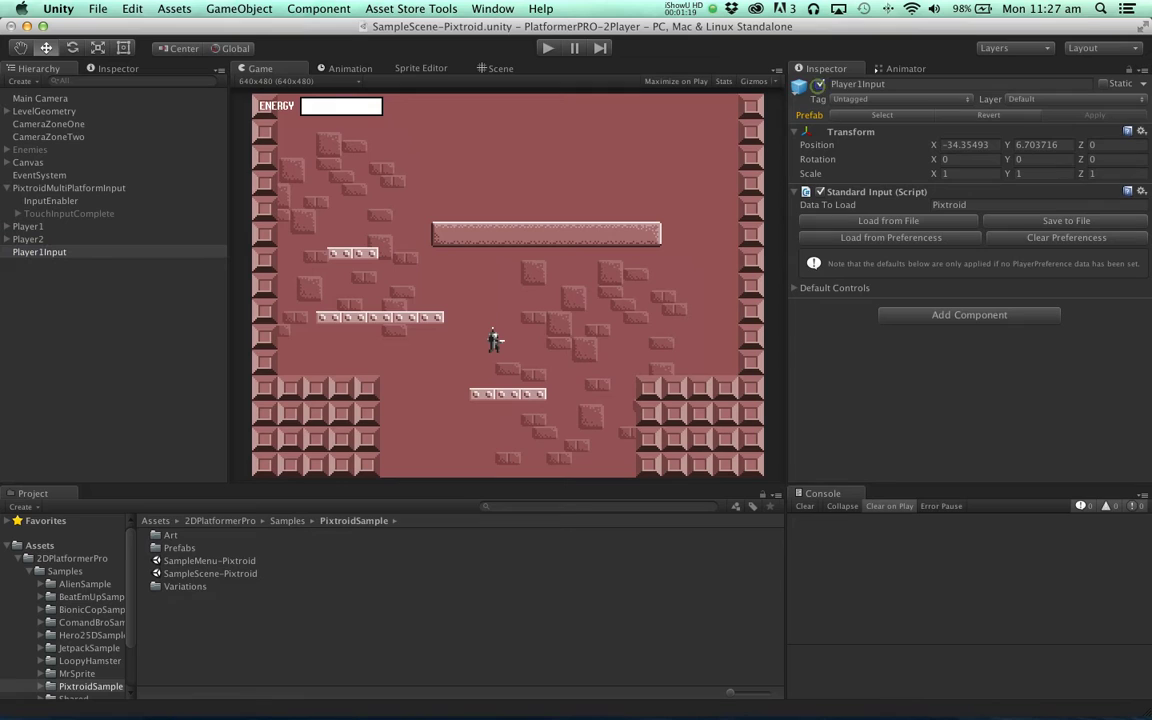
Delete the PixtroidMultiPlatformInput object from the scene
left_click(50, 188)
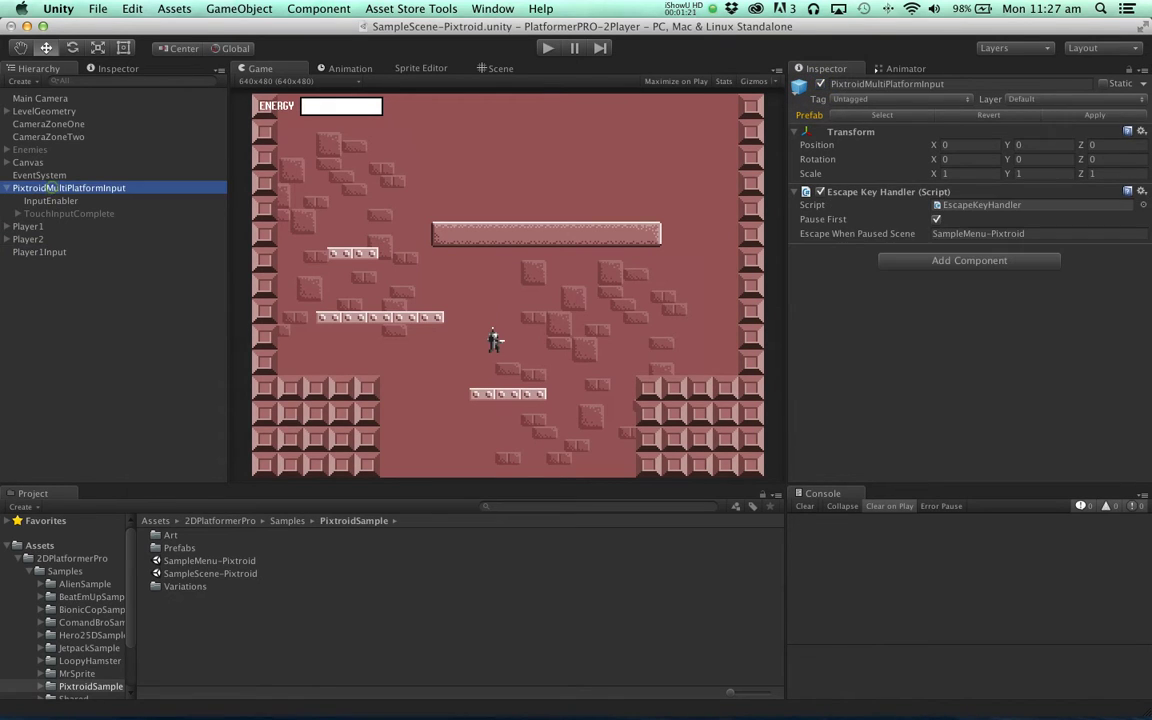
key("super+BackSpace")
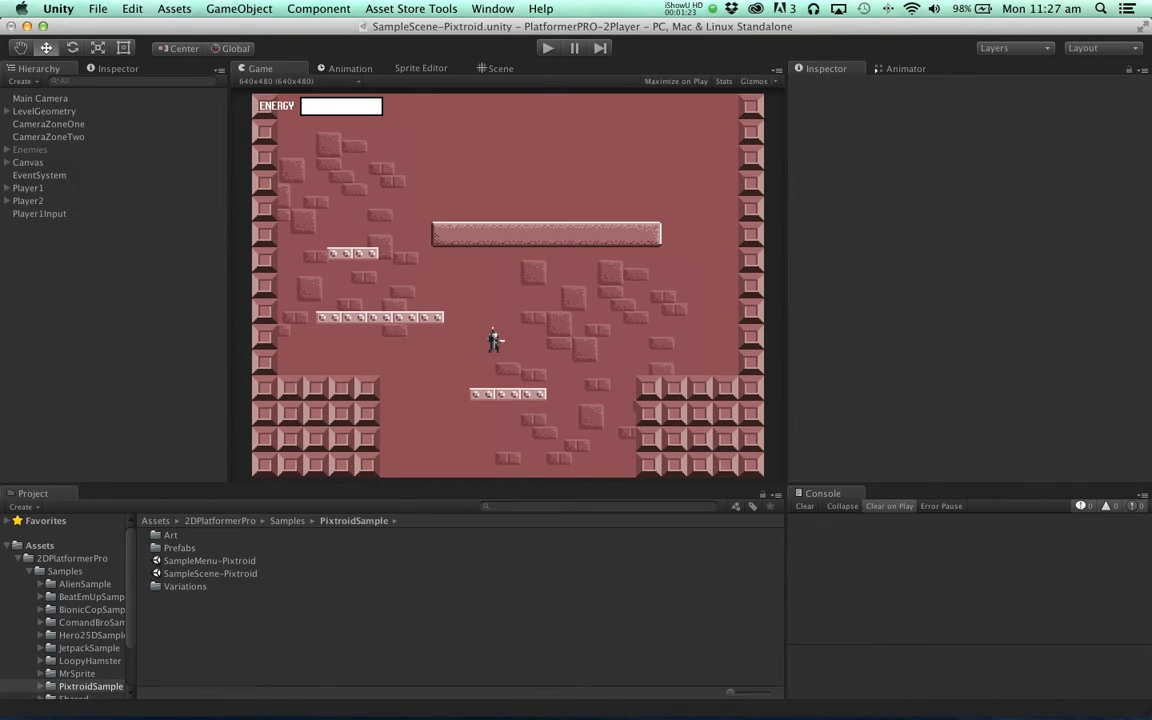
Duplicate Player1Input and name the copy Player2Input
left_click(54, 213)
key("super+d")
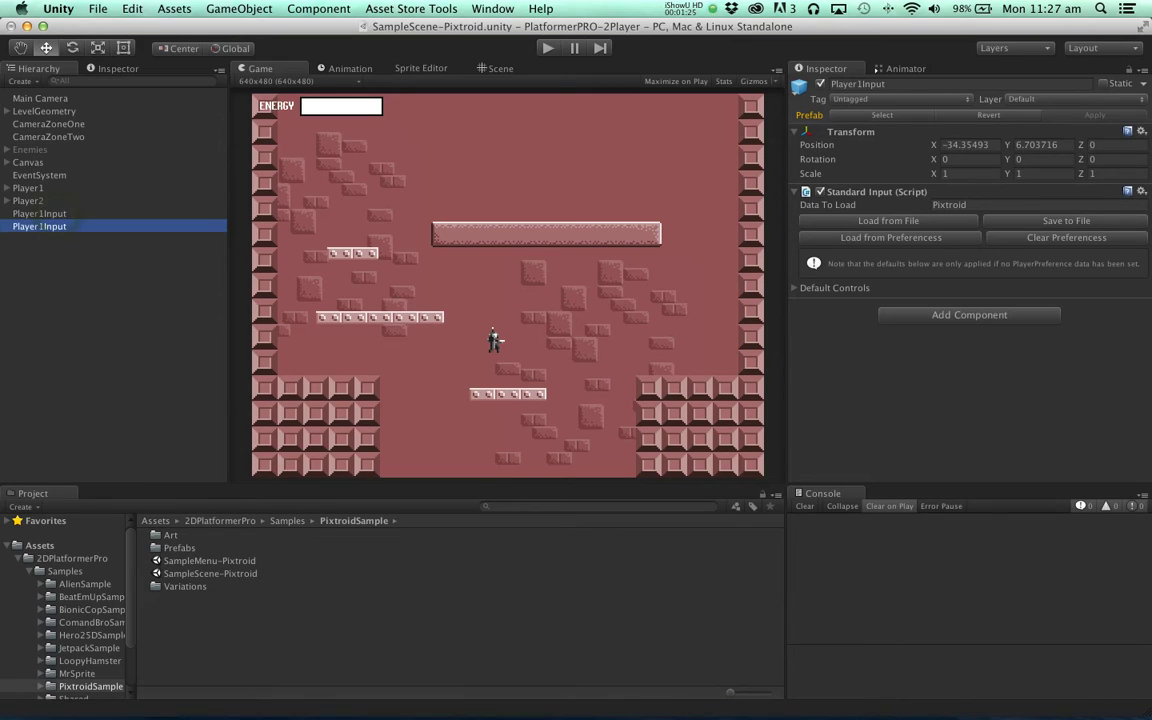
key("Return")
key("Right")
key("Left")
key("Left")
key("Left")
key("Left")
key("Left")
key("BackSpace")
type("2")
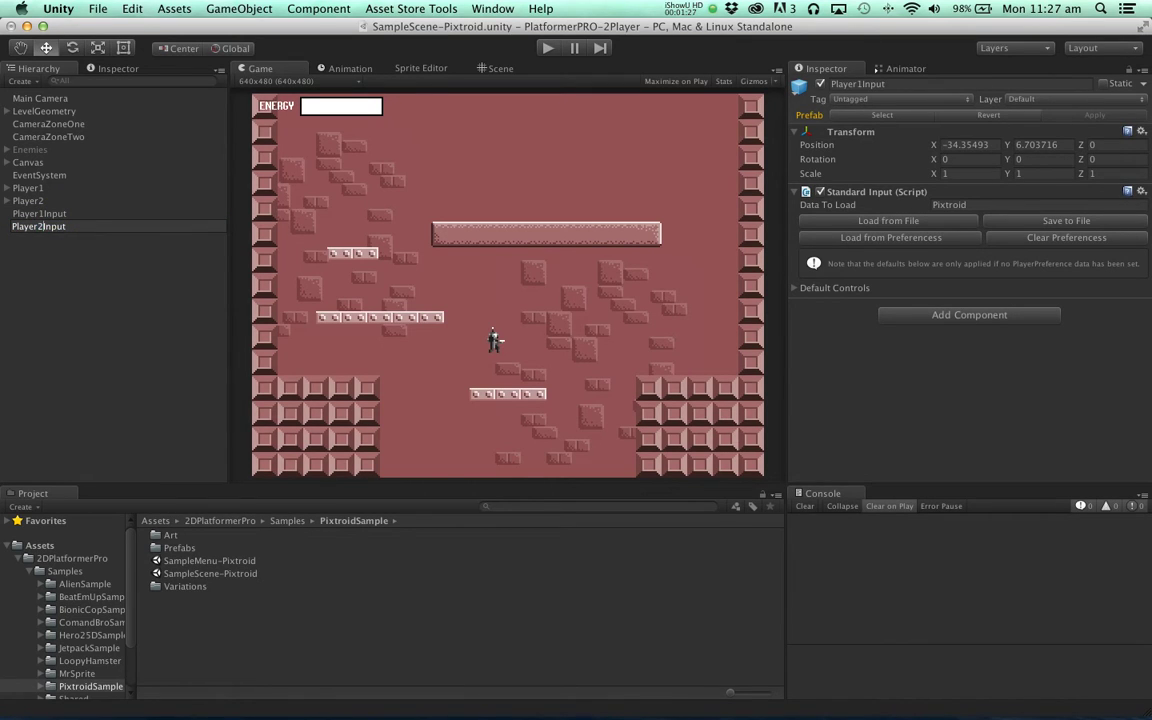
key("Return")
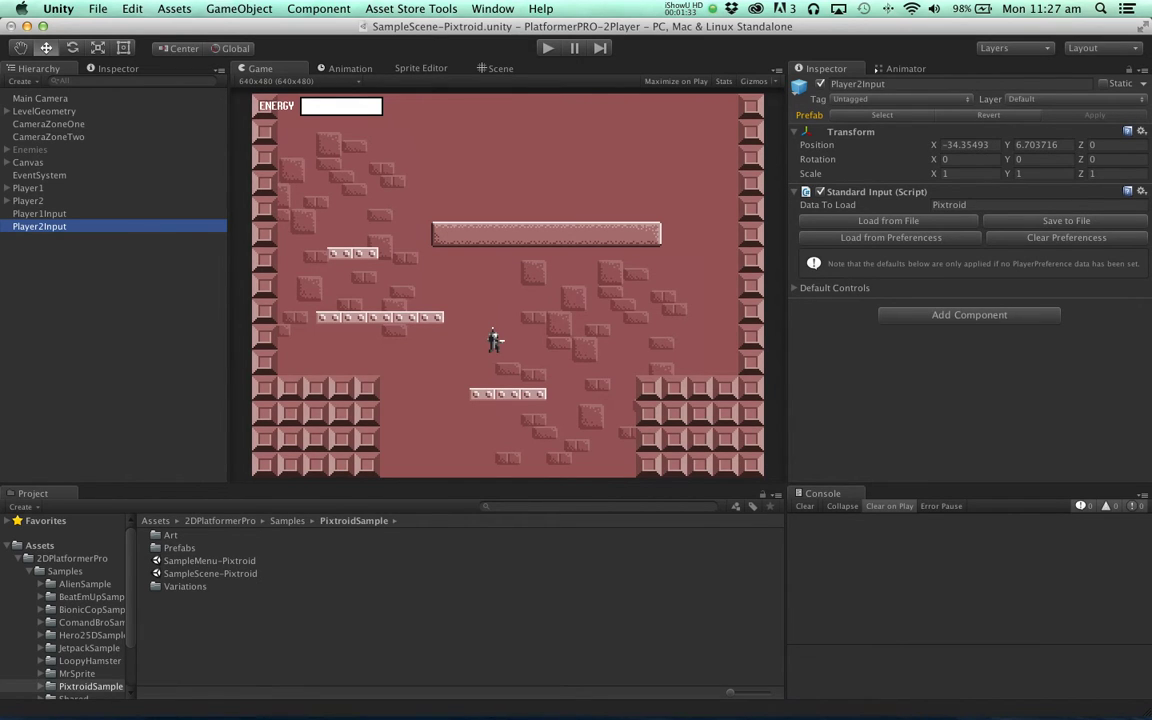
Load DefaultControllerInput.xml from Assets/2DPlatformerPro/Samples/Shared/Resources into Player2Input's Standard Input and check its default controls
left_click(888, 221)
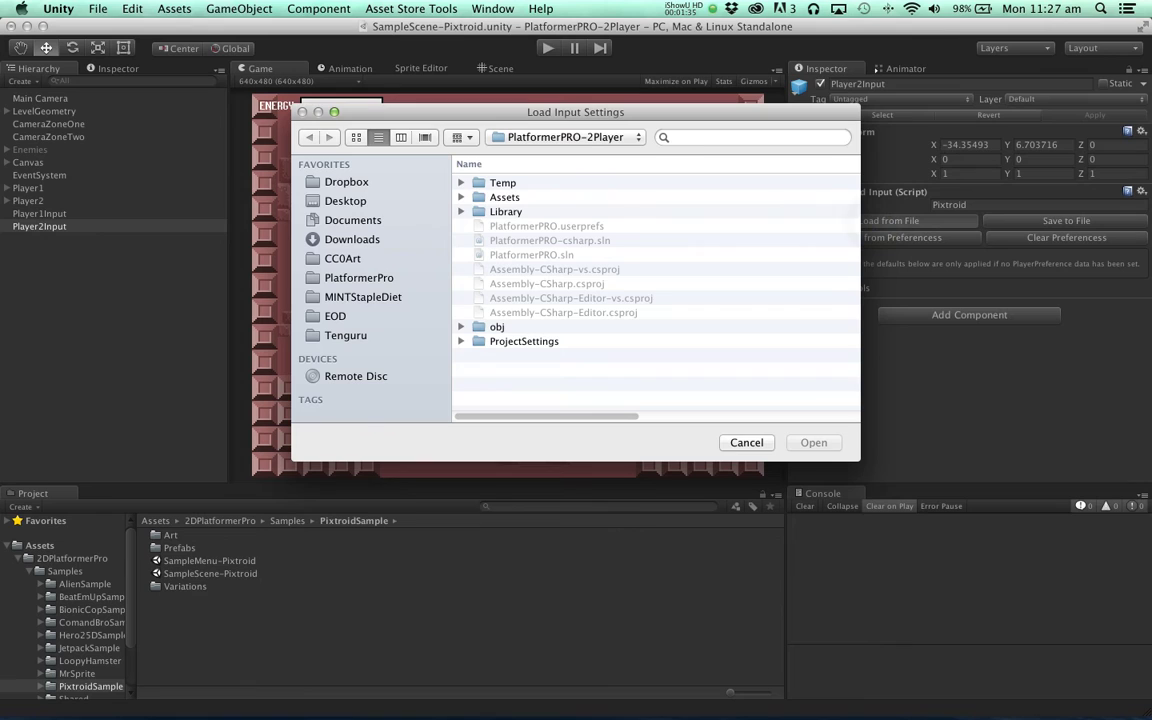
double_click(504, 197)
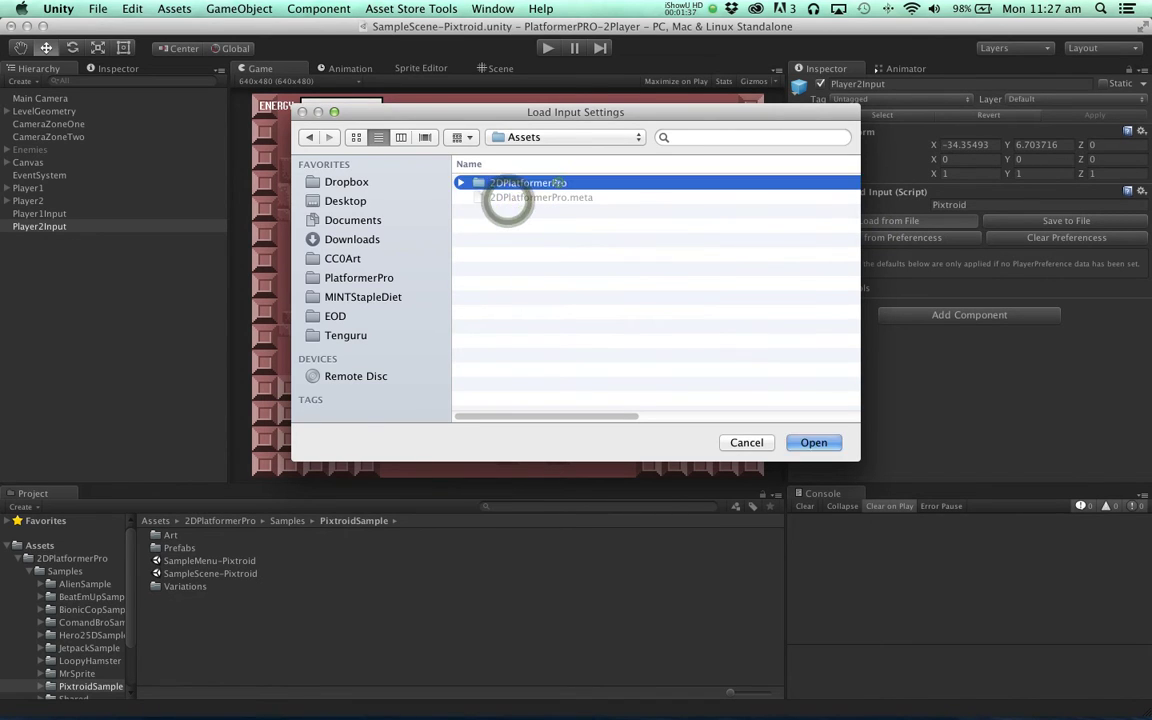
double_click(510, 186)
double_click(512, 197)
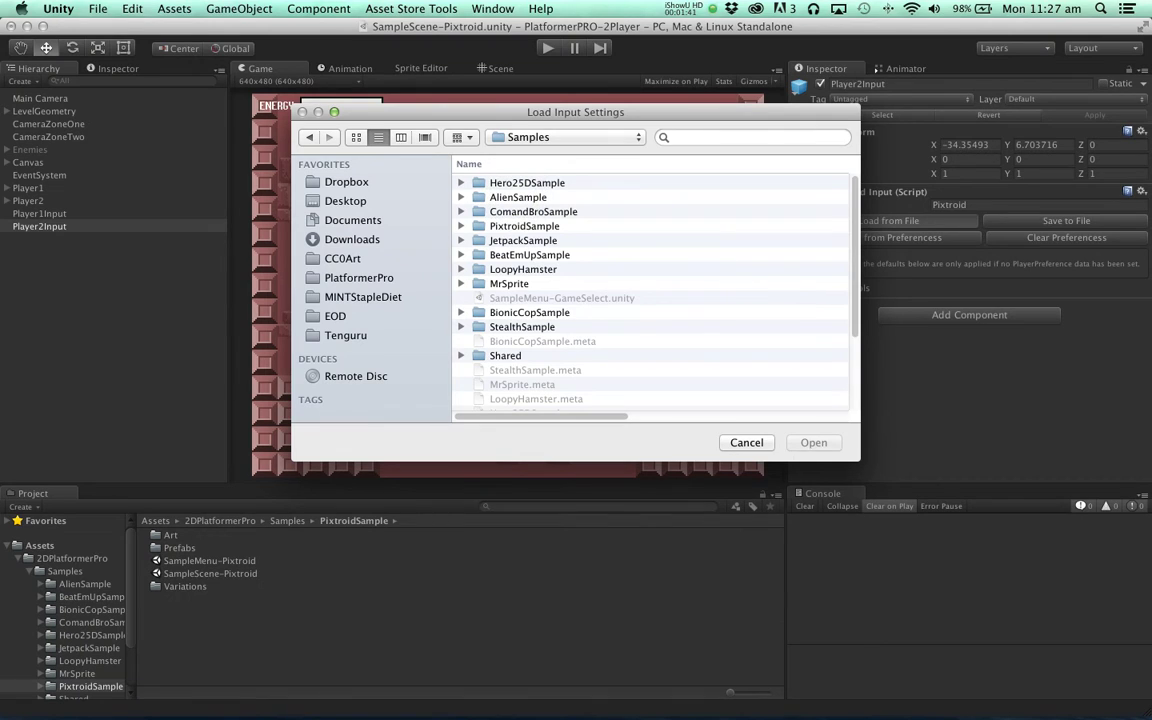
scroll(650, 290, "down", 5)
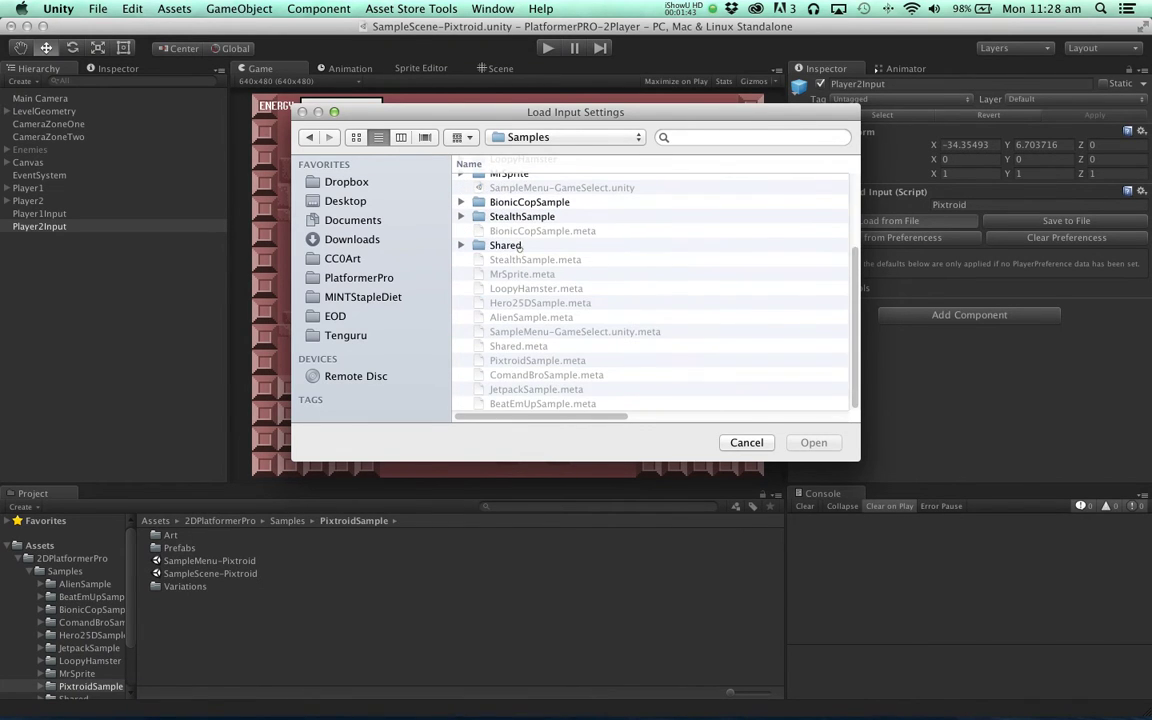
double_click(514, 245)
scroll(514, 244, "up", 3)
left_click(513, 182)
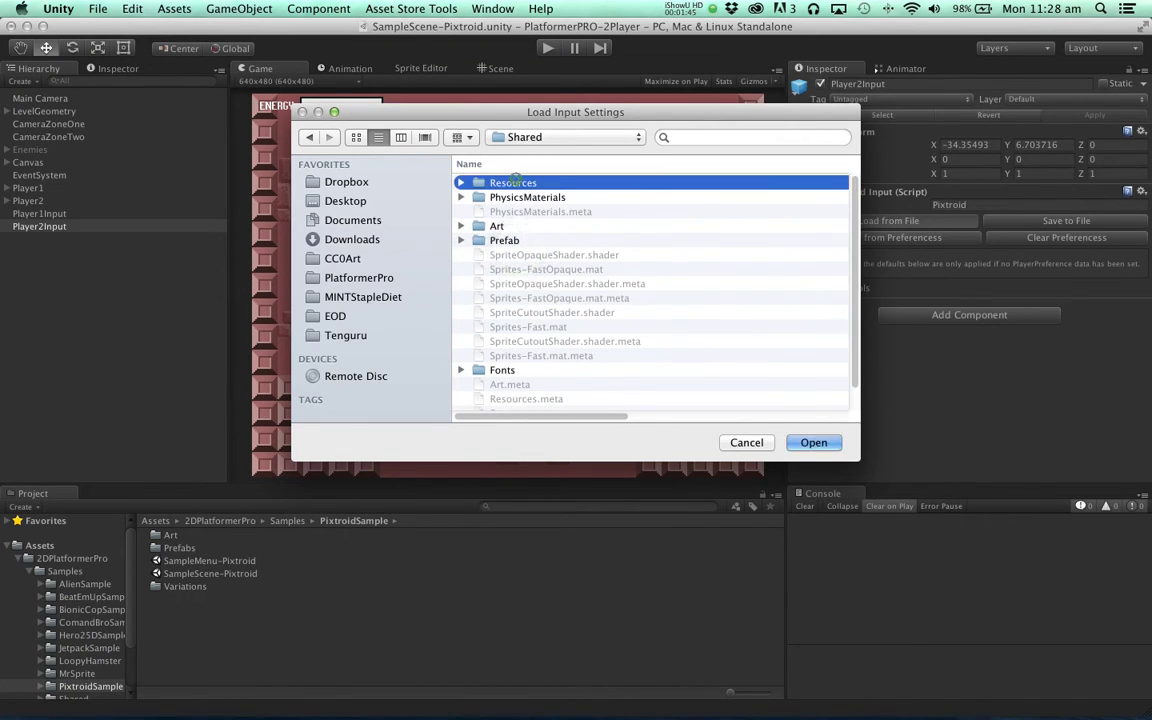
double_click(513, 182)
left_click(551, 211)
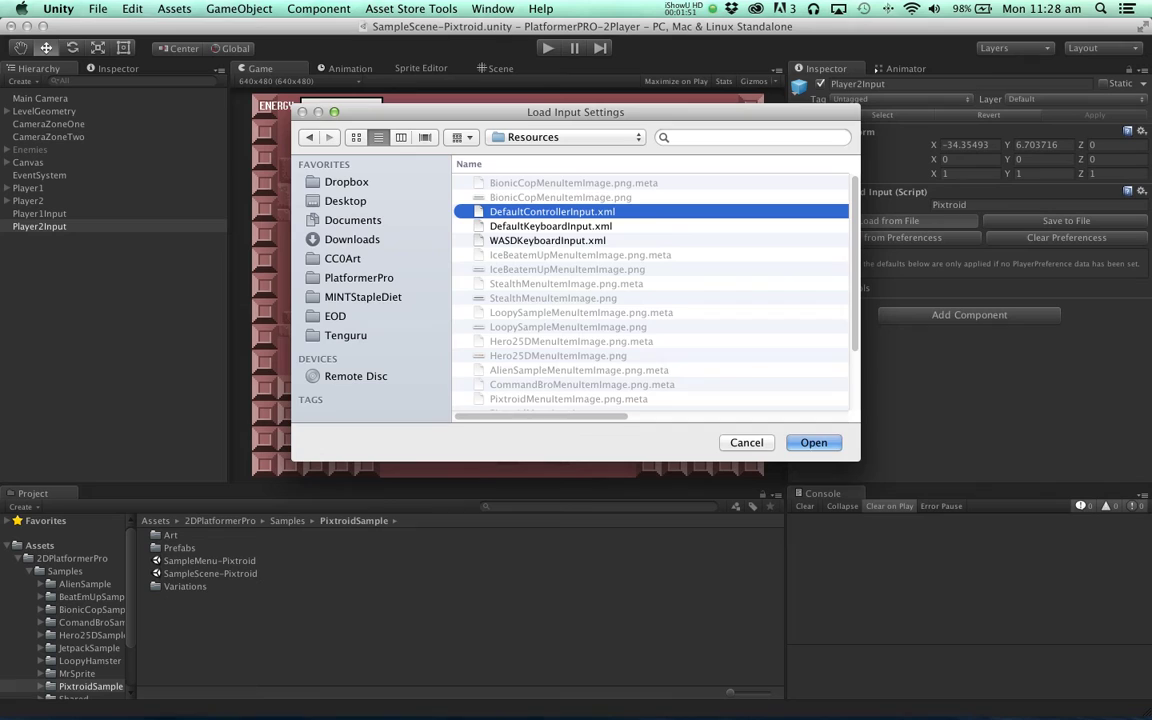
left_click(813, 442)
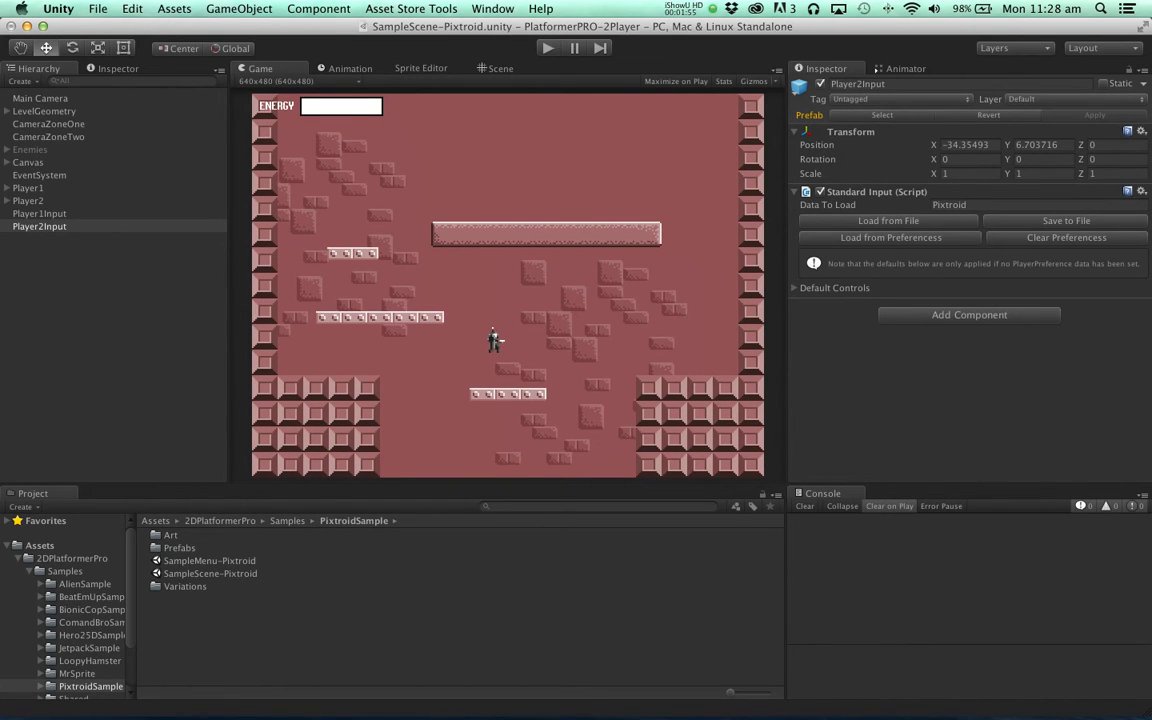
left_click(795, 288)
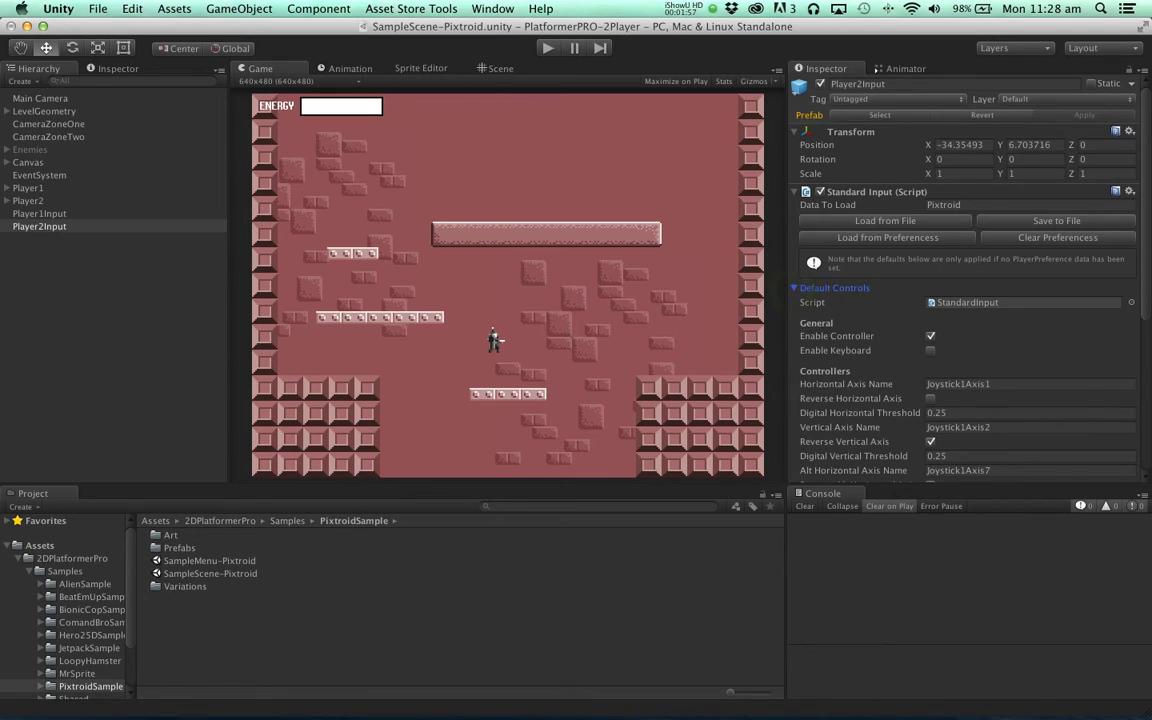
scroll(965, 280, "down", 3)
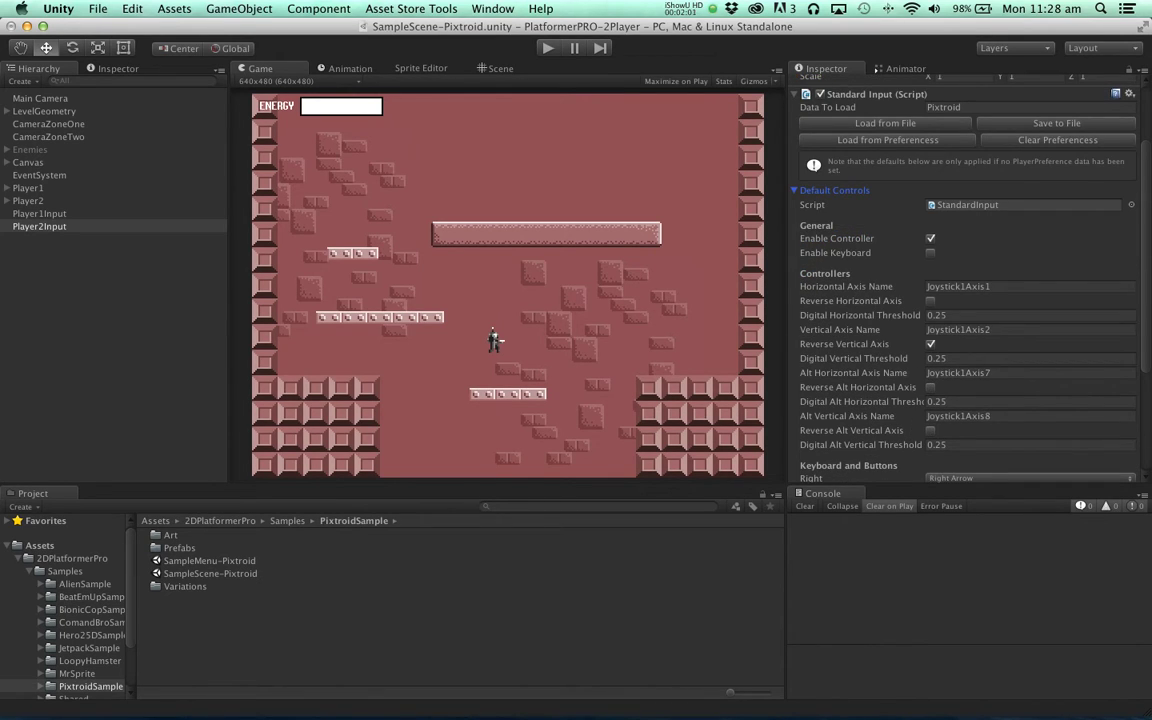
Check Player1Input's default controls and set its Data To Load to Pixtroid-Player1
left_click(40, 213)
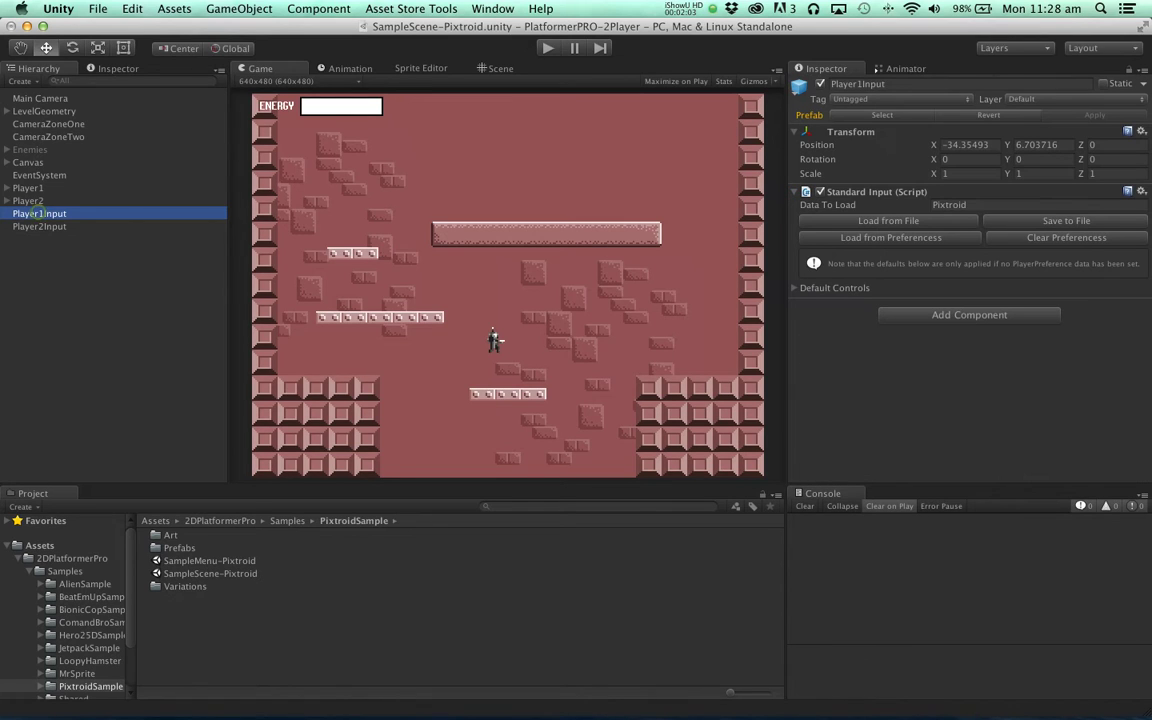
left_click(795, 288)
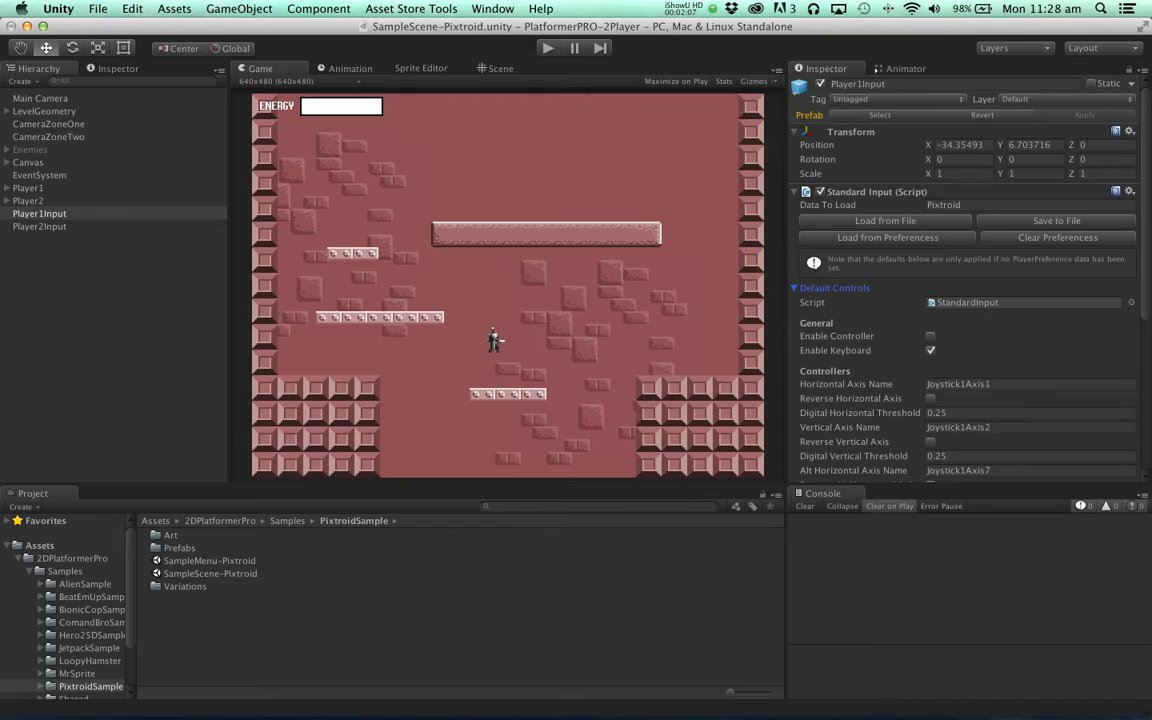
left_click(961, 204)
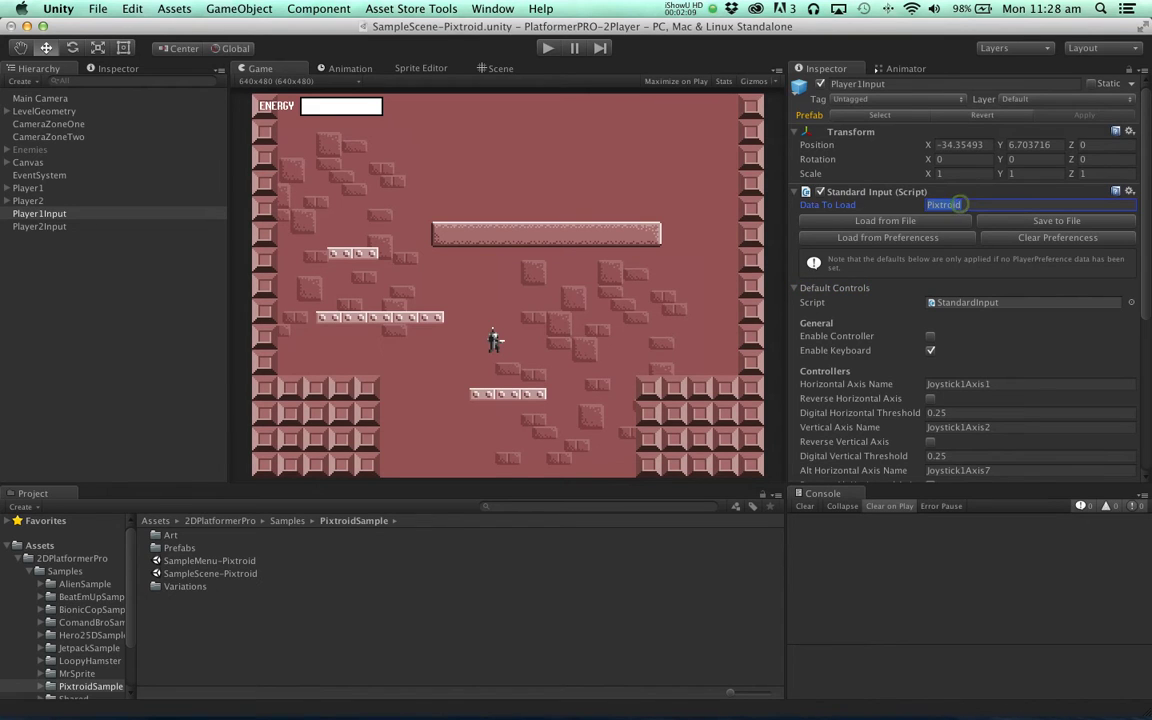
left_click(978, 203)
type("-Player1")
key("Return")
Set Player2Input's Data To Load to Pixtroid-Player2
left_click(62, 227)
left_click(966, 204)
type("-Player2")
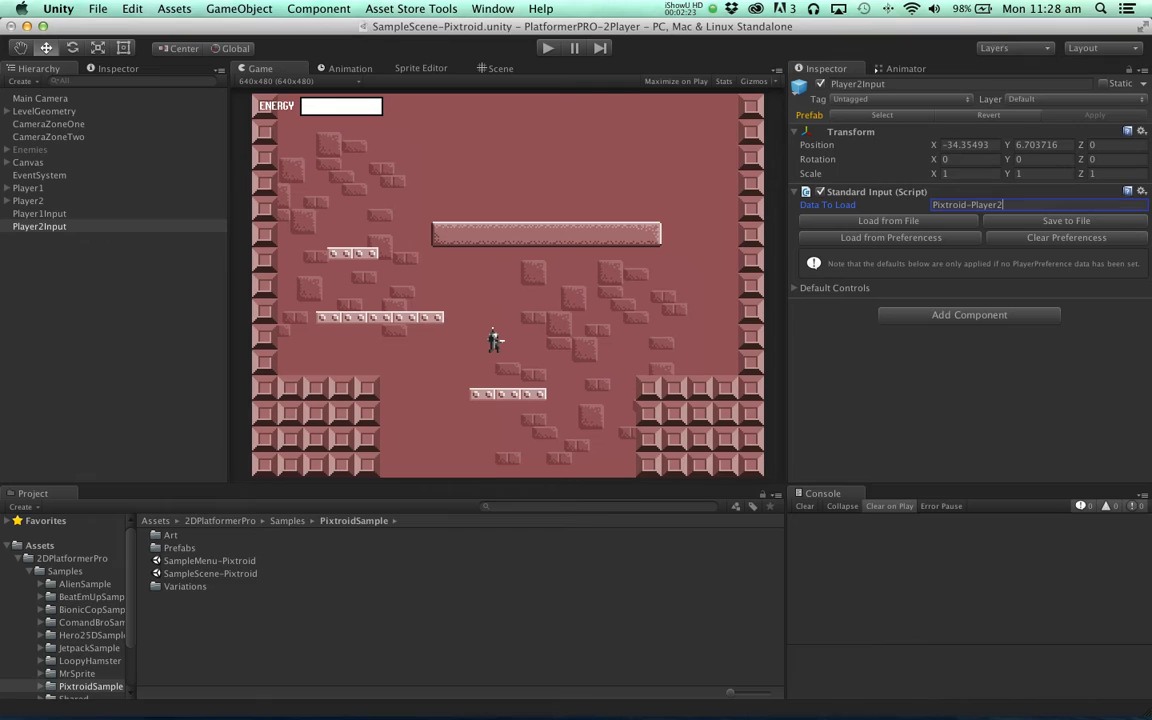
Assign Player1Input as the Input of Player1's Character script and Player2Input as the Input of Player2's Character script
left_click(28, 188)
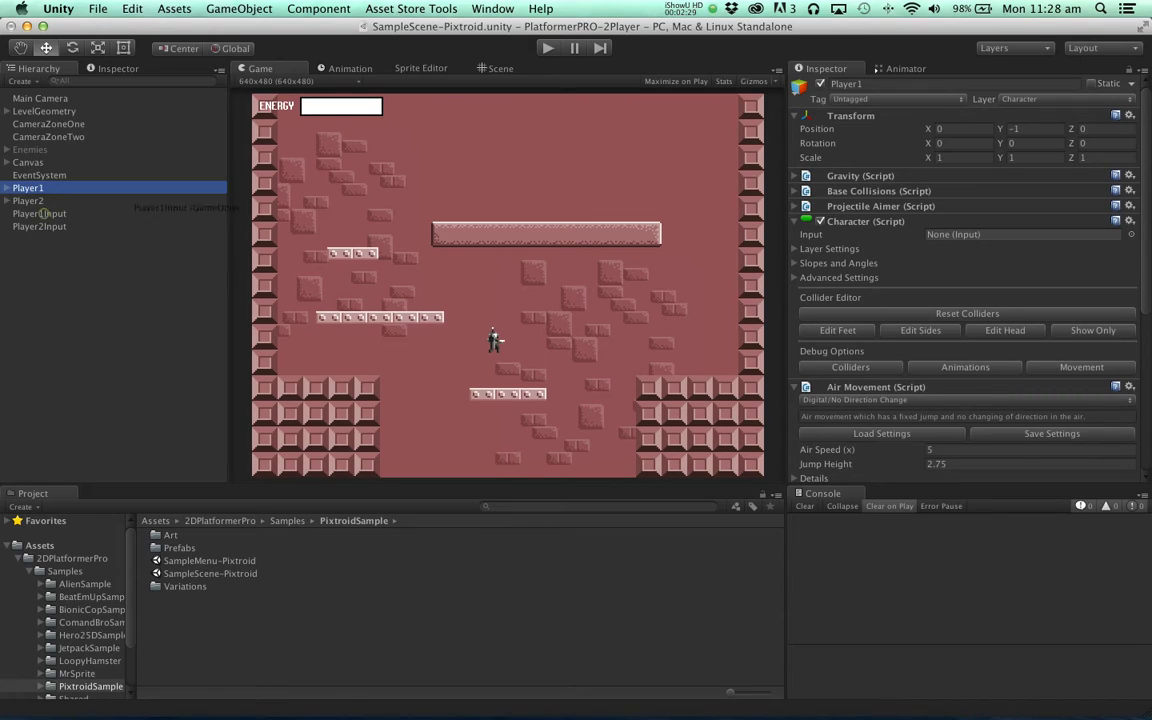
left_click_drag(39, 213, 1020, 234)
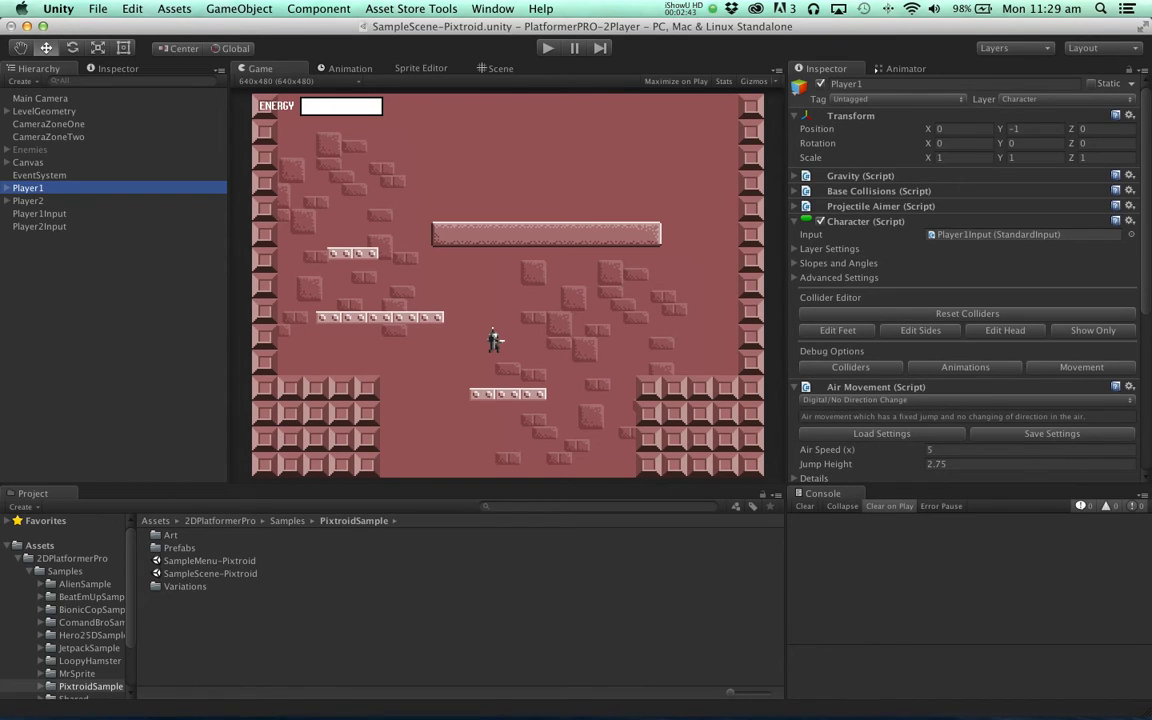
left_click(28, 200)
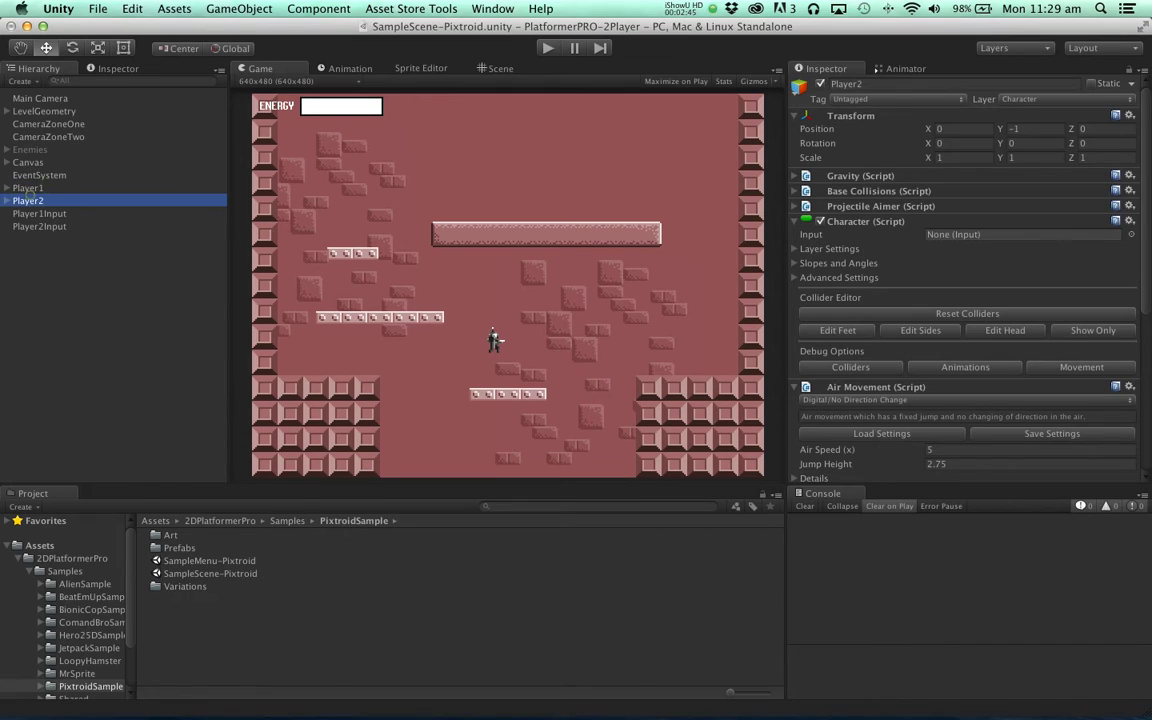
left_click_drag(25, 227, 1000, 234)
Play-test the scene by moving both characters, jumping and shooting with their separate controls, and stop the run
left_click(547, 47)
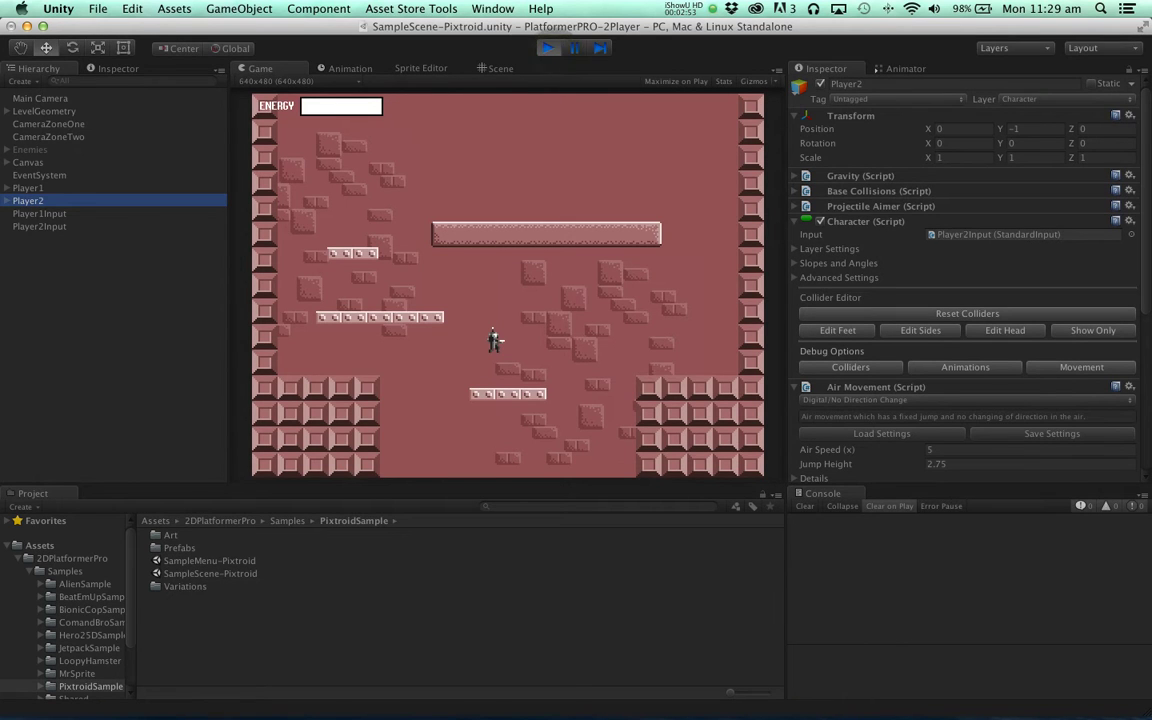
key("Right")
key("Left")
key("Right")
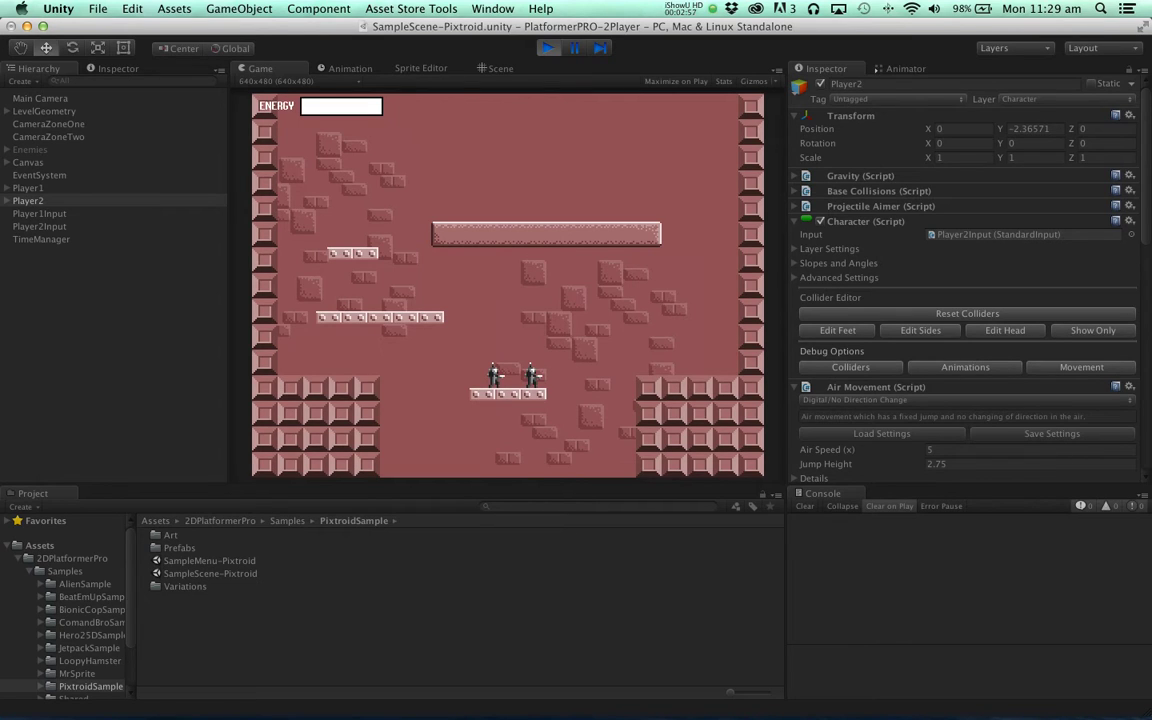
key("Left")
key("Right")
key("x")
key("x")
key("x")
key("x")
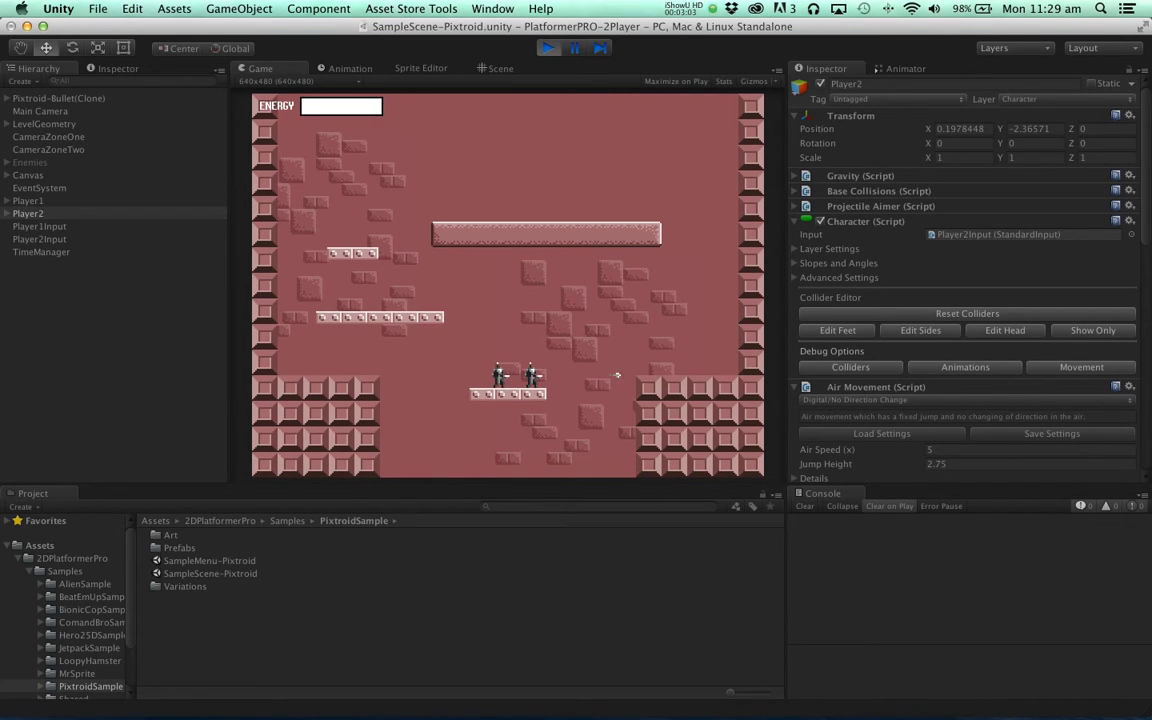
key("z")
key("z")
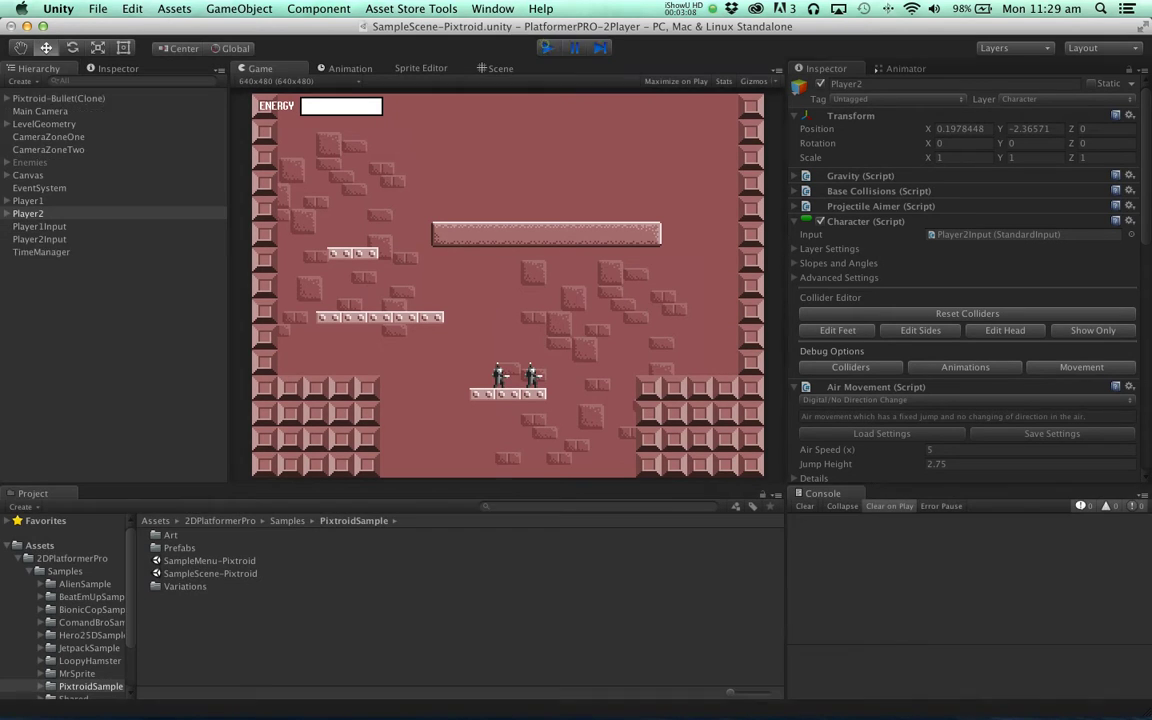
left_click(544, 44)
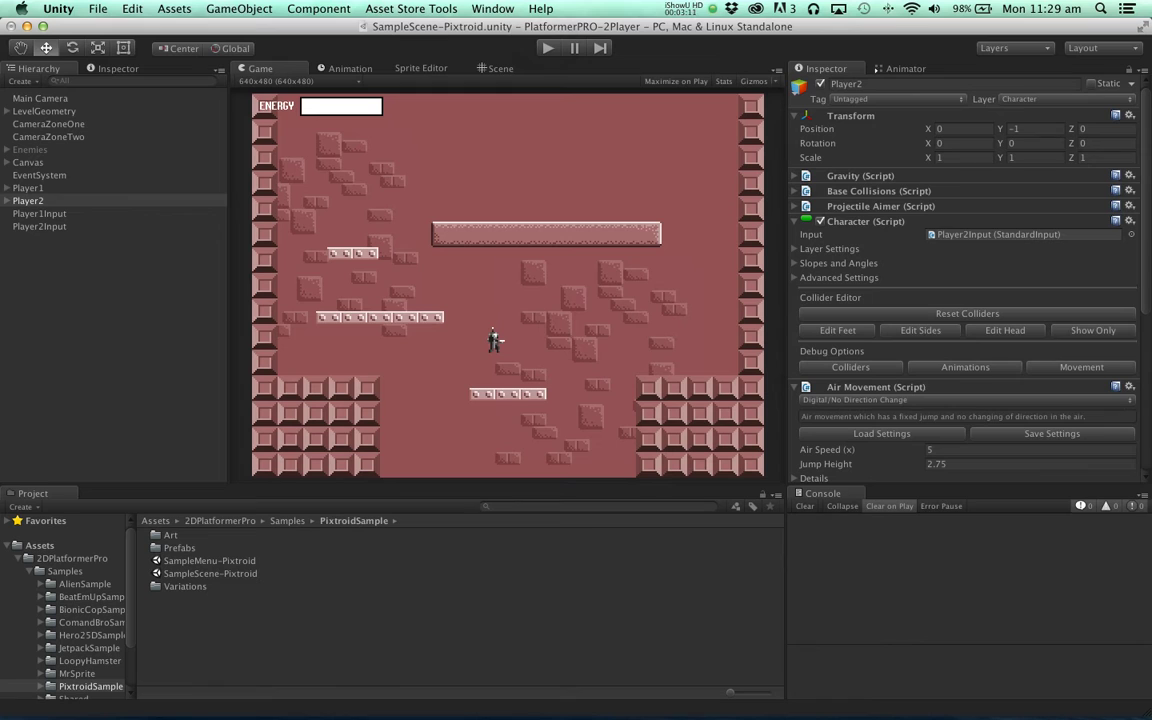
Enable Character/CharacterProjectile collisions in the Physics 2D layer collision matrix and test the damage in a short play run
left_click(132, 8)
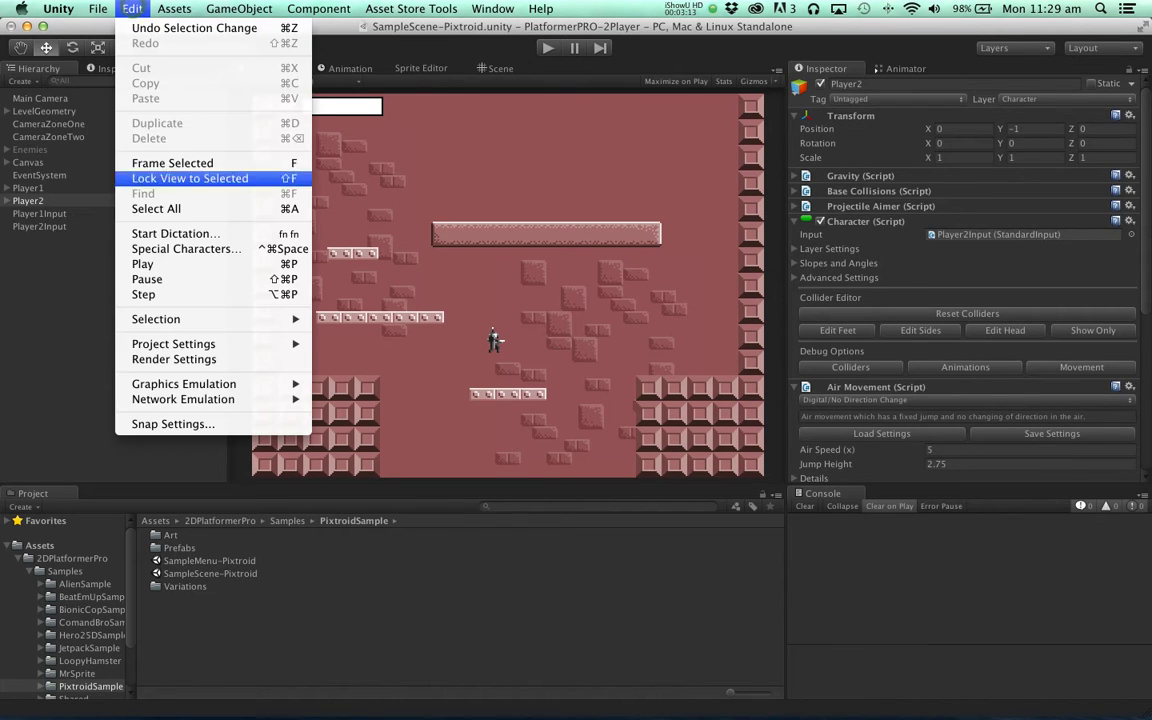
mouse_move(200, 343)
left_click(400, 435)
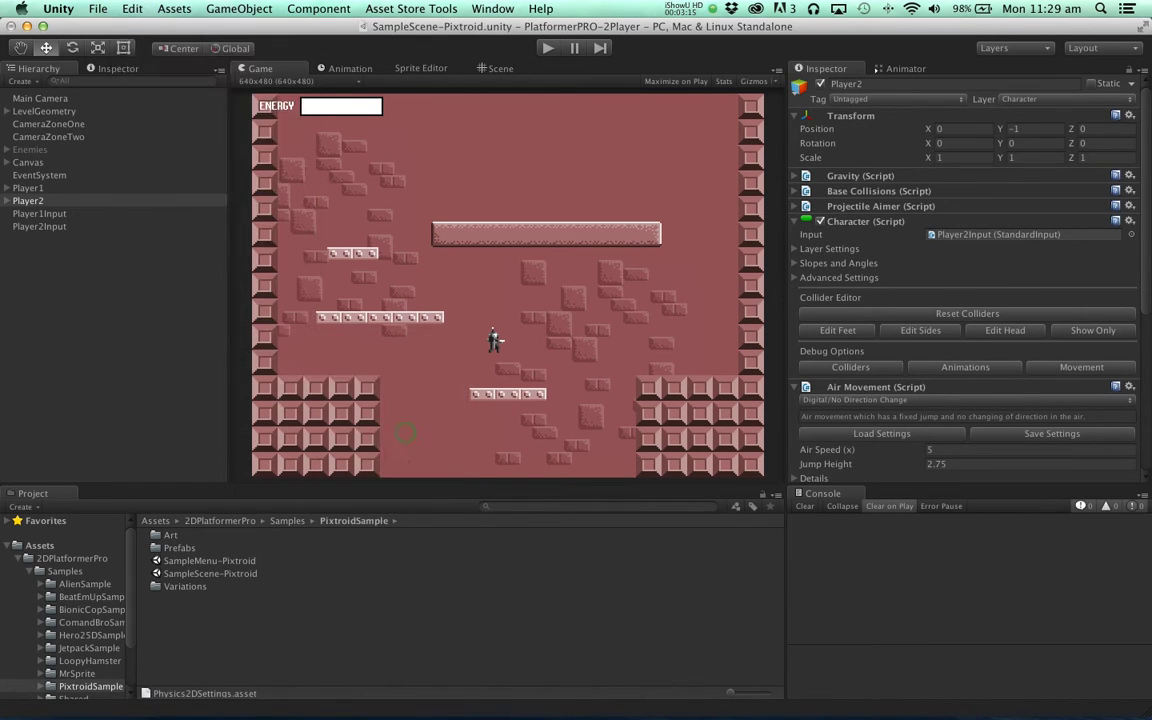
scroll(960, 260, "down", 2)
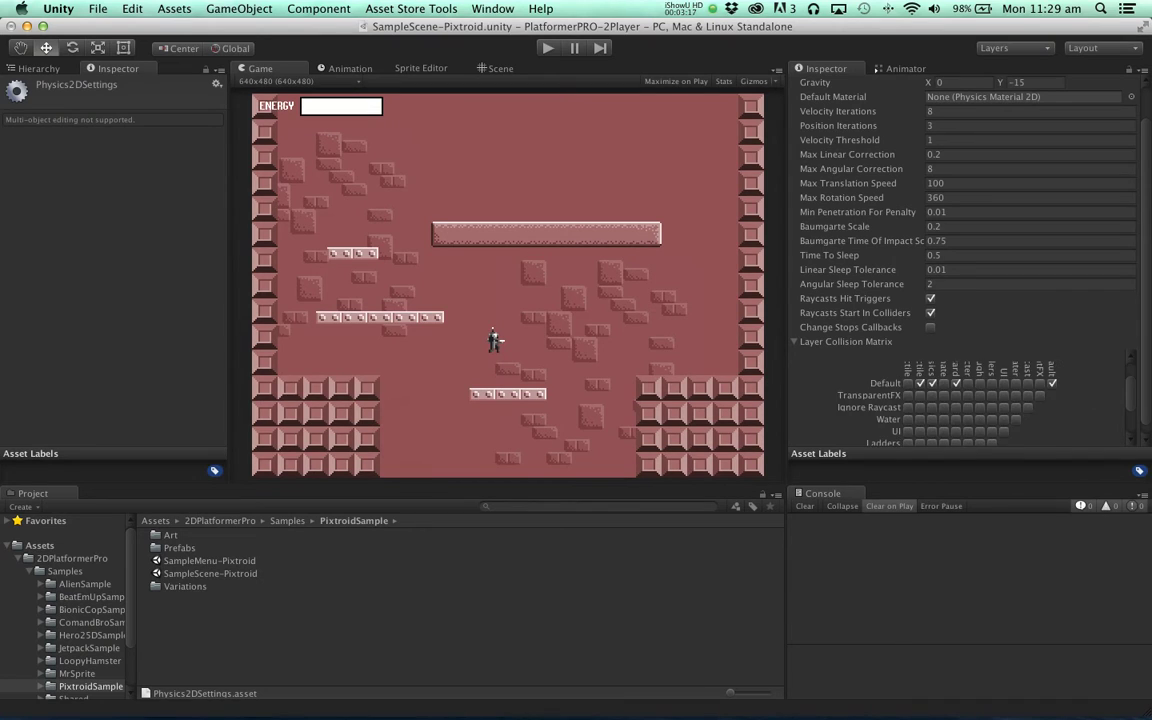
scroll(960, 400, "down", 2)
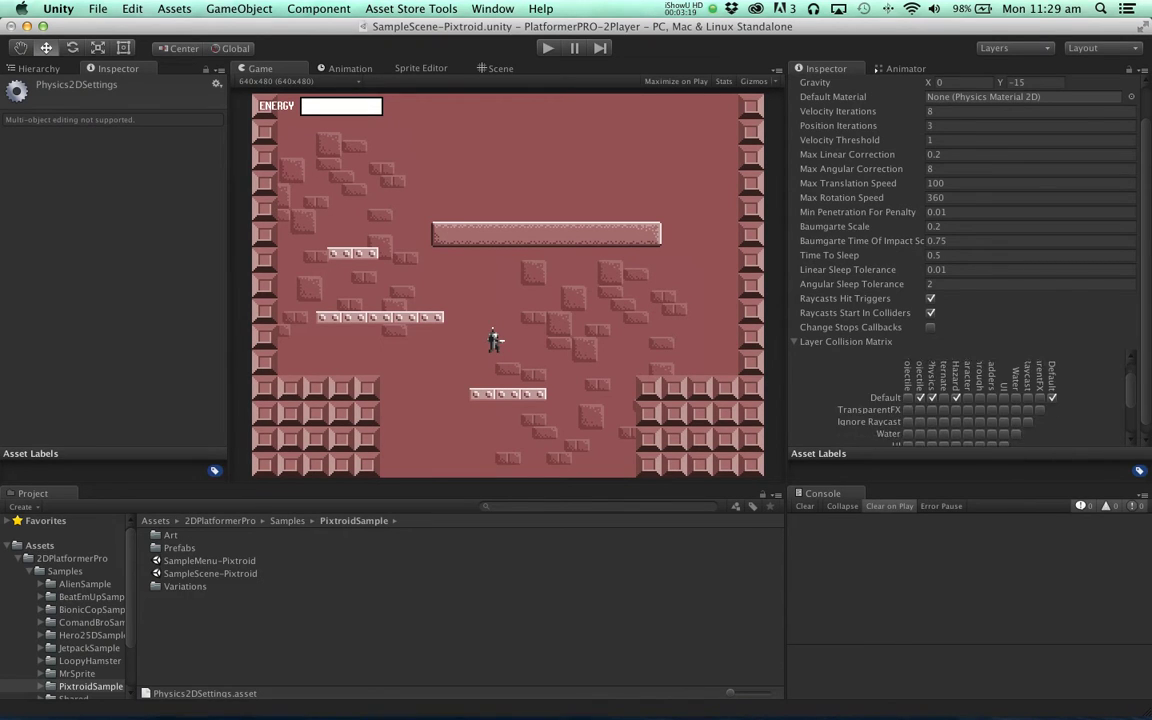
scroll(955, 428, "down", 5)
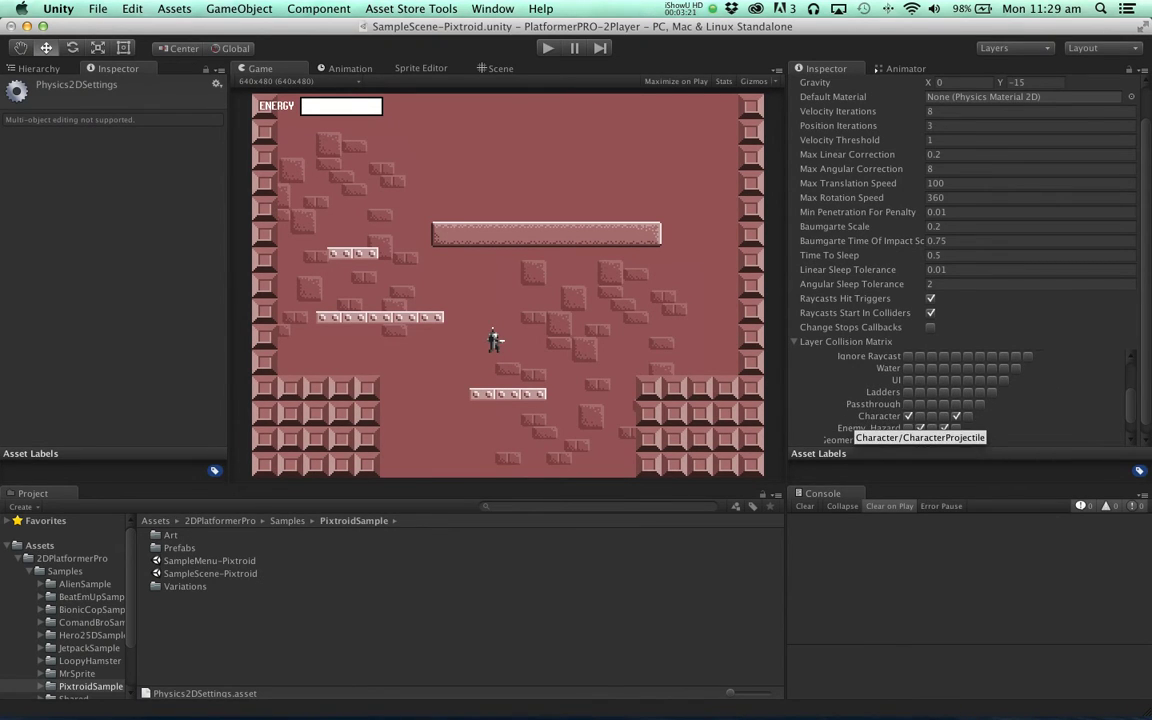
left_click(920, 416)
left_click(547, 47)
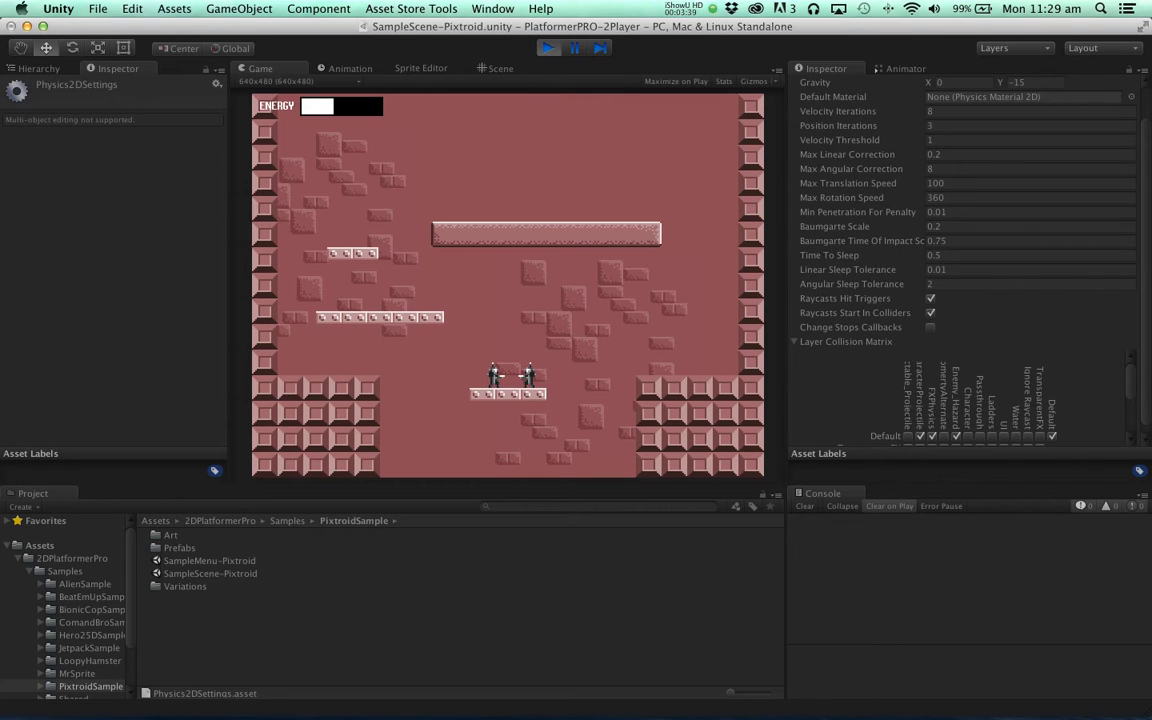
left_click(548, 48)
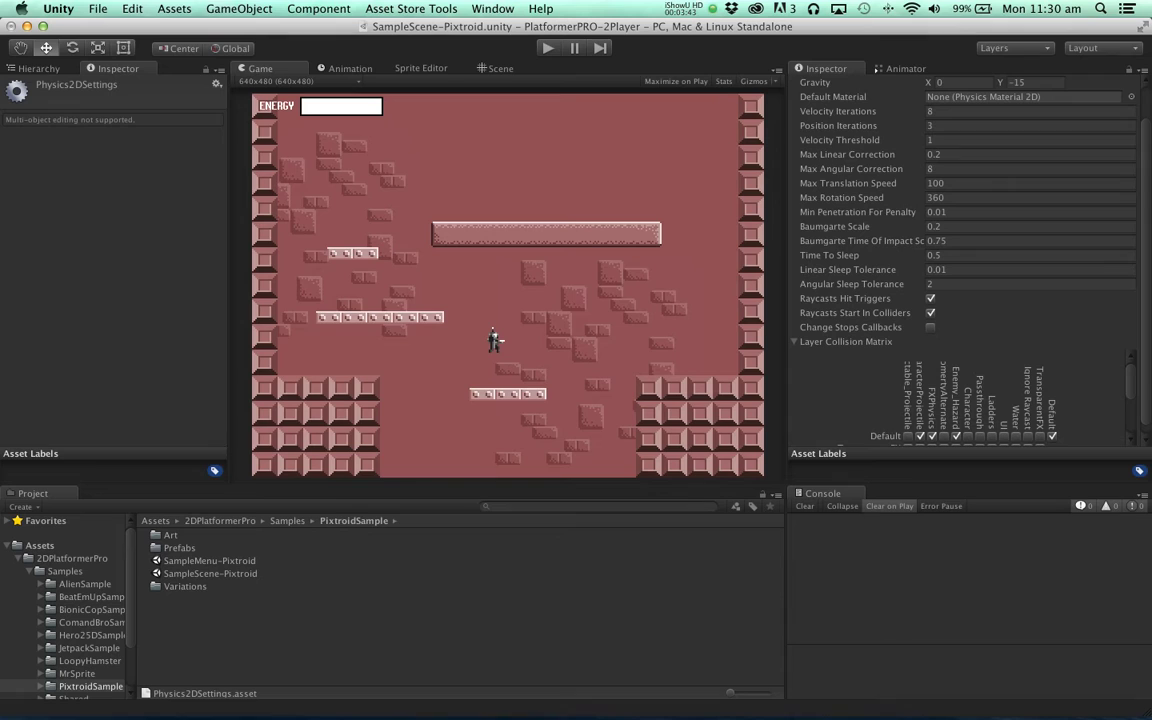
Rename the Health object under Canvas as HealthPlayer1
left_click(39, 68)
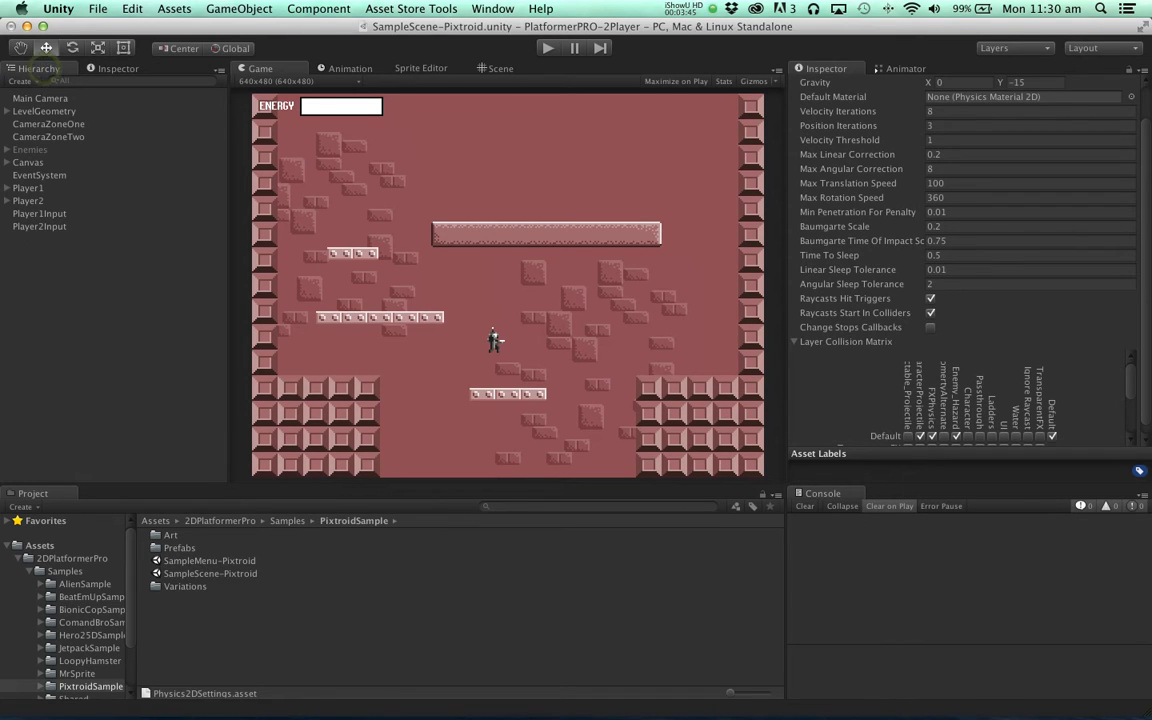
left_click(7, 162)
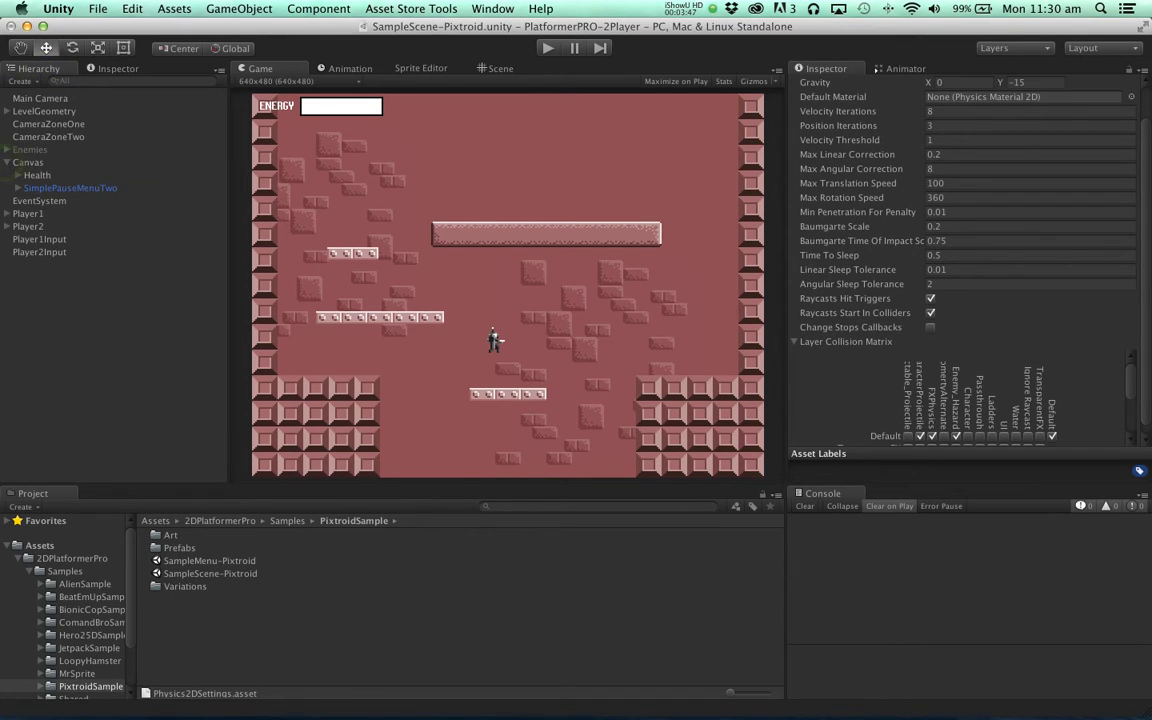
left_click(37, 175)
key("Return")
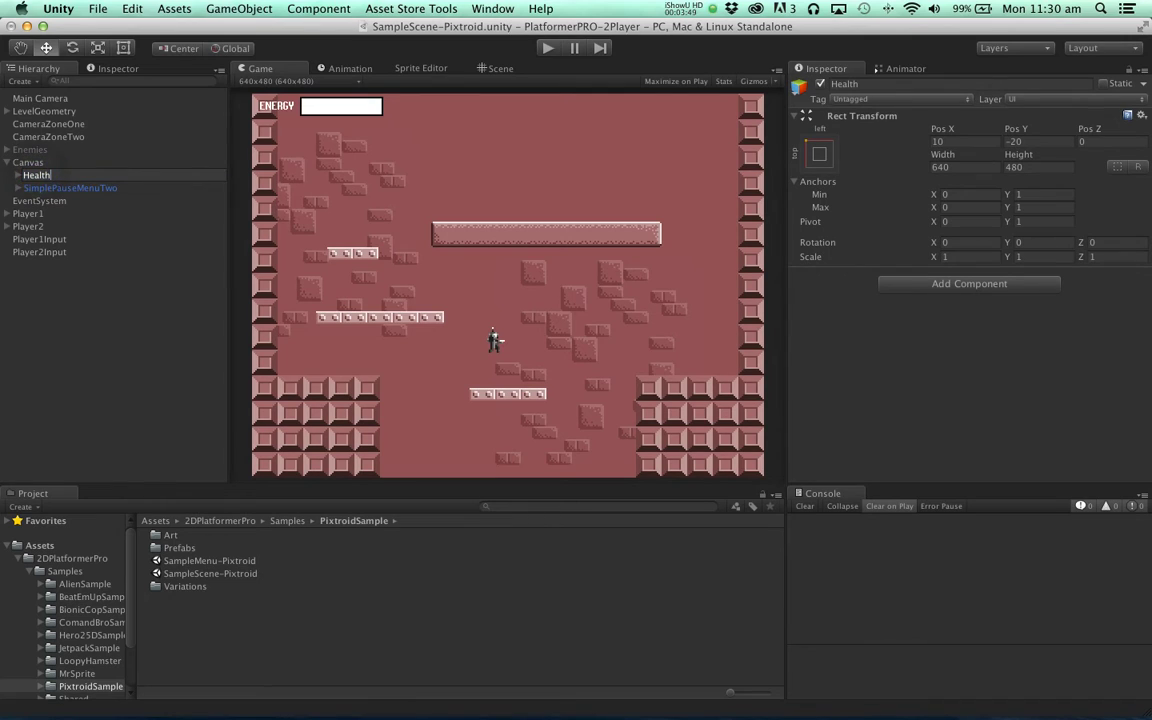
type("Player1")
key("Return")
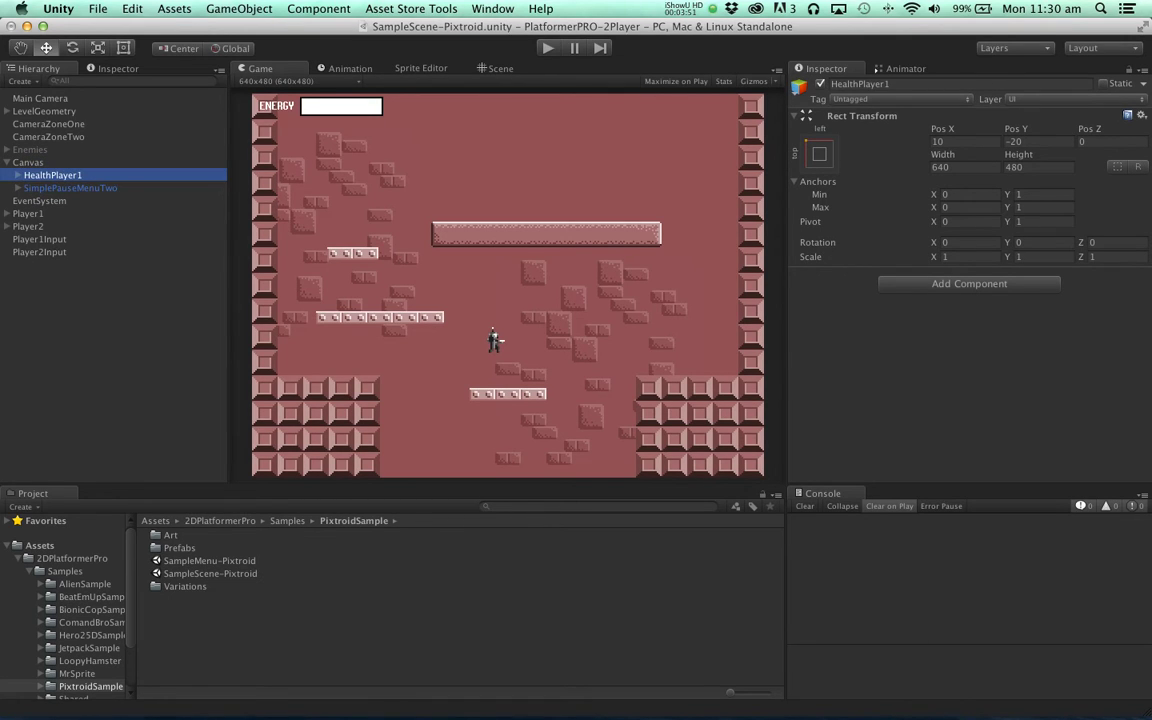
Duplicate HealthPlayer1, name the copy HealthPlayer2 and place it directly below HealthPlayer1 in the Canvas hierarchy
key("super+d")
key("Return")
key("Right")
key("BackSpace")
type("2")
key("Return")
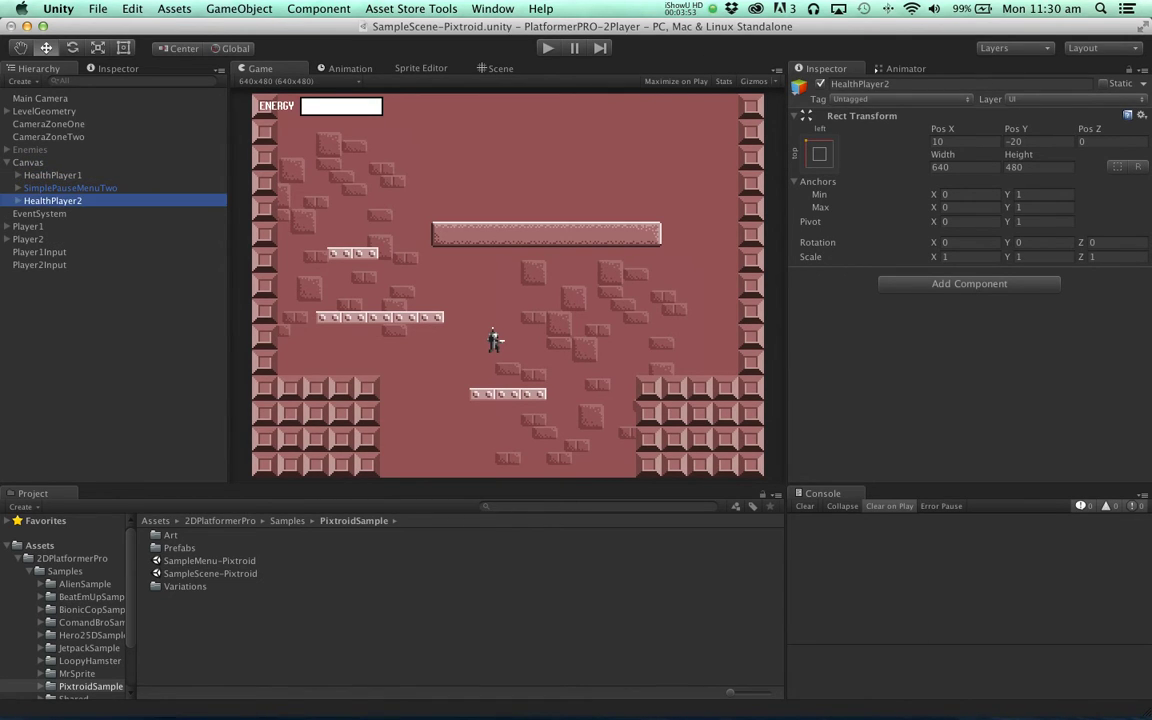
left_click_drag(52, 200, 55, 181)
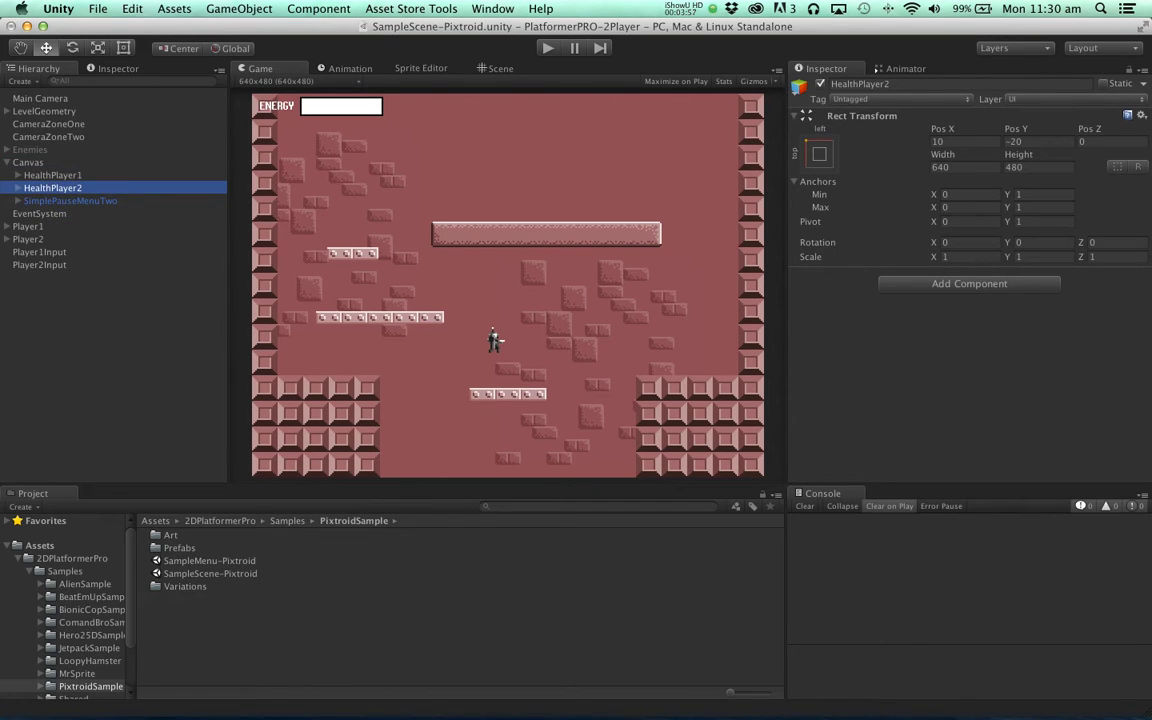
Assign Player2 as the Character Health of the UIHealth percentage bar inside HealthPlayer2
left_click(17, 188)
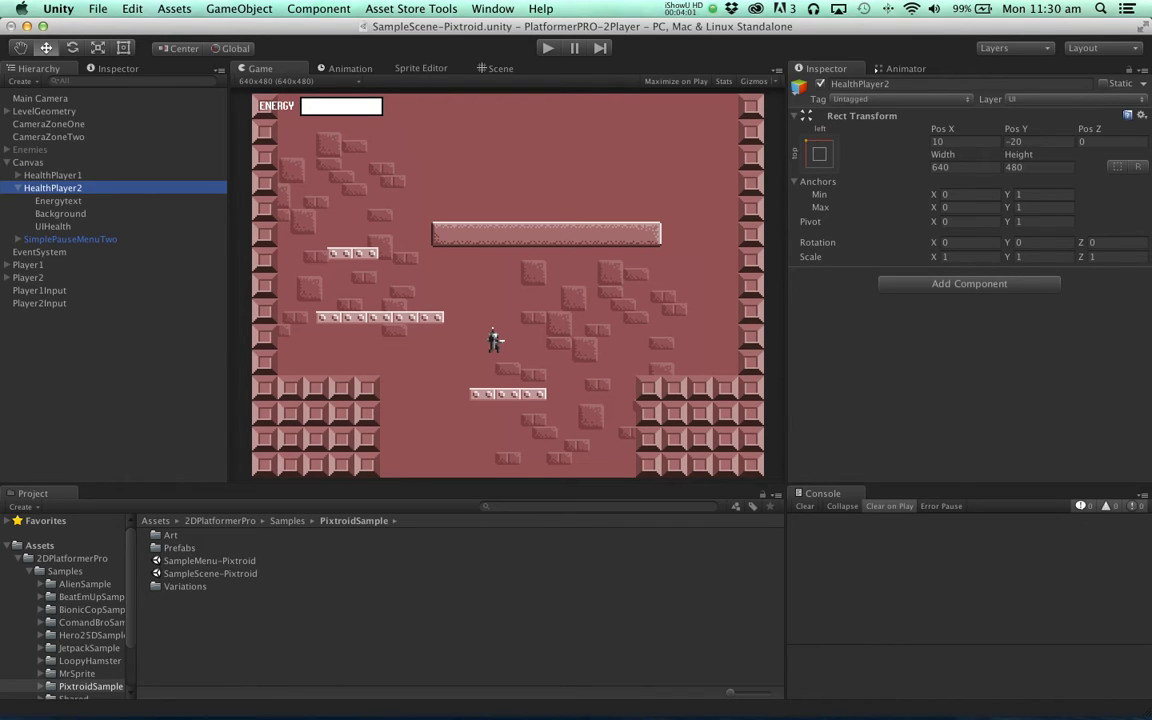
left_click(54, 226)
scroll(968, 230, "down", 3)
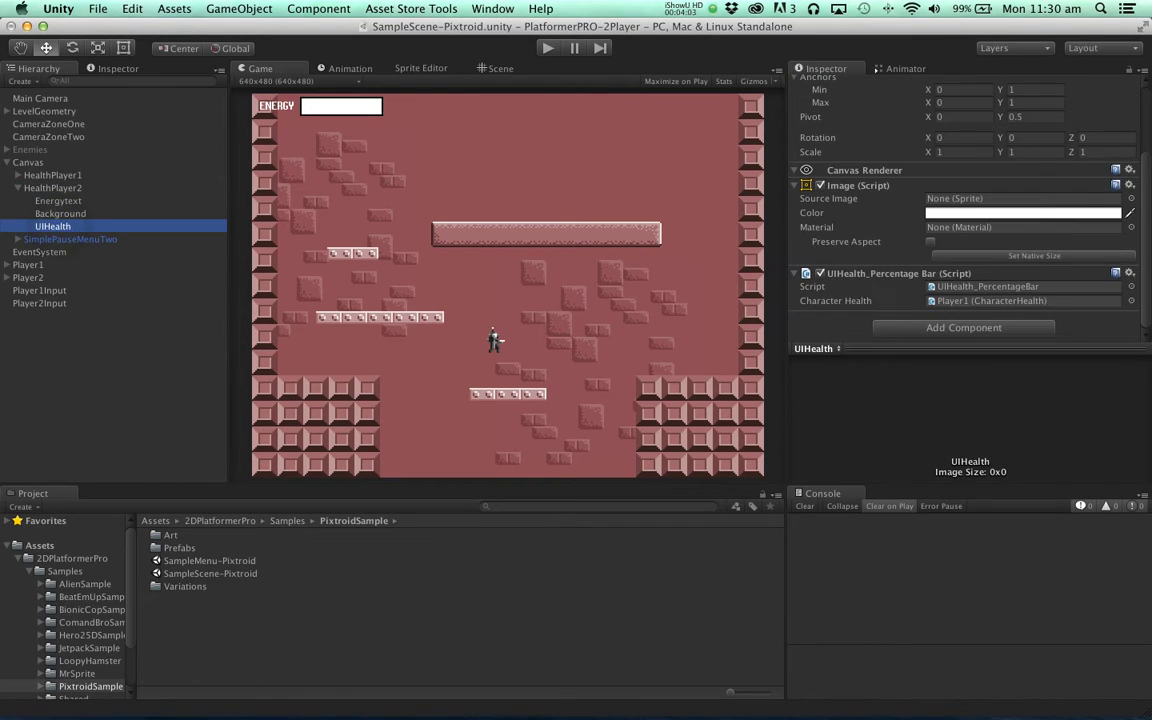
mouse_move(36, 278)
left_mouse_down()
mouse_move(1010, 290)
mouse_move(1010, 300)
left_mouse_up()
Anchor HealthPlayer2 to the canvas's top-right corner and set its Pos X to -160
left_click(52, 188)
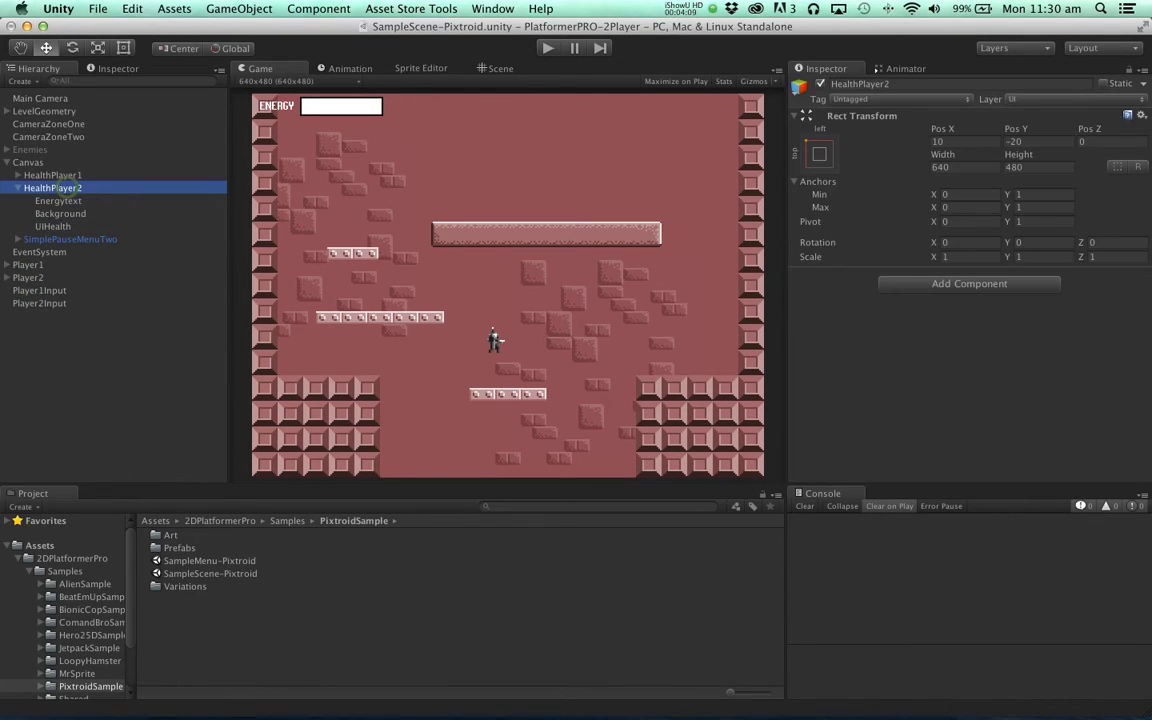
left_click(819, 153)
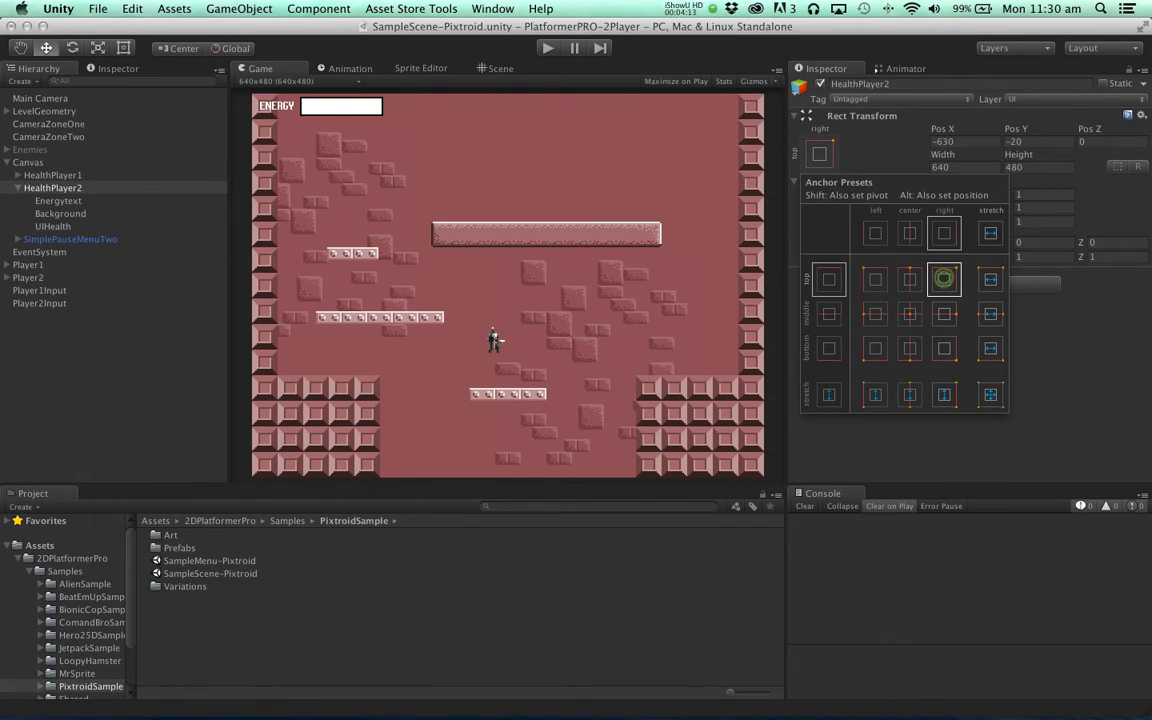
left_click(944, 279)
left_click(963, 141)
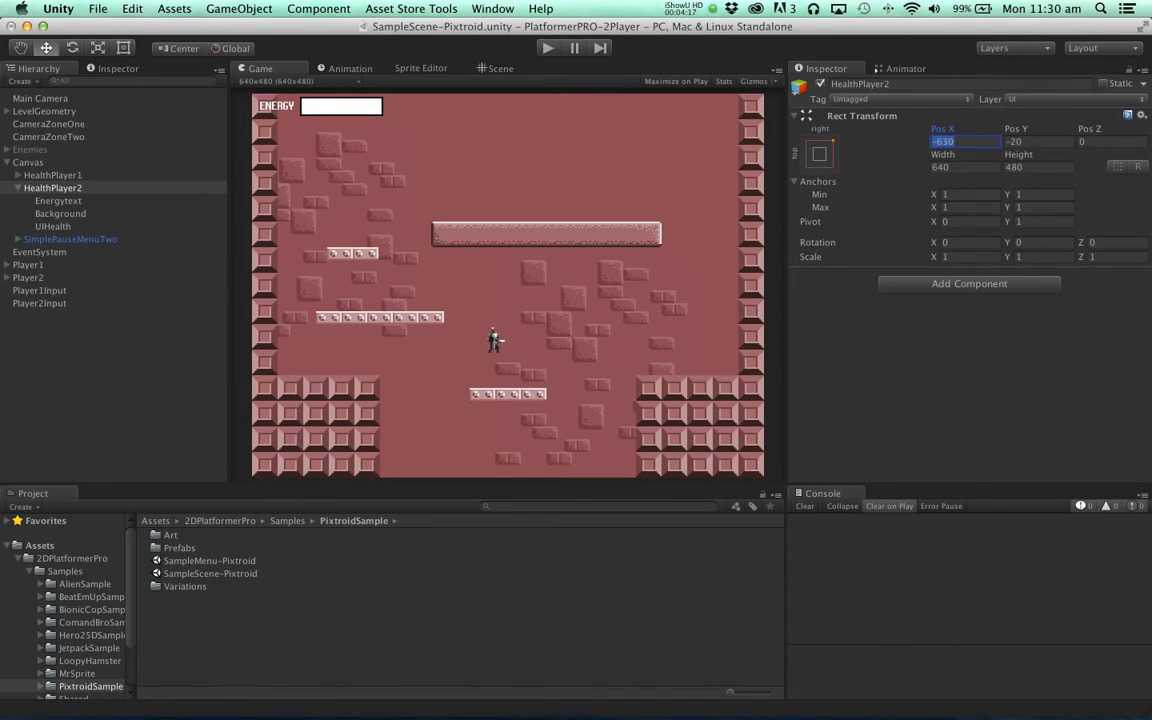
type("-20")
key("BackSpace")
key("BackSpace")
type("160")
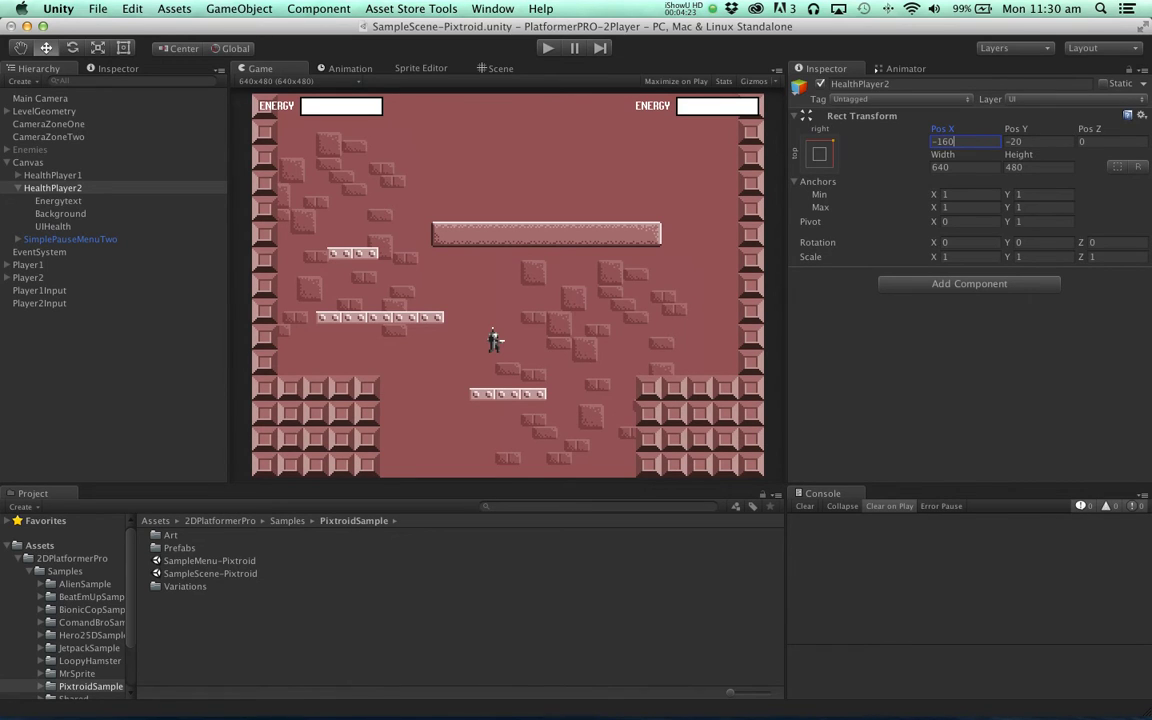
Change the Energytext label in HealthPlayer1 to PLAYER 1 and set its Pos X to -5
left_click(17, 175)
left_click(58, 188)
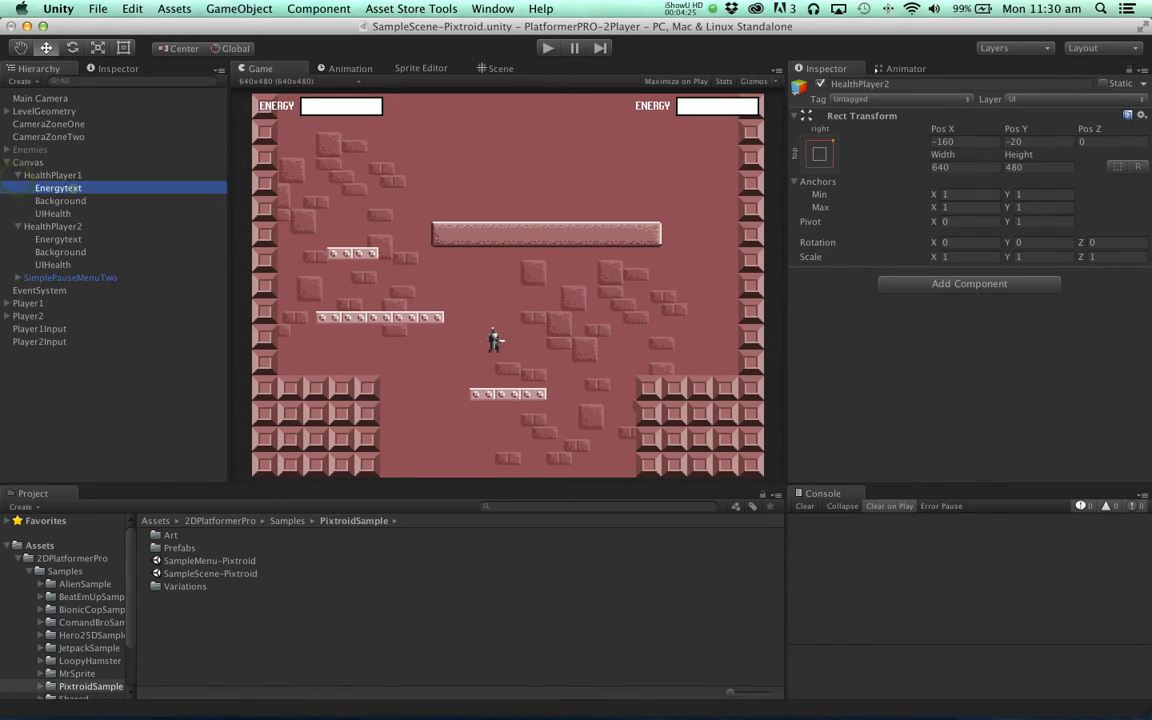
left_click(794, 291)
left_click(857, 319)
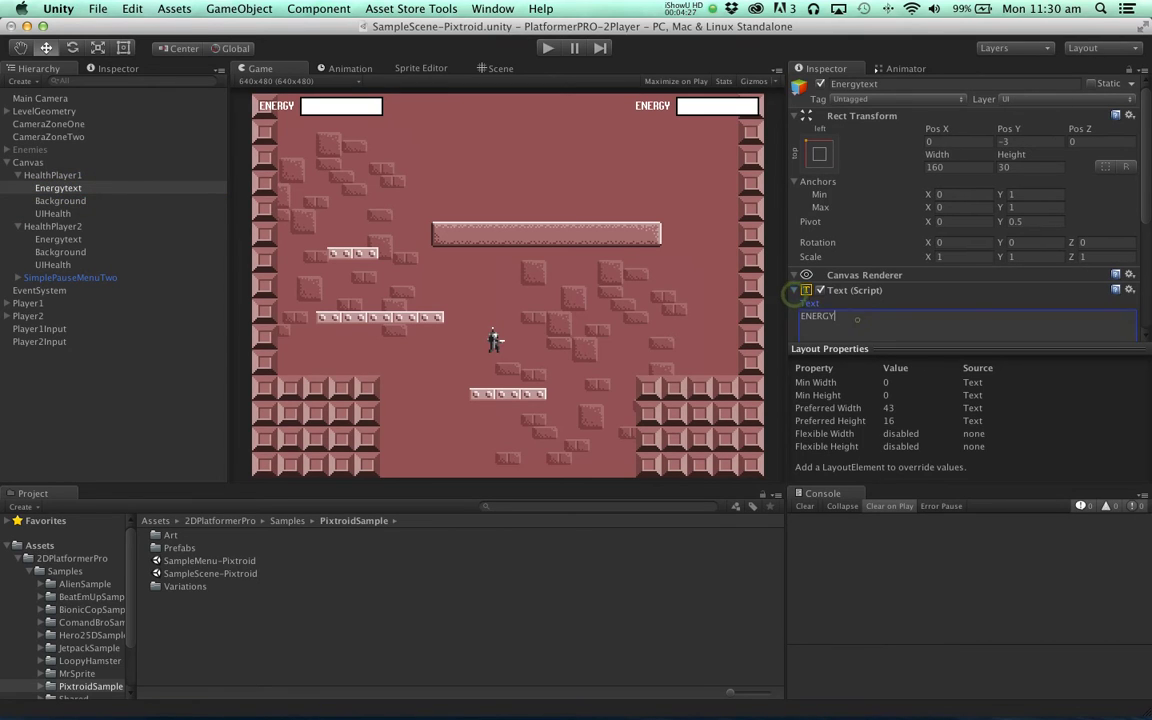
type("PLAYER 1")
left_click(954, 142)
type("-10")
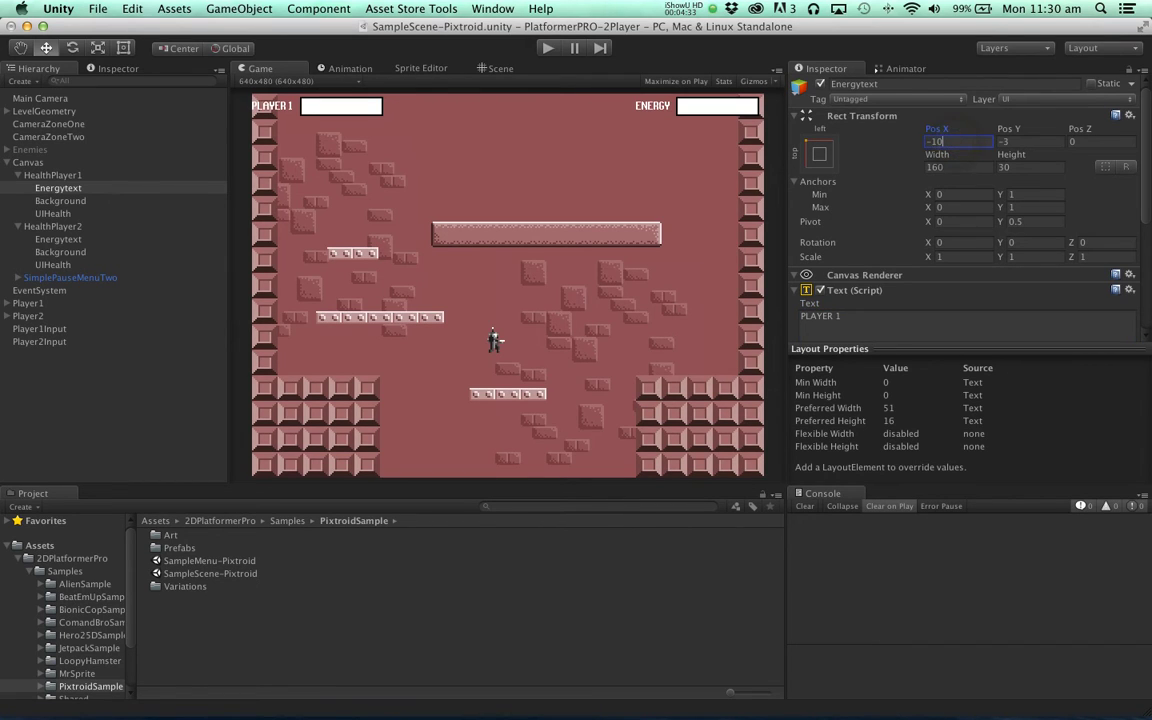
key("BackSpace")
key("BackSpace")
type("5")
Change the Energytext label in HealthPlayer2 to PLAYER 2 and set its Pos X to -5
left_click(55, 226)
left_click(62, 239)
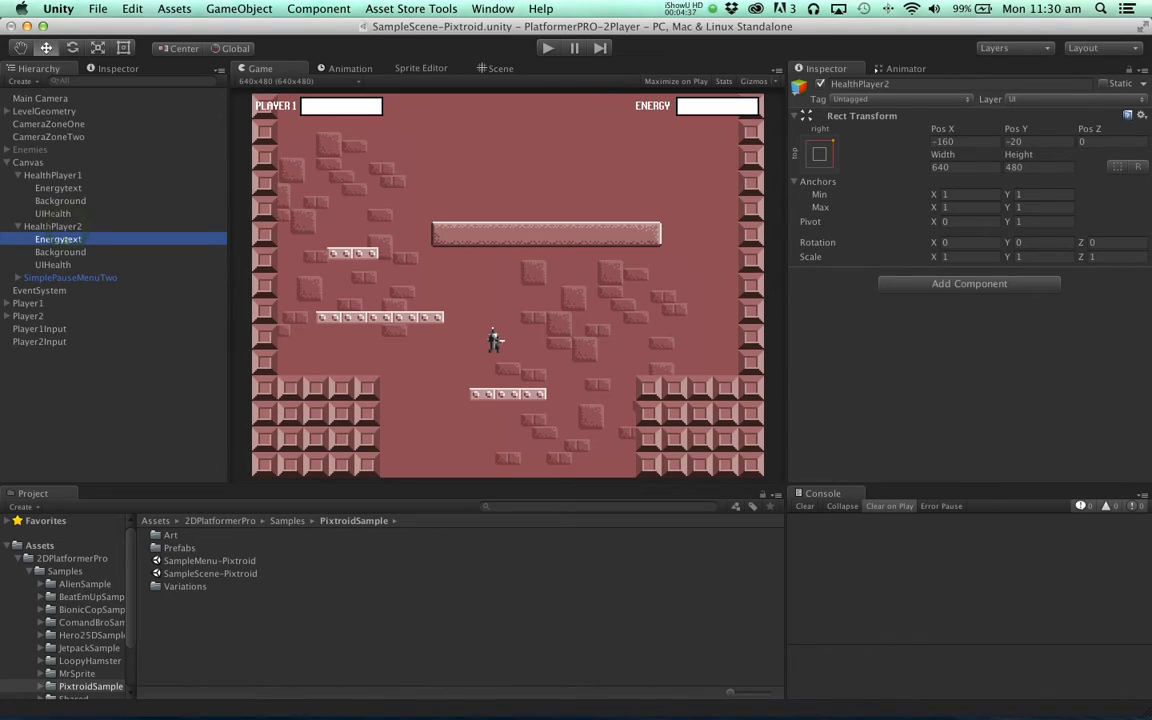
left_click(830, 316)
type("Play")
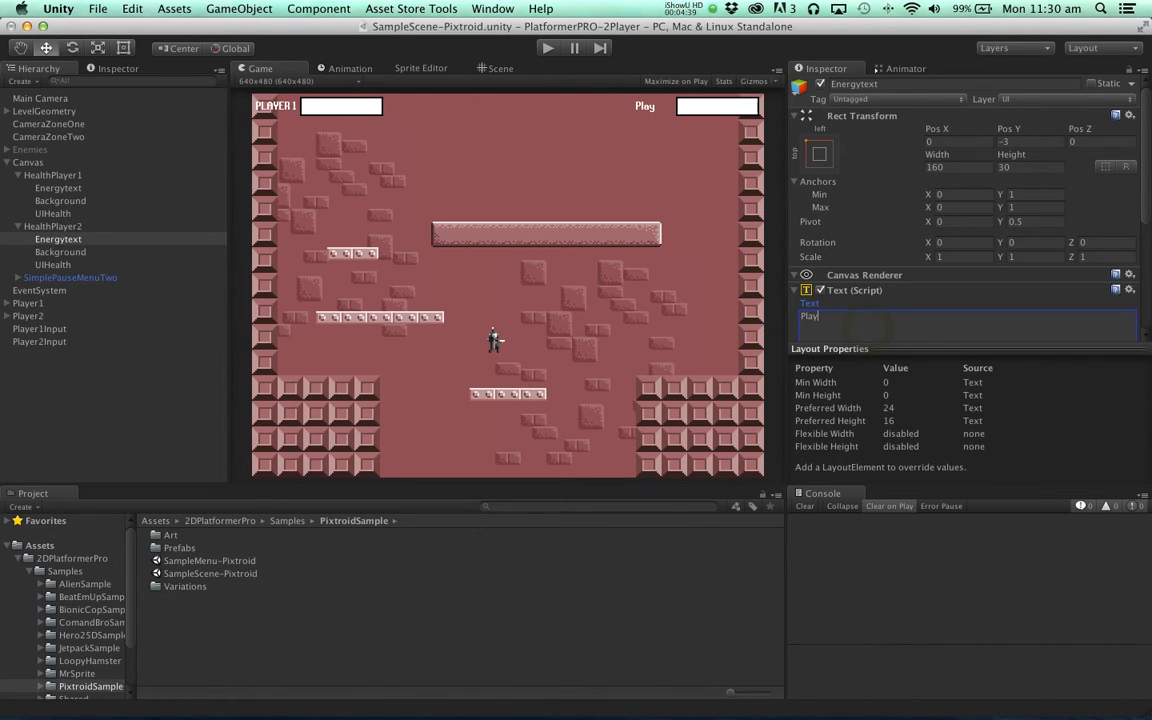
type("er 2")
key("super+a")
type("PLAYER 2")
left_click(943, 141)
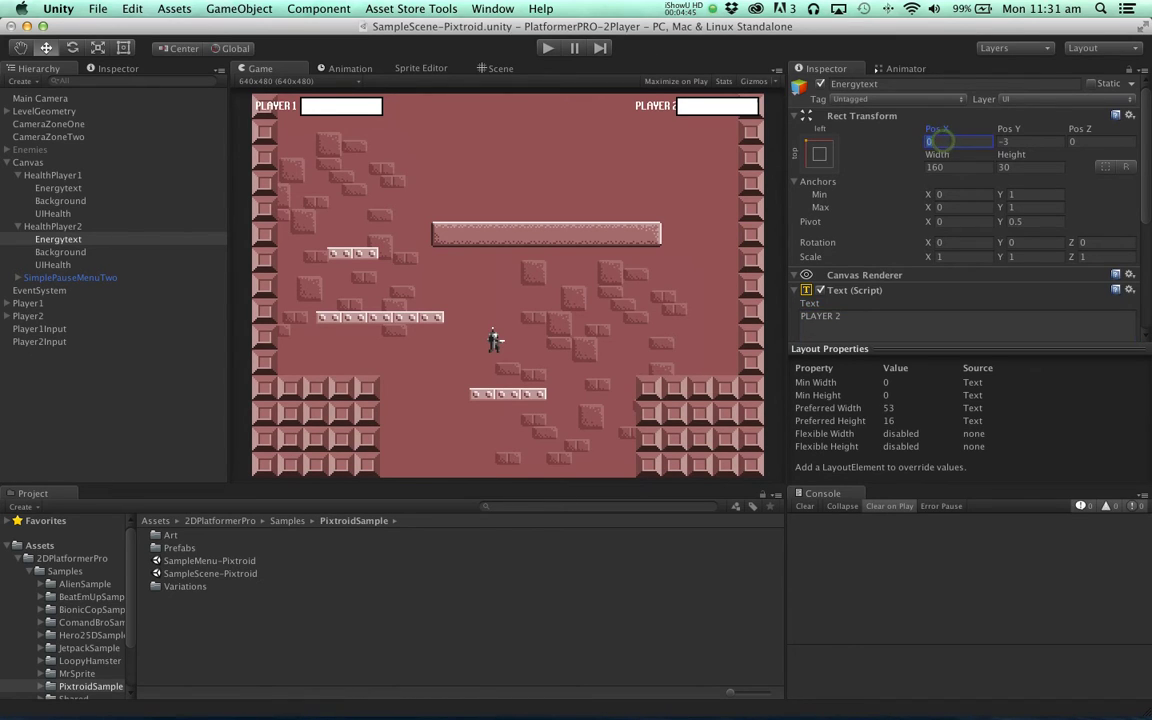
type("-5")
Run the scene and test moving and shooting against the two players' health bars
left_click(547, 47)
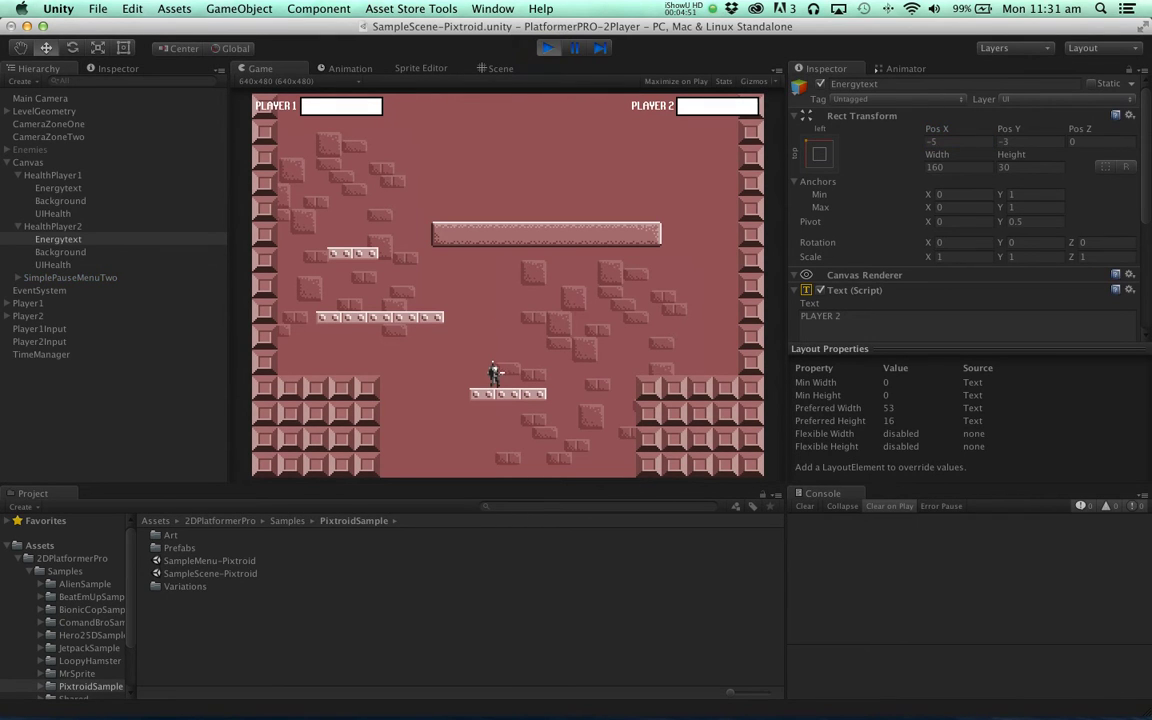
key("Left")
key("c")
key("c")
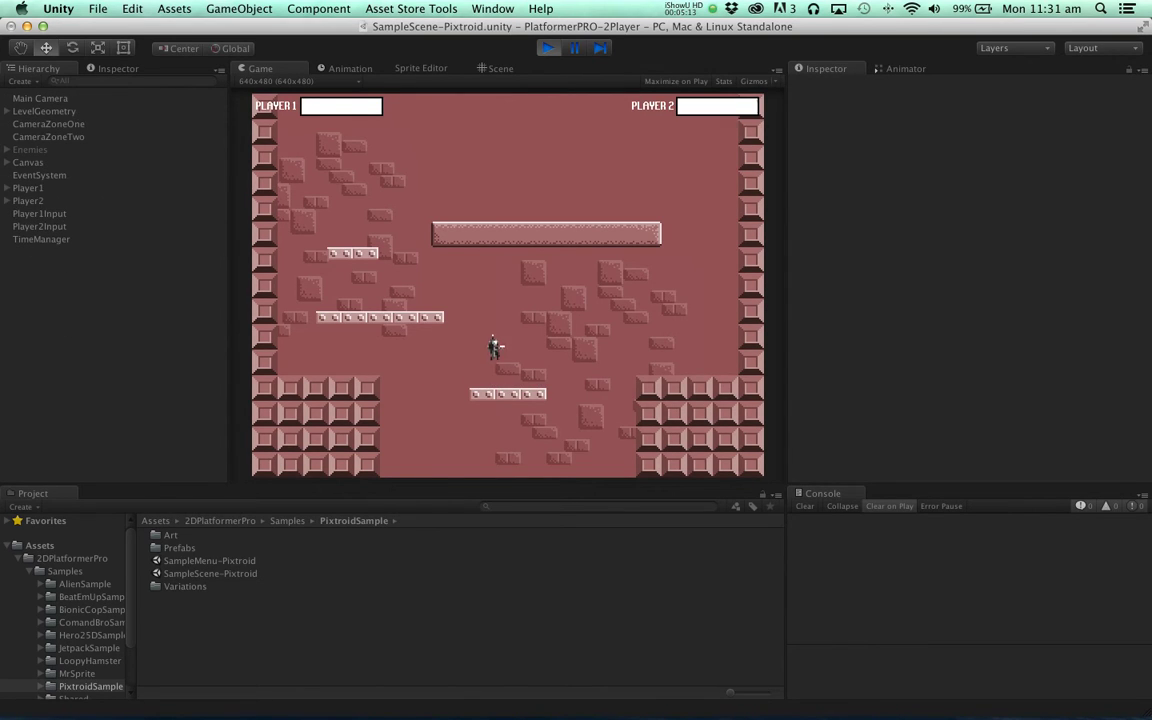
Stop the test run and collapse HealthPlayer1 and HealthPlayer2 under the Canvas object
left_click(547, 47)
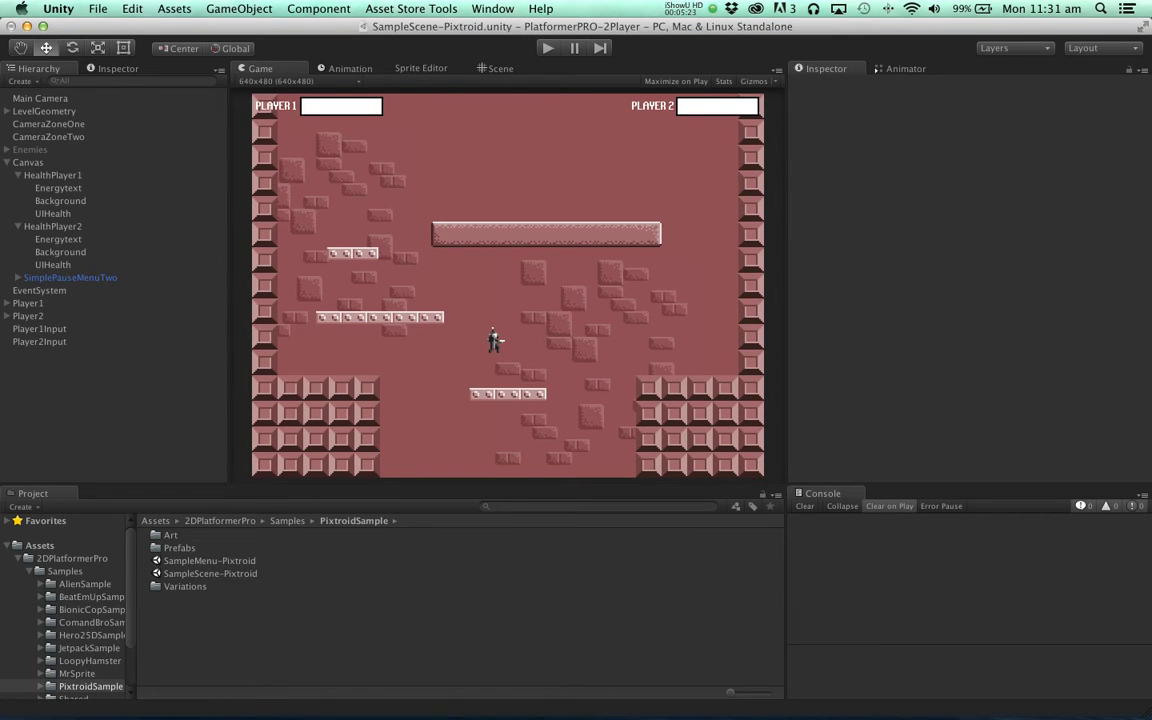
left_click(18, 226)
left_click(18, 175)
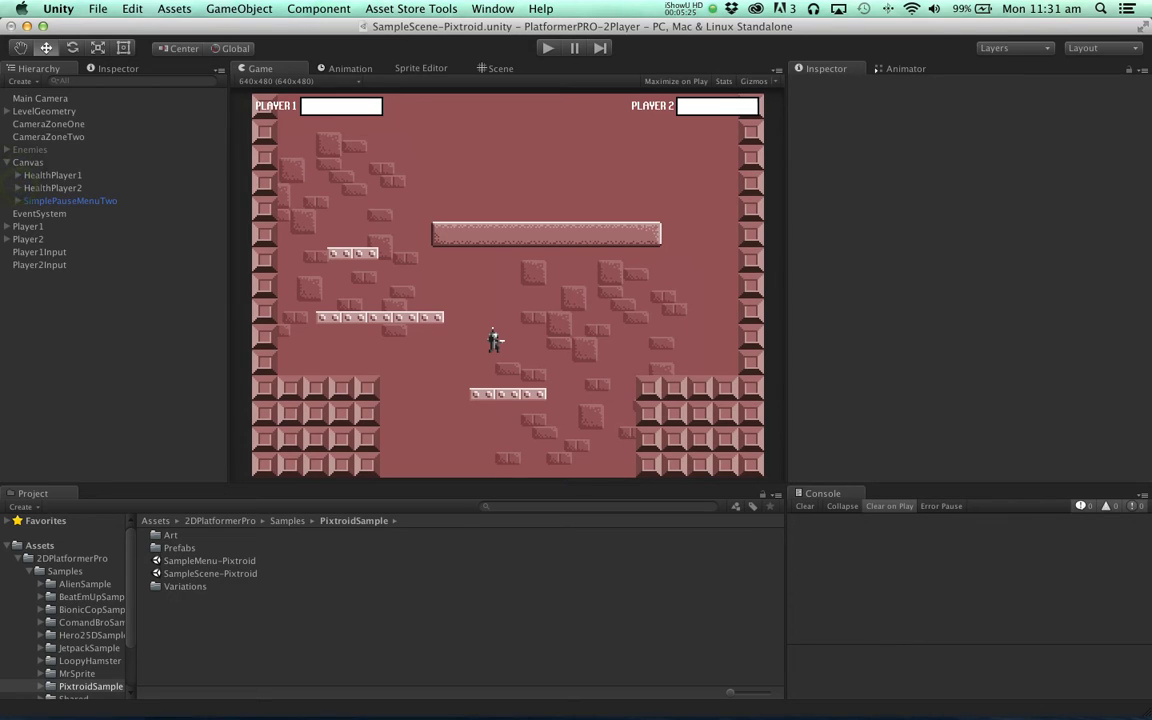
Create an empty child of Canvas named GameOverScreen and add the UIGame Over Screen component to it
left_click(28, 163)
left_click(239, 8)
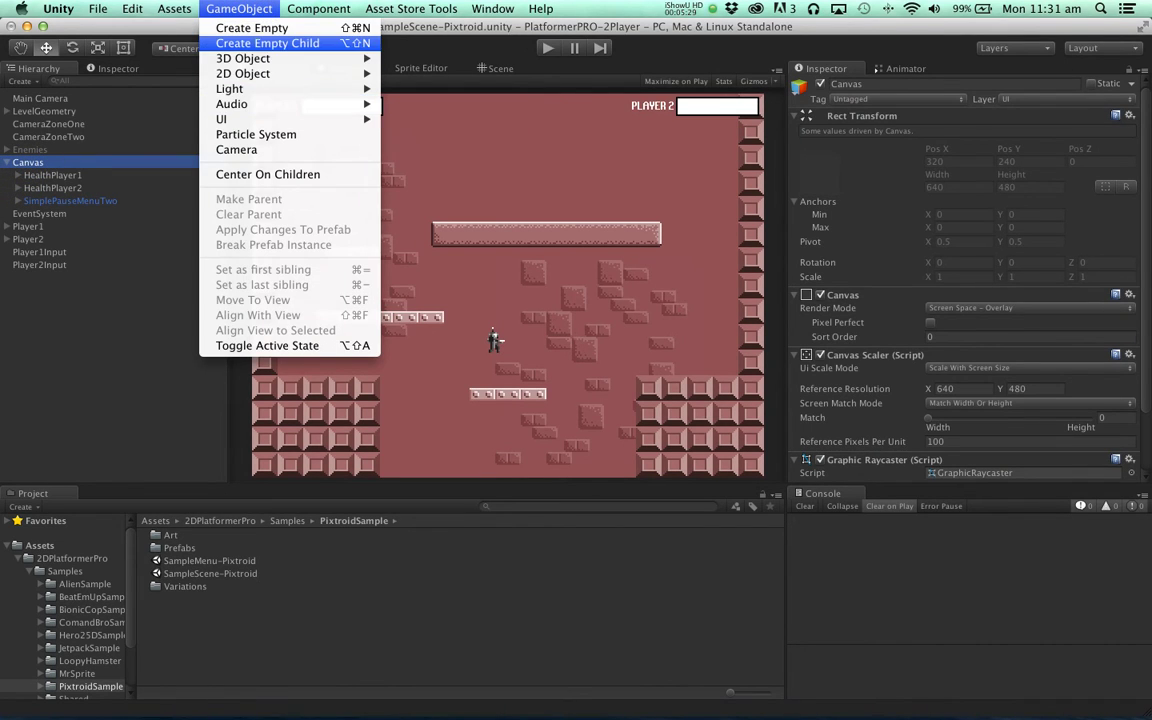
left_click(268, 43)
left_click(70, 219)
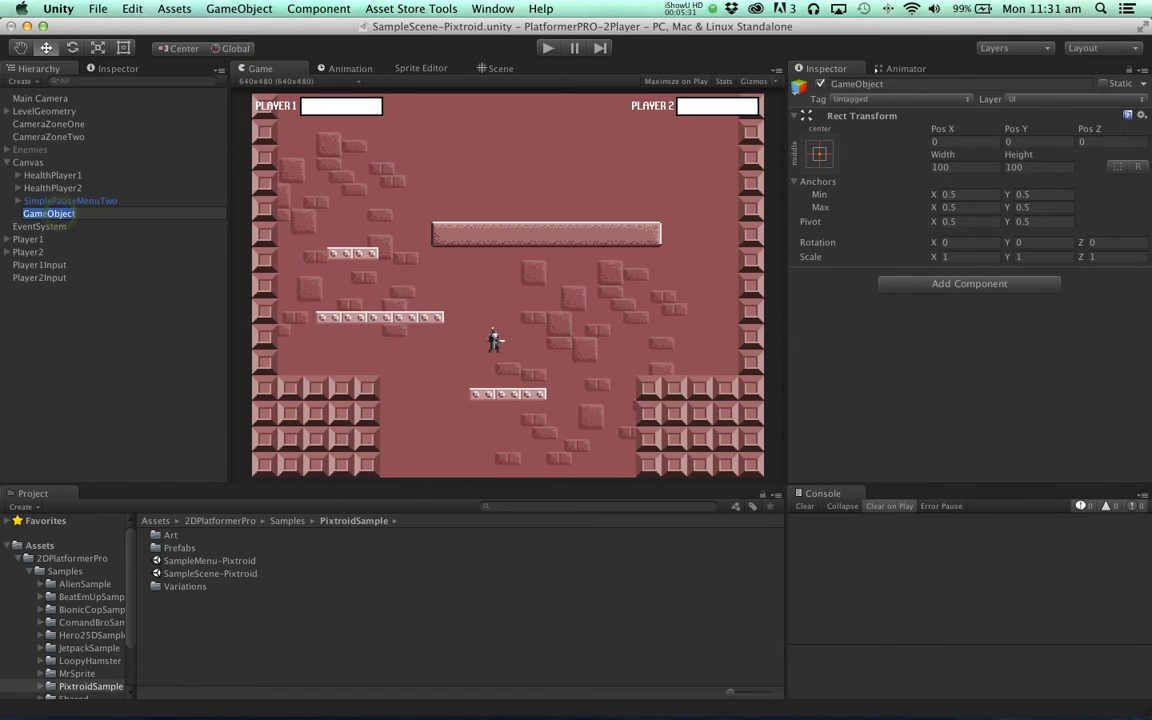
type("GameOverScreen")
key("Return")
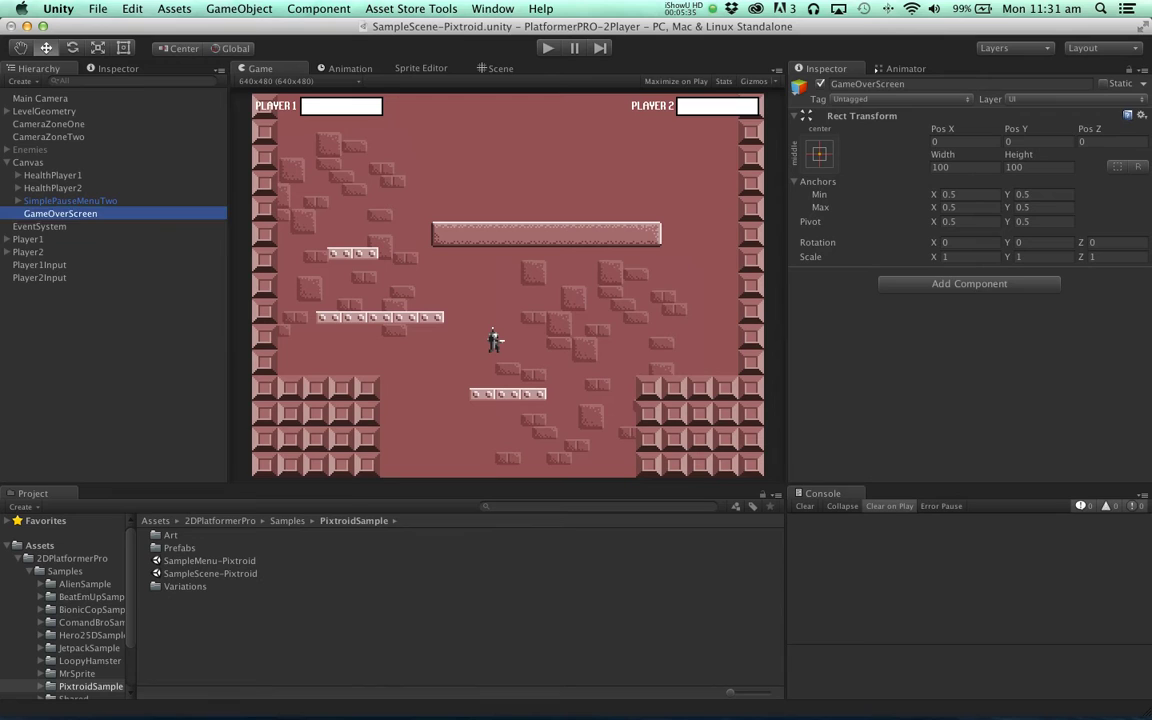
left_click(938, 287)
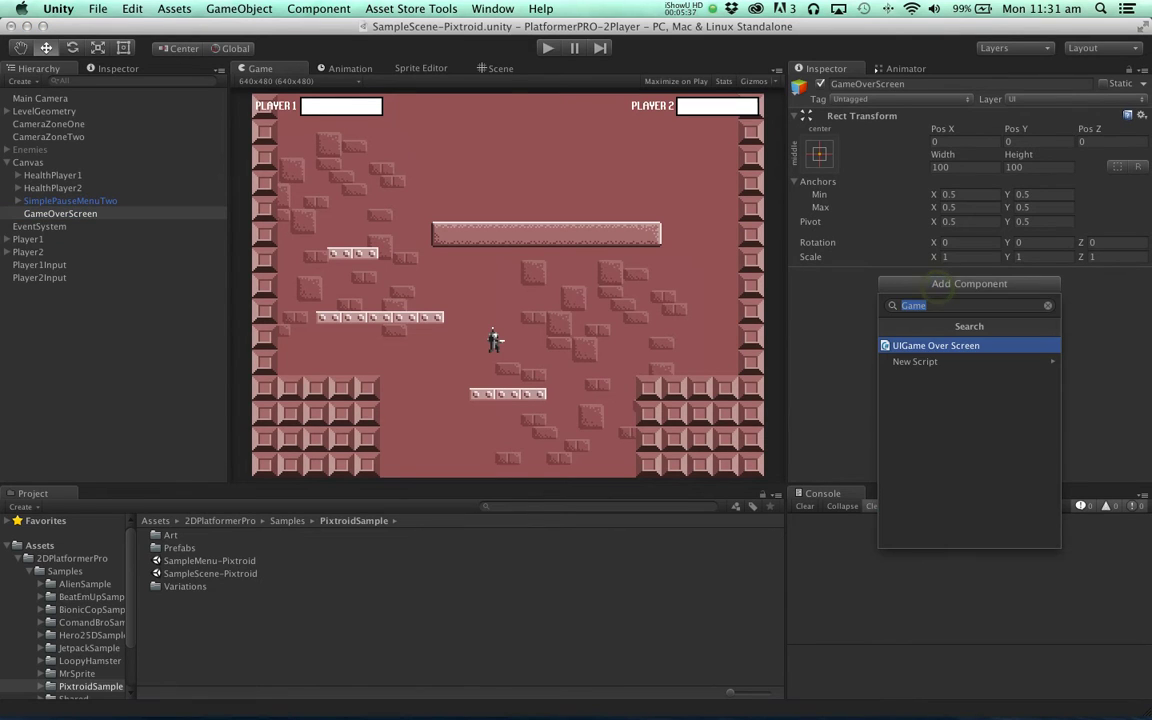
key("Return")
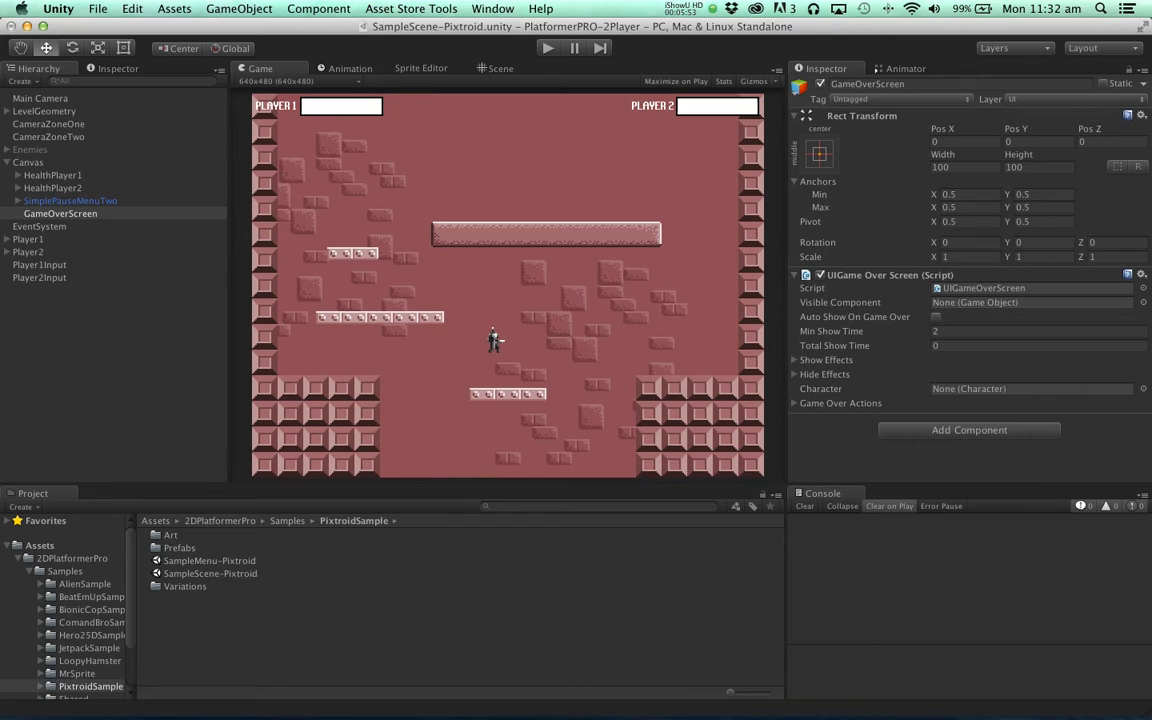
Set the Game Over Actions size to 1 in Player1's Character Health component
left_click(28, 239)
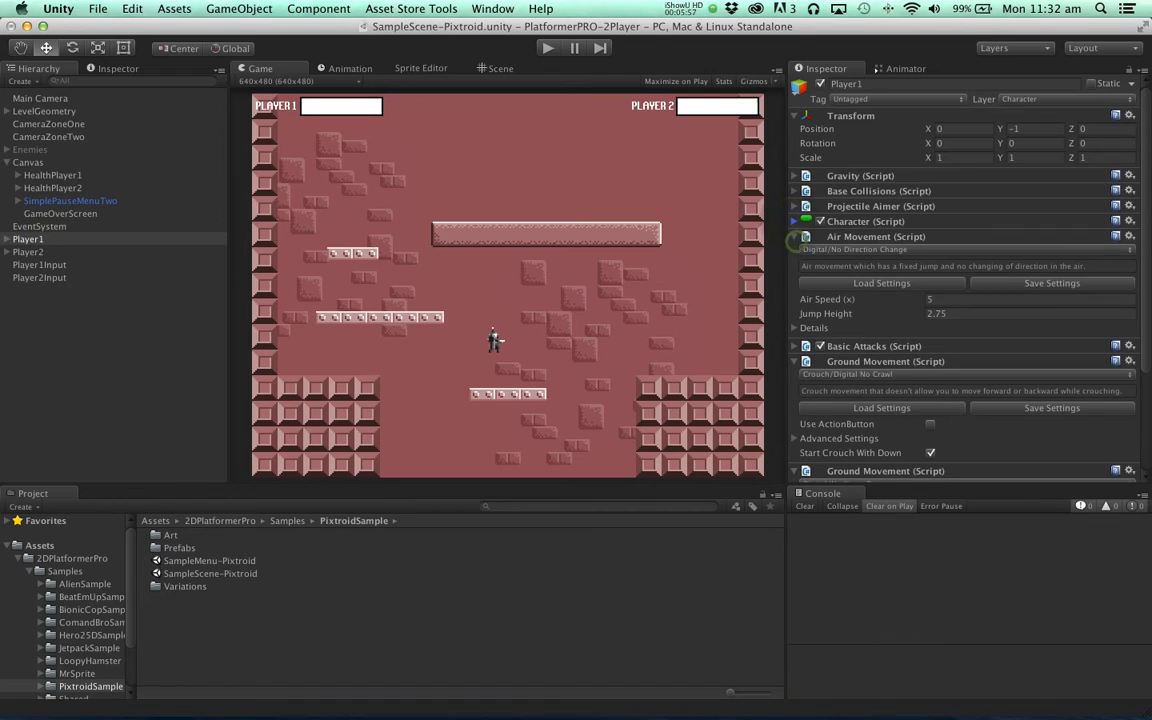
left_click(795, 236)
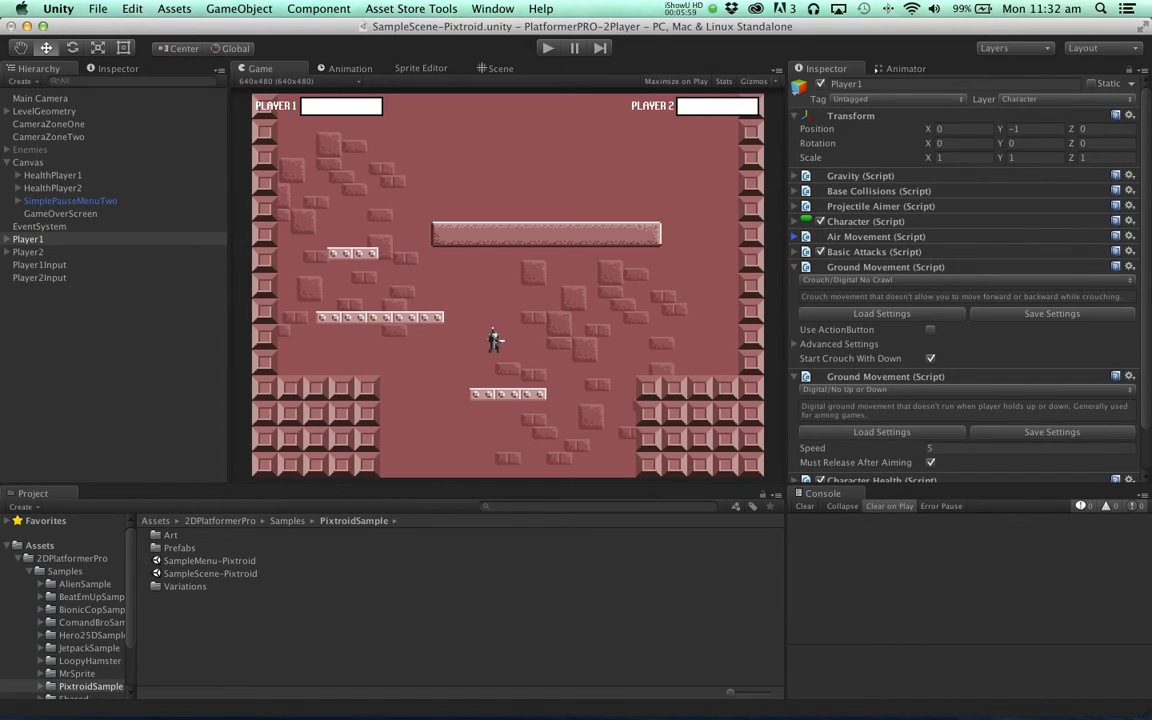
left_click(795, 267)
left_click(795, 282)
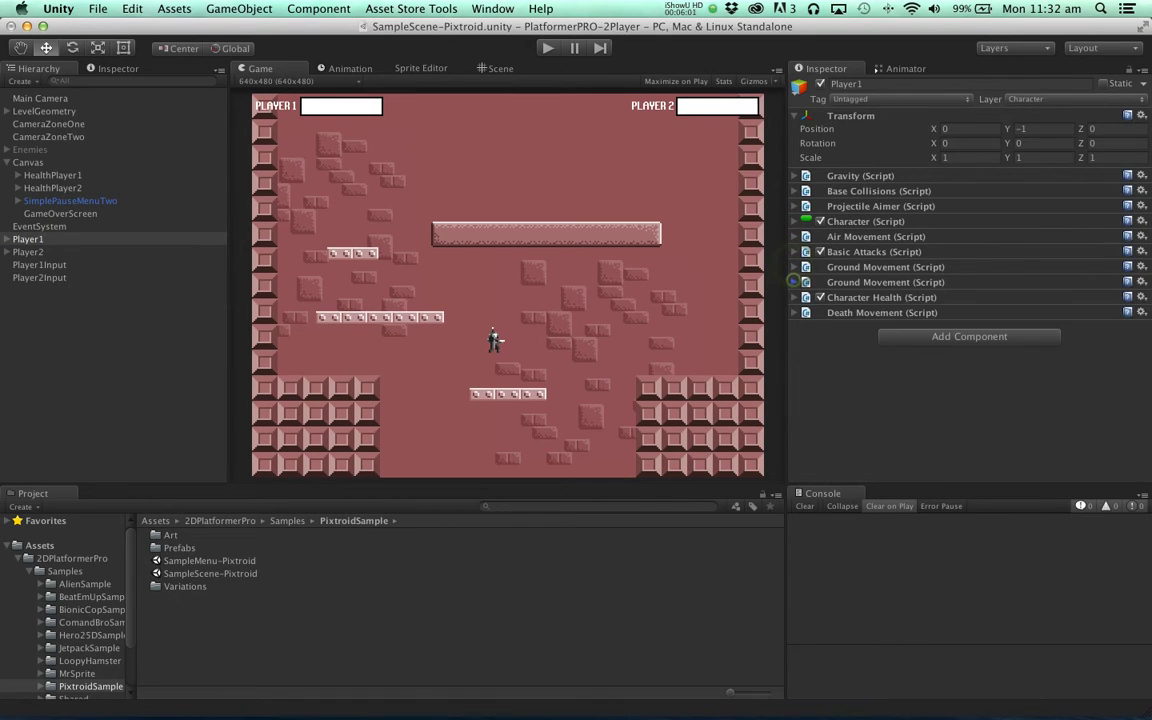
left_click(795, 297)
scroll(900, 300, "down", 3)
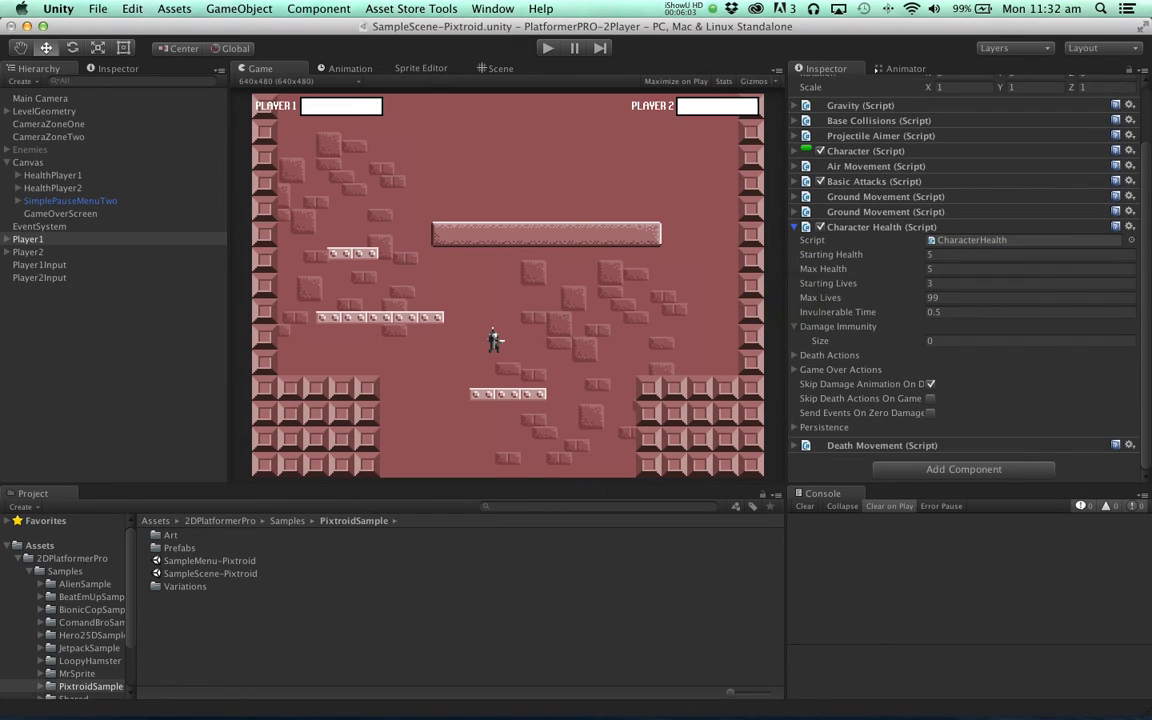
left_click(795, 369)
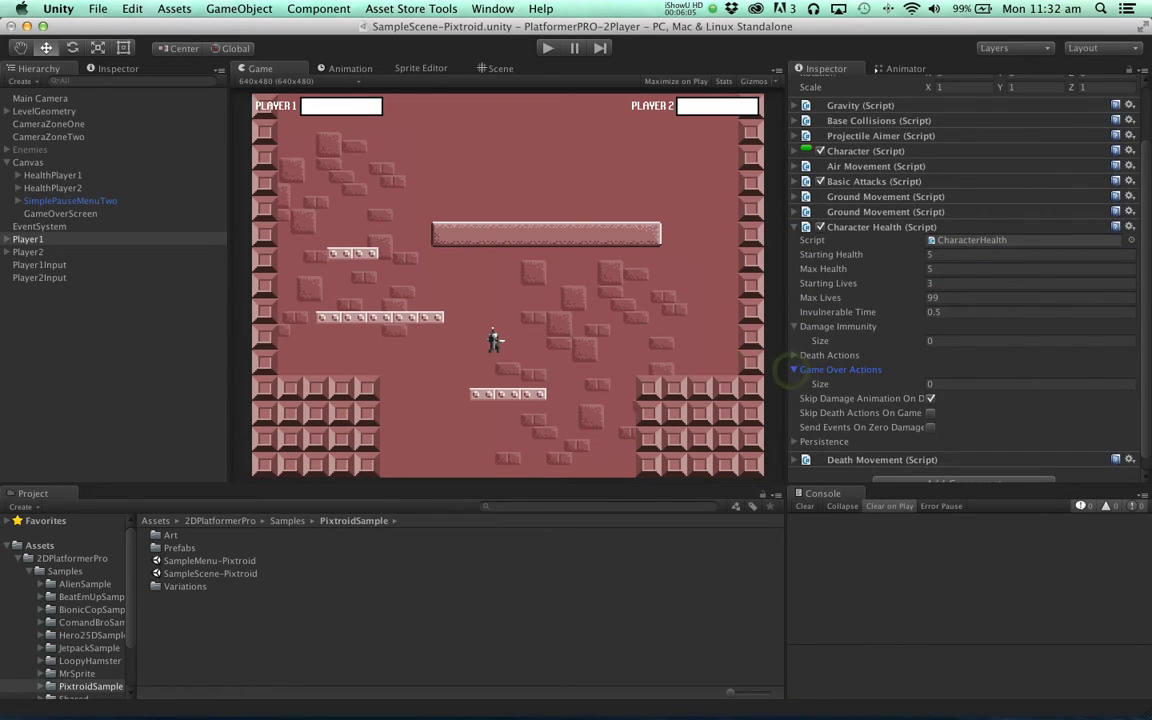
left_click(944, 383)
type("1")
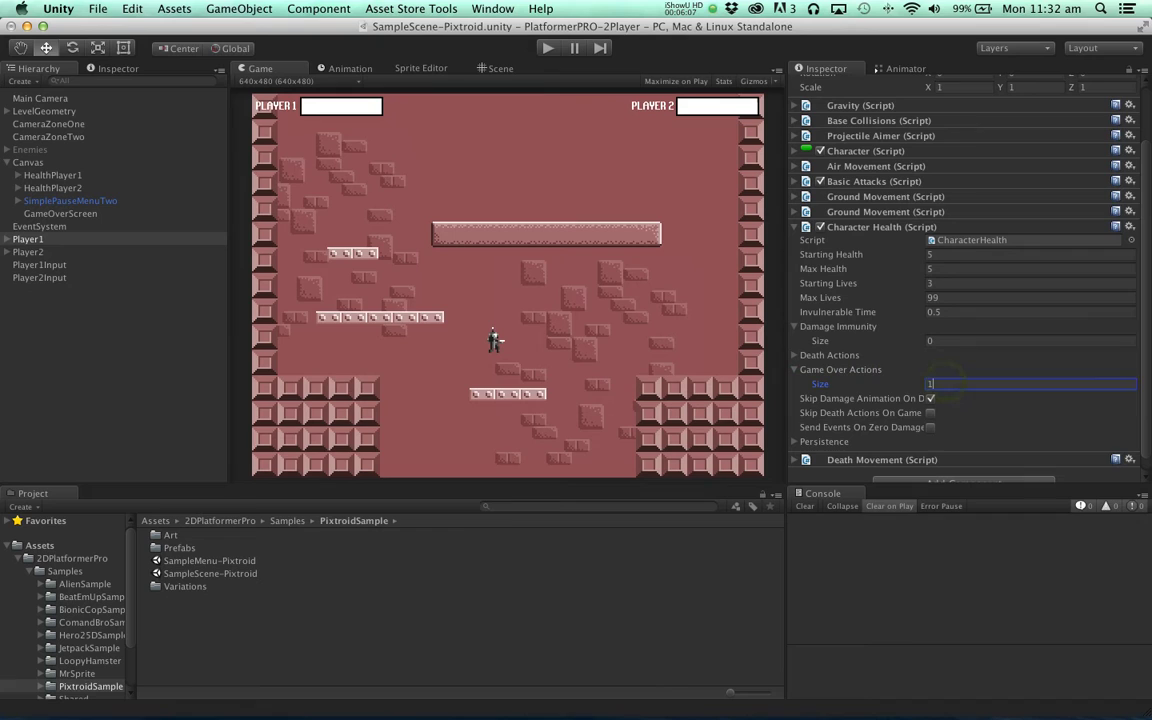
key("Return")
Configure Player1's game over action as SEND_MESSAGE to GameOverScreen, with supporting data Show and a 0.5 delay
scroll(960, 280, "down", 3)
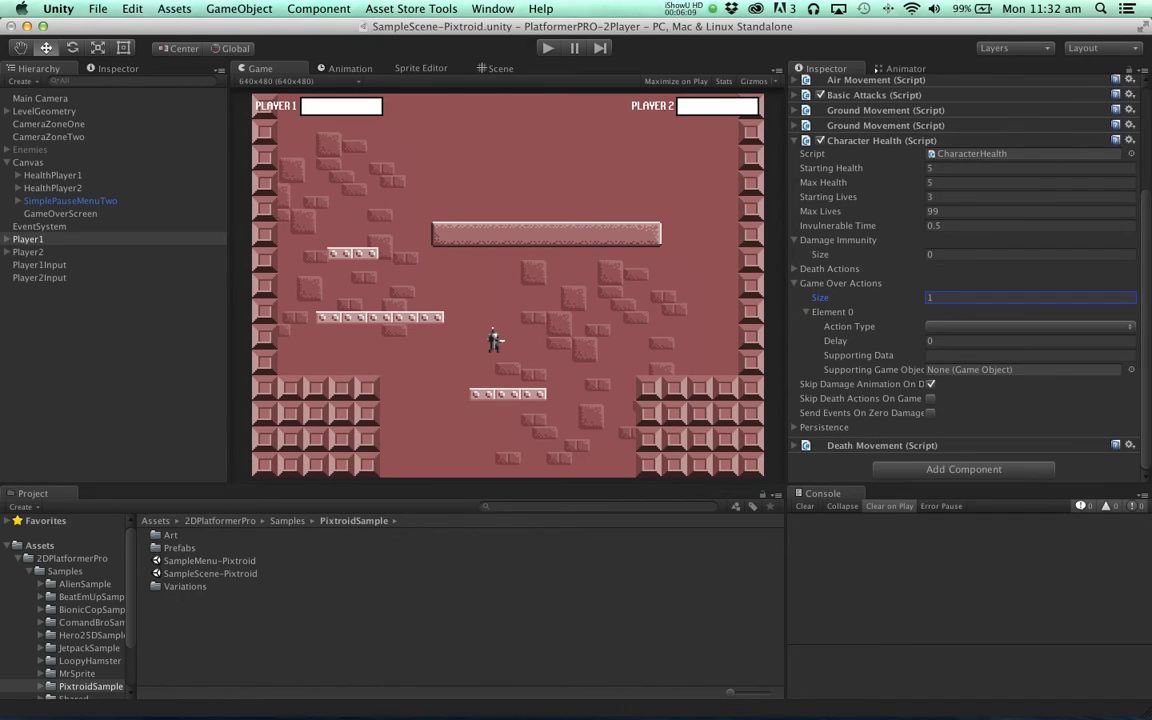
left_click(960, 326)
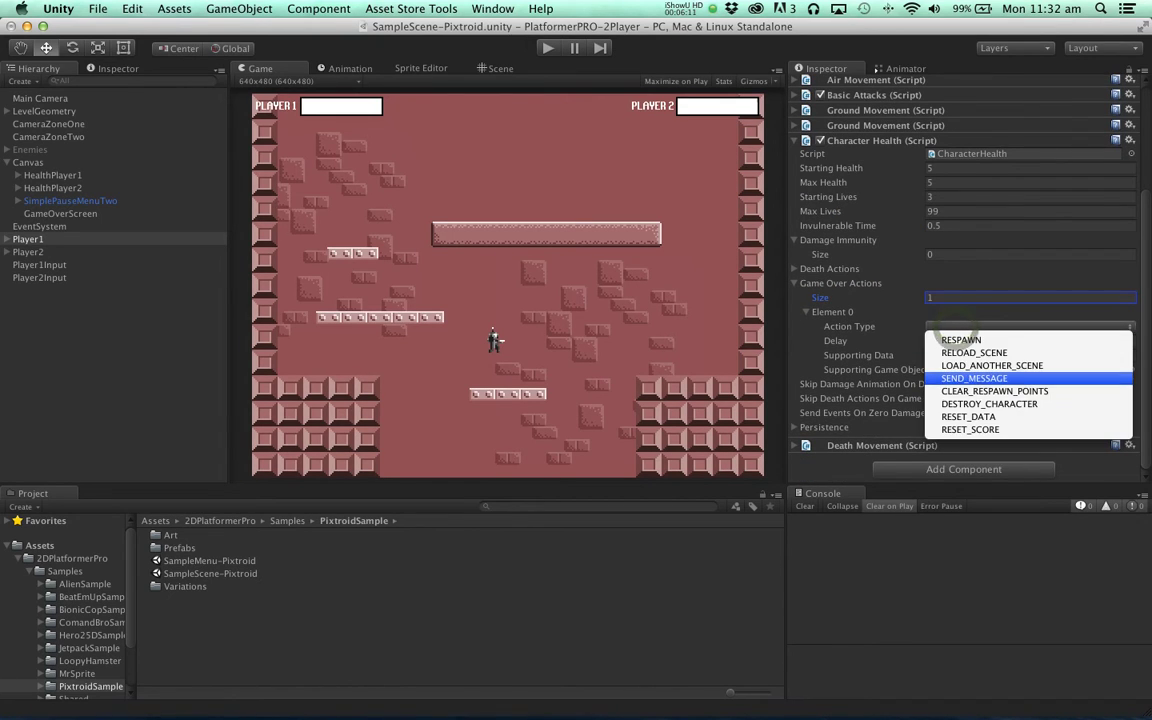
left_click(975, 378)
left_click_drag(60, 213, 962, 370)
left_click(1030, 355)
type("Show")
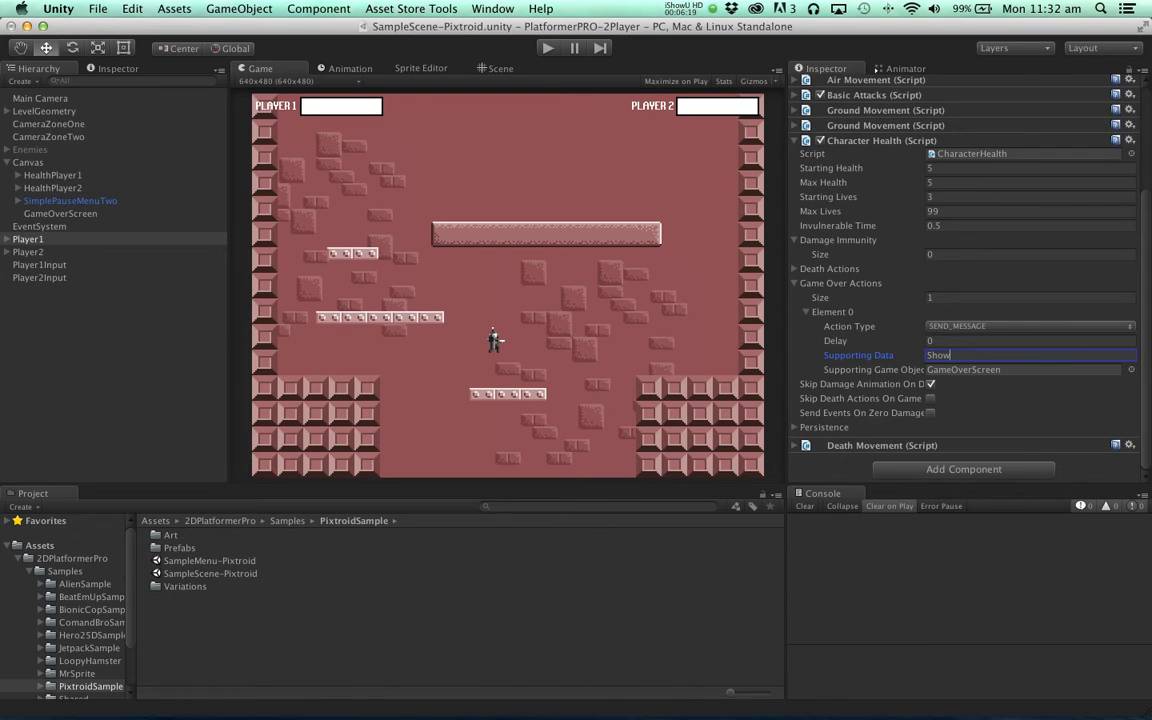
key("shift+Tab")
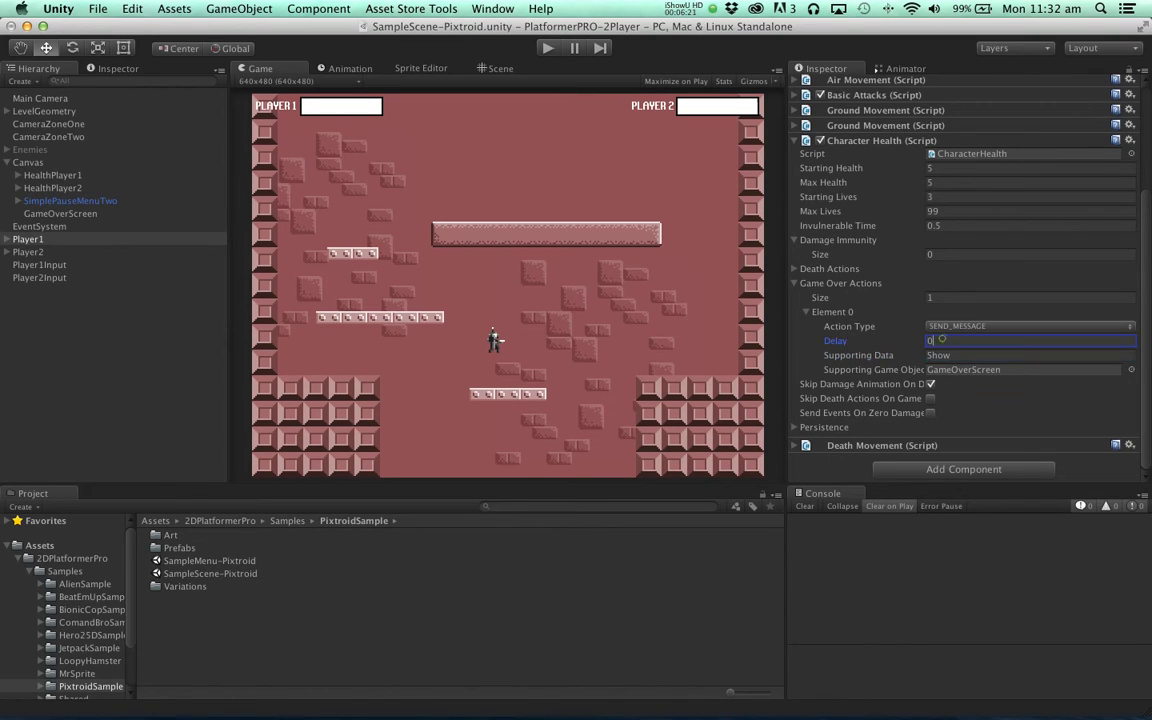
type(".5")
key("Return")
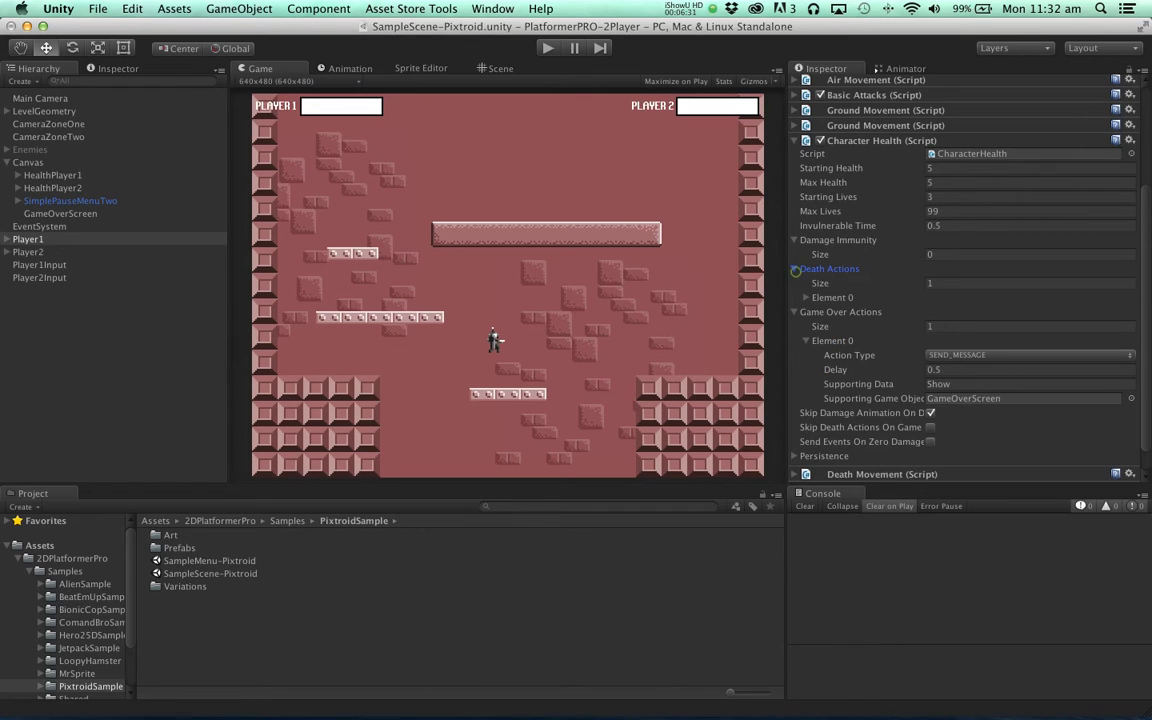
Review Player1's Death Actions and enable skipping death actions on game over
left_click(797, 269)
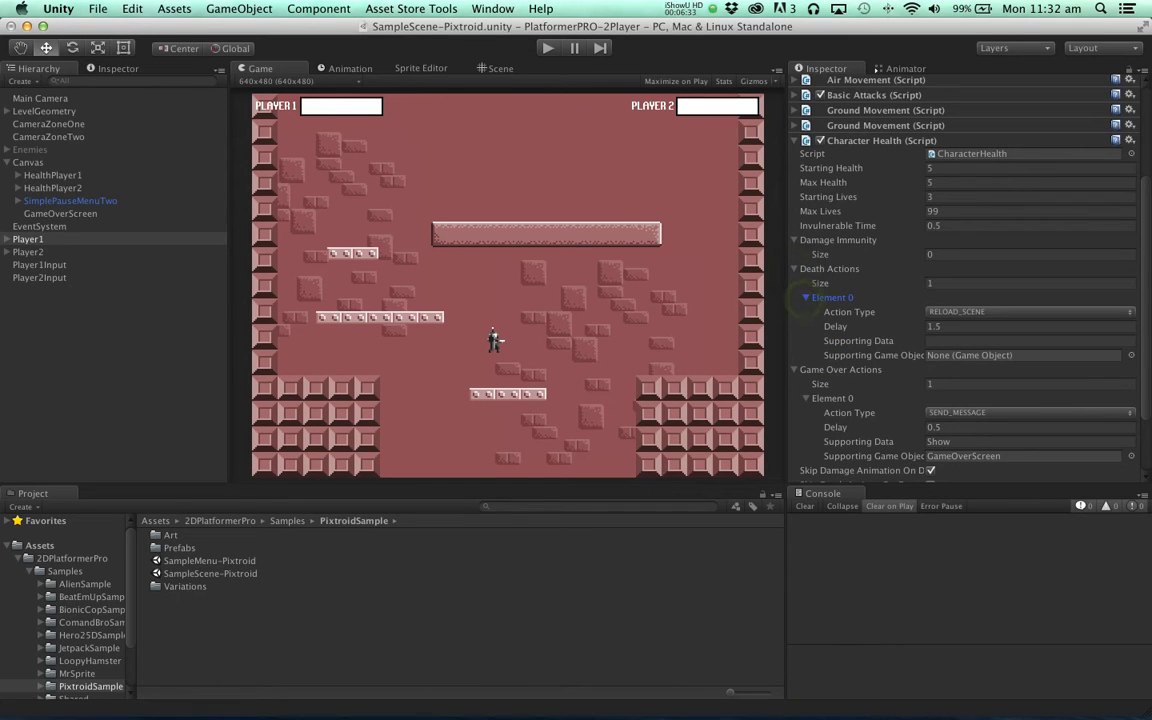
left_click(797, 269)
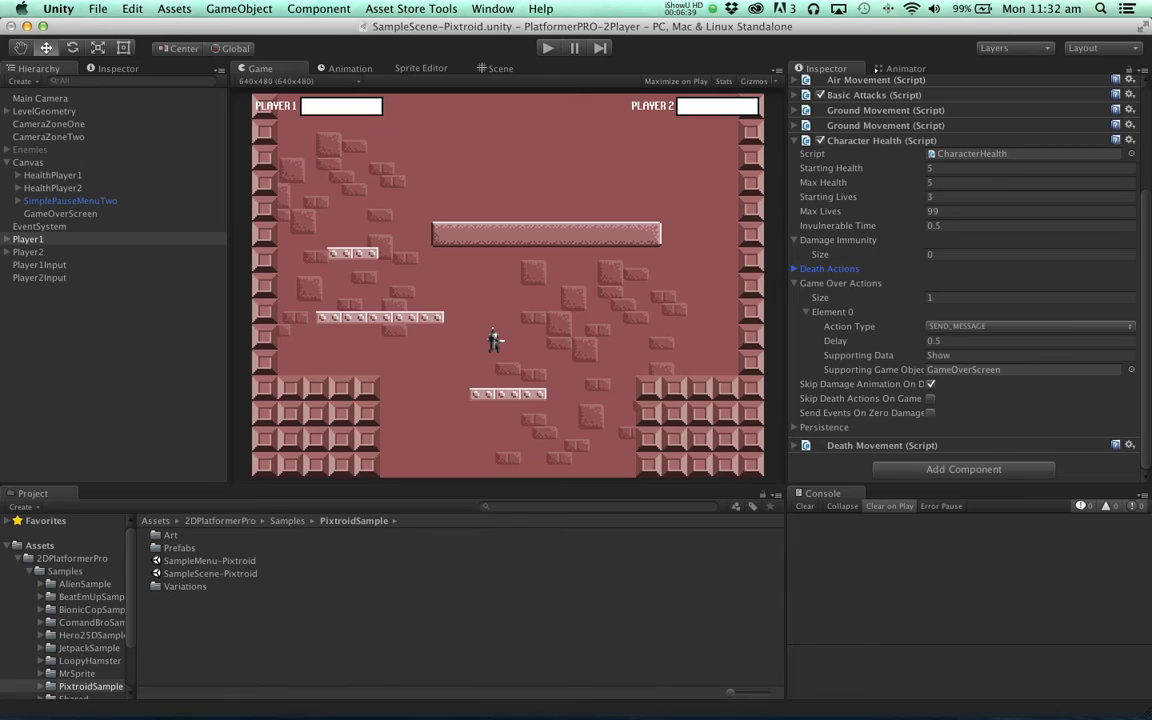
left_click(931, 398)
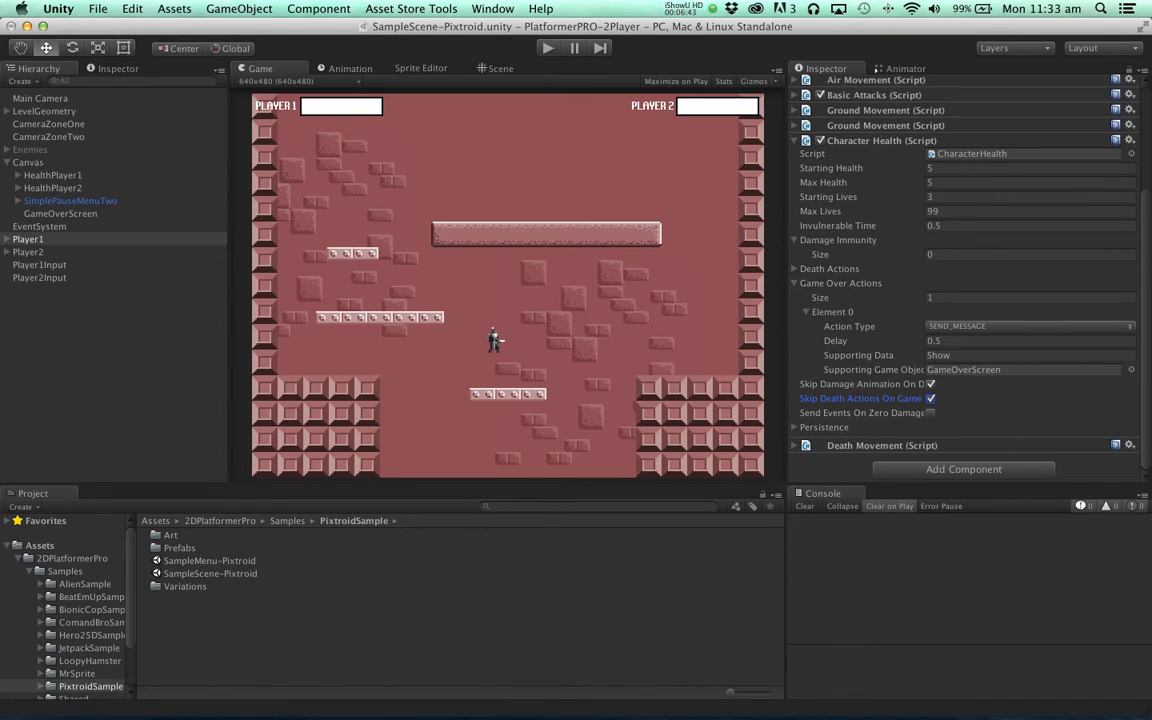
Add one game over action to Player2's Character Health, of type SEND_MESSAGE with GameOverScreen as supporting object
left_click(36, 252)
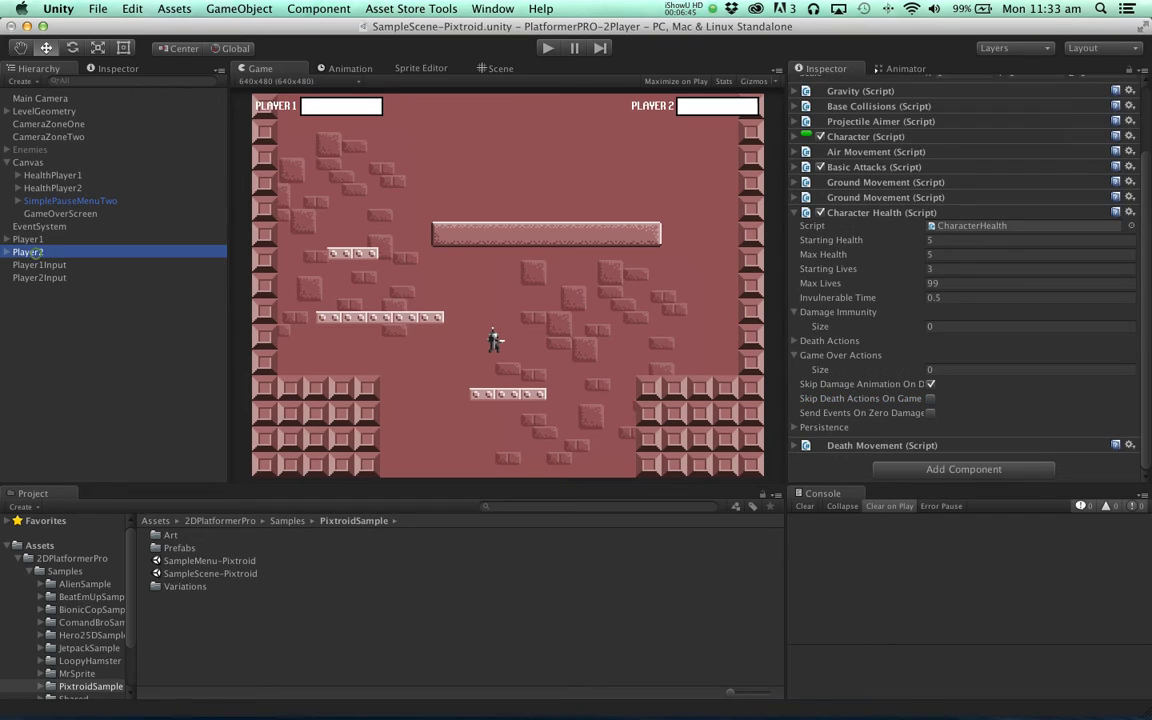
left_click(946, 369)
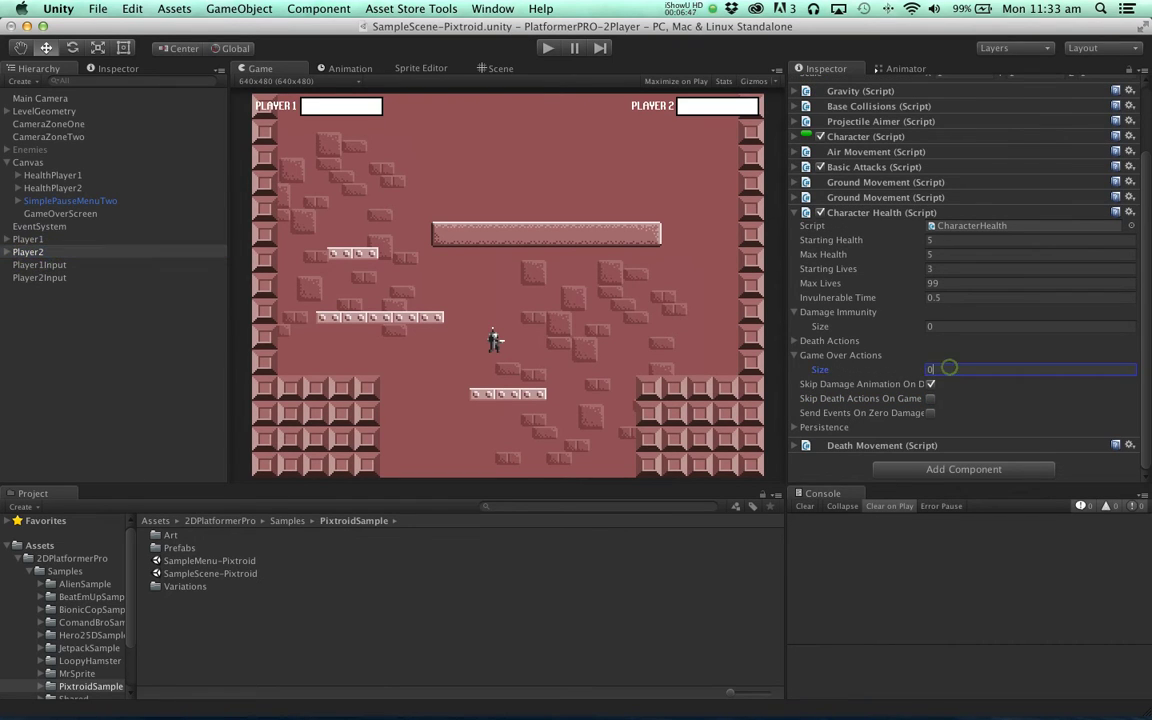
type("1")
key("Return")
left_click(1000, 398)
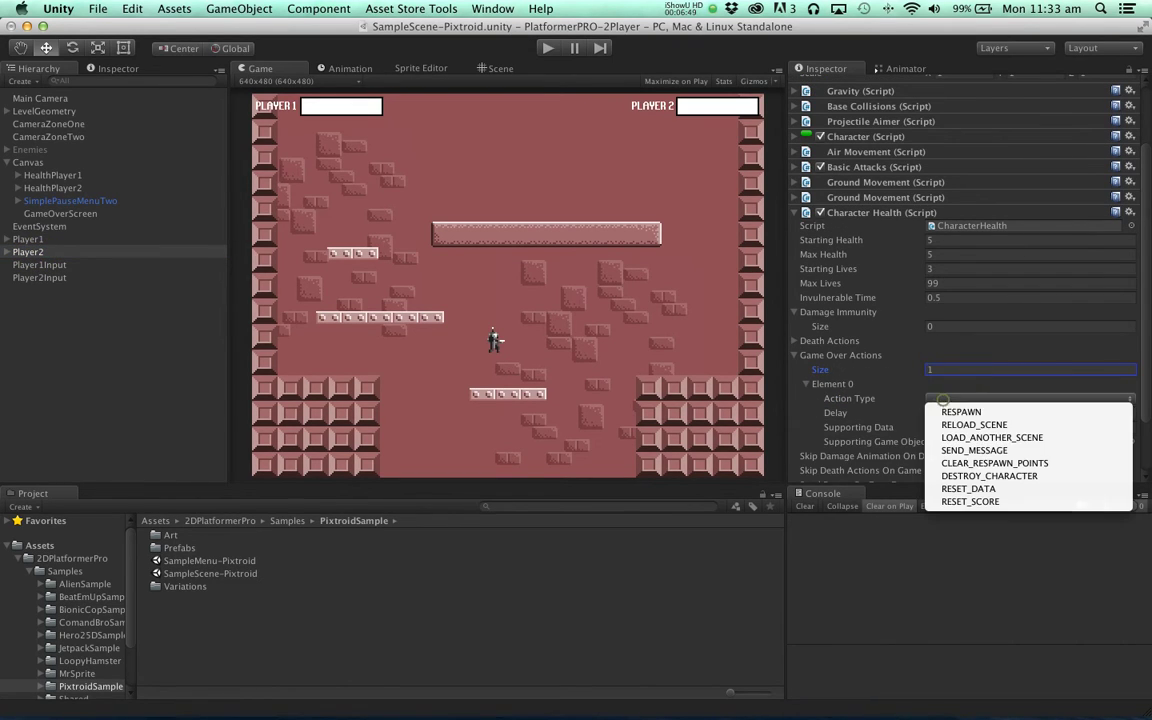
left_click(963, 447)
left_click_drag(85, 214, 950, 441)
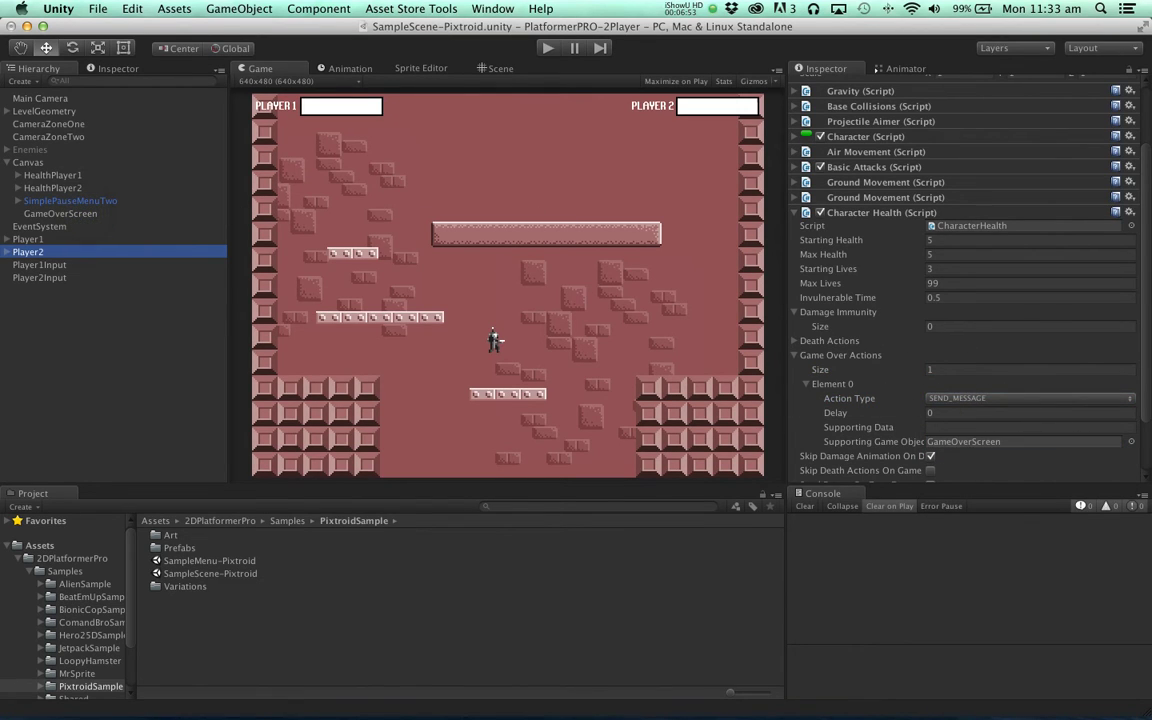
Give Player2's game over action a 0.5 delay and supporting data Show, and enable skipping death actions on game over
left_click(940, 412)
type("5")
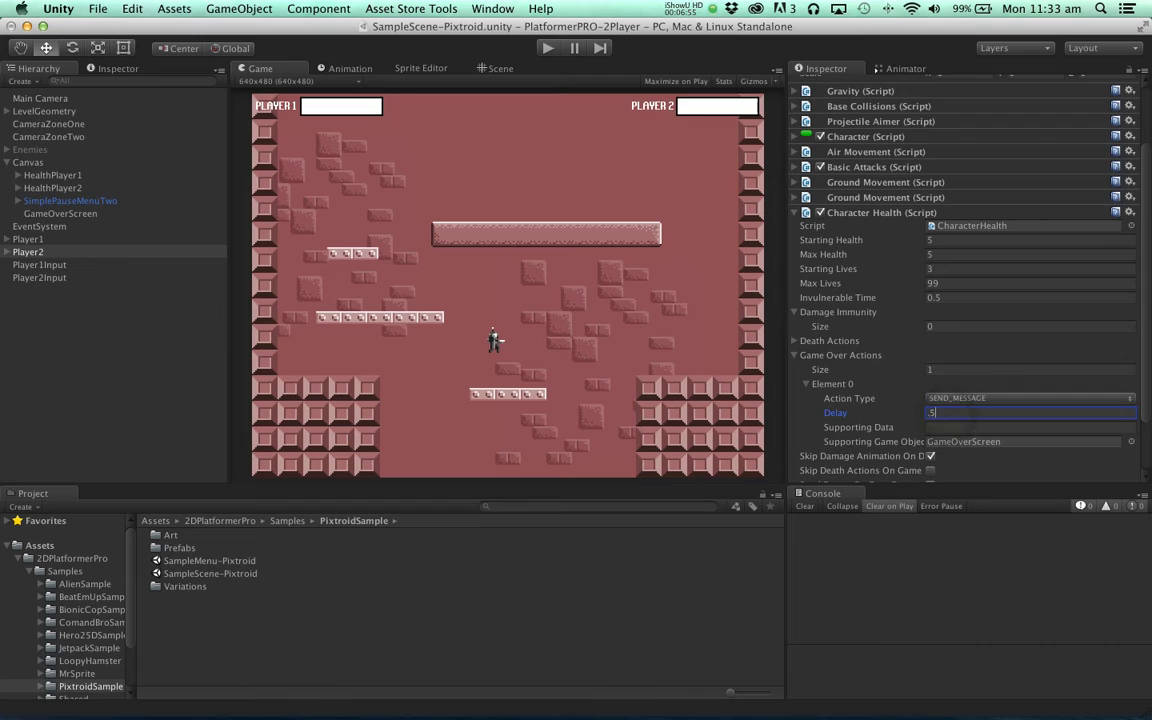
left_click(965, 441)
left_click(950, 428)
type("Show")
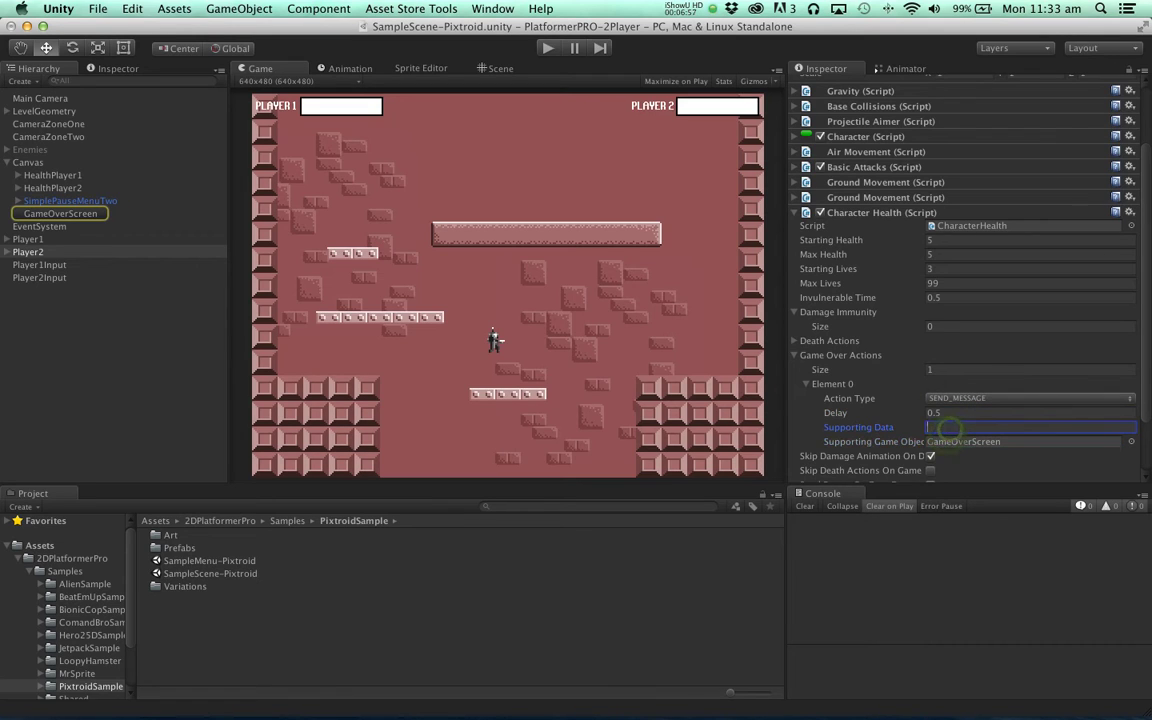
scroll(965, 280, "down", 3)
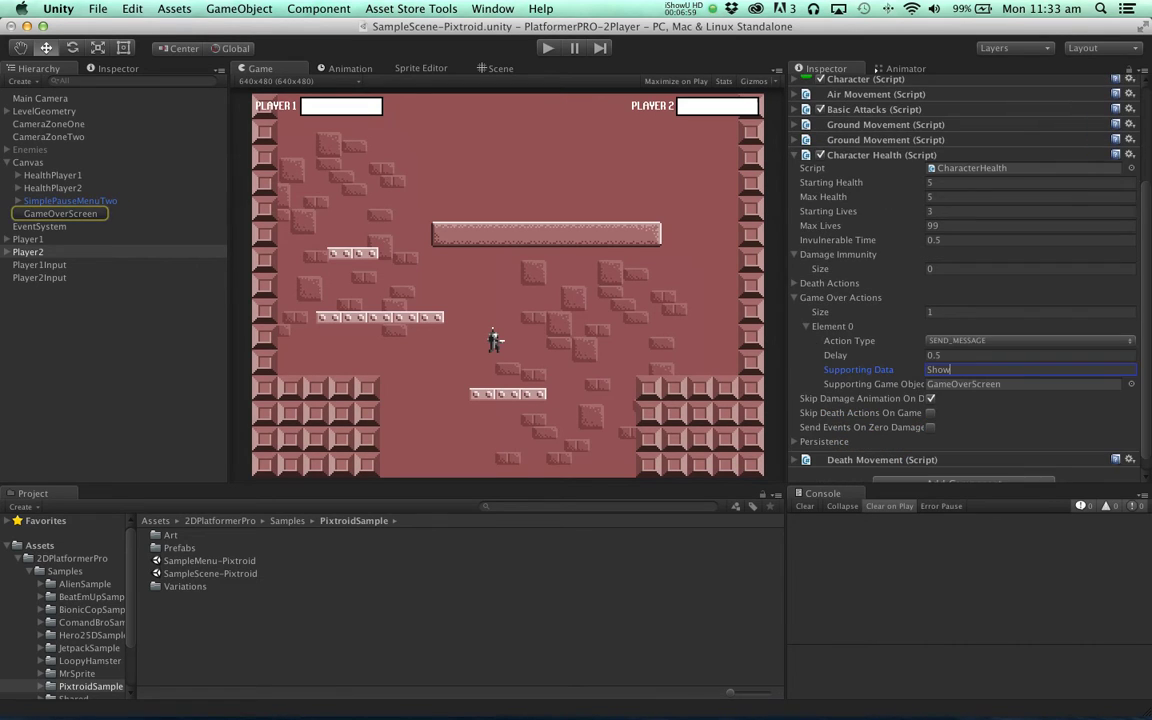
left_click(930, 412)
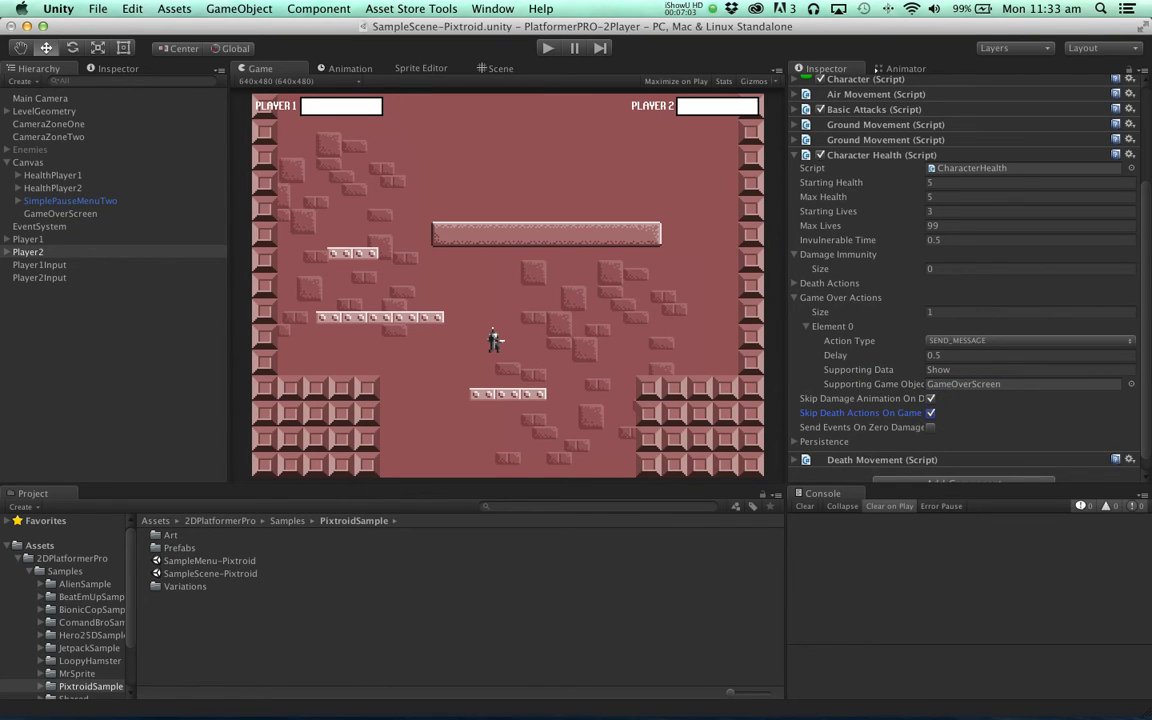
Create an empty child of GameOverScreen named GameOverPanel
left_click(60, 213)
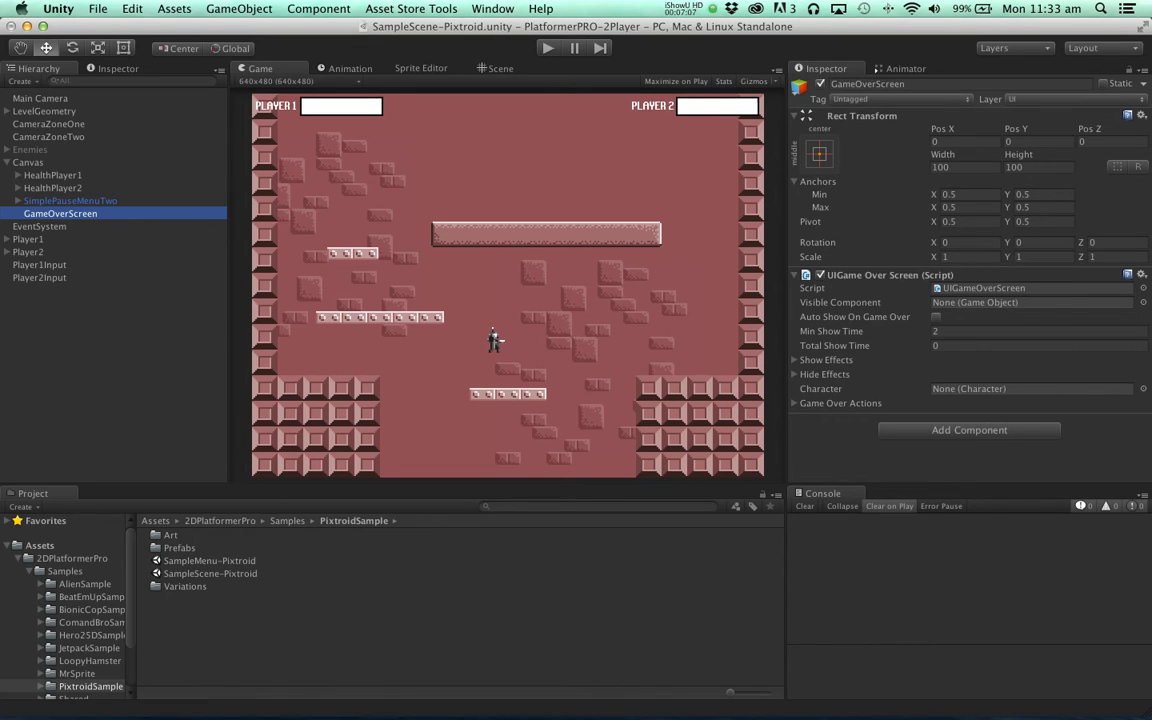
left_click(239, 8)
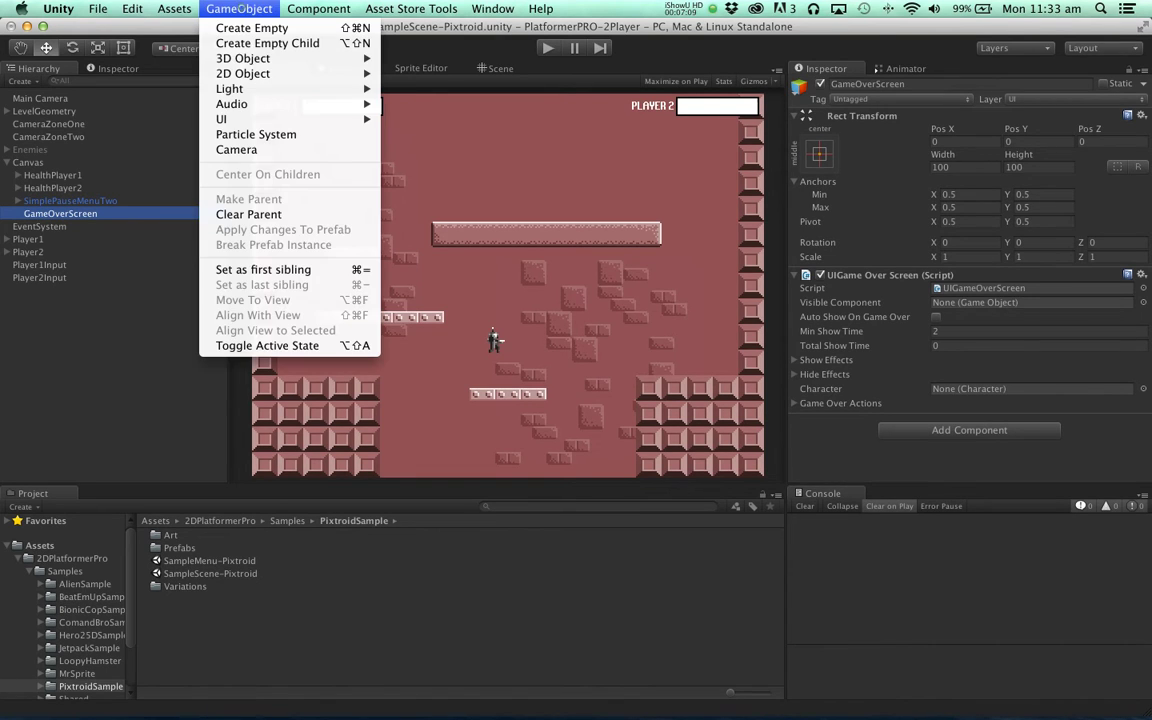
left_click(267, 43)
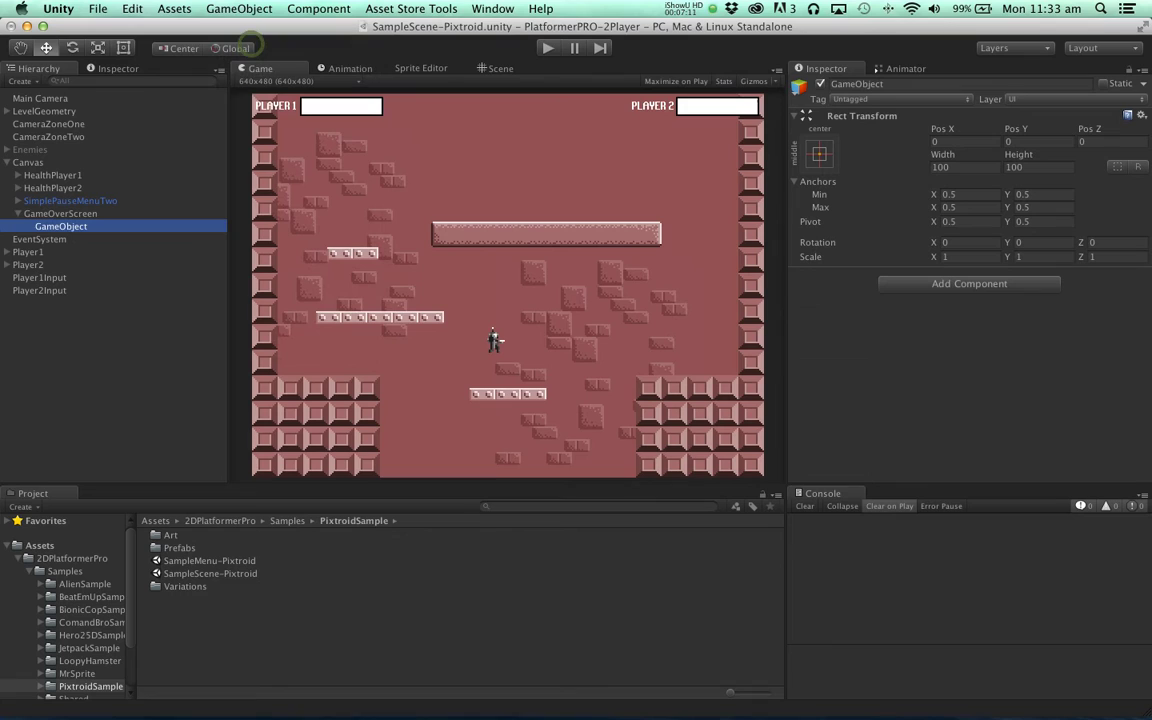
key("Return")
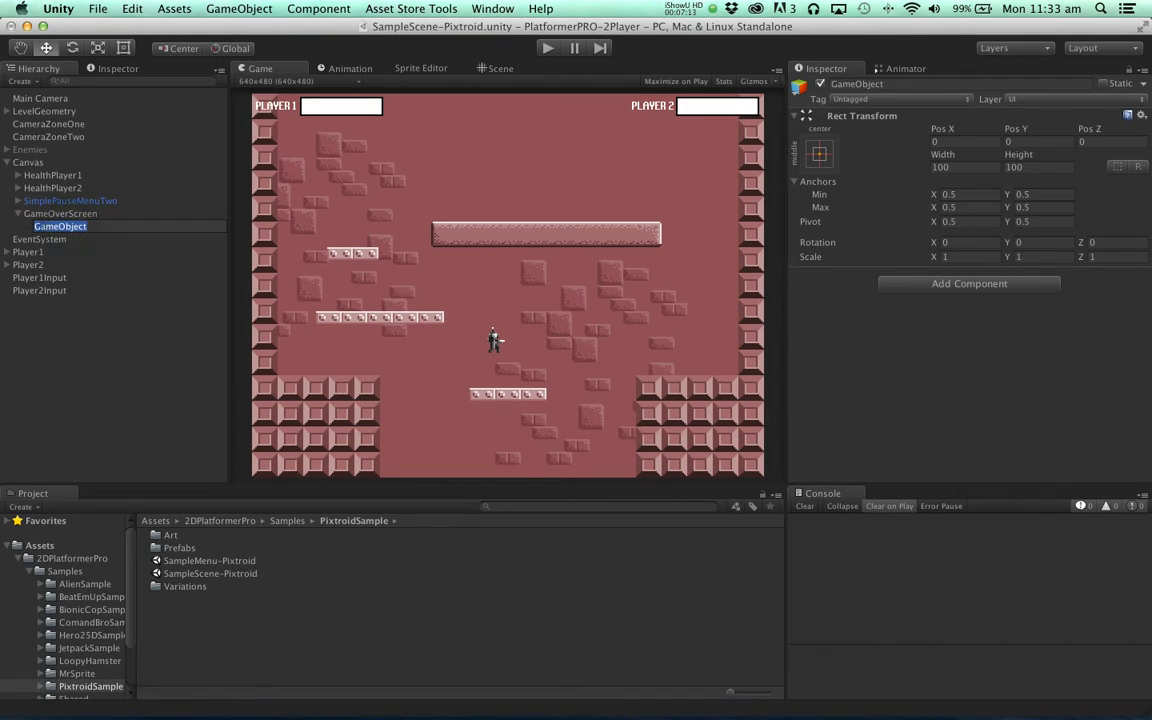
type("GameOverPanel")
key("Return")
Set GameOverScreen's anchors to stretch in both directions and its Left, Right, Top and Bottom offsets to 0
left_click(60, 213)
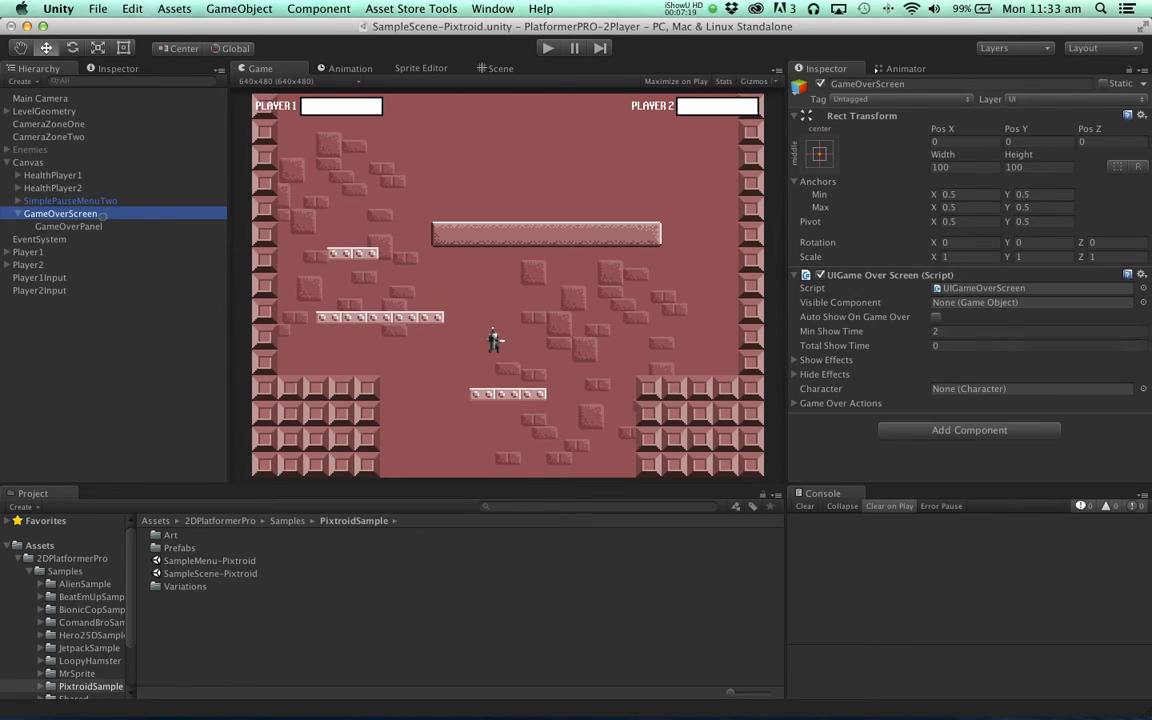
left_click(819, 152)
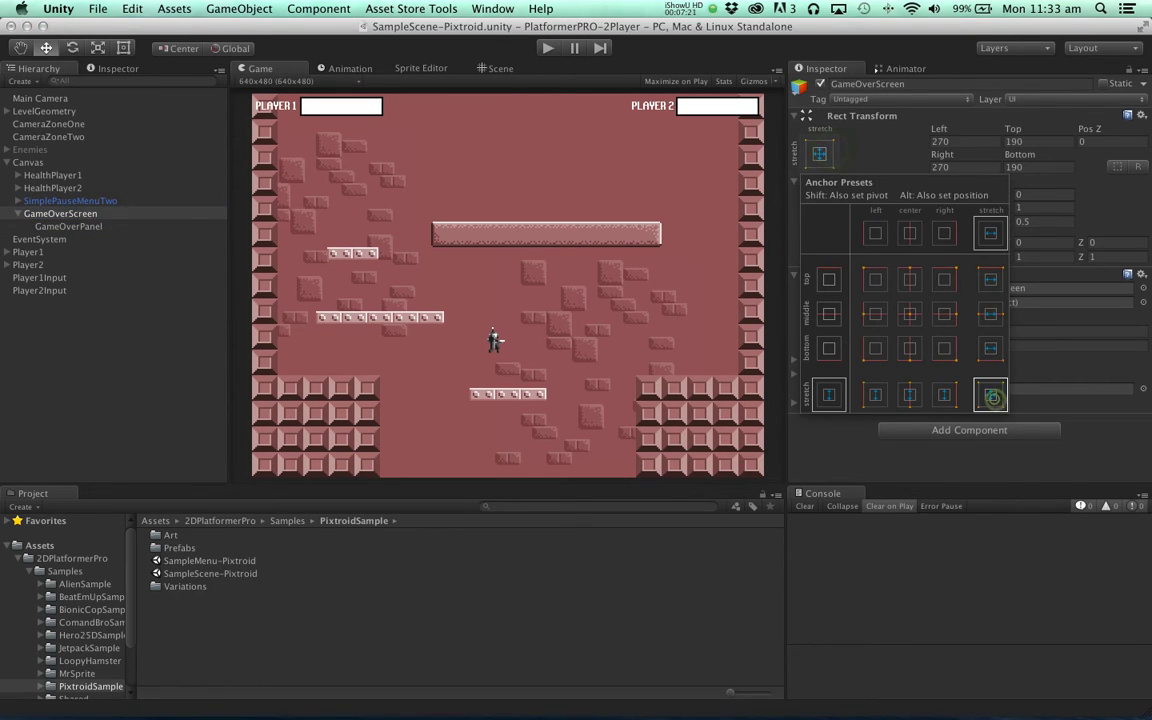
left_click(990, 394)
left_click(960, 142)
type("0")
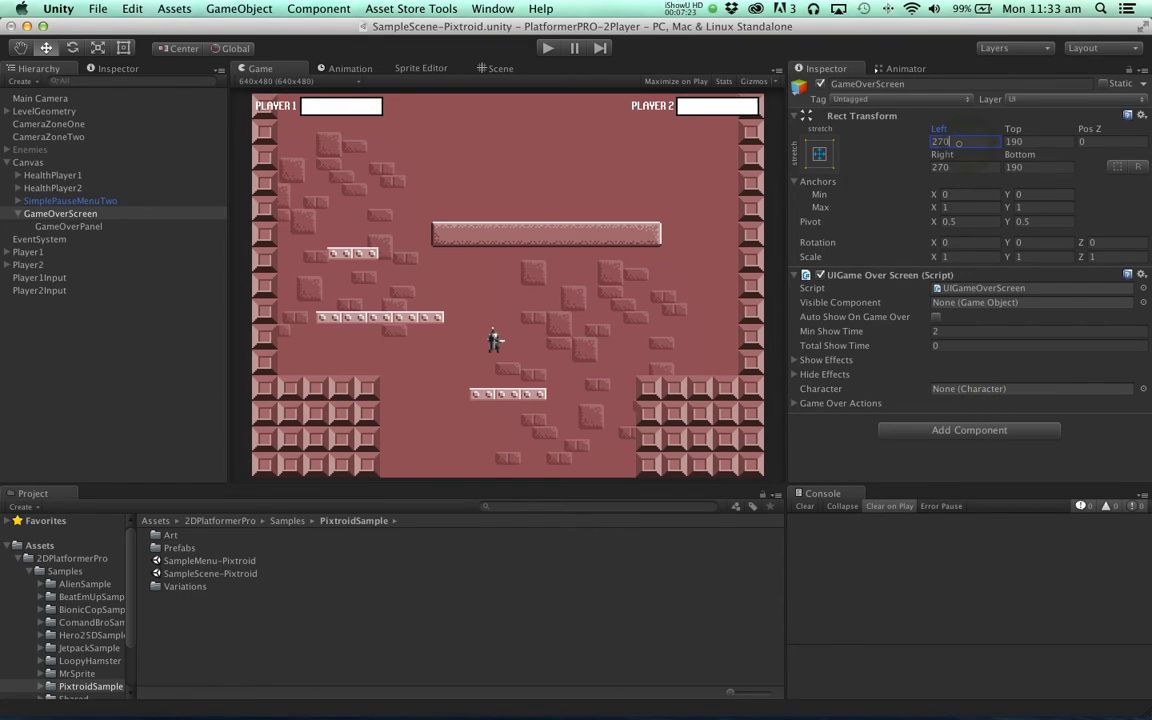
left_click(968, 167)
type("0")
left_click(1044, 141)
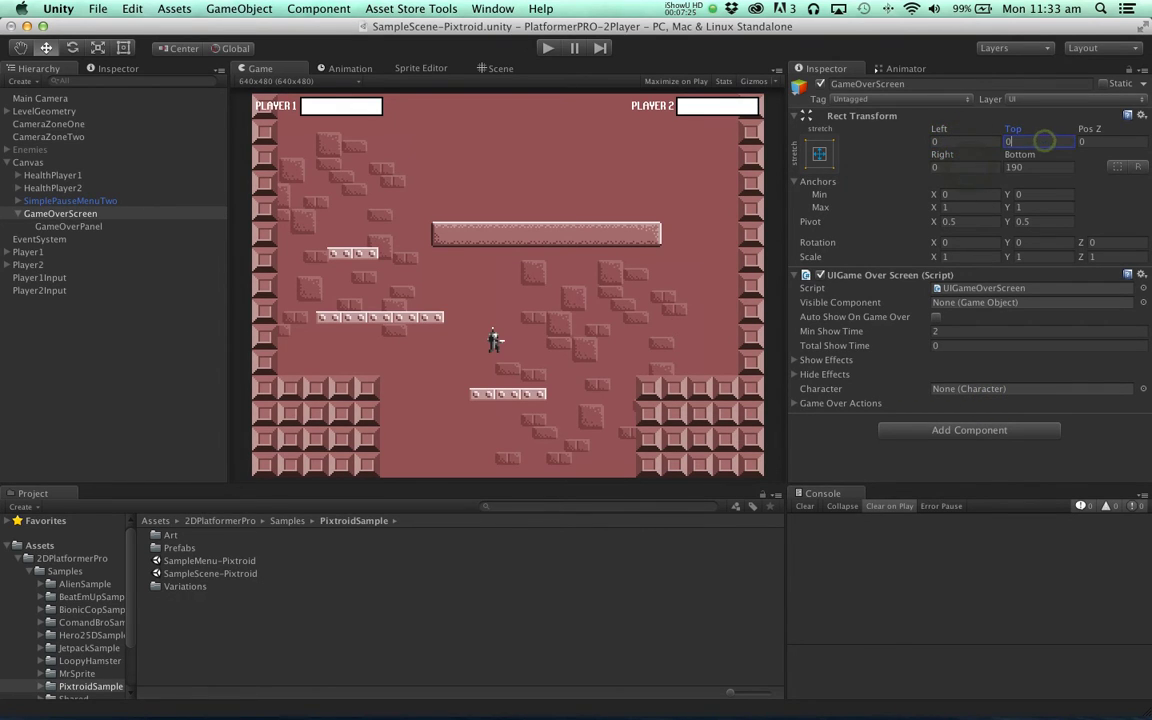
type("0")
left_click(1041, 166)
type("0")
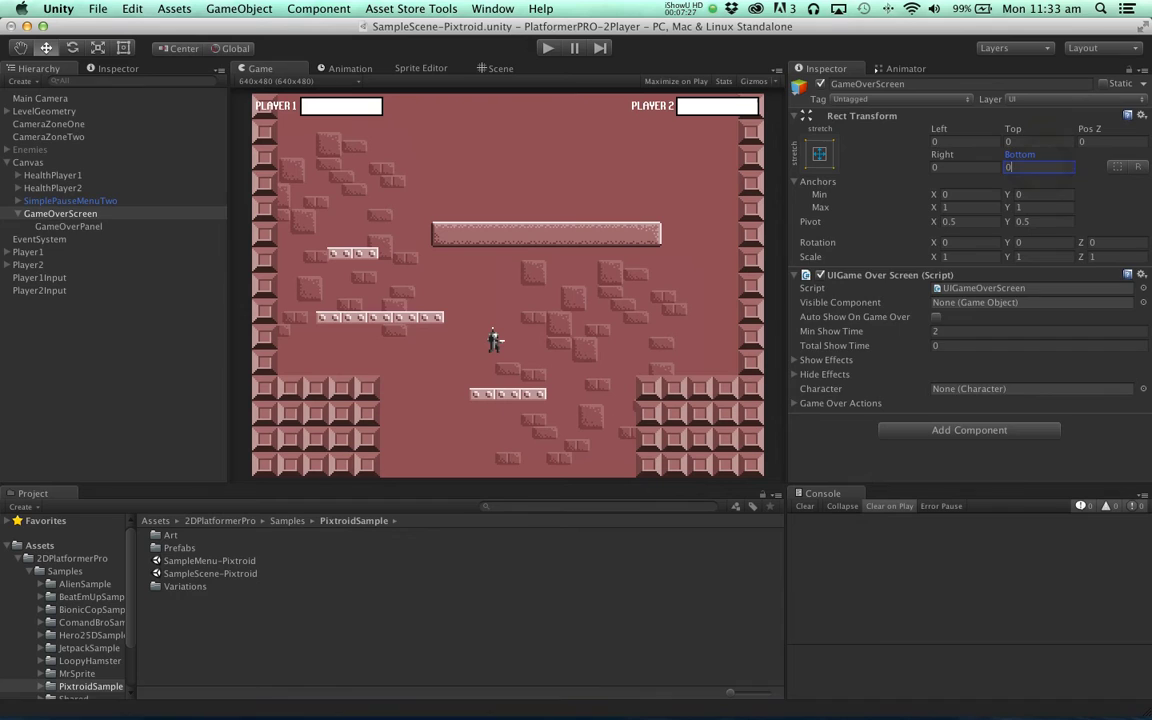
Stretch GameOverPanel to fill its parent in both directions, with Left, Top, Right and Bottom offsets of 0
left_click(68, 226)
left_click(819, 153)
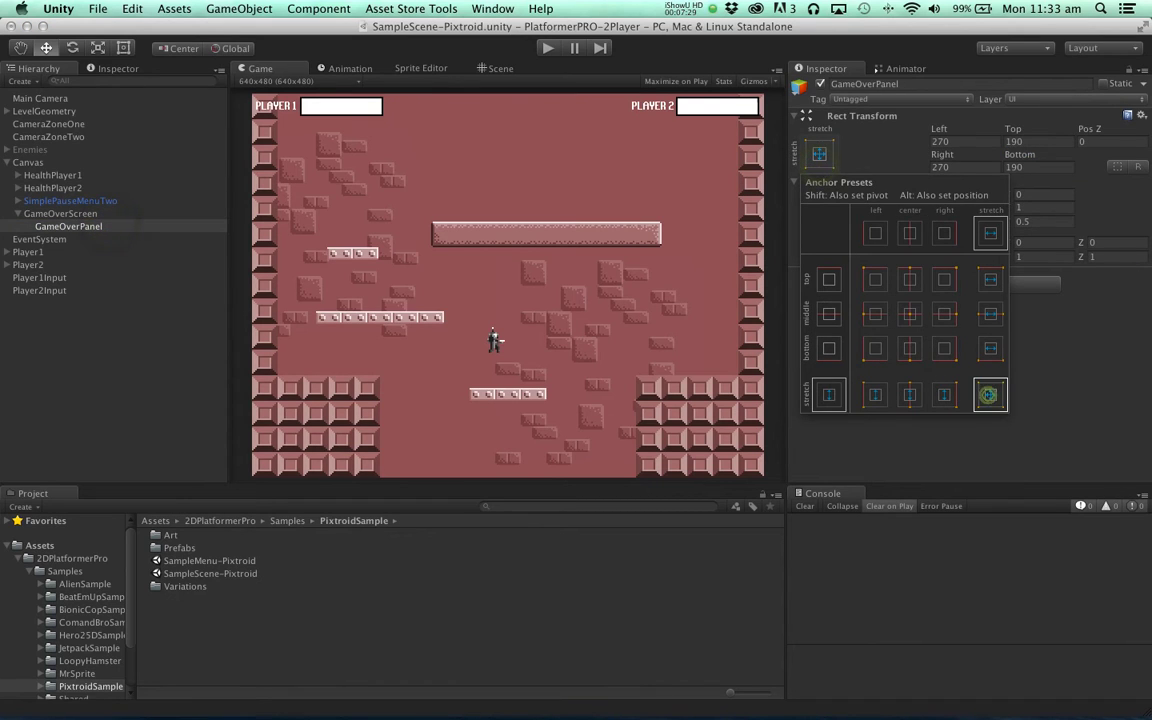
left_click(988, 394)
left_click(953, 167)
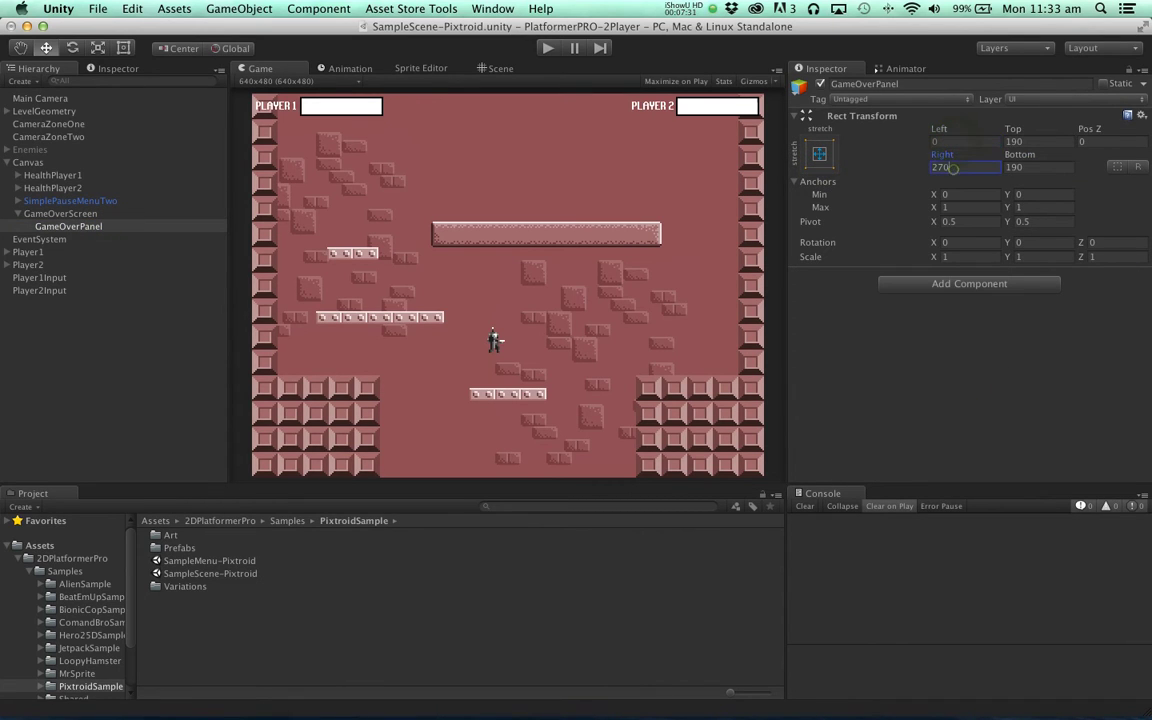
left_click(1038, 142)
type("0")
left_click(956, 166)
type("0")
left_click(1015, 167)
type("0")
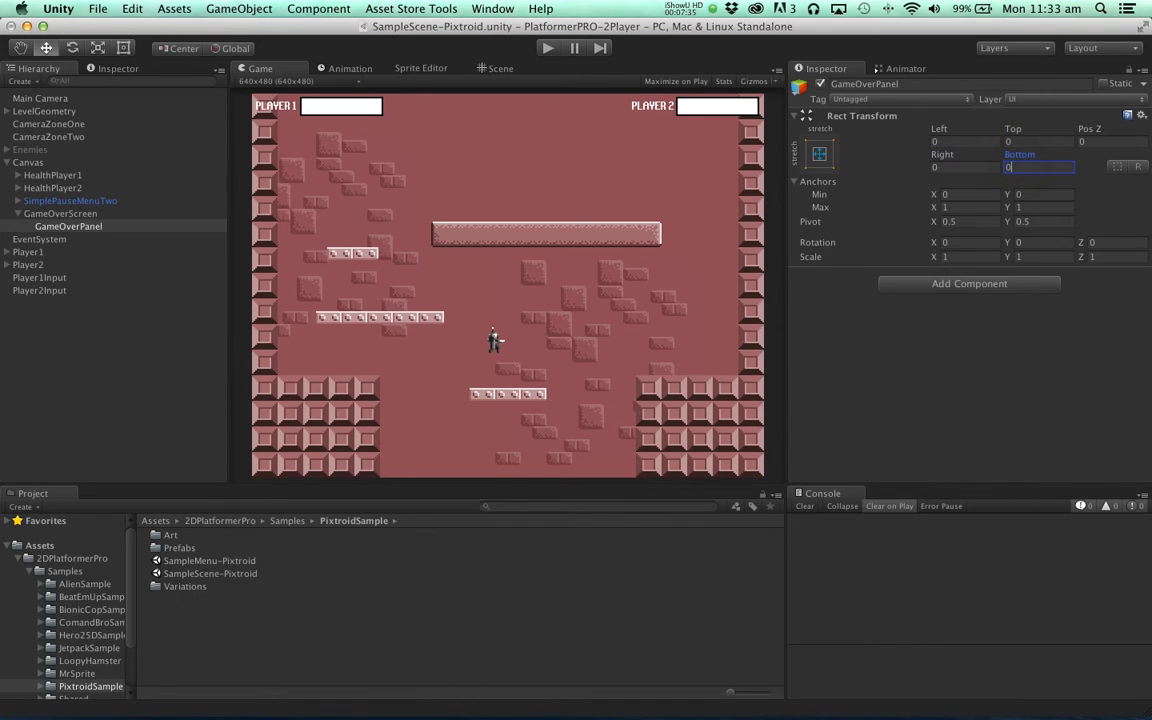
Create an empty child of GameOverPanel named GameOverText
left_click(68, 226)
left_click(238, 8)
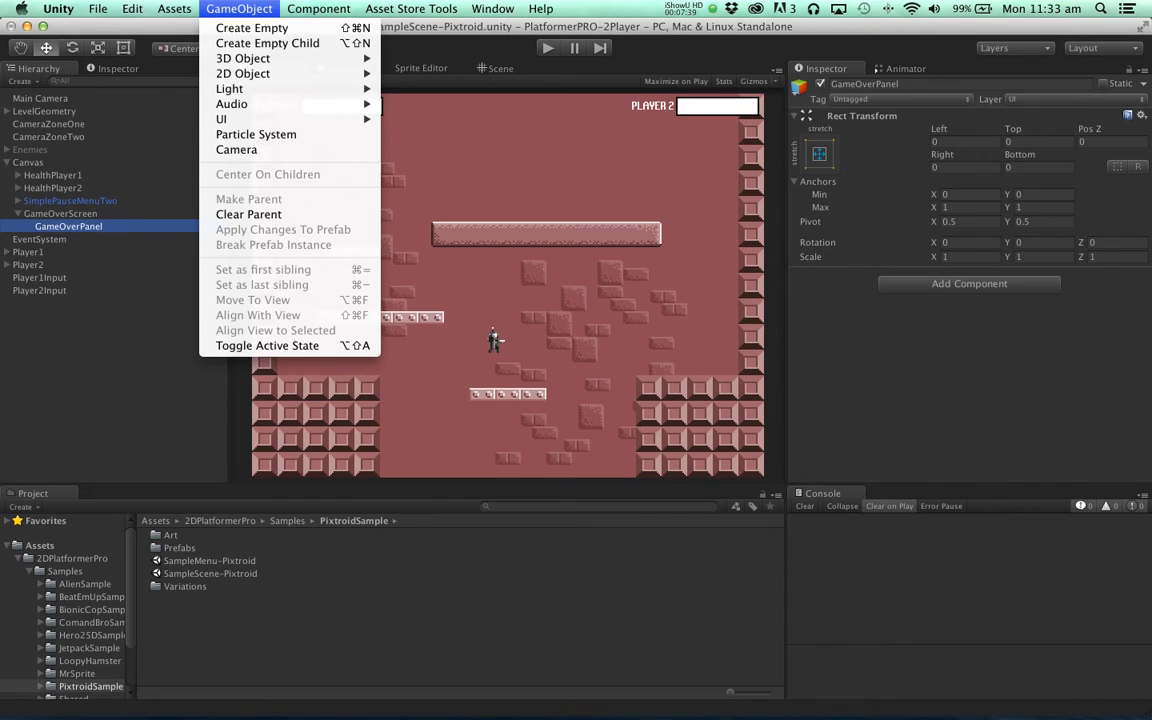
left_click(267, 43)
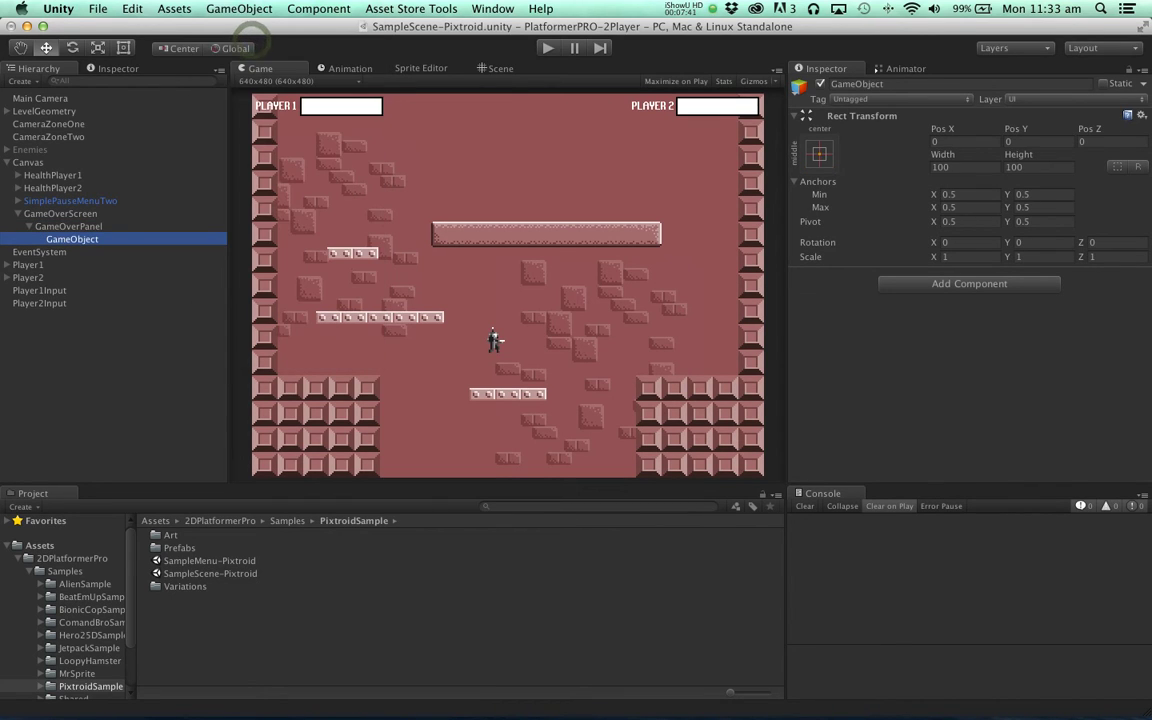
left_click(72, 239)
type("G")
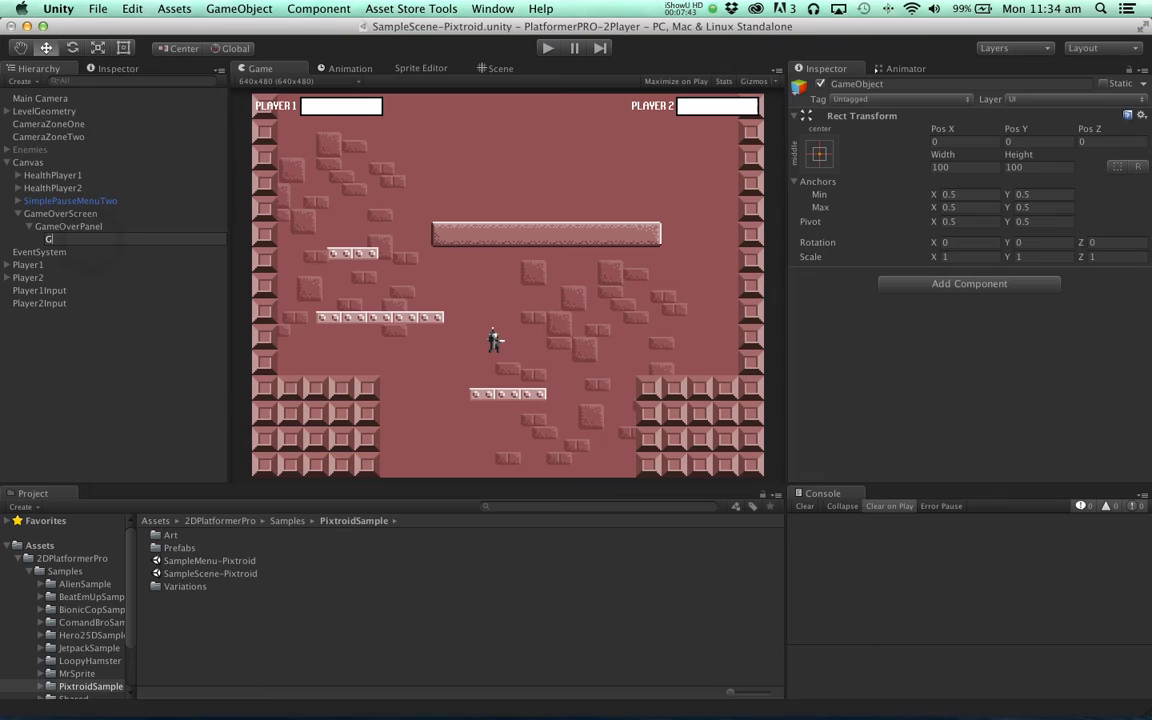
type("ameOverText")
key("Return")
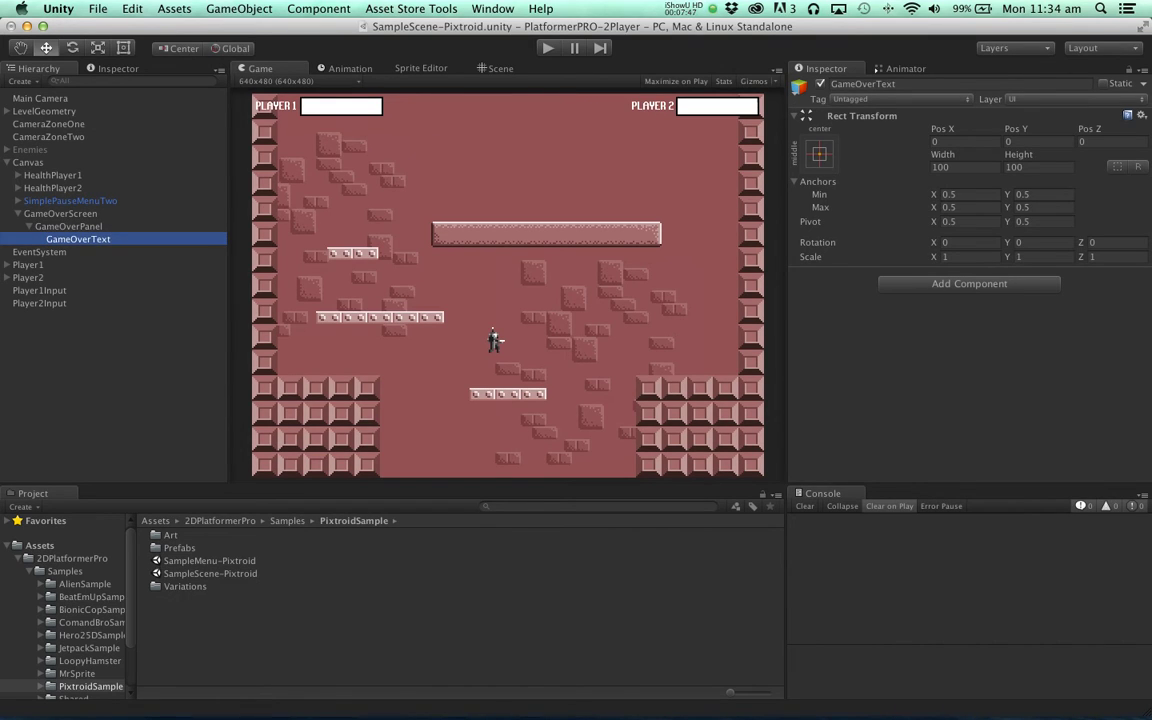
Add a Text component to GameOverText and set its text to GAME OVER
left_click(978, 283)
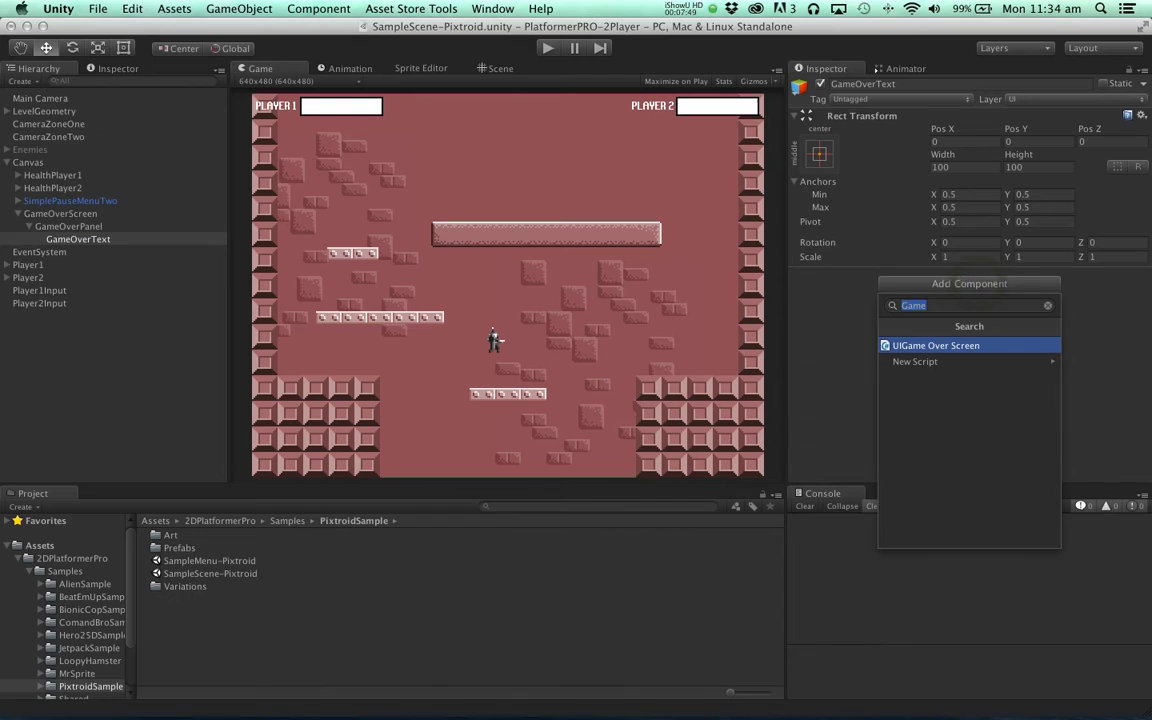
type("Text")
left_click(913, 343)
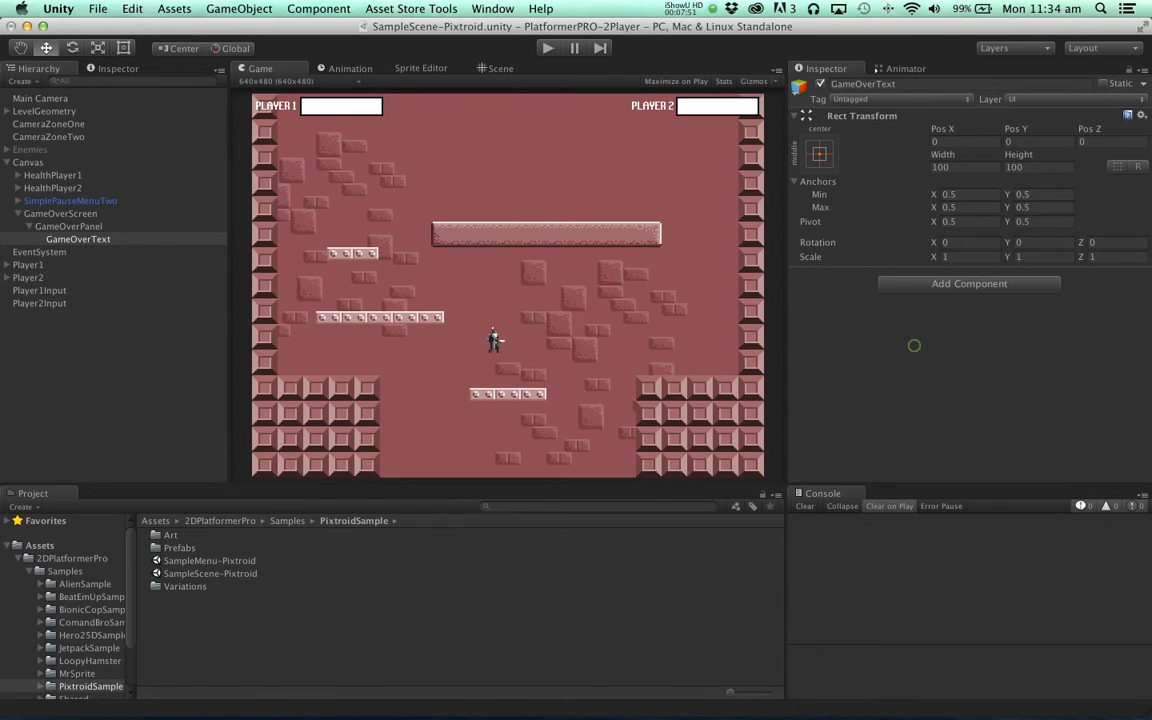
scroll(913, 343, "down", 2)
left_click(895, 285)
type("GA")
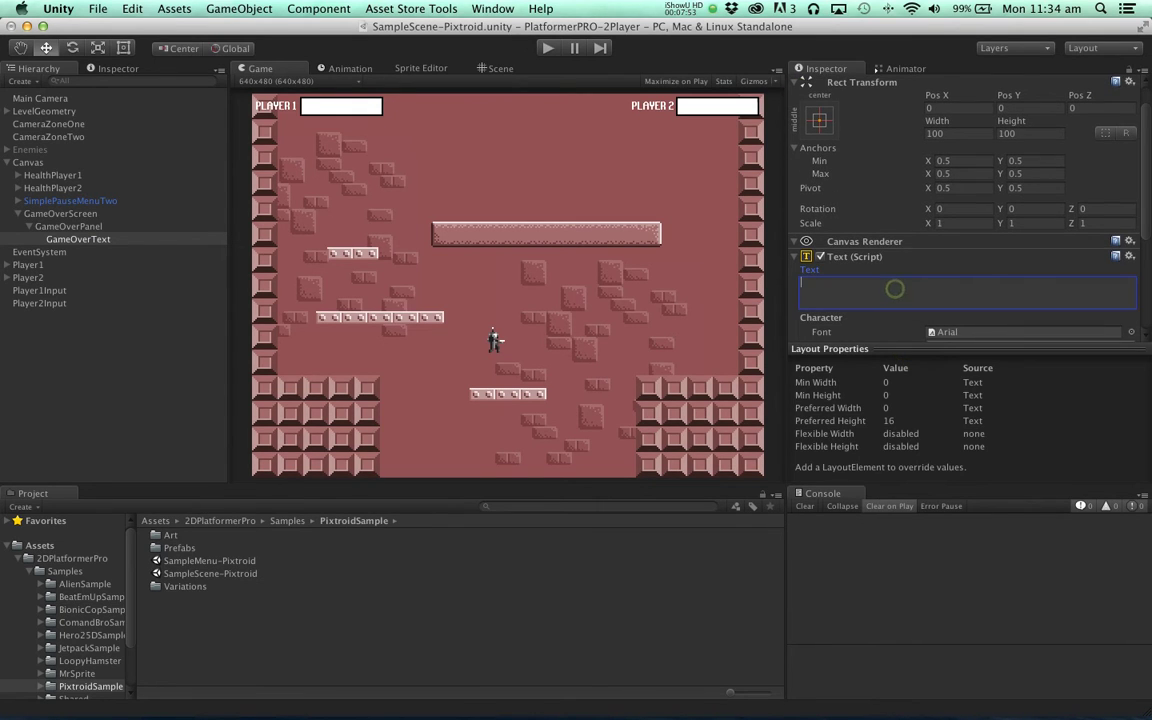
type("ME OVER")
key("BackSpace")
key("BackSpace")
key("BackSpace")
key("BackSpace")
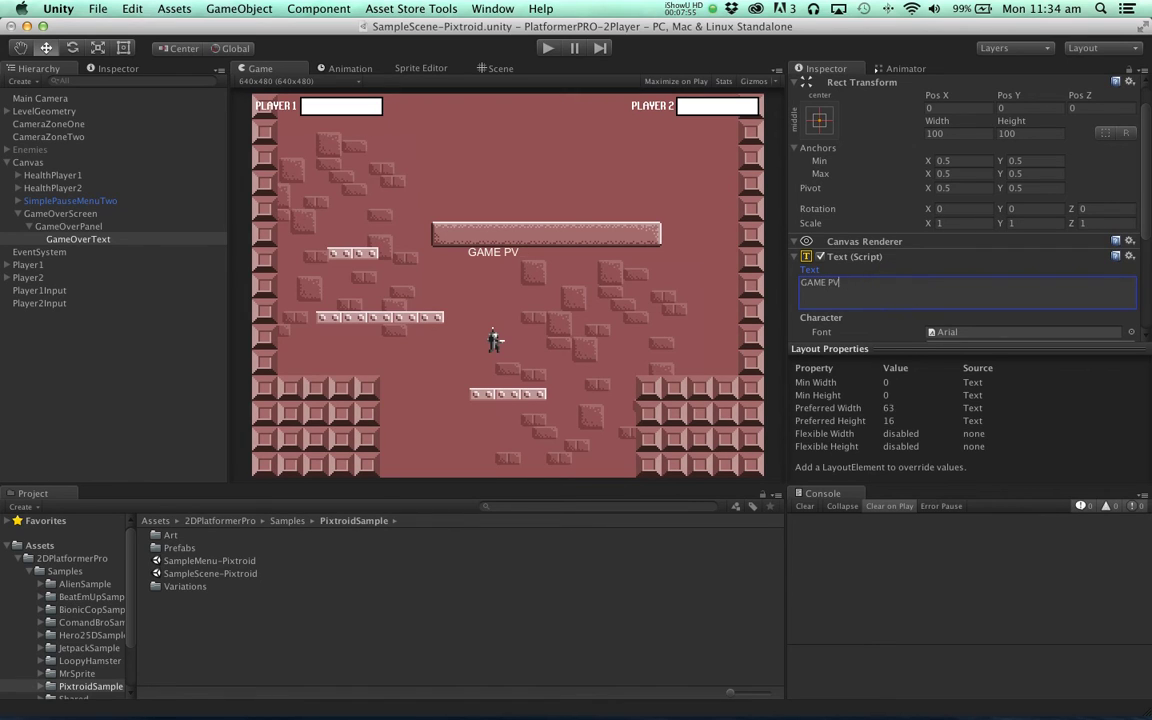
type("OVER")
Set GameOverText's width to 200 and centre its text horizontally and vertically
left_click(961, 134)
type("200")
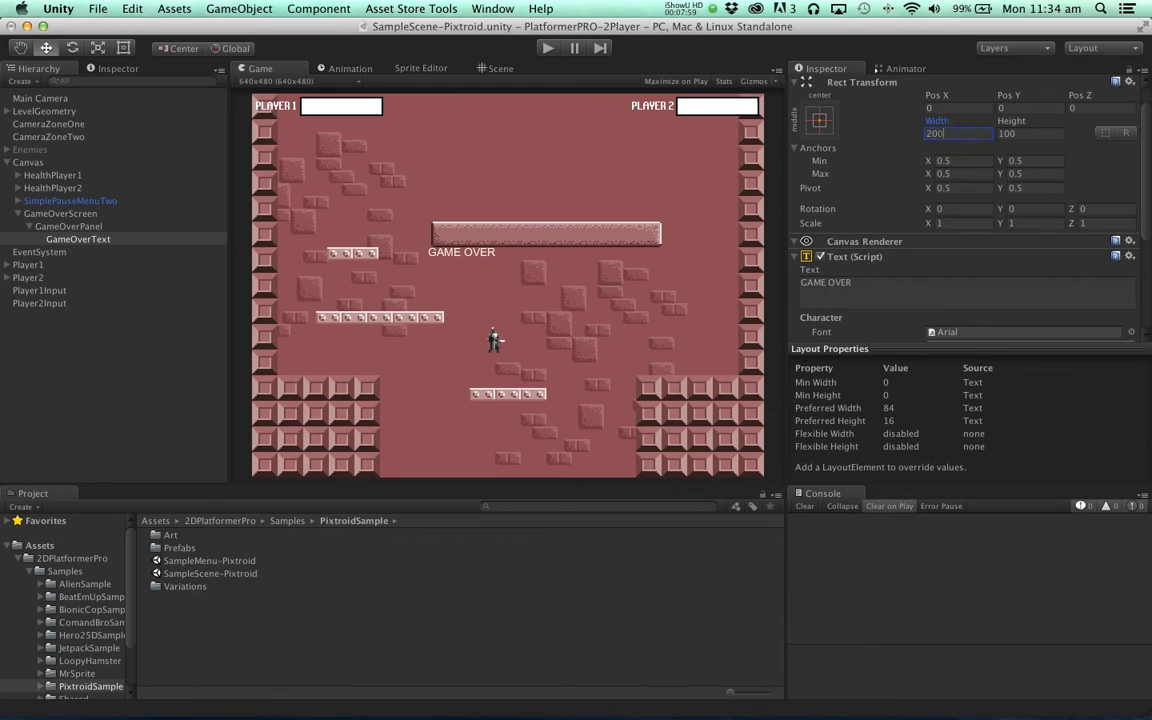
scroll(961, 134, "down", 8)
left_click(949, 254)
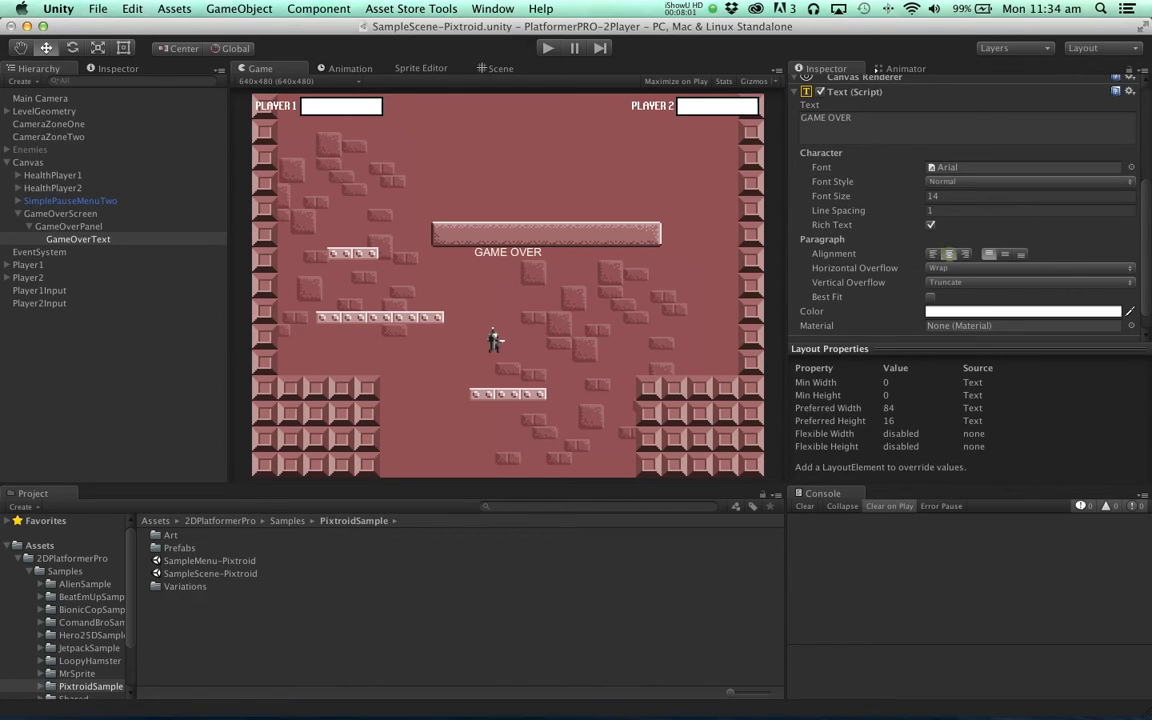
left_click(1004, 254)
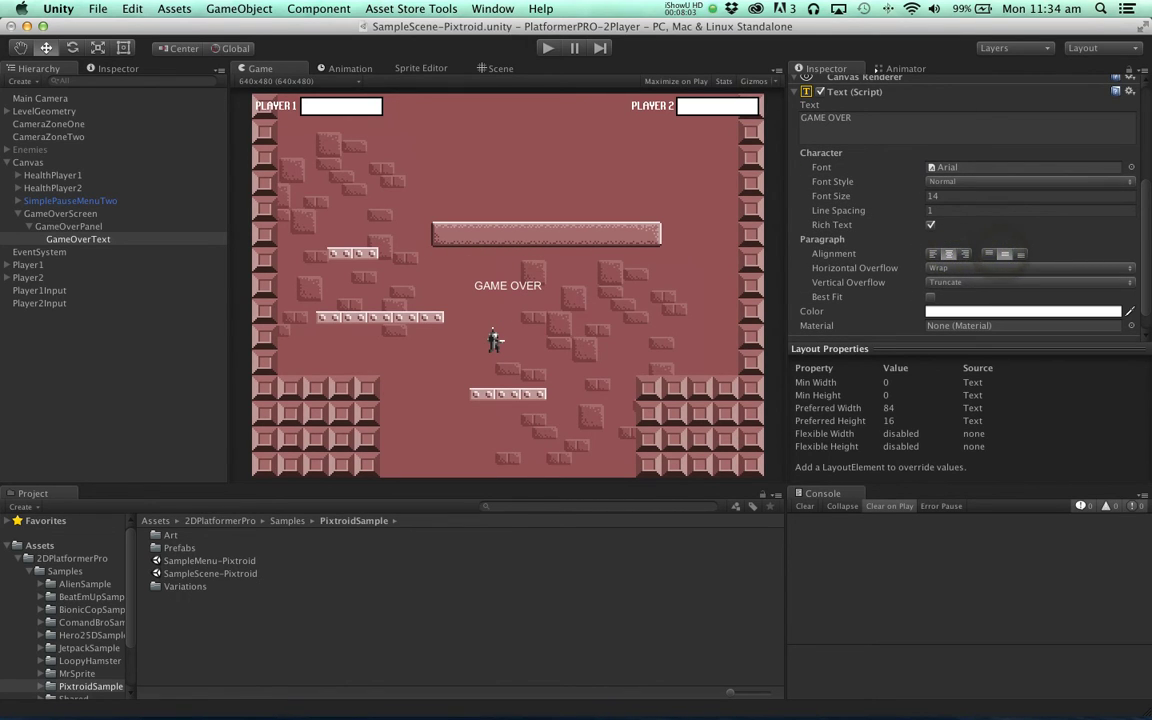
Change the GAME OVER text's font to pixel_uf_cc0 and its font size to 32
left_click(1131, 167)
double_click(135, 240)
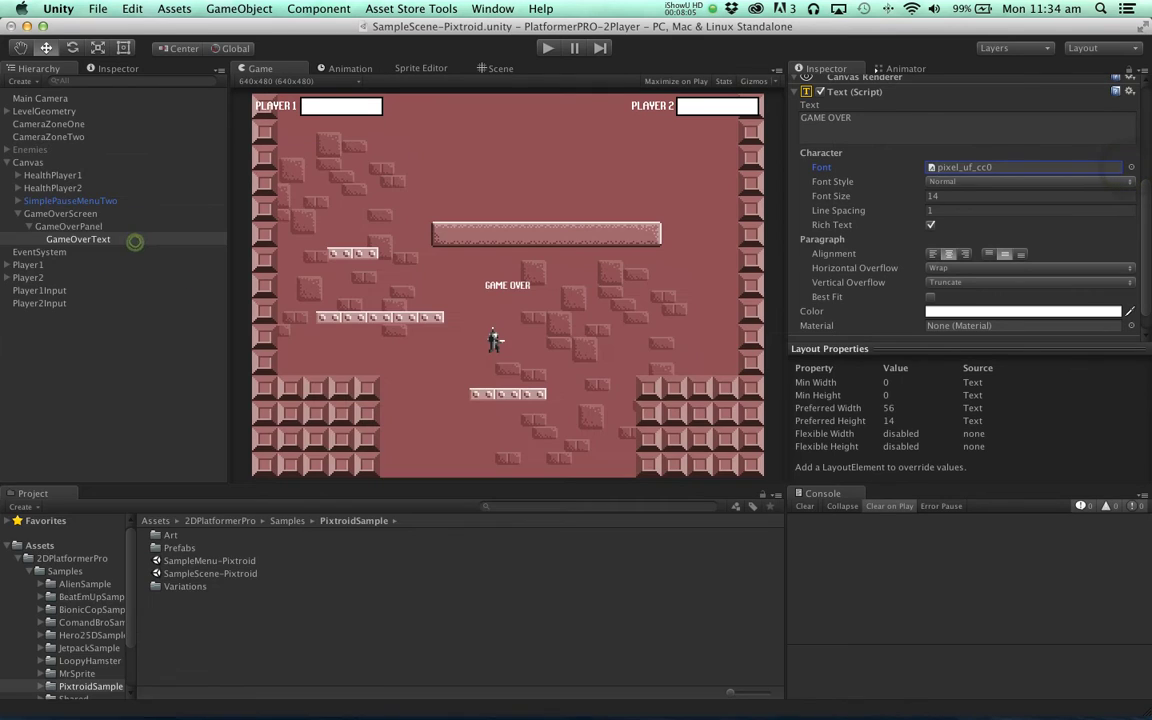
left_click(940, 196)
type("2")
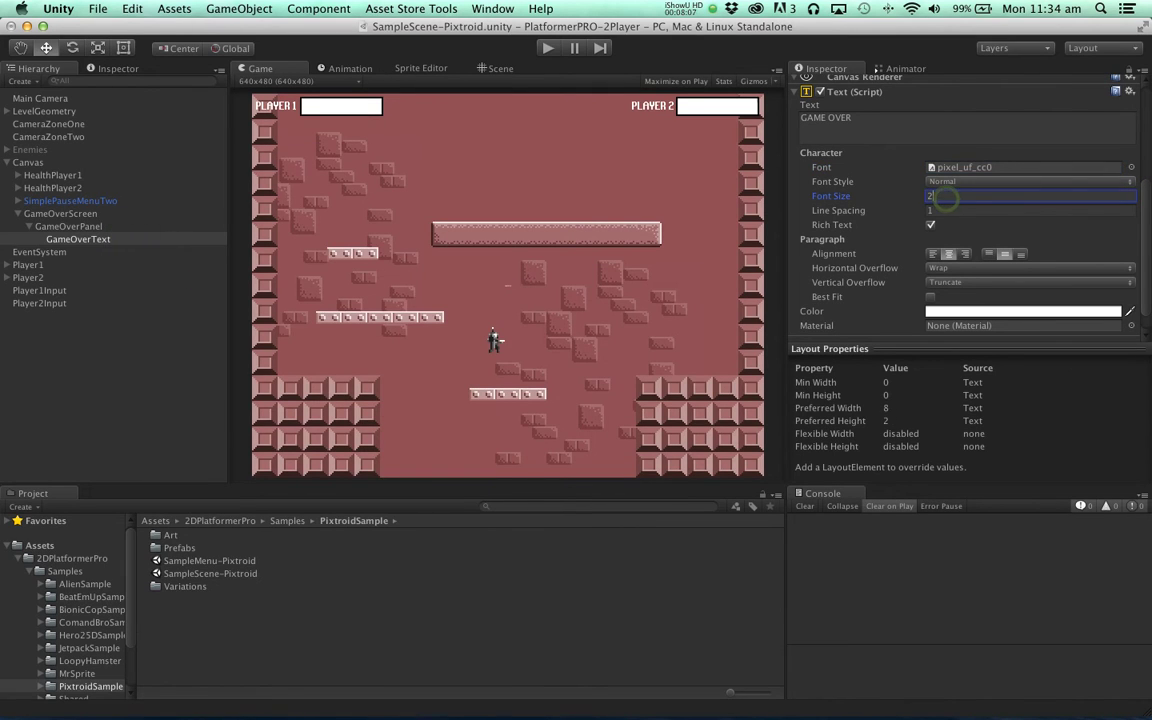
type("8")
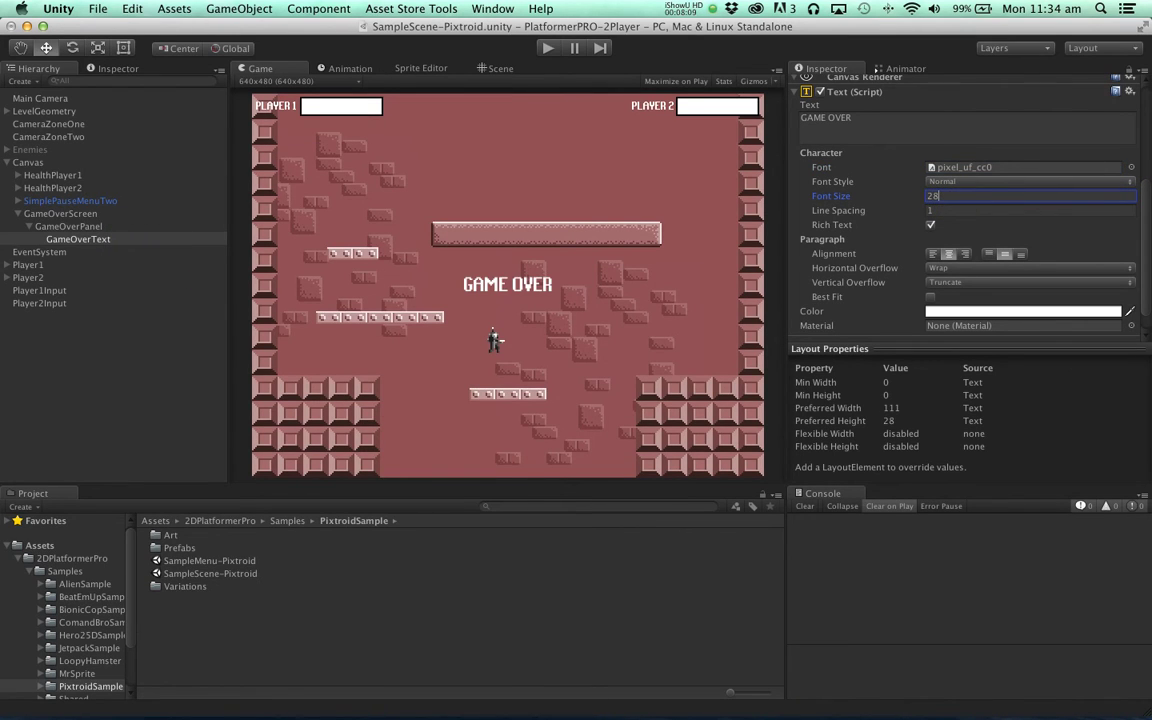
key("BackSpace")
key("BackSpace")
type("32")
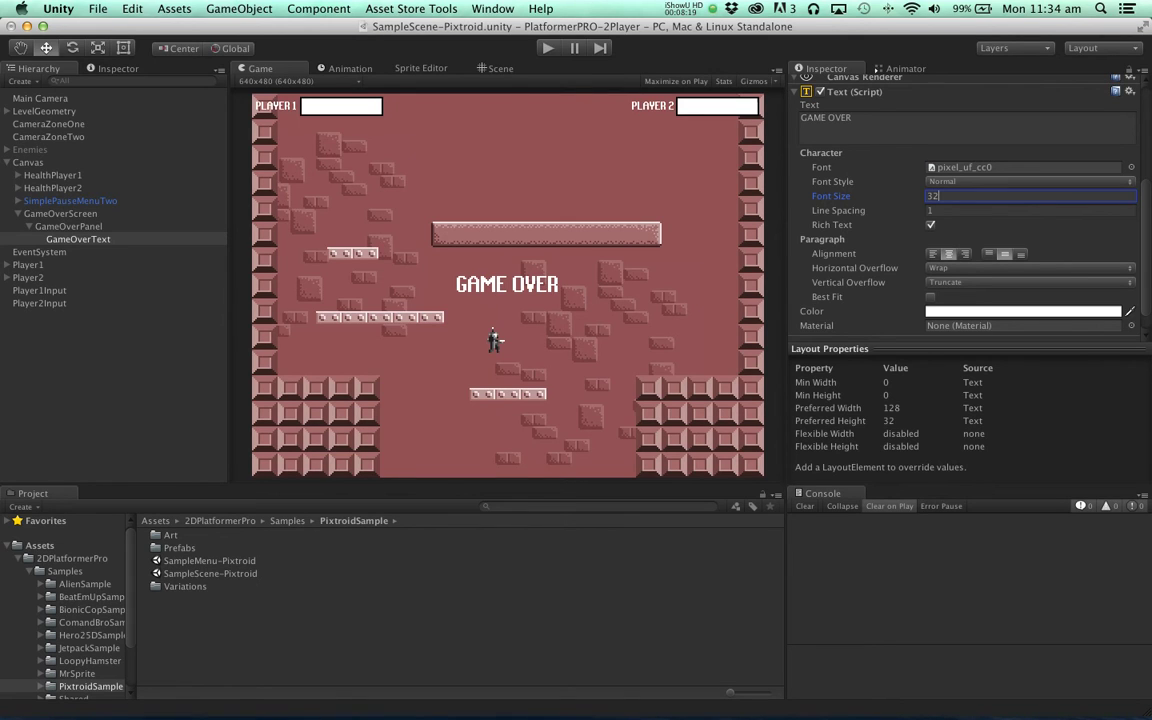
Enable Load on Awake, Save on Death and Reset on Scene Exit in the persistence settings of Player1's Character Health
left_click(28, 264)
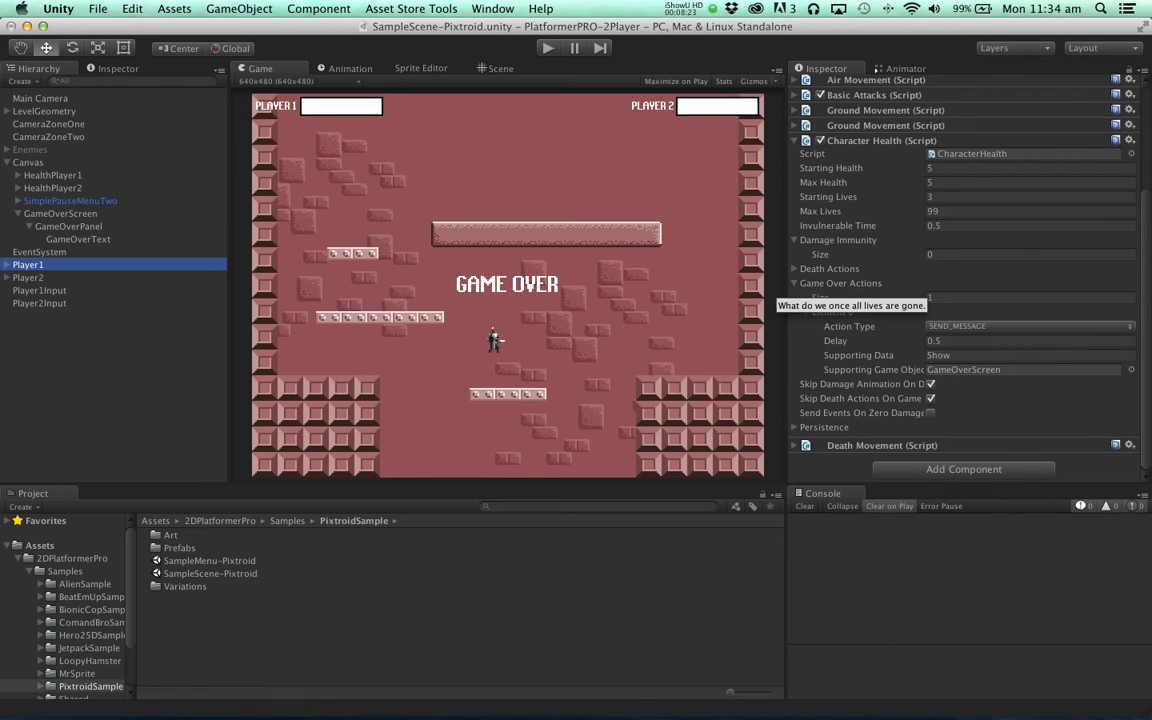
left_click(795, 283)
left_click(794, 355)
scroll(794, 357, "down", 2)
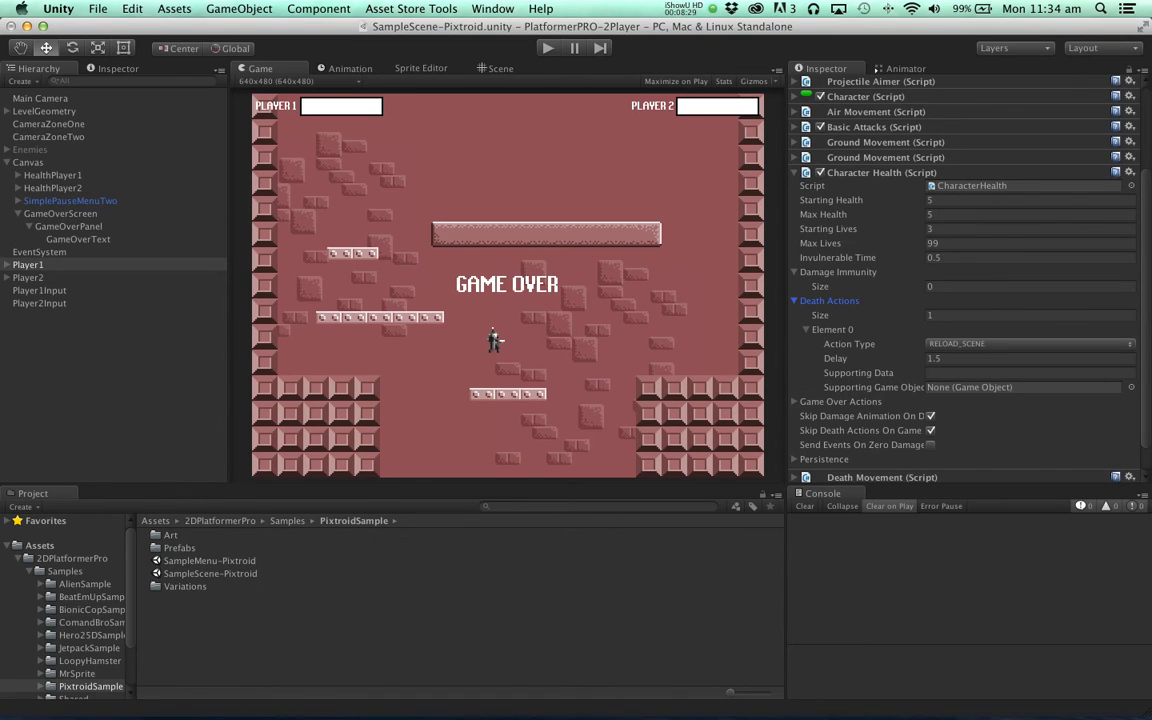
scroll(965, 280, "down", 1)
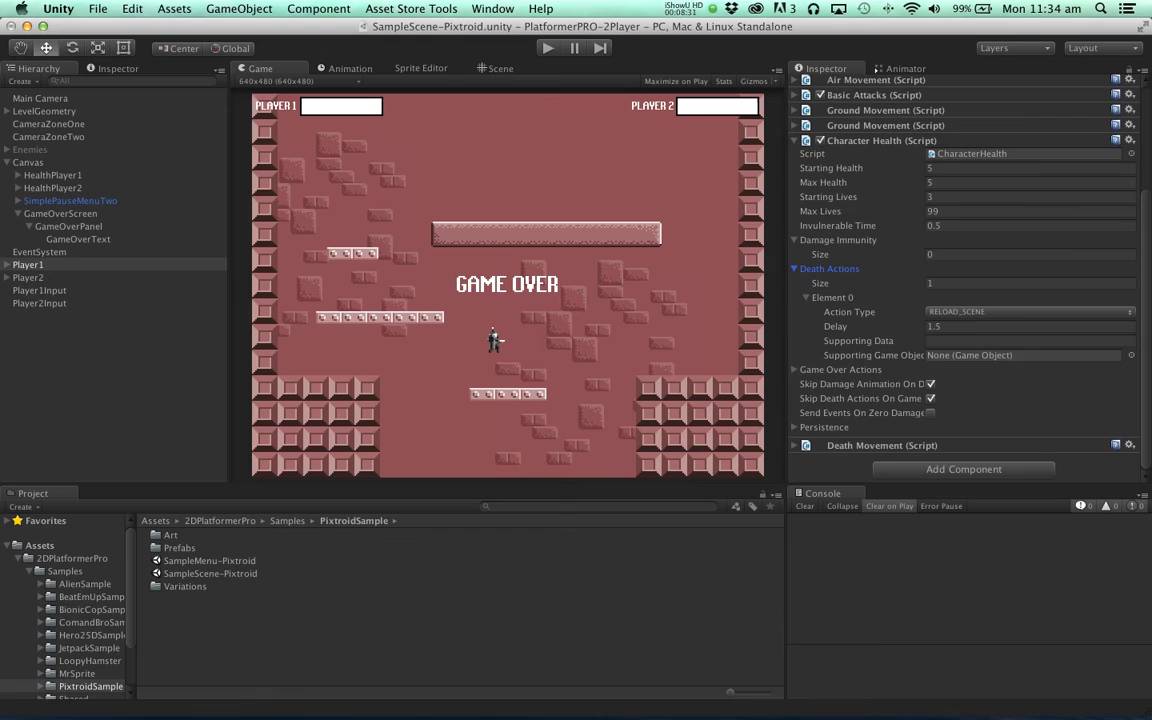
left_click(795, 427)
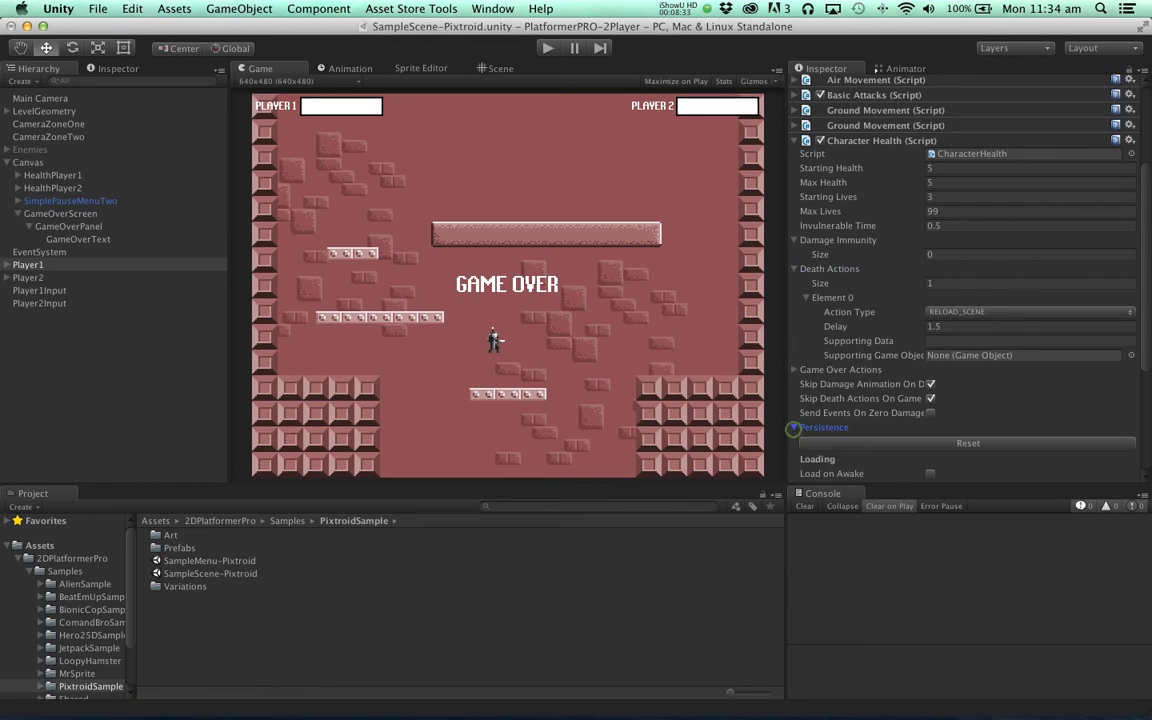
scroll(965, 300, "down", 6)
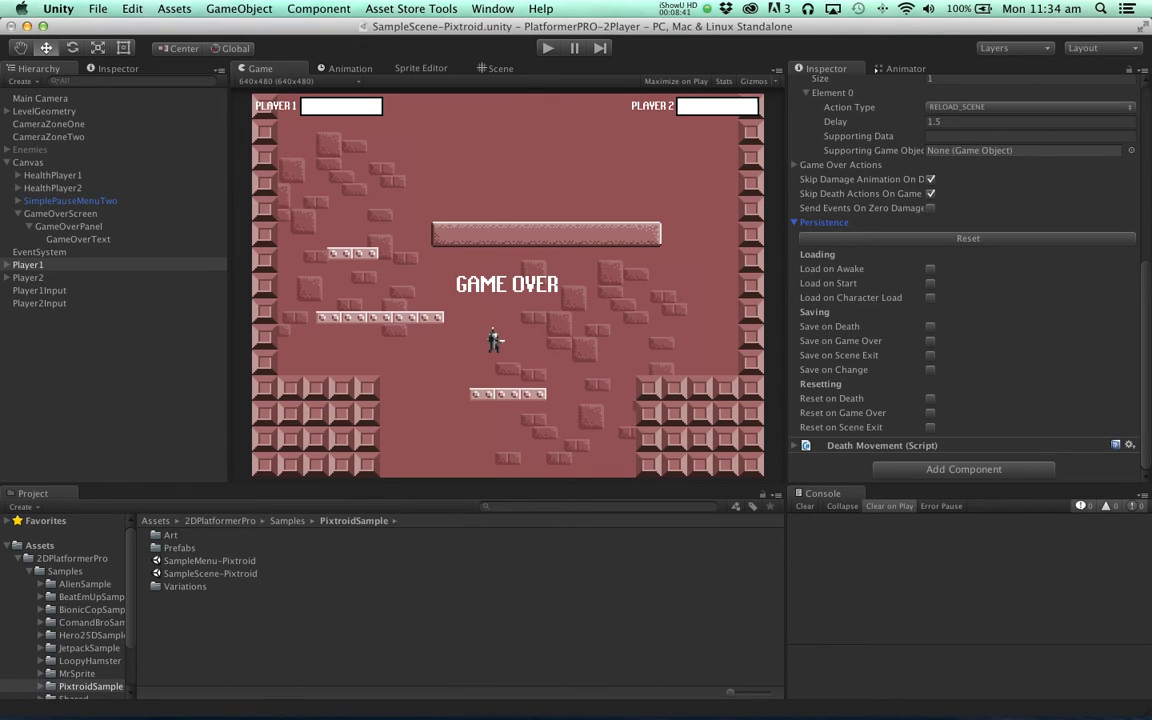
left_click(930, 269)
left_click(930, 326)
left_click(930, 427)
Add one game over action of type RELOAD_SCENE to GameOverScreen's UIGame Over Screen script
left_click(73, 214)
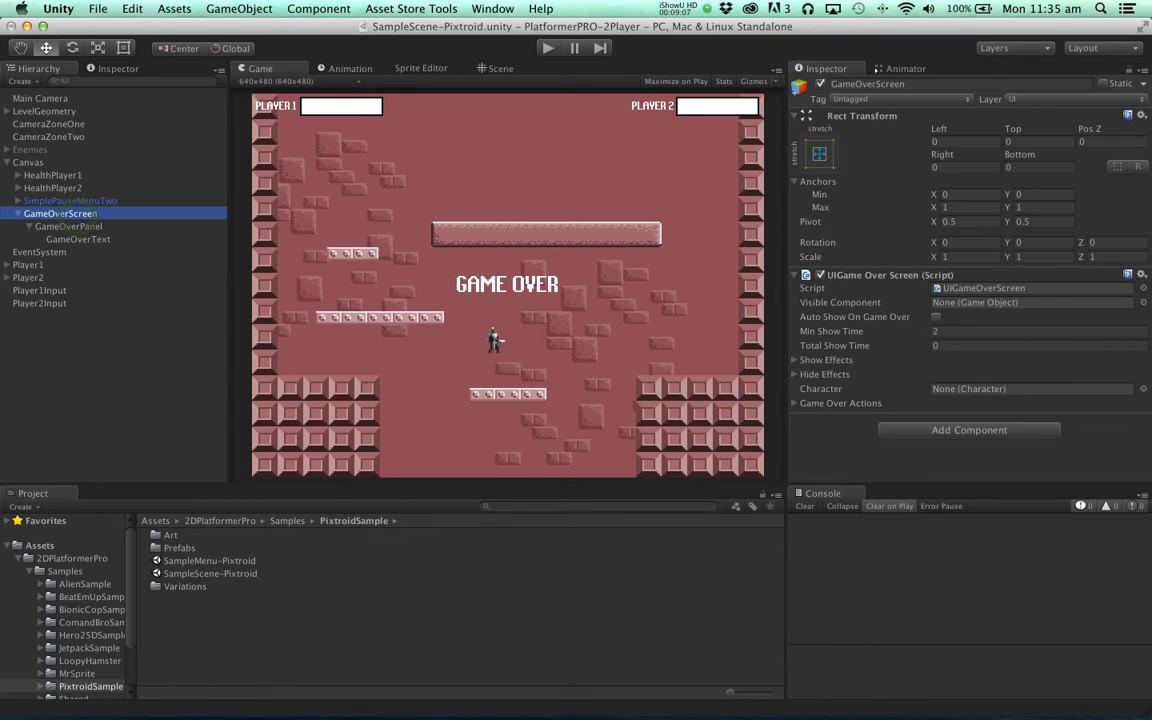
left_click(795, 403)
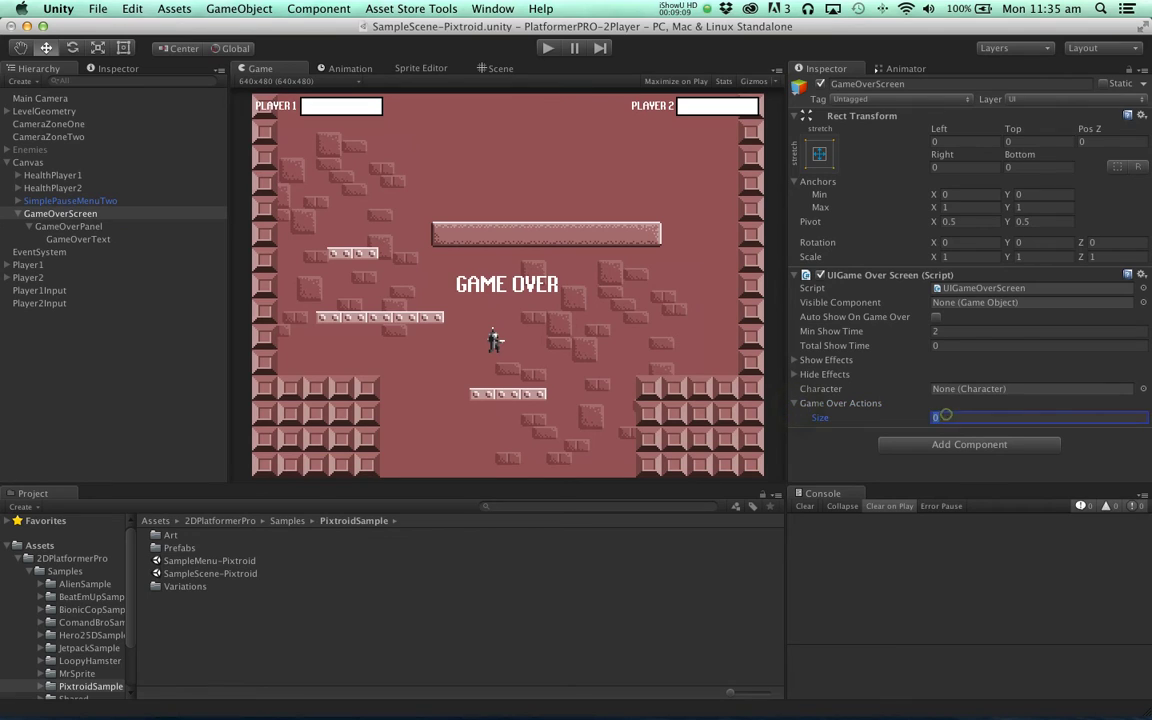
left_click(990, 417)
type("1")
key("Return")
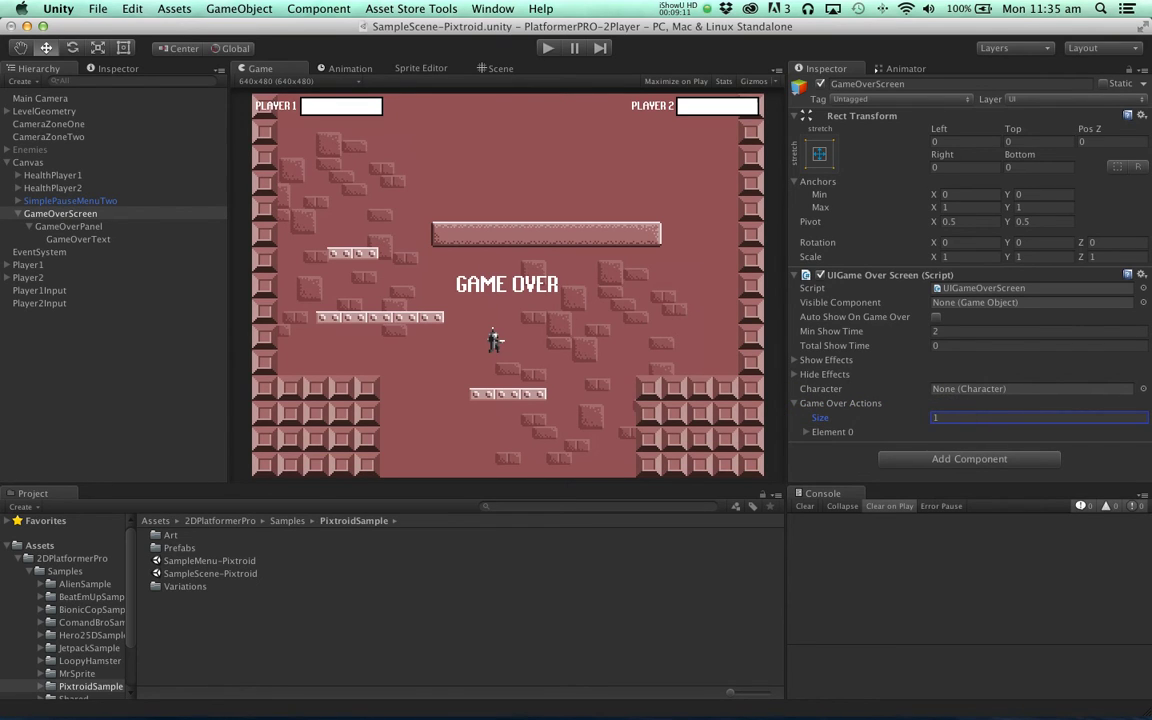
left_click(815, 431)
scroll(900, 430, "down", 2)
left_click(972, 398)
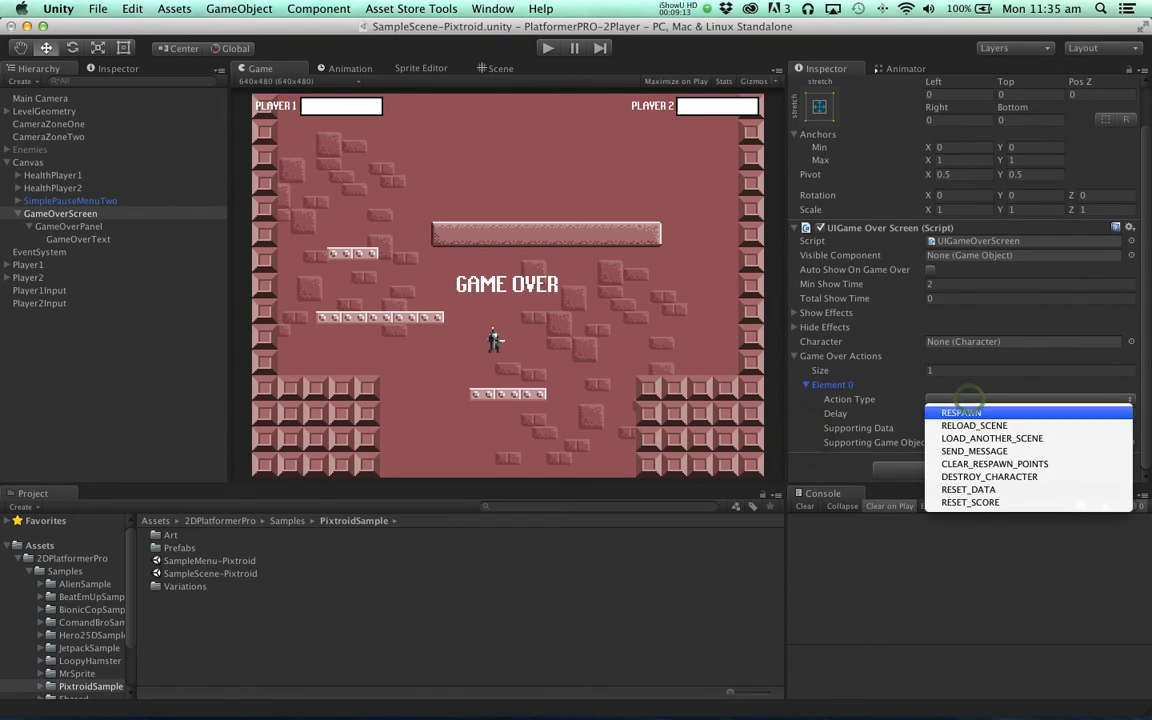
left_click(974, 425)
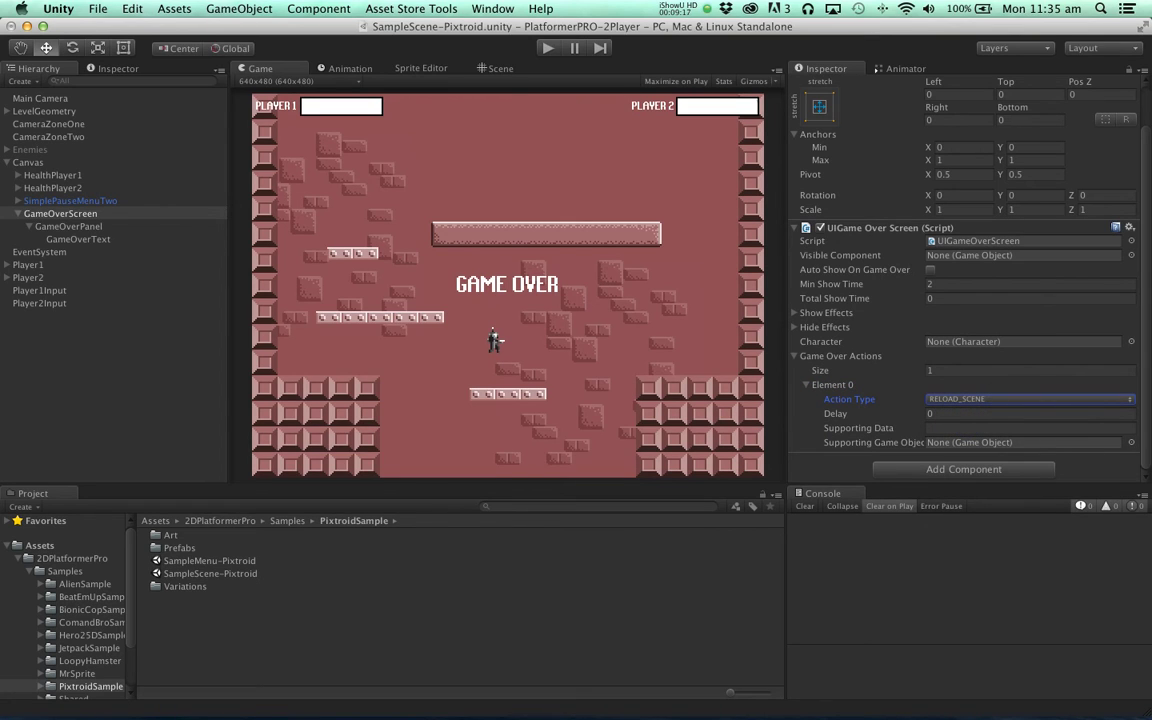
Enable Load on Awake, Save on Death and Reset on Scene Exit in Player2's Character Health persistence, matching Player1, and save the scene
left_click(28, 264)
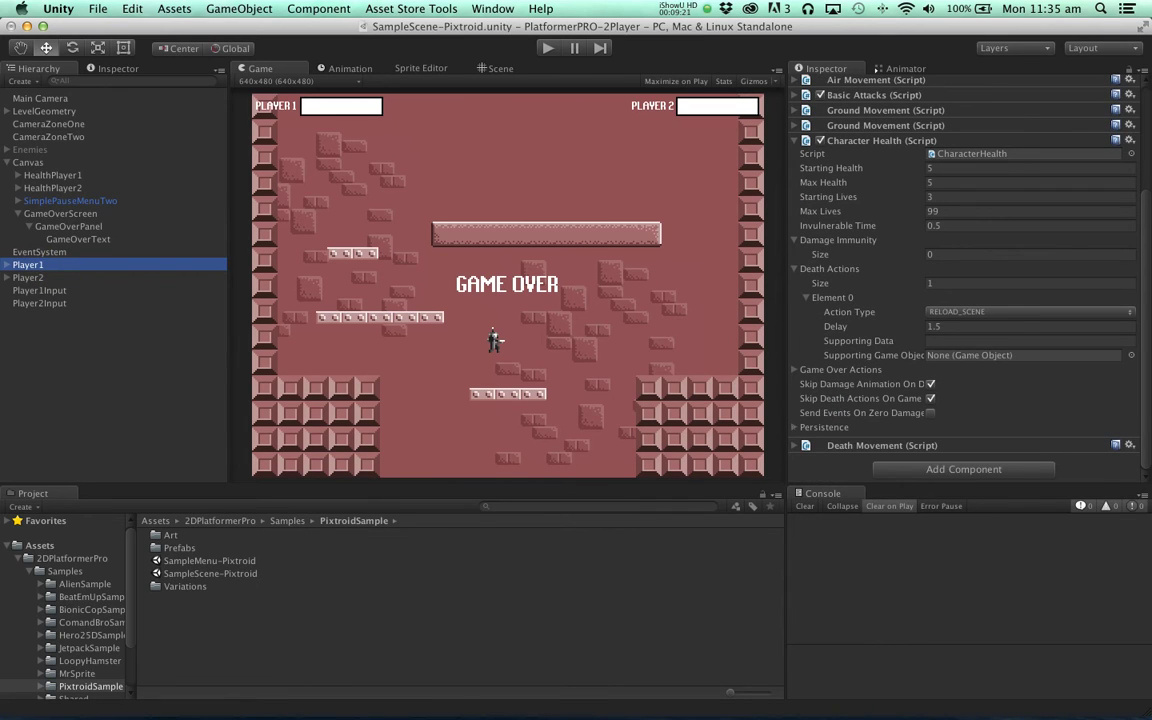
left_click(812, 427)
scroll(900, 350, "down", 5)
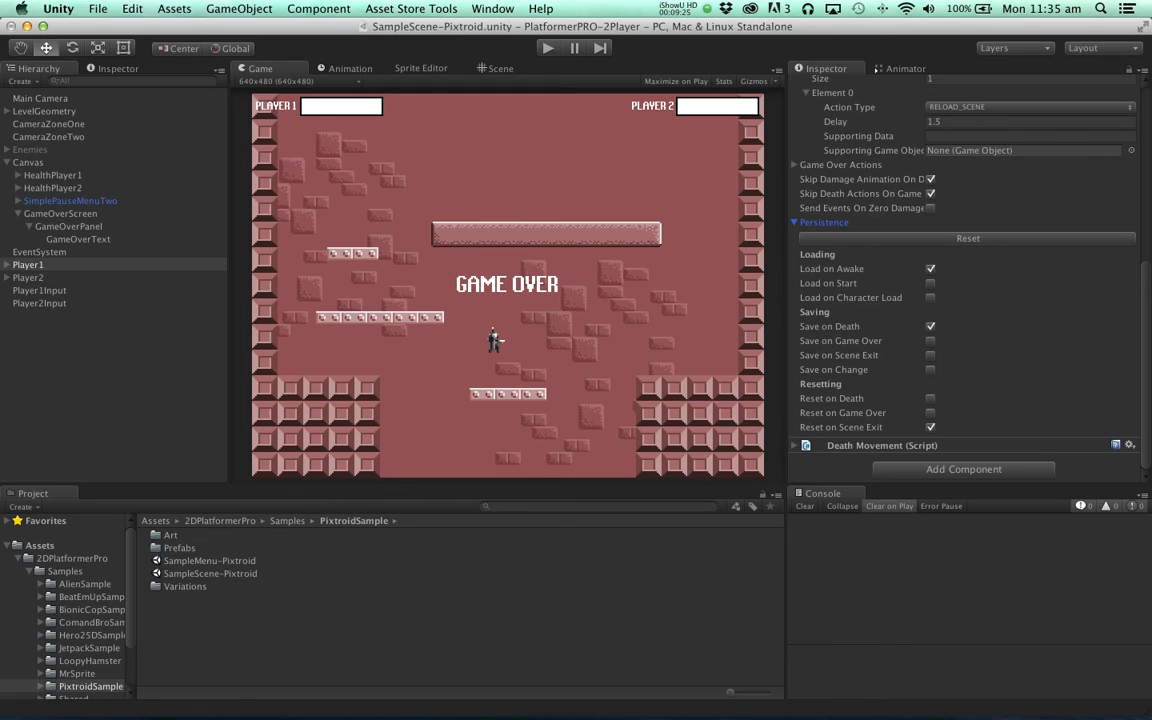
left_click(28, 277)
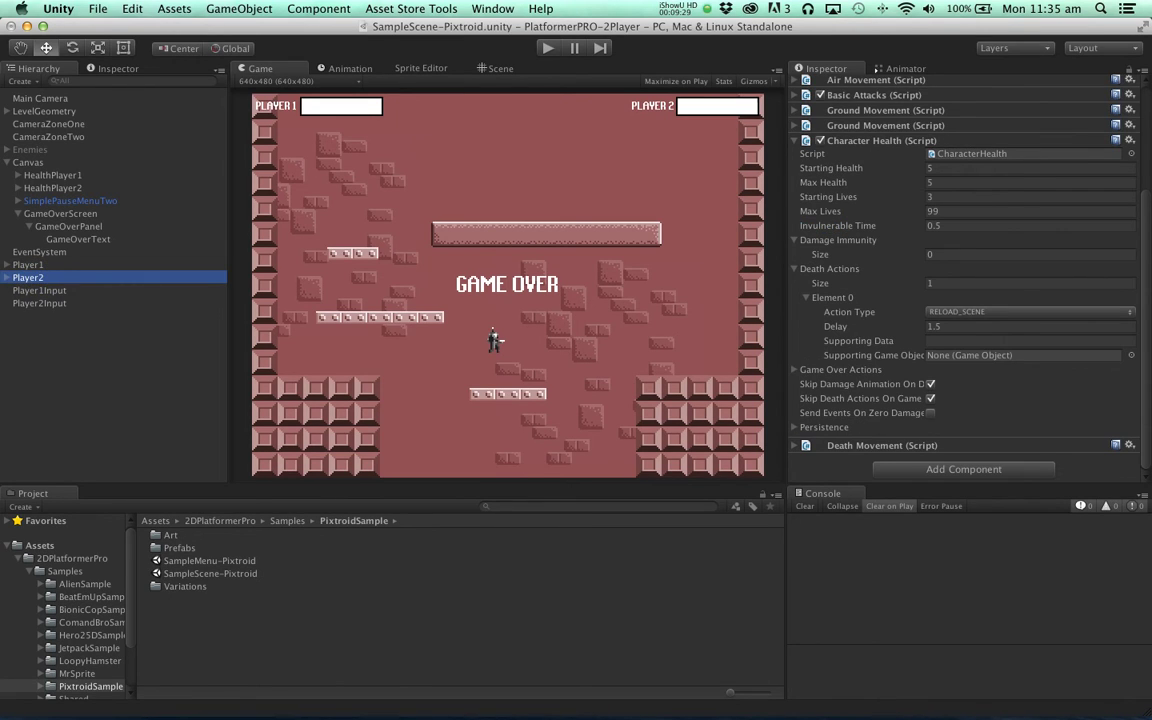
left_click(812, 427)
scroll(812, 420, "down", 5)
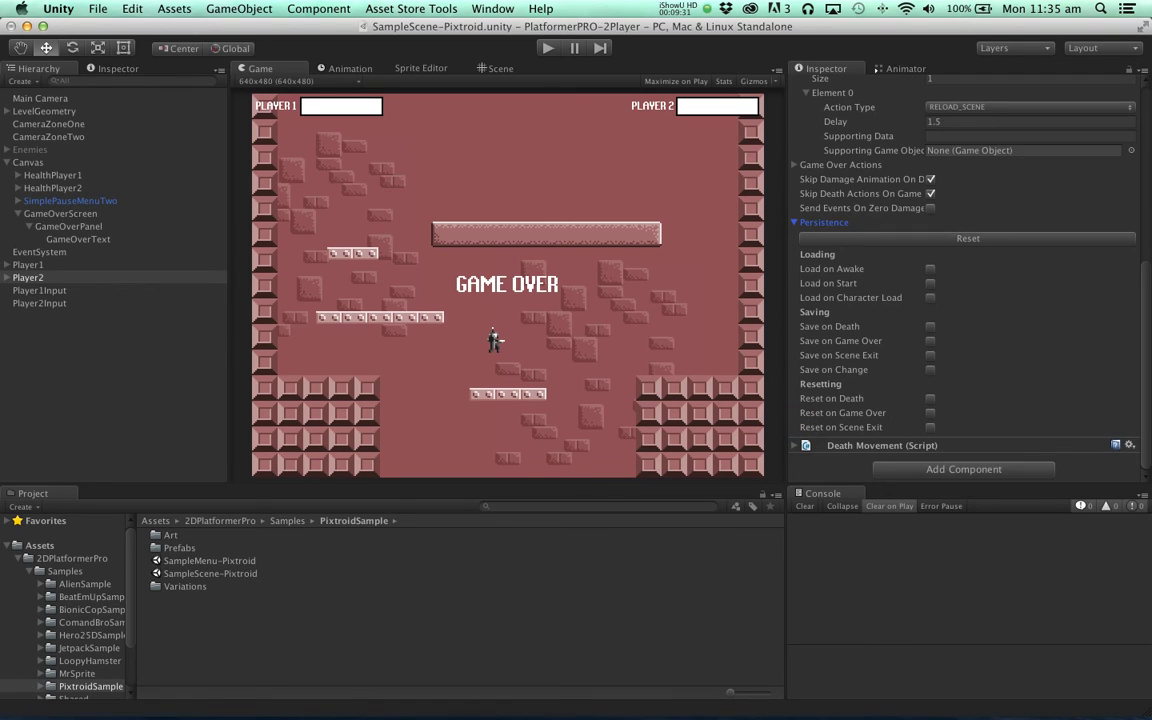
left_click(930, 268)
left_click(930, 326)
left_click(930, 427)
key("super+s")
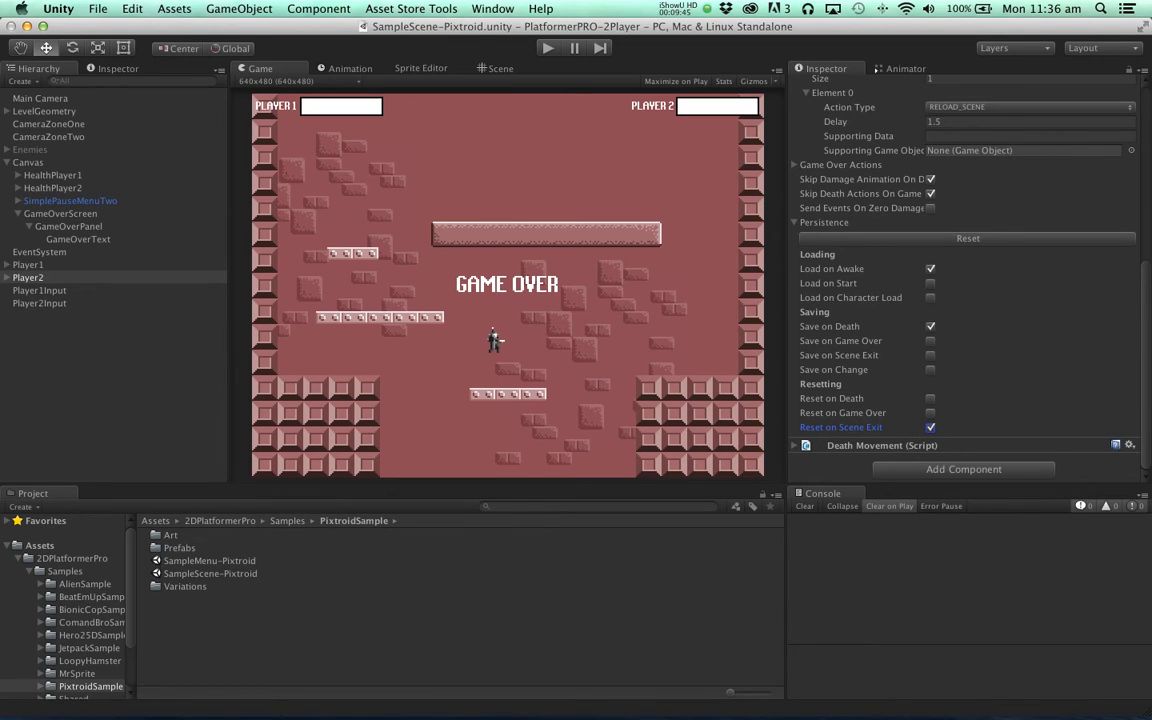
Deactivate GameOverPanel and assign it as the Visible Component of GameOverScreen's UIGame Over Screen script
left_click(68, 226)
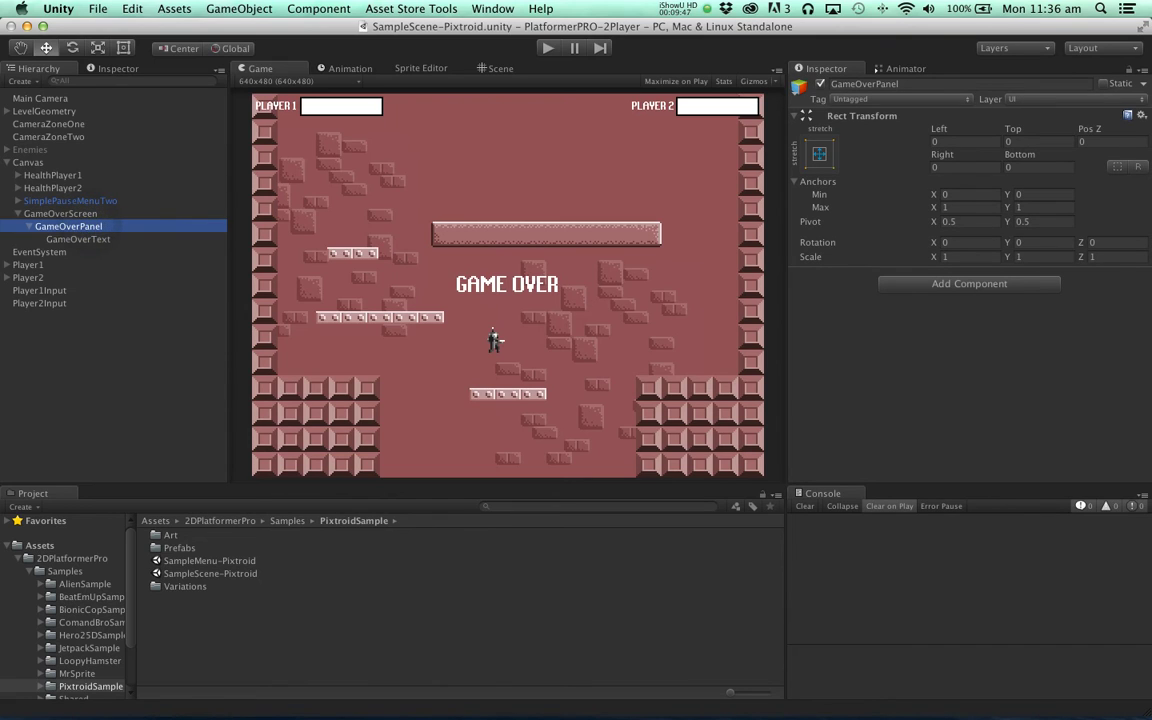
left_click(820, 84)
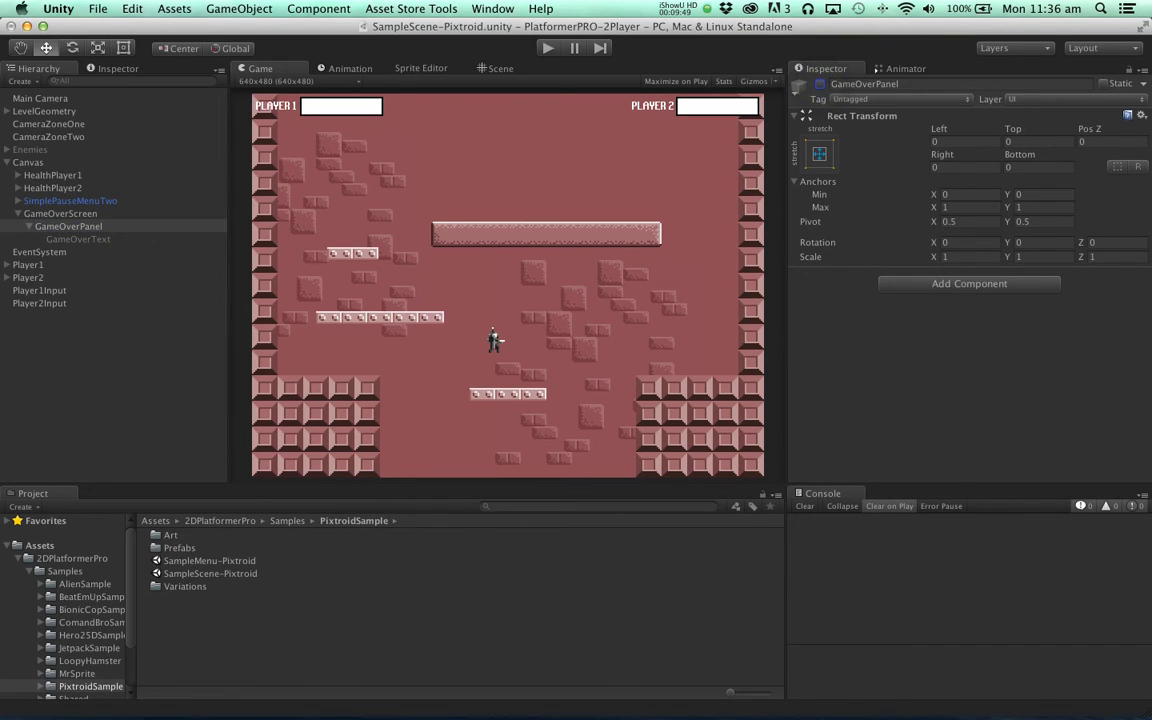
left_click(60, 213)
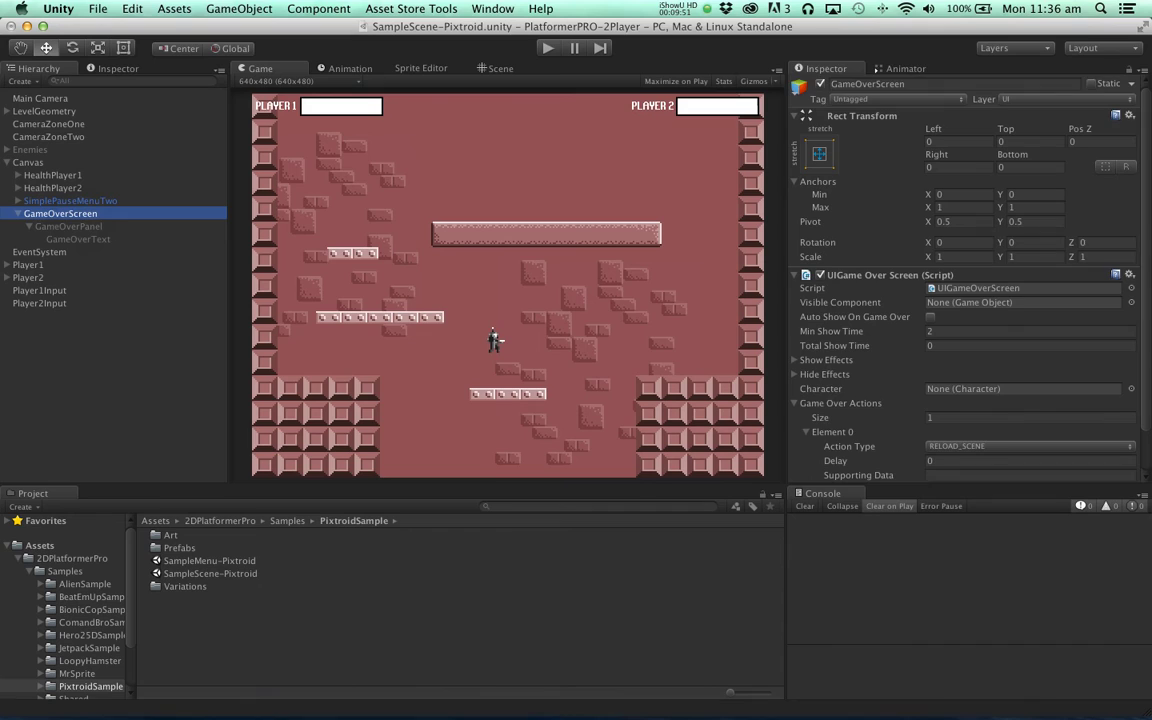
scroll(965, 300, "down", 2)
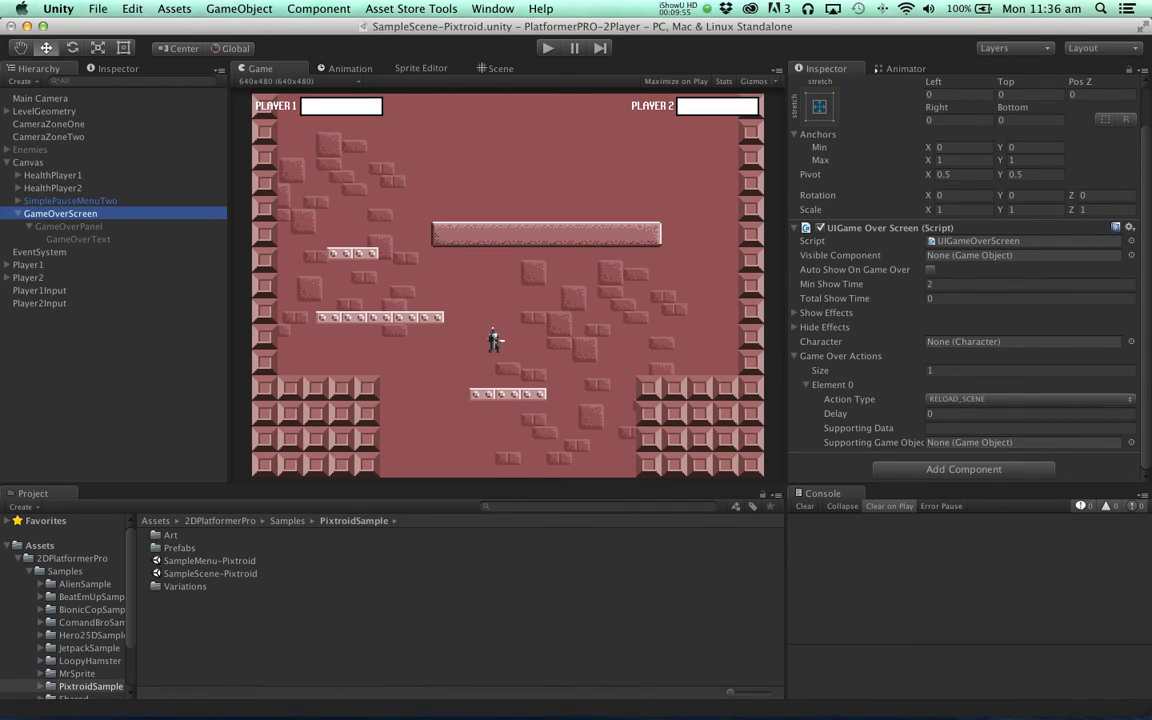
left_click_drag(68, 226, 1022, 255)
Play-test the scene by moving and shooting to check the lives and game over behaviour, and stop the game
left_click(547, 47)
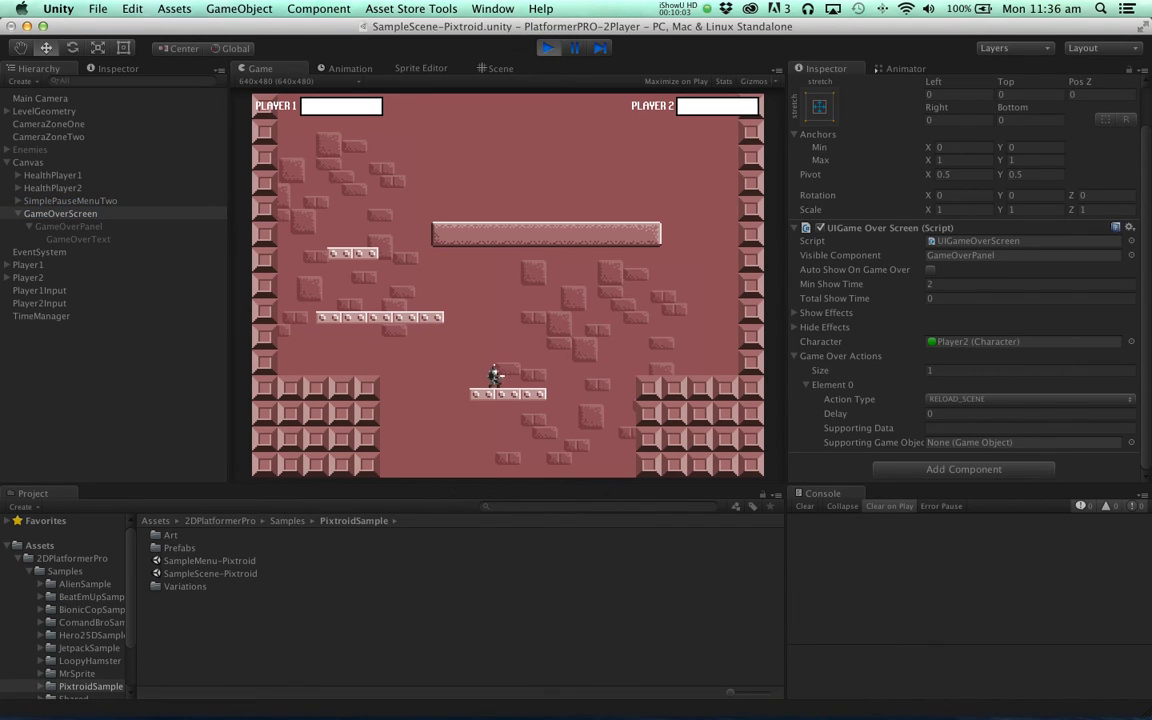
key("Right")
key("x")
key("x")
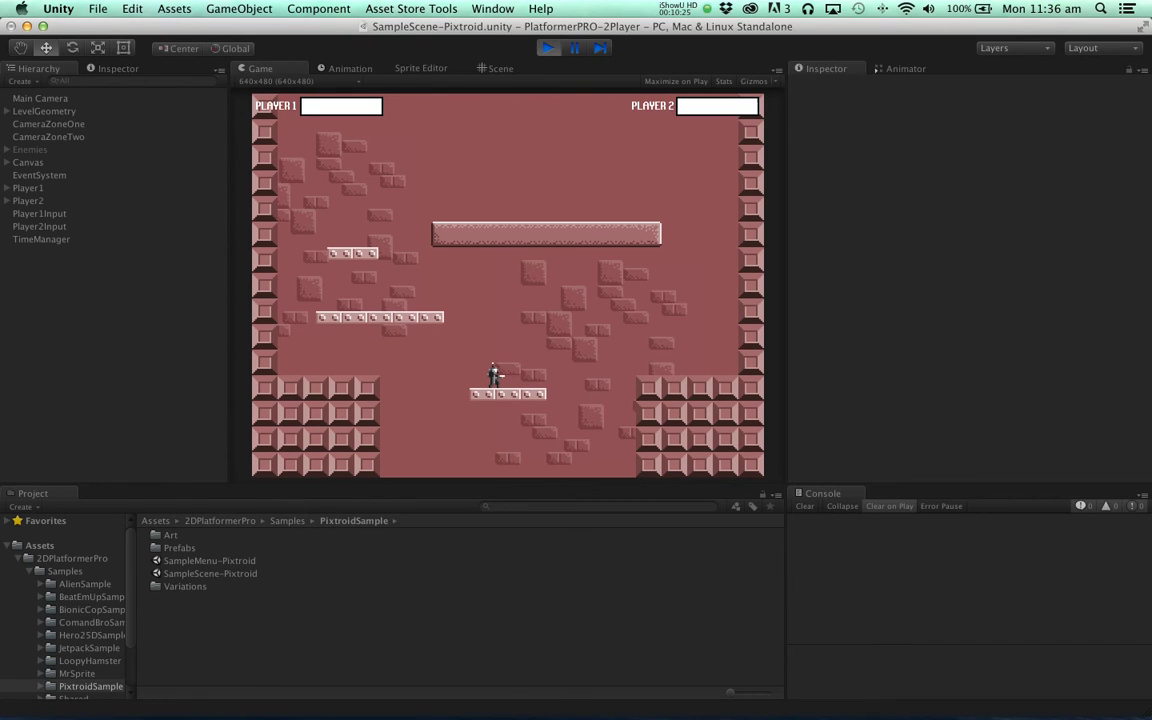
left_click(547, 48)
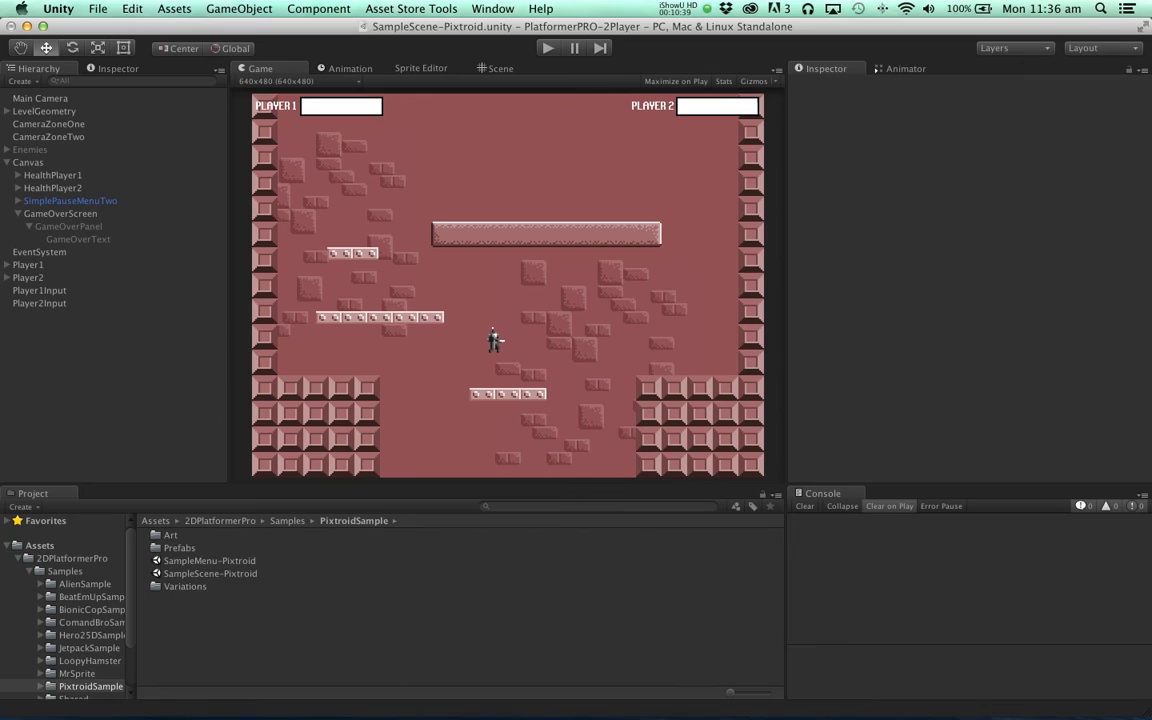
Create a C# script named ShowTheWinner in the root Assets folder
left_click(45, 546)
left_click(18, 558)
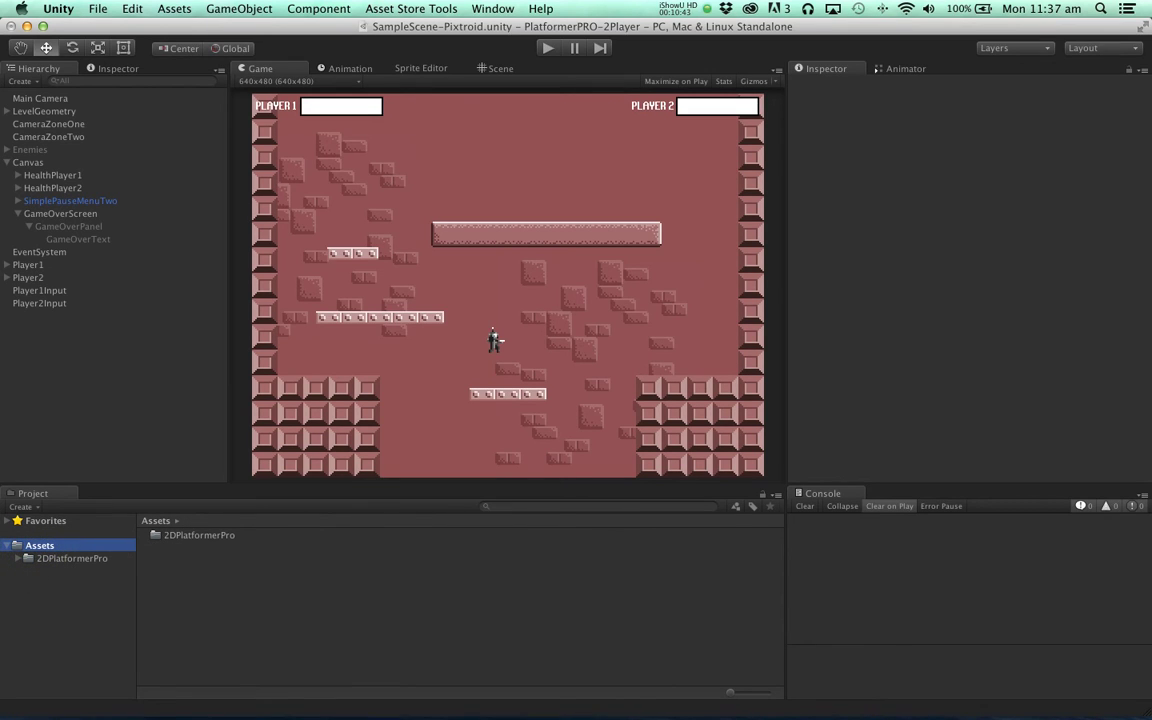
right_click(222, 590)
mouse_move(316, 464)
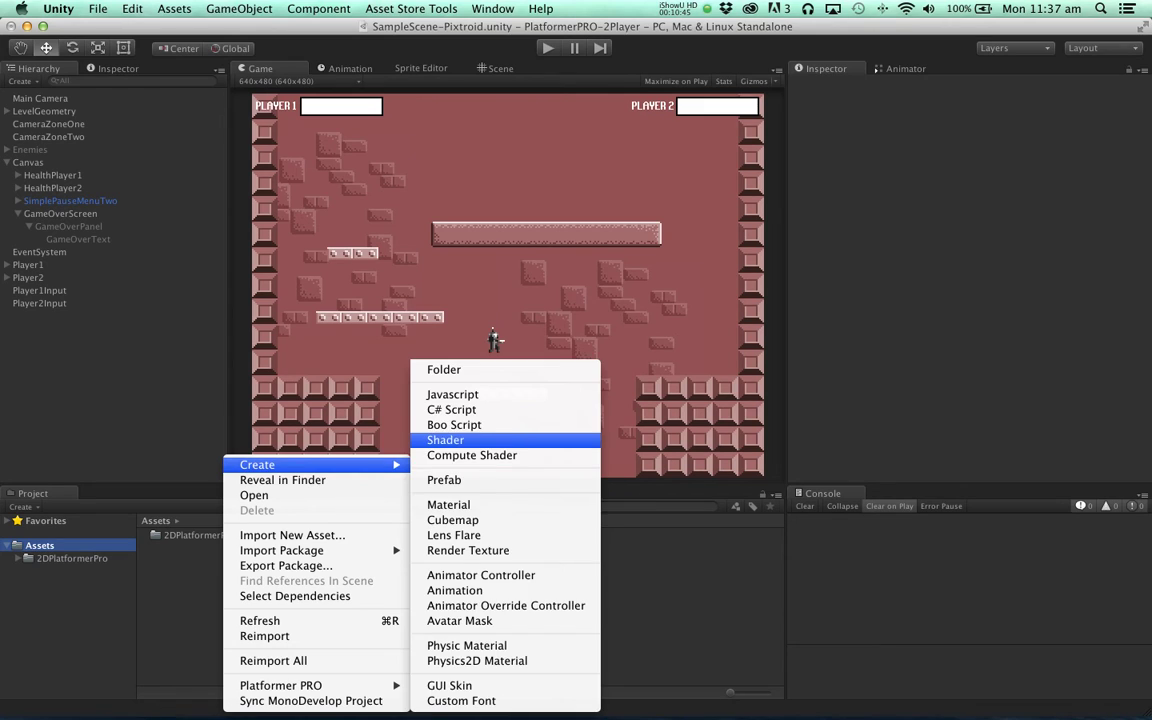
left_click(452, 410)
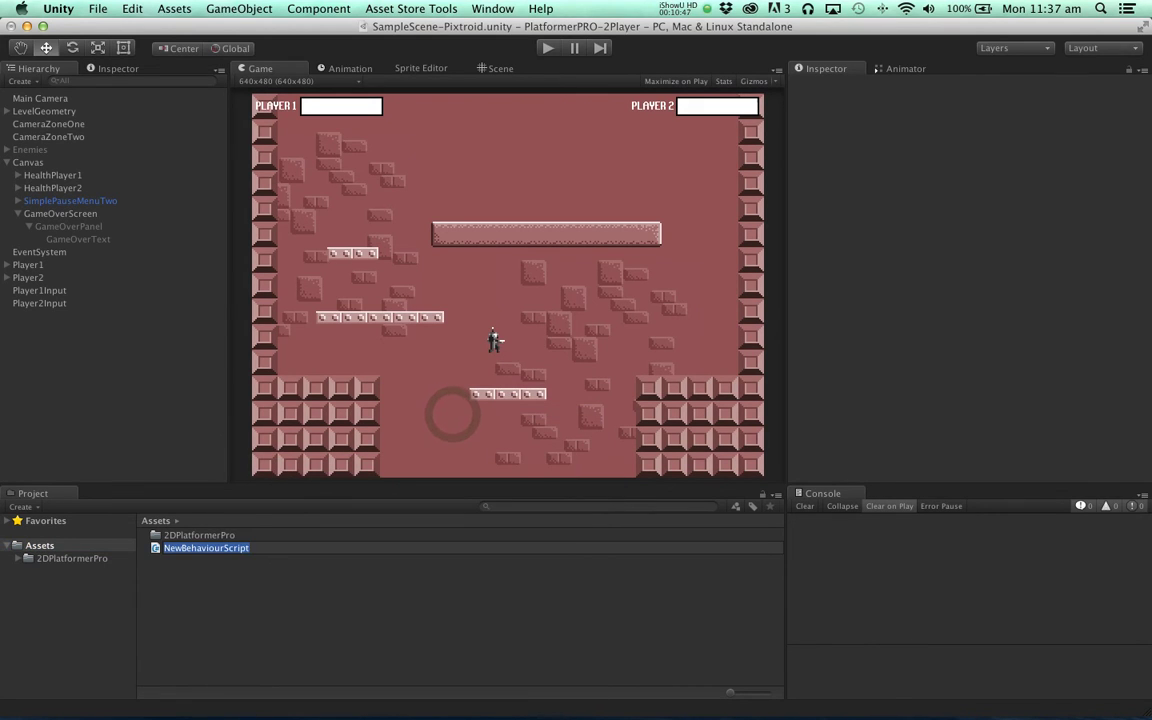
type("Schow")
key("BackSpace")
key("BackSpace")
key("BackSpace")
key("BackSpace")
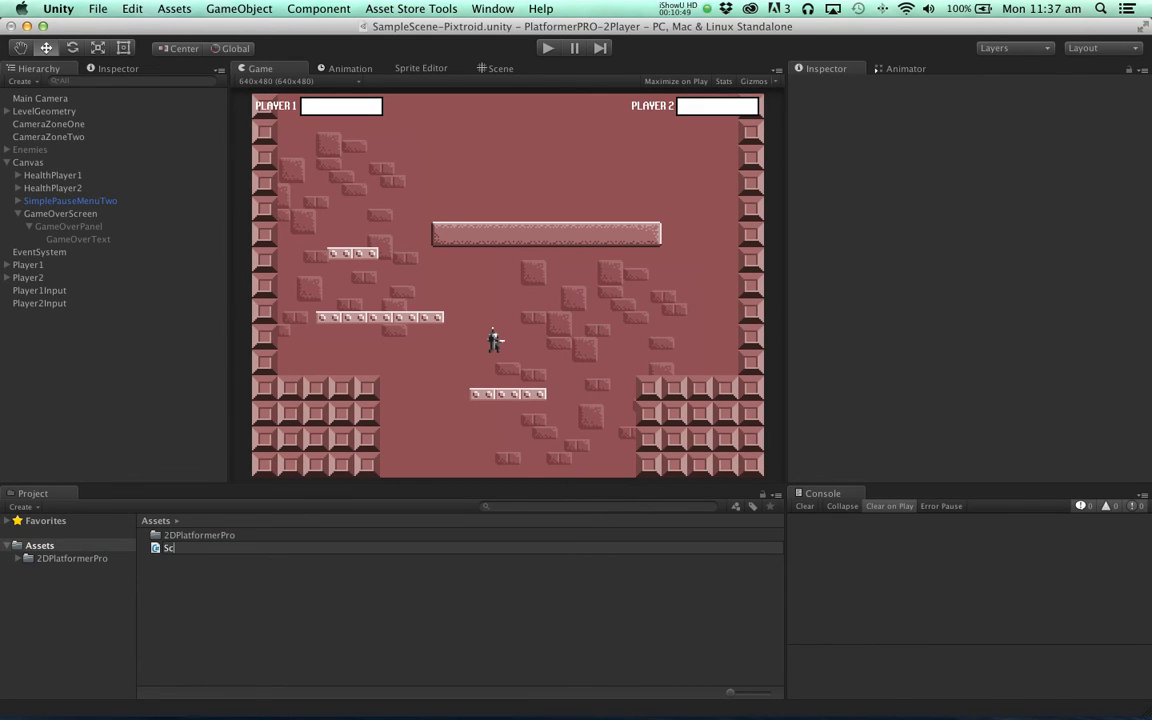
type("howTheWinner")
key("Return")
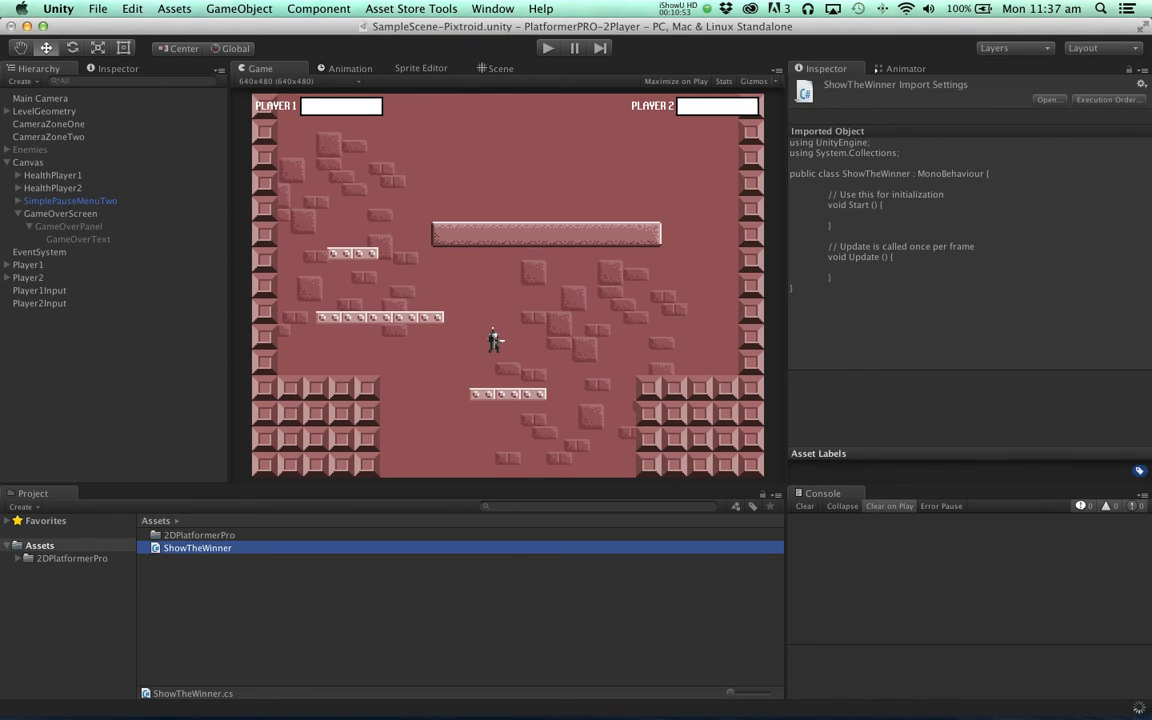
Open the ShowTheWinner script in MonoDevelop and add a "using PlatformerPro;" directive below the existing ones
double_click(196, 548)
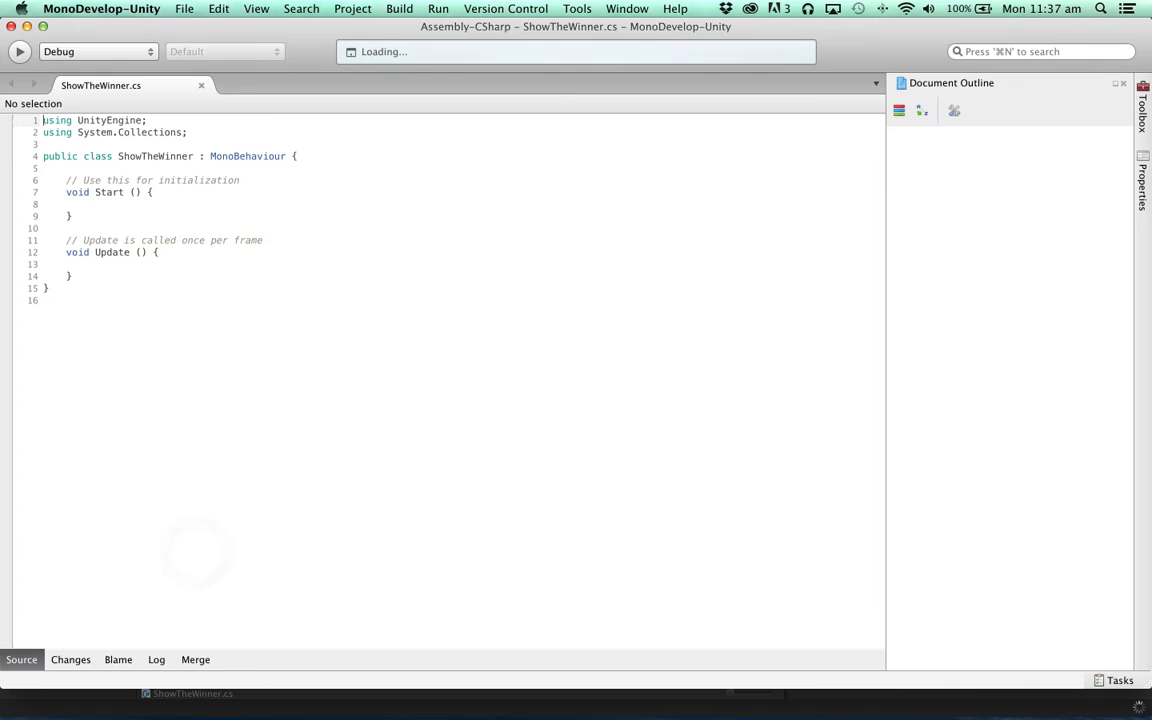
left_click(92, 142)
type("using Pla")
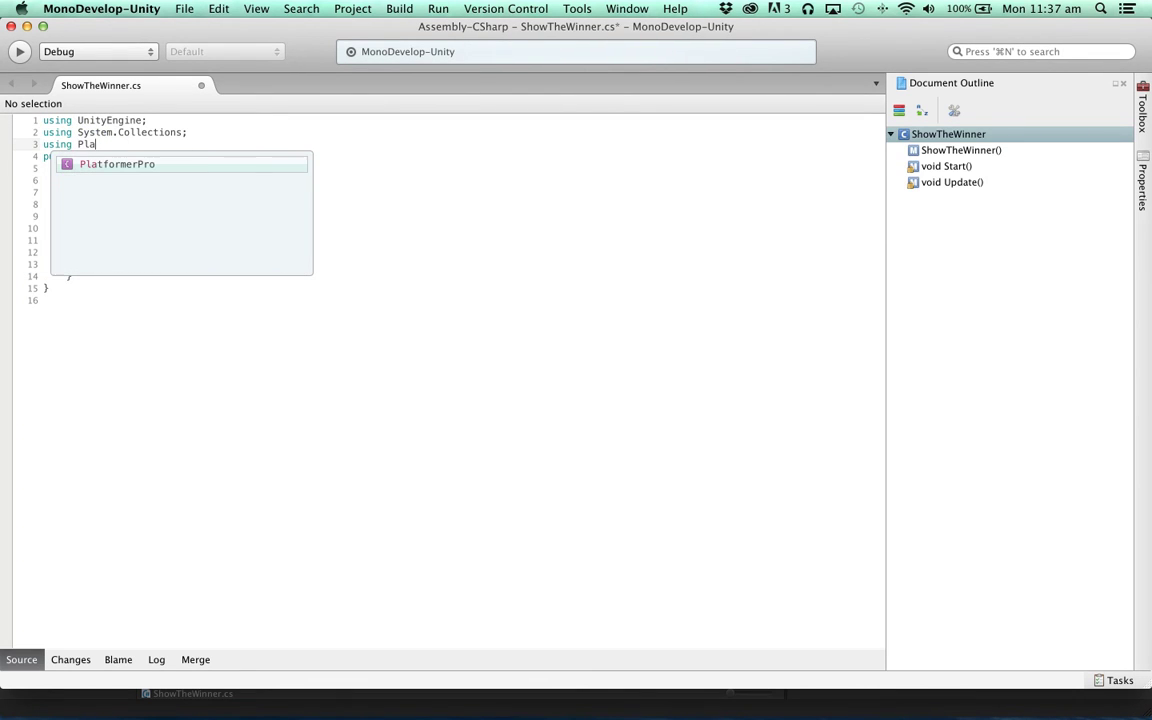
key("Return")
type(";")
key("Return")
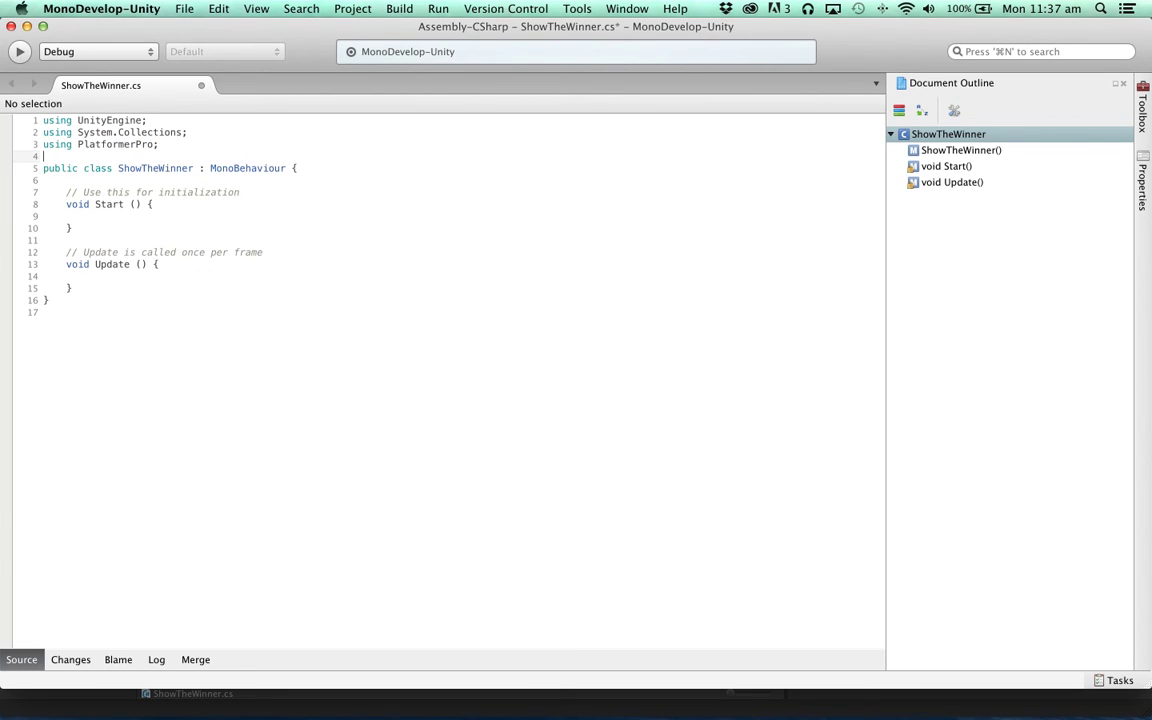
Replace the Start and Update methods with an empty "void OnEnable()" method and remove the initialization comment
left_click(158, 264)
key("Down")
key("Down")
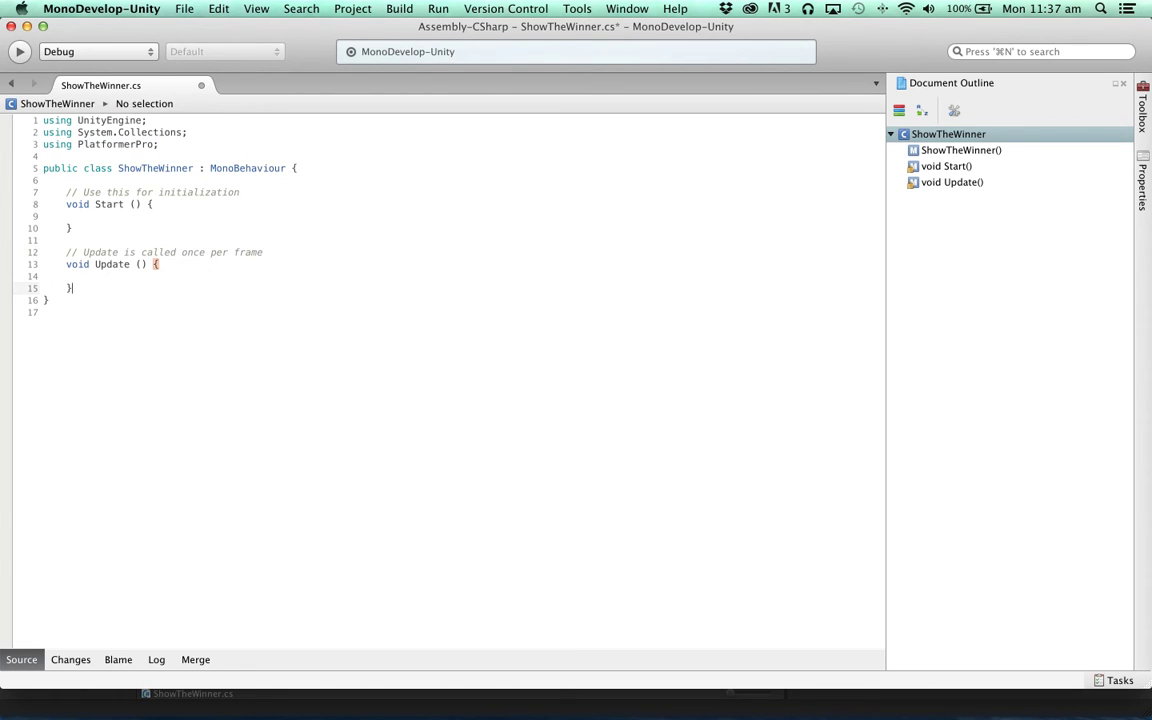
left_click_drag(72, 288, 95, 204)
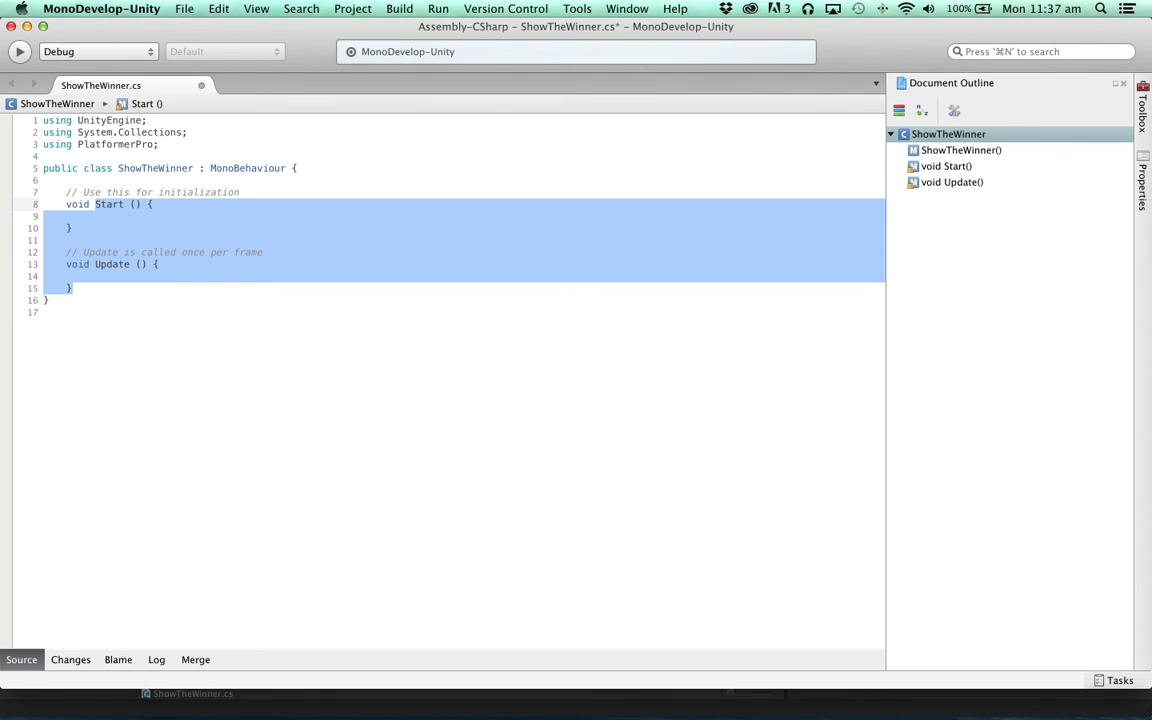
type("OnEna")
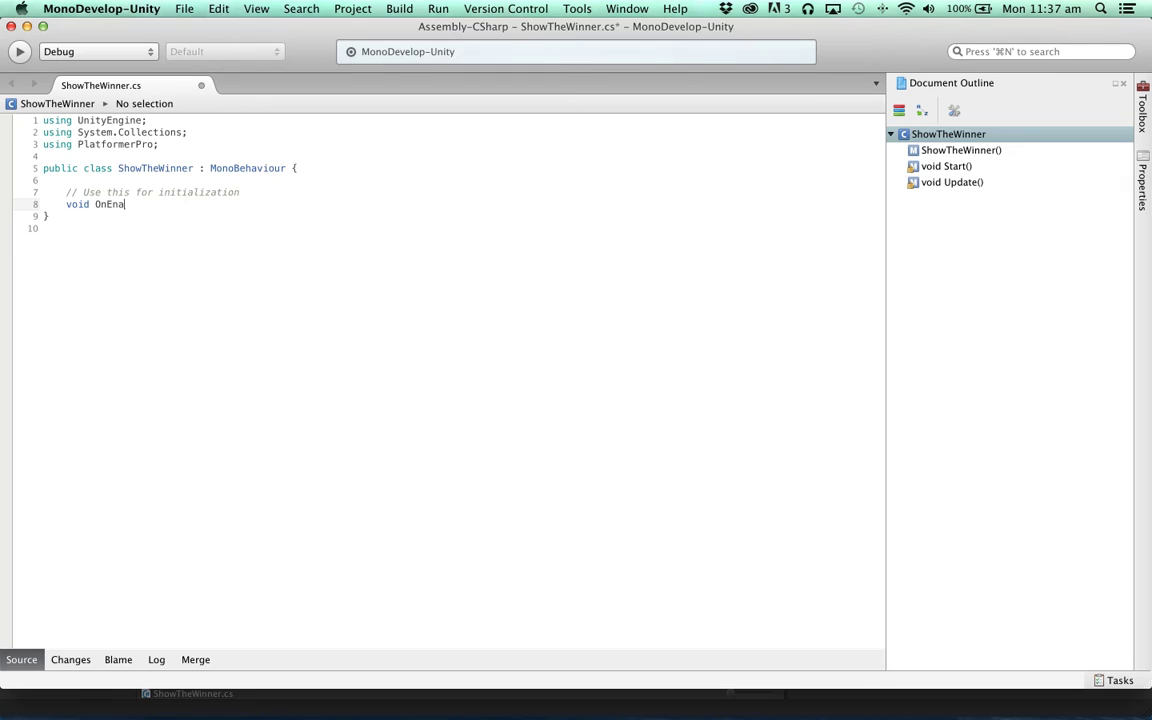
type("ble() {")
key("Return")
type("}")
key("Up")
left_click_drag(66, 192, 240, 192)
key("BackSpace")
left_click(165, 204)
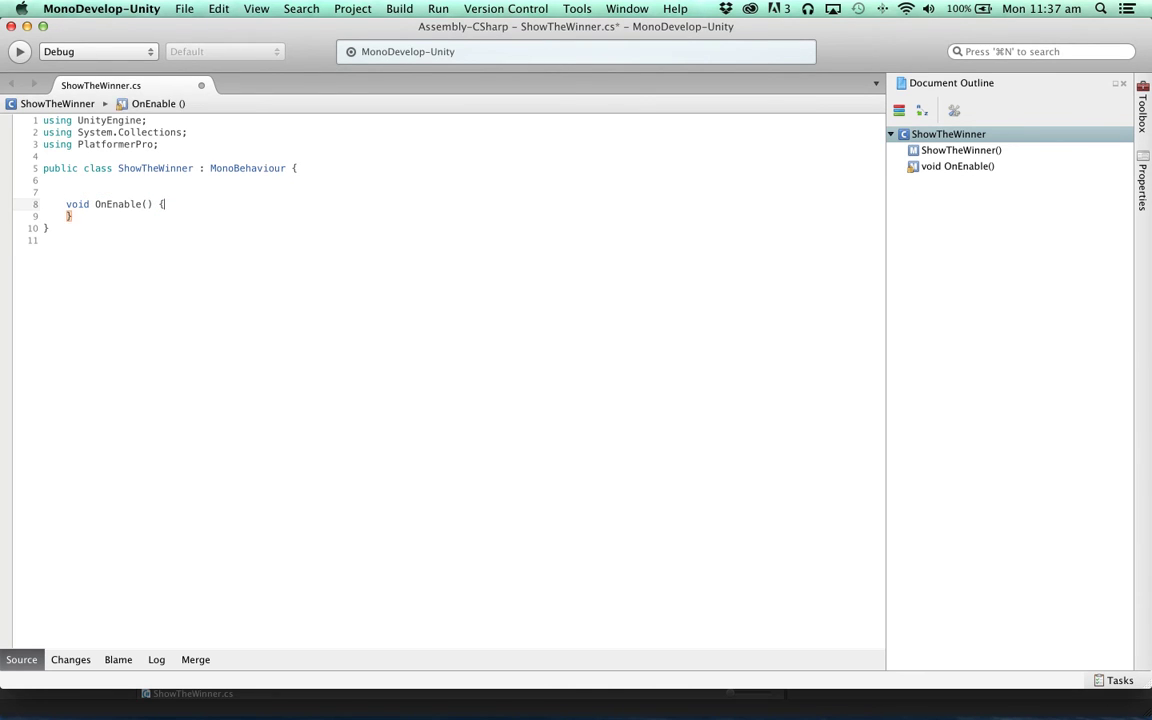
key("Return")
key("Up")
key("Up")
key("Down")
key("Down")
Add the attribute "[RequireComponent (typeof(Text))]" directly above the ShowTheWinner class declaration
left_click(45, 156)
key("Return")
type("[")
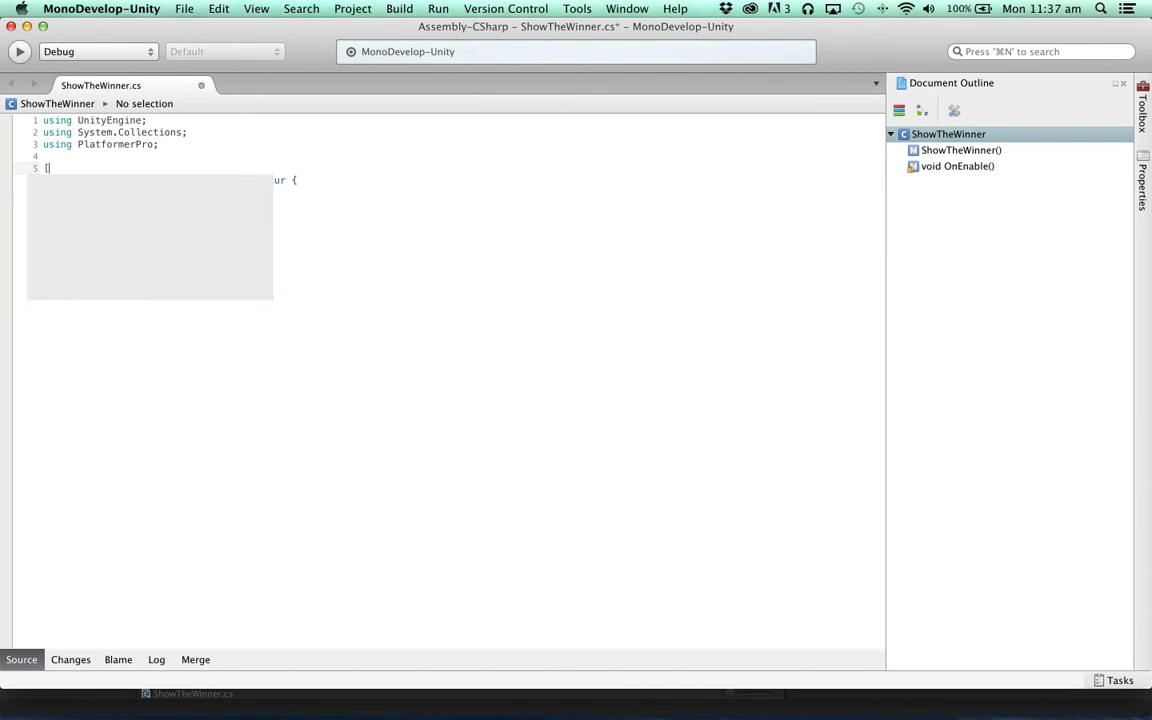
type("RequireComponent")
key("Return")
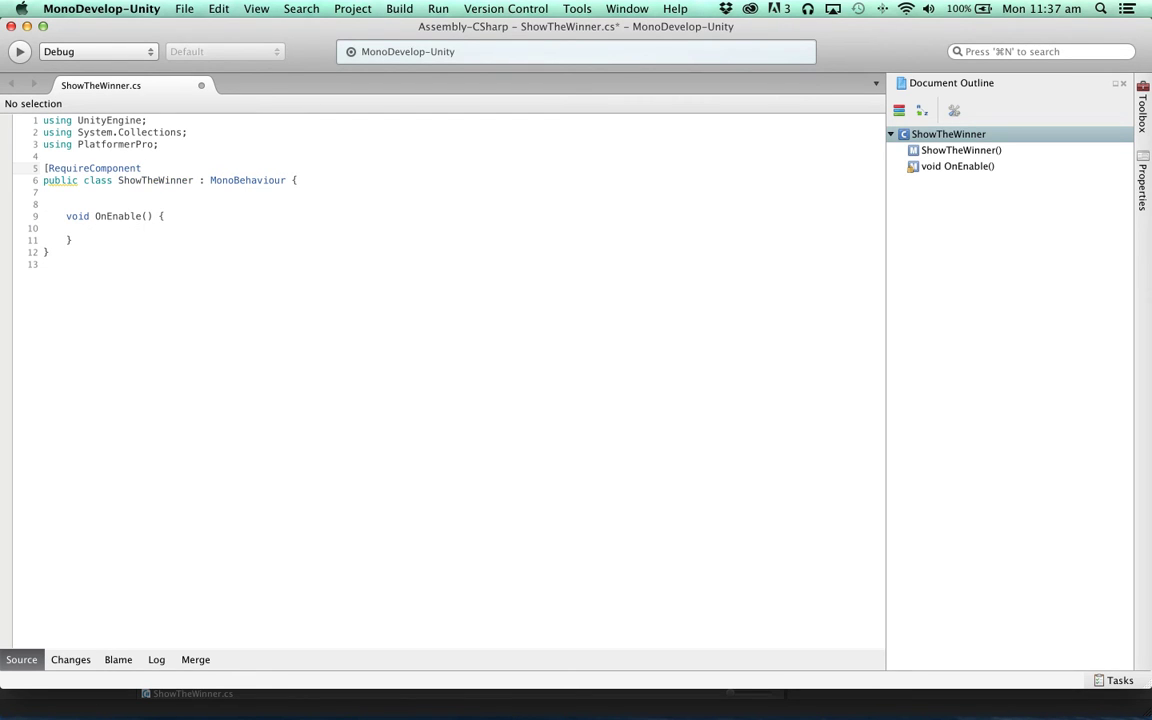
type("(typeof(")
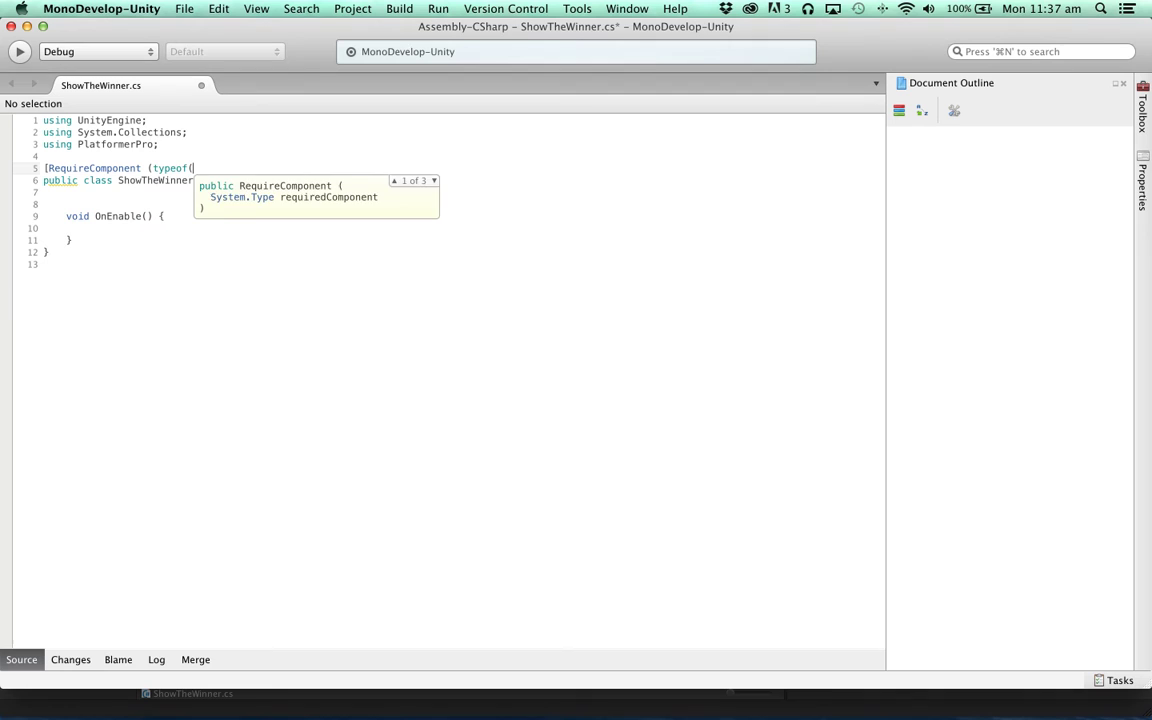
type("Text))]")
Add a "using UnityEngine.UI;" directive on its own line below "using UnityEngine;"
key("Up")
key("Up")
key("Up")
key("Up")
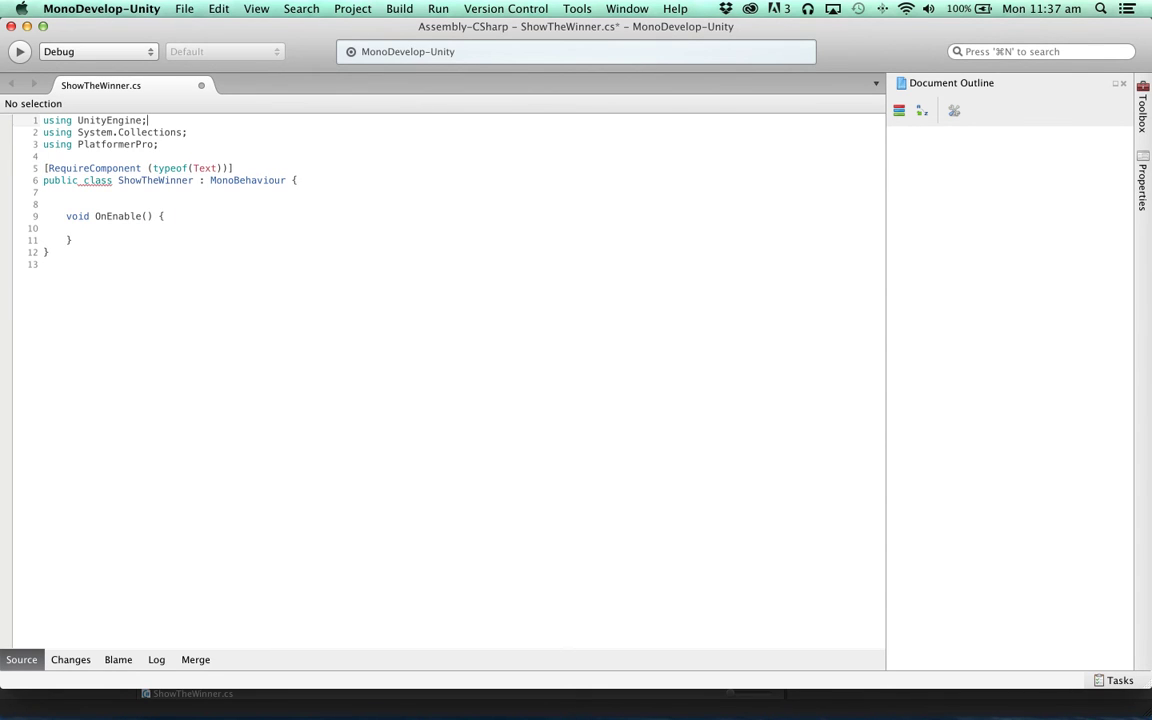
key("shift+super+Left")
key("super+c")
key("Right")
key("Return")
key("super+v")
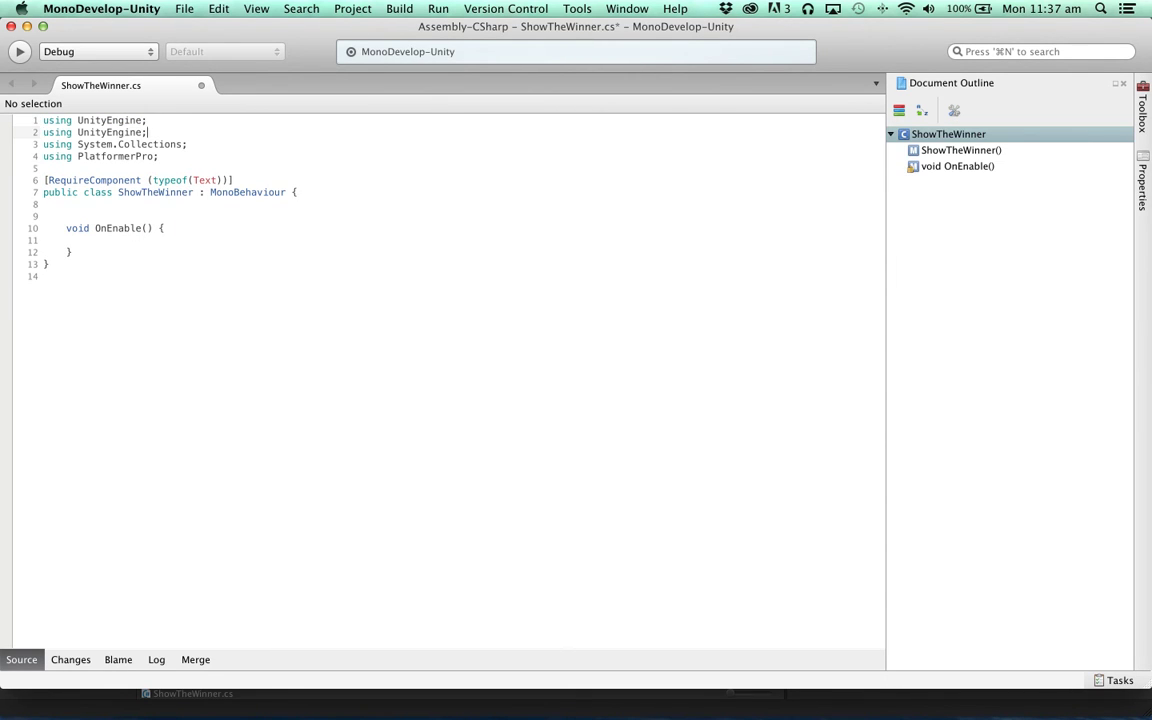
key("Left")
type(".UI")
Declare the field "public CharacterHealth[] characterHealths;" above OnEnable, followed by a blank line
key("Down")
key("Down")
key("Down")
key("Down")
key("Down")
key("Down")
key("Down")
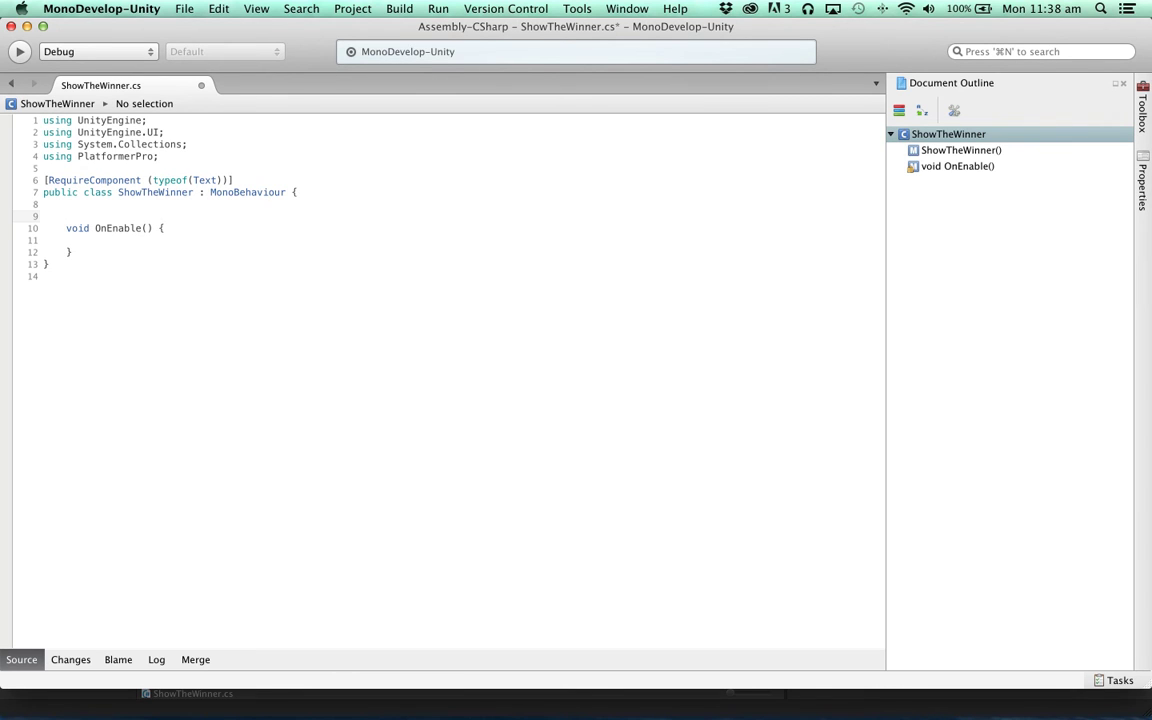
type("public ")
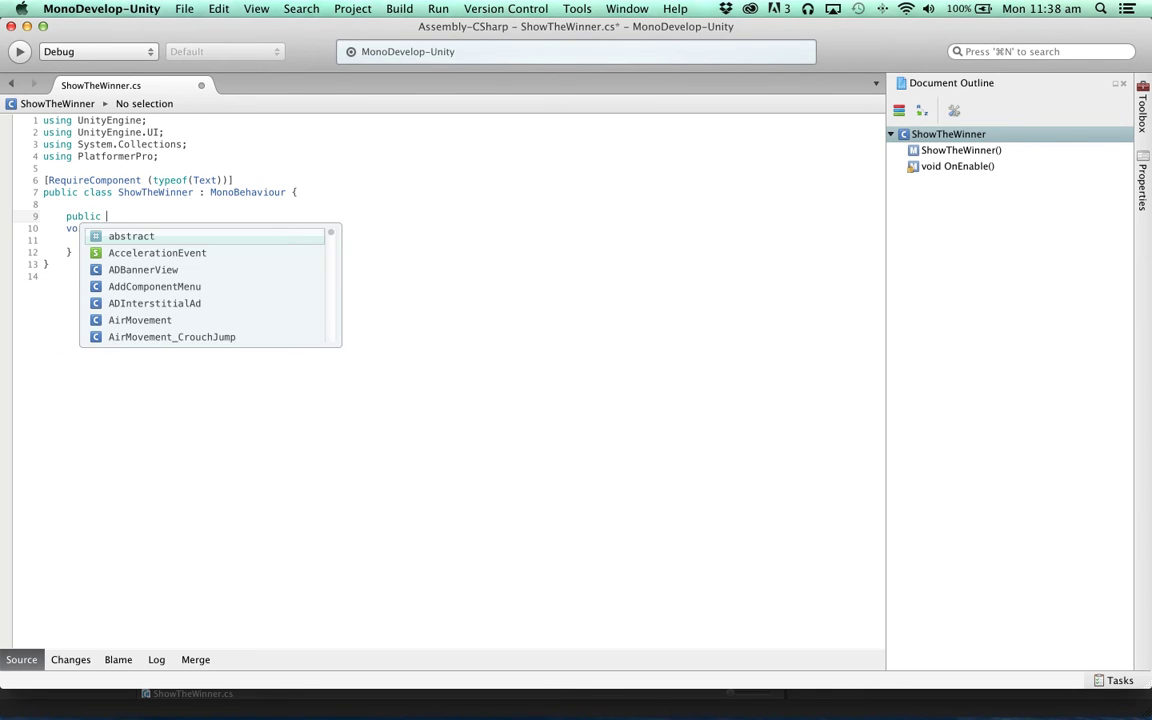
type("Characterhealth")
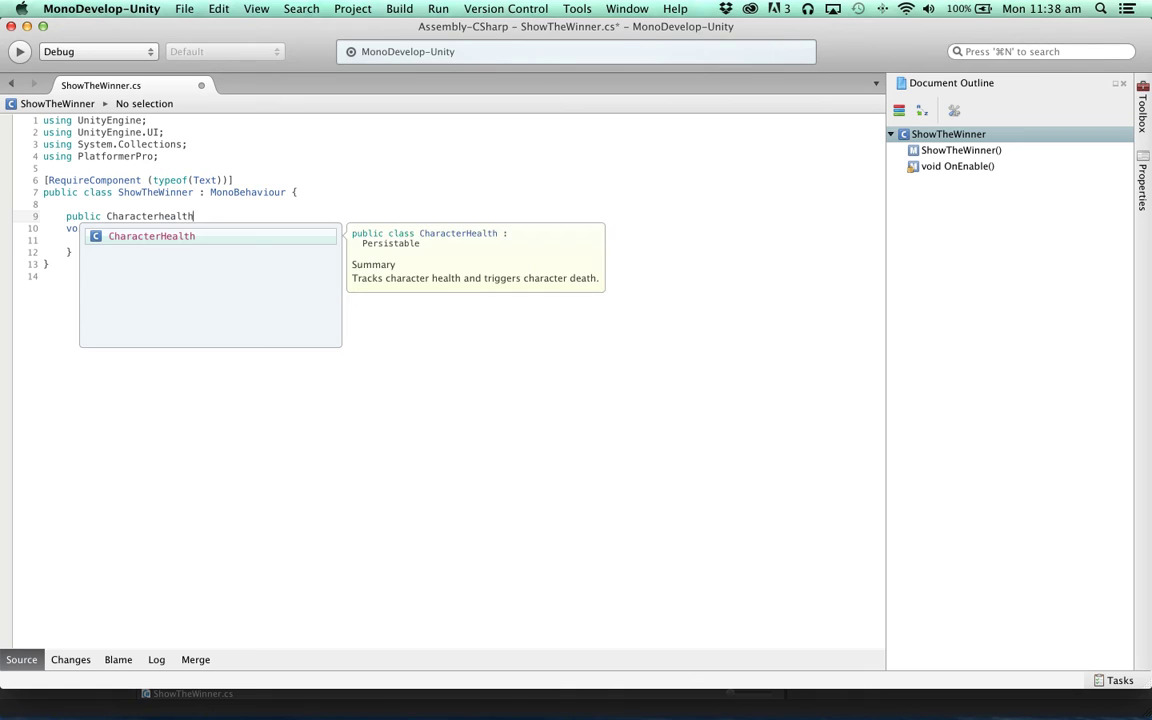
key("Return")
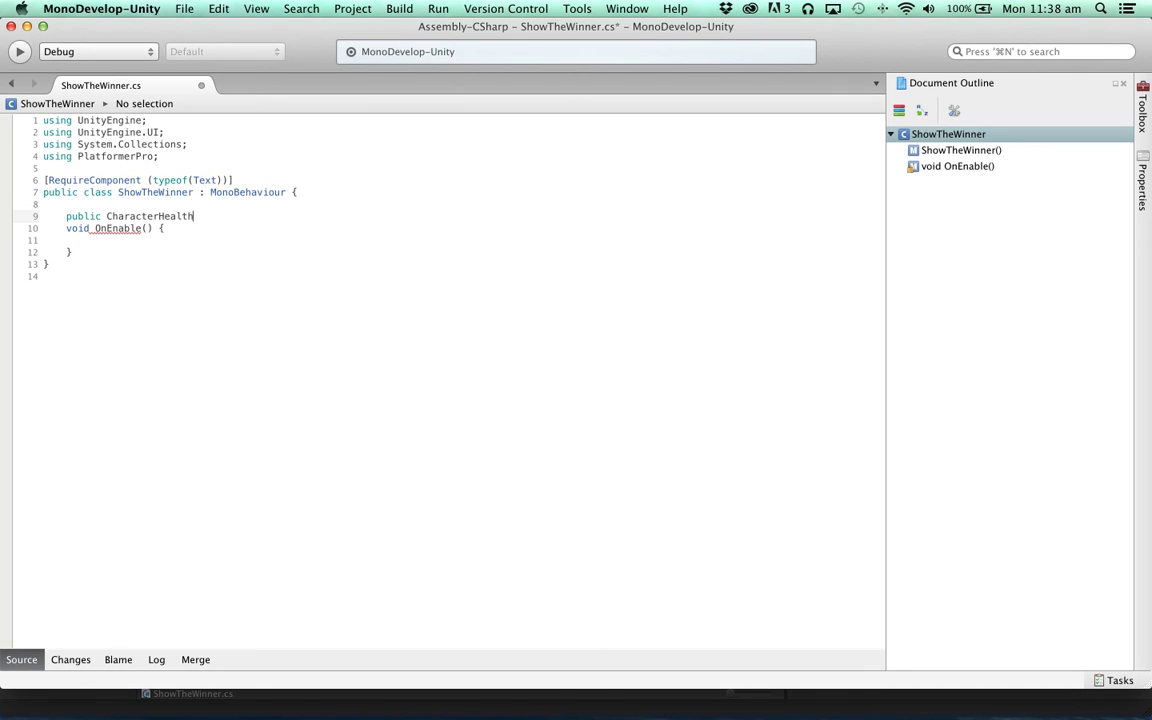
type("[] chracterHealths;")
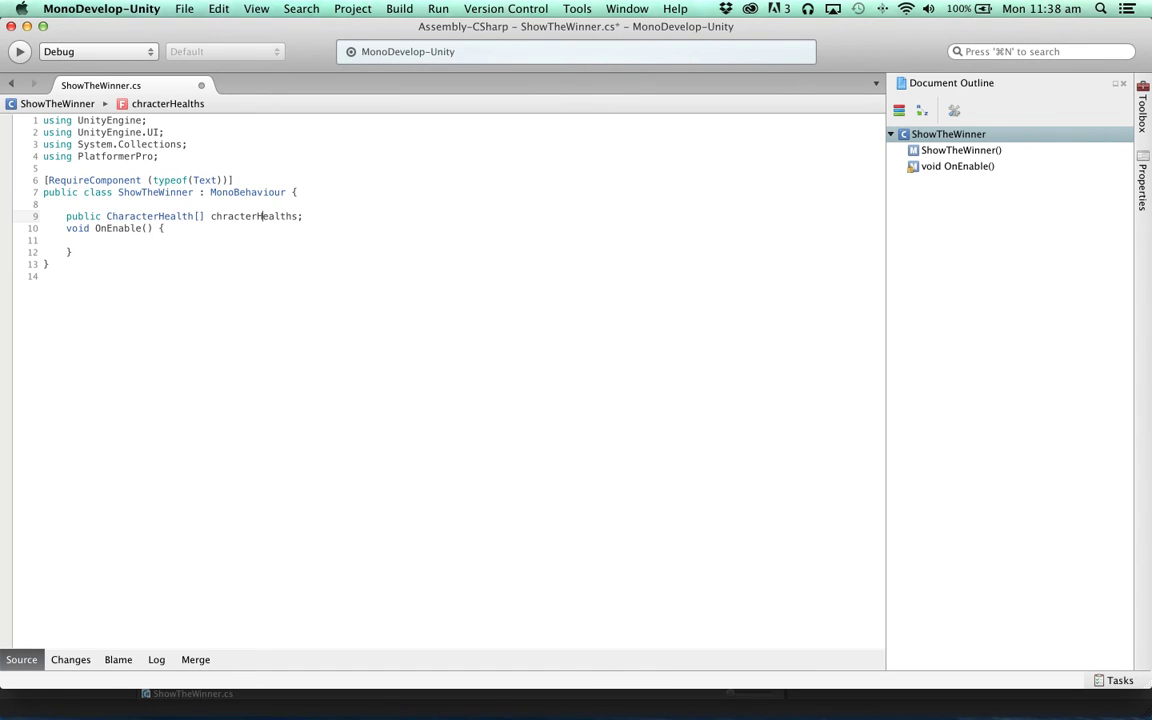
left_click(223, 216)
type("a")
left_click(309, 216)
key("Return")
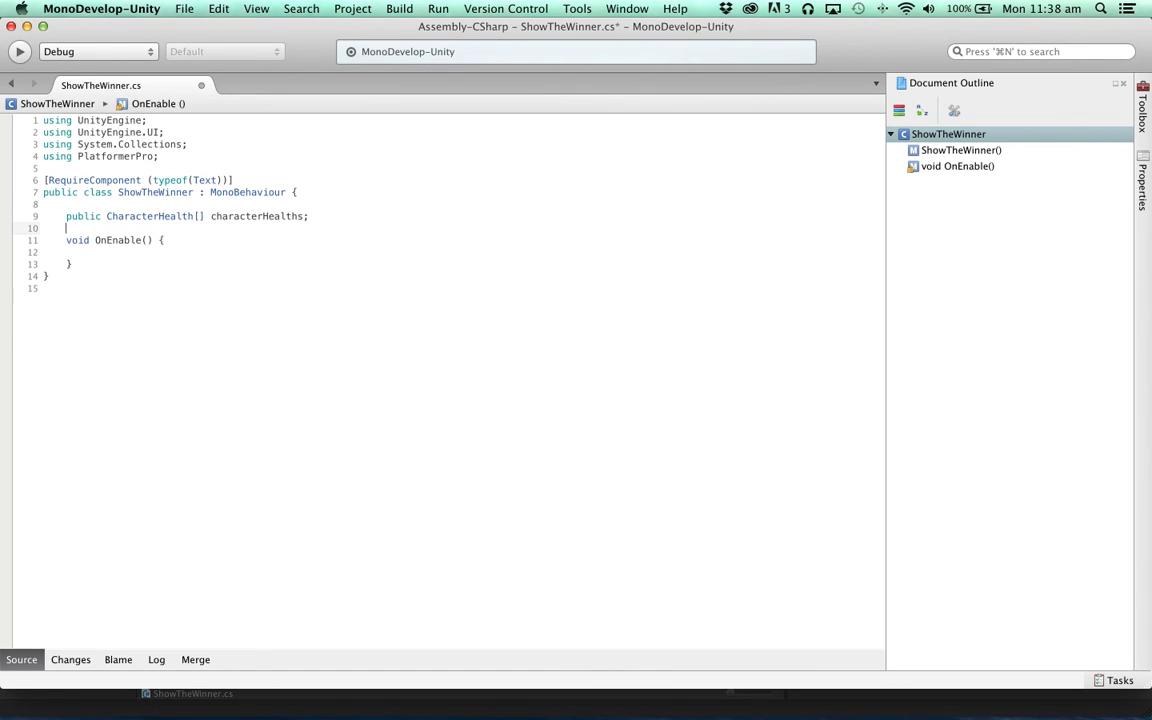
Inside OnEnable, add the loop "for (int i = 0; i < characterHealths.Length; i++)" with opening and closing braces
left_click(89, 252)
type("for (i")
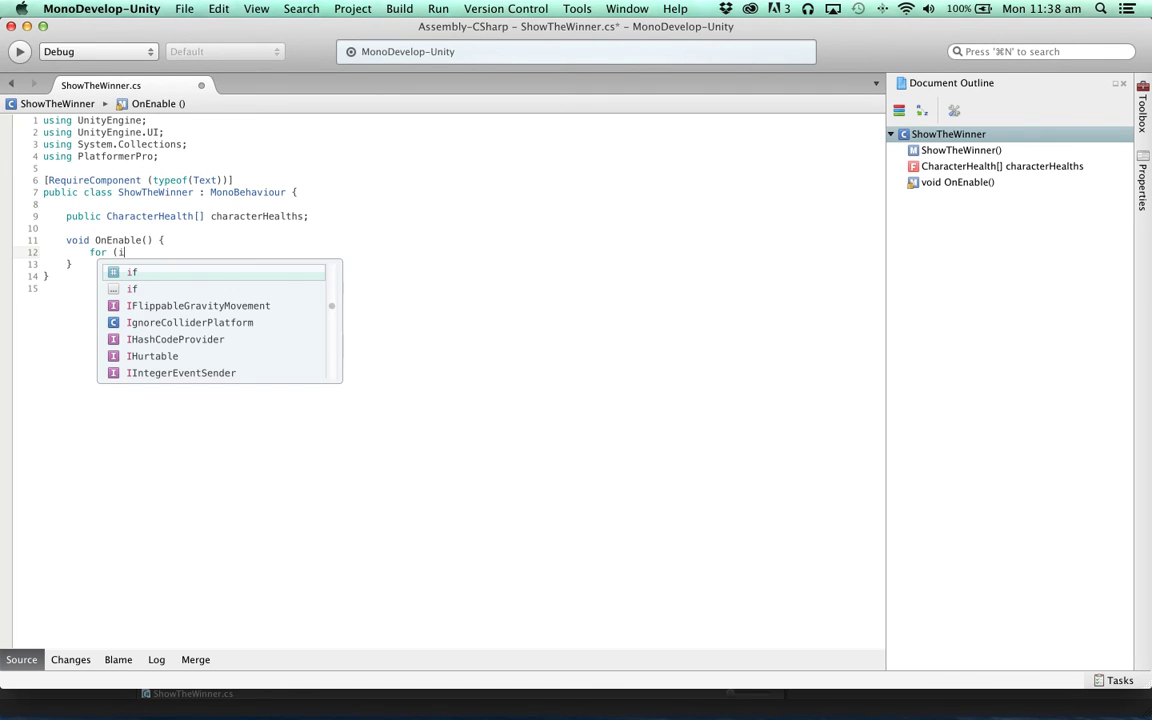
type("nt i = 0; ")
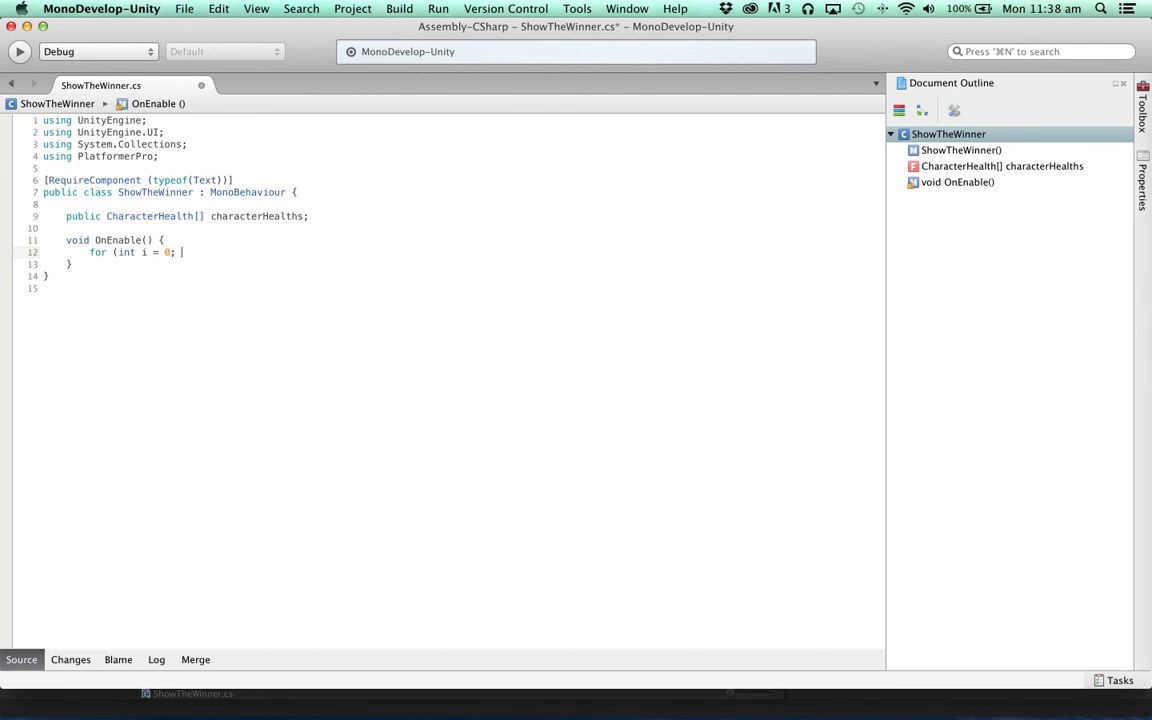
type("i < chara")
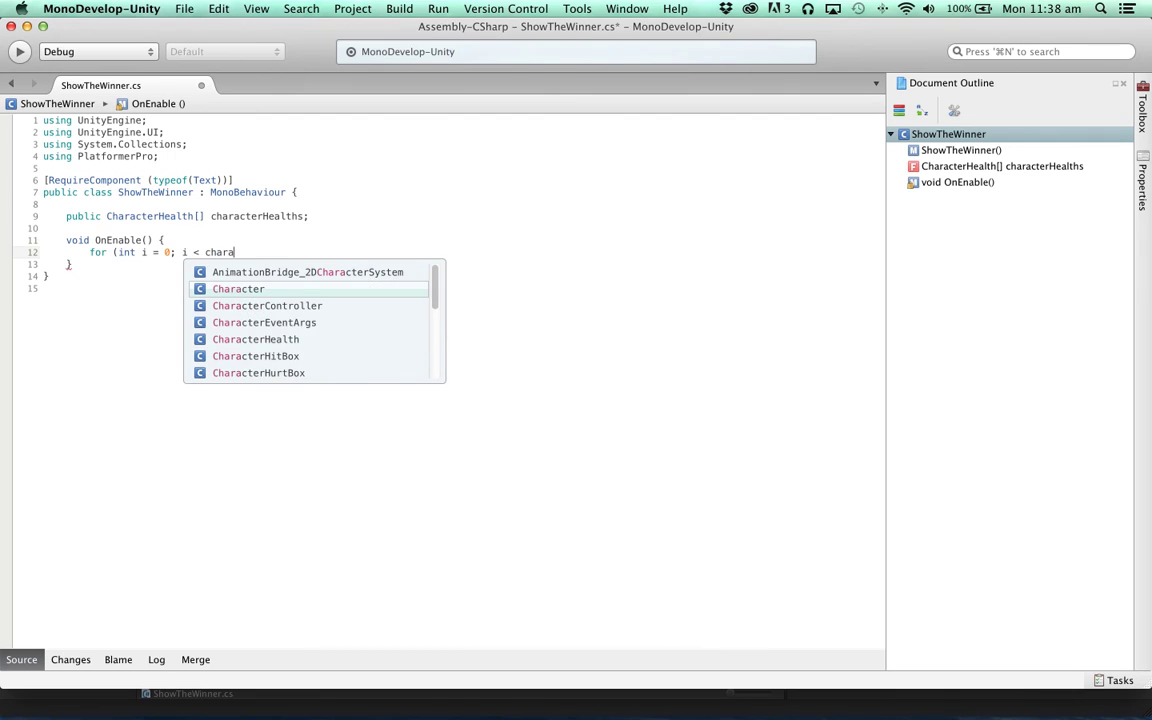
key("Down")
key("Down")
key("Down")
key("Down")
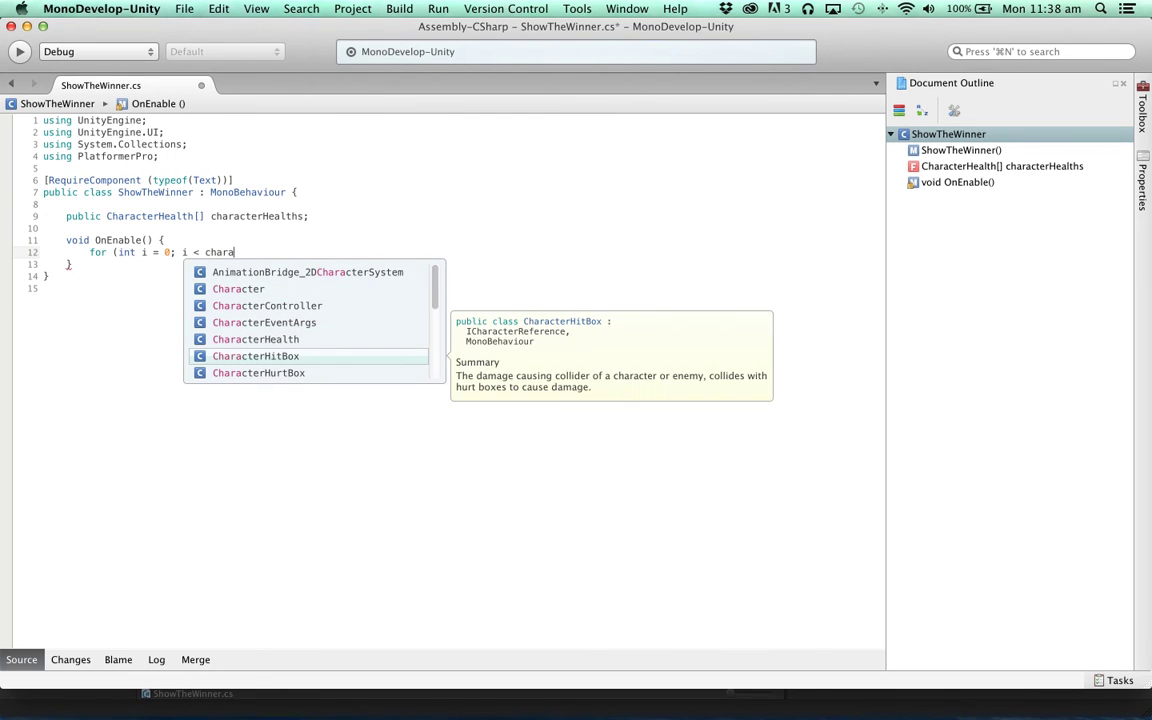
type("cterHeal")
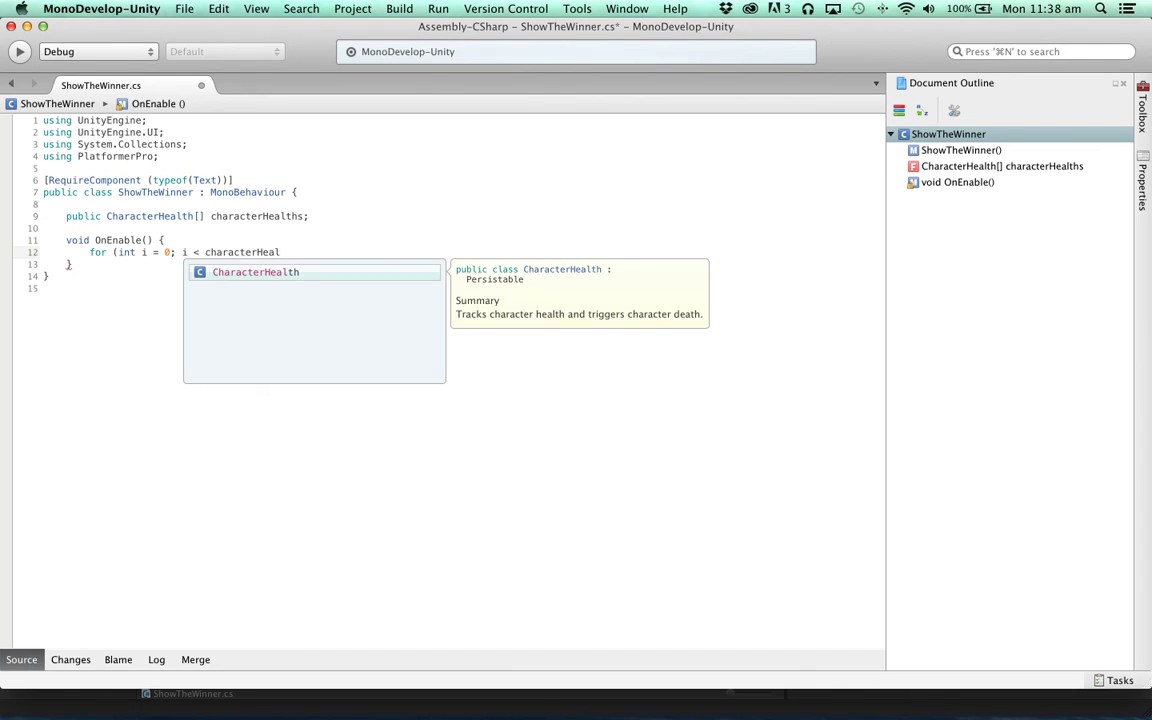
key("Escape")
double_click(262, 216)
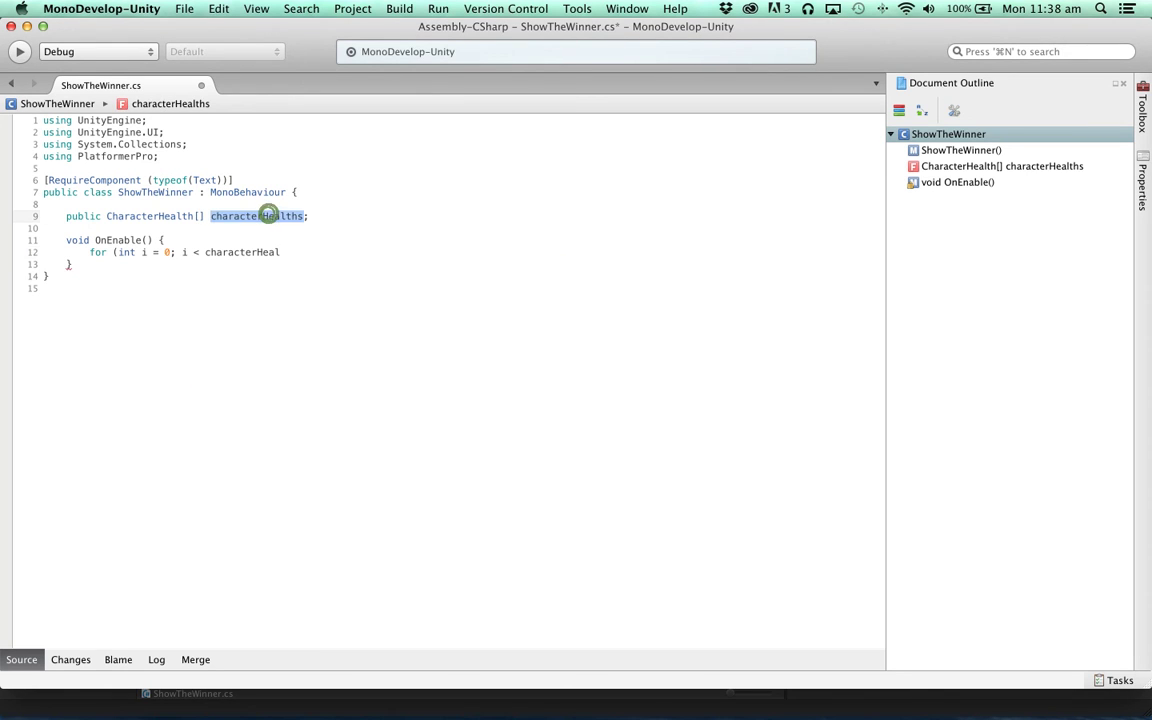
key("super+c")
double_click(244, 252)
key("super+v")
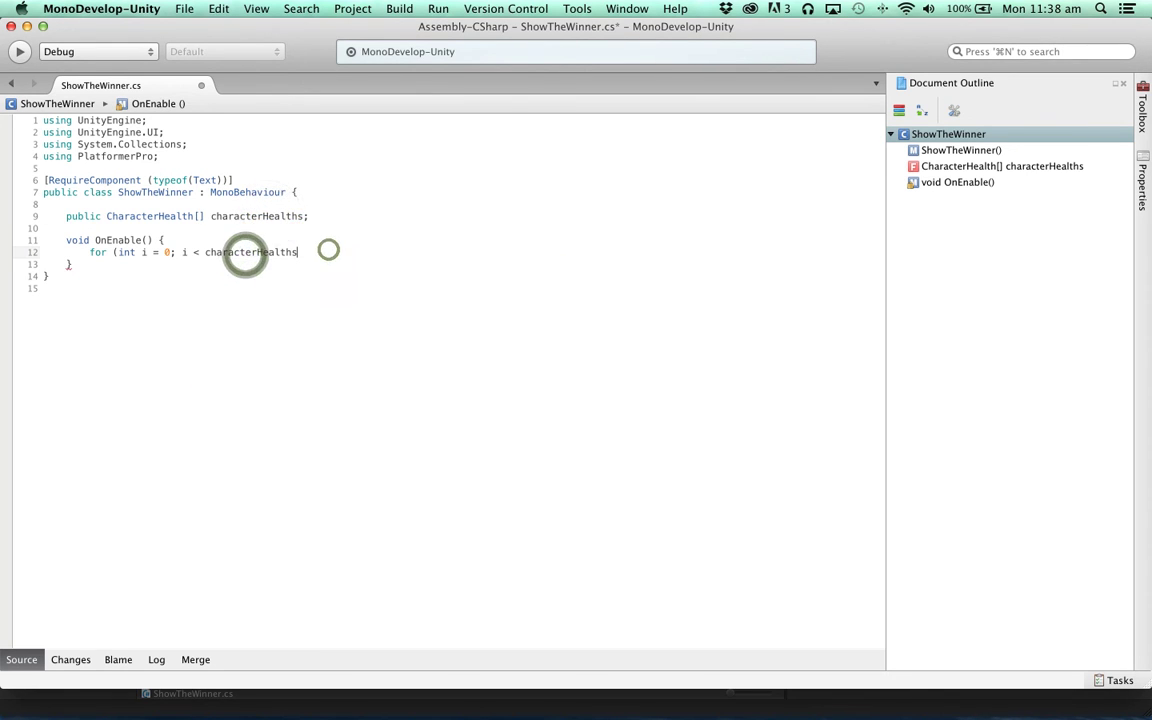
type(".Length")
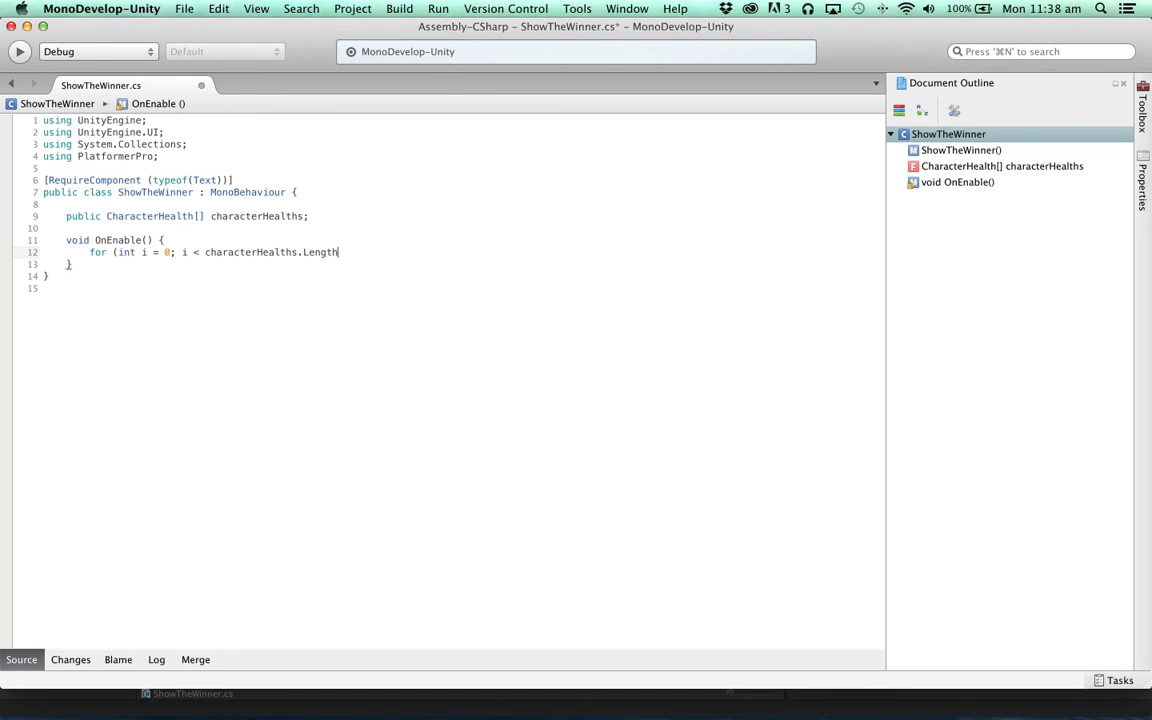
type("; i++) {")
key("Return")
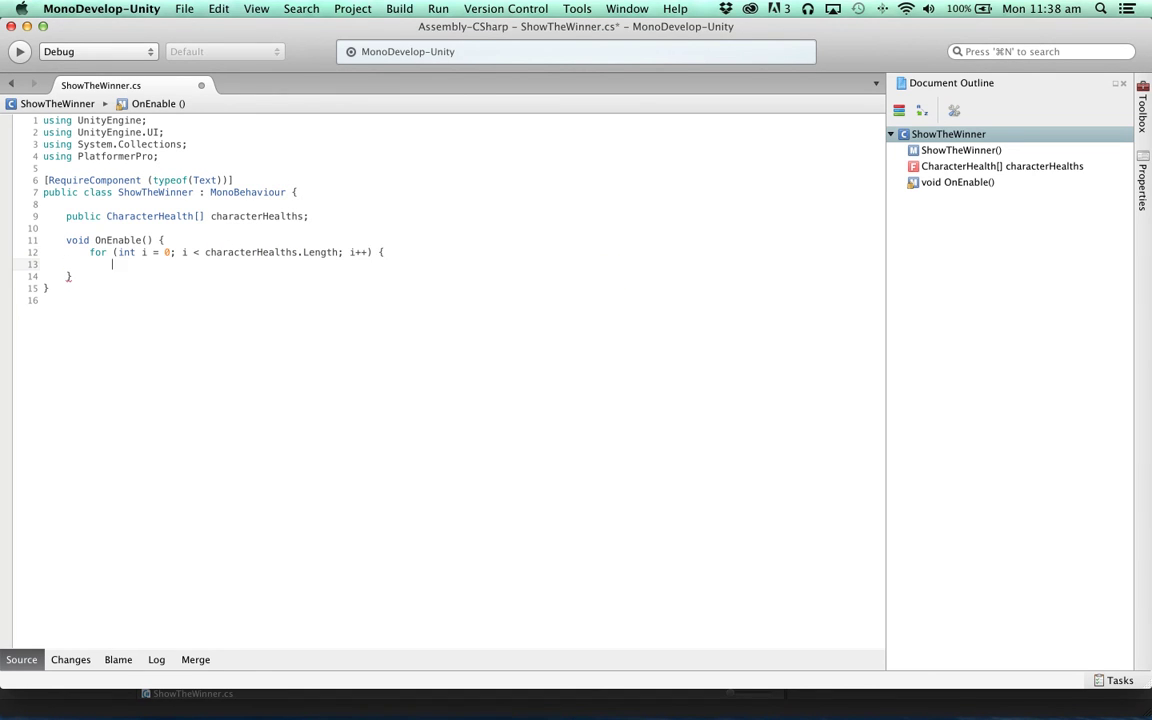
type("}")
Inside the for loop, add the condition "if (characterHealths[i].CurrentLives == 0)" with its own braces
key("Up")
key("super+Right")
key("Return")
type("if (characterHea")
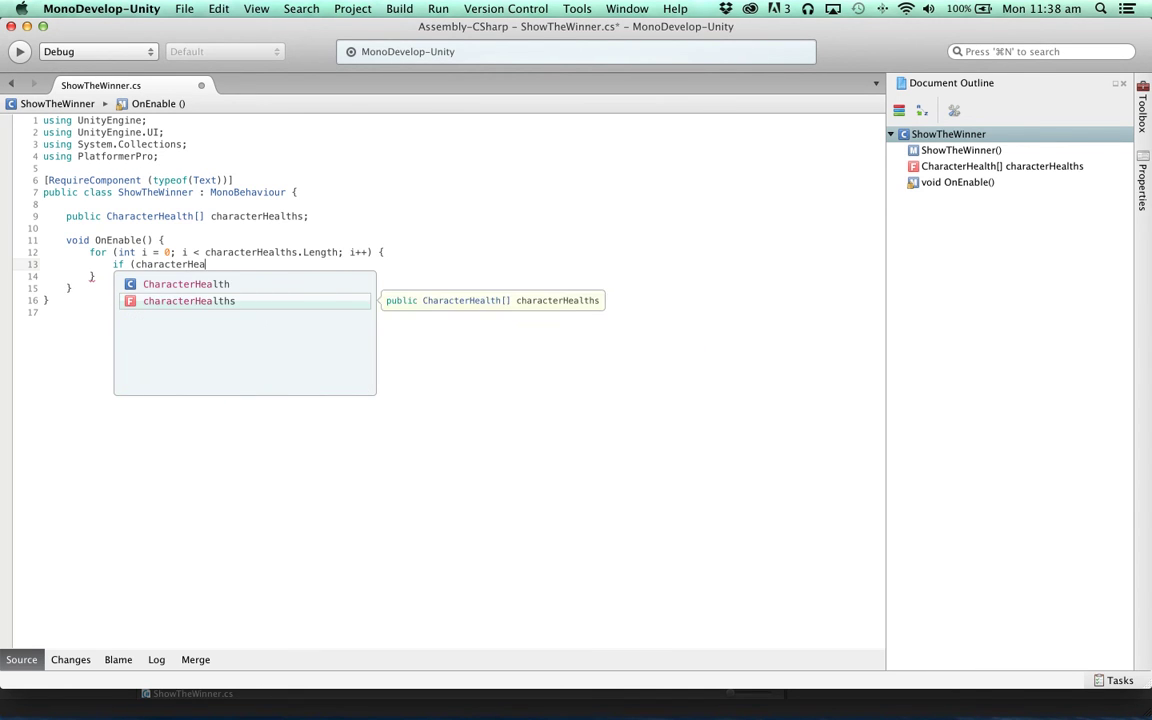
key("Return")
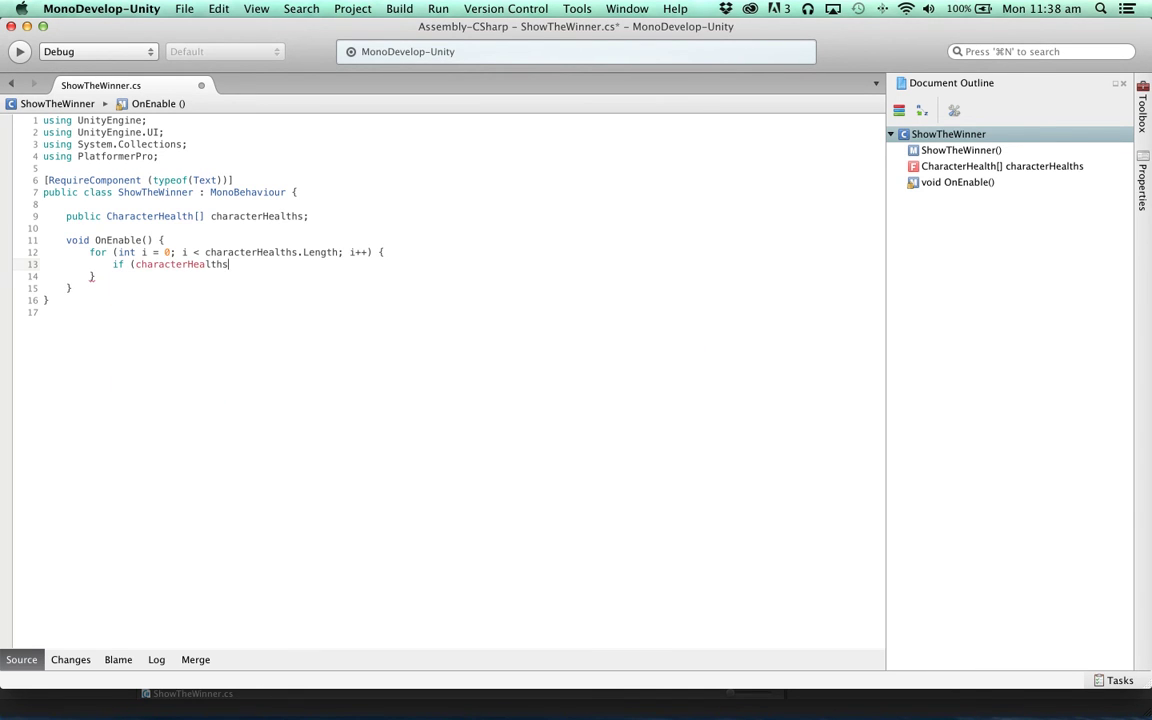
type("[i].Cu")
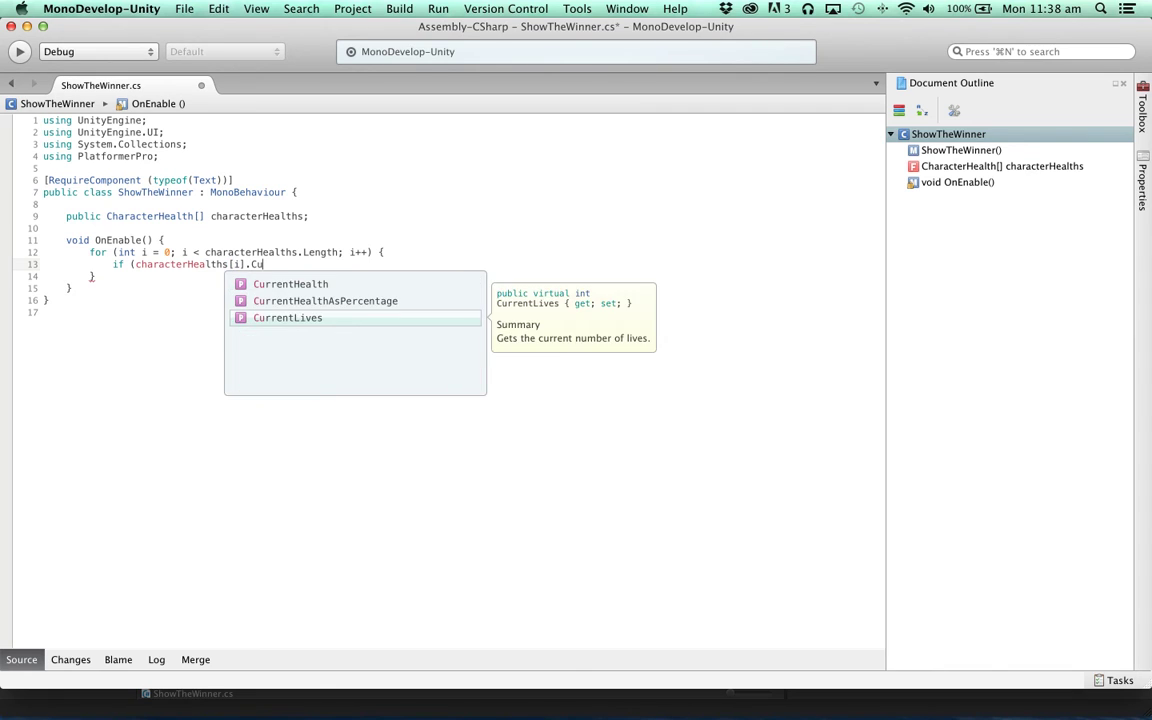
key("Return")
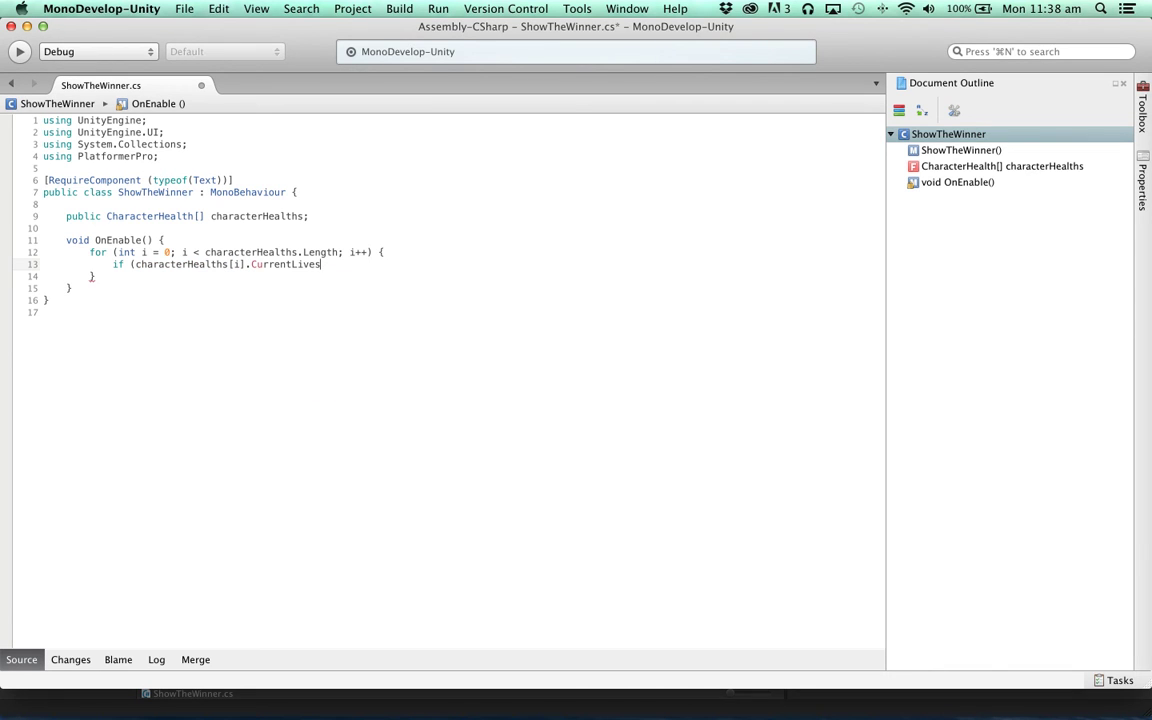
type("== 0) {")
key("Return")
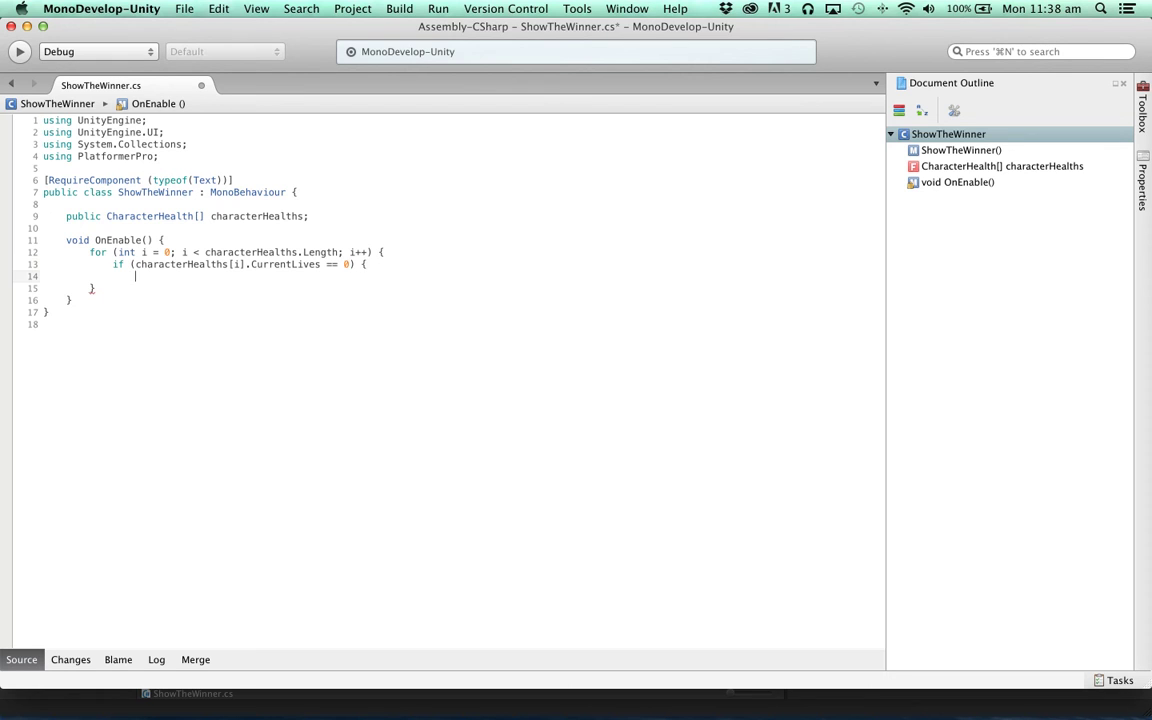
type("}")
Inside the if block, begin the assignment "GetComponent<Text>().text = string.Format"
key("Left")
key("Return")
type("GetComp")
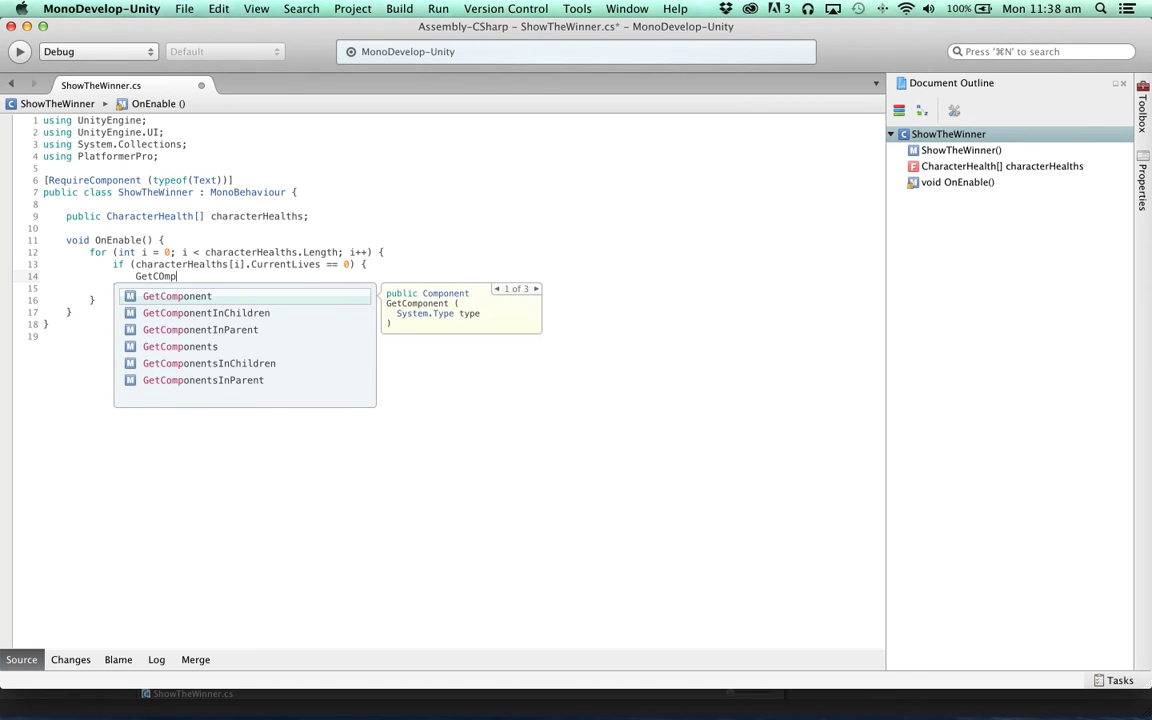
key("Return")
type("<")
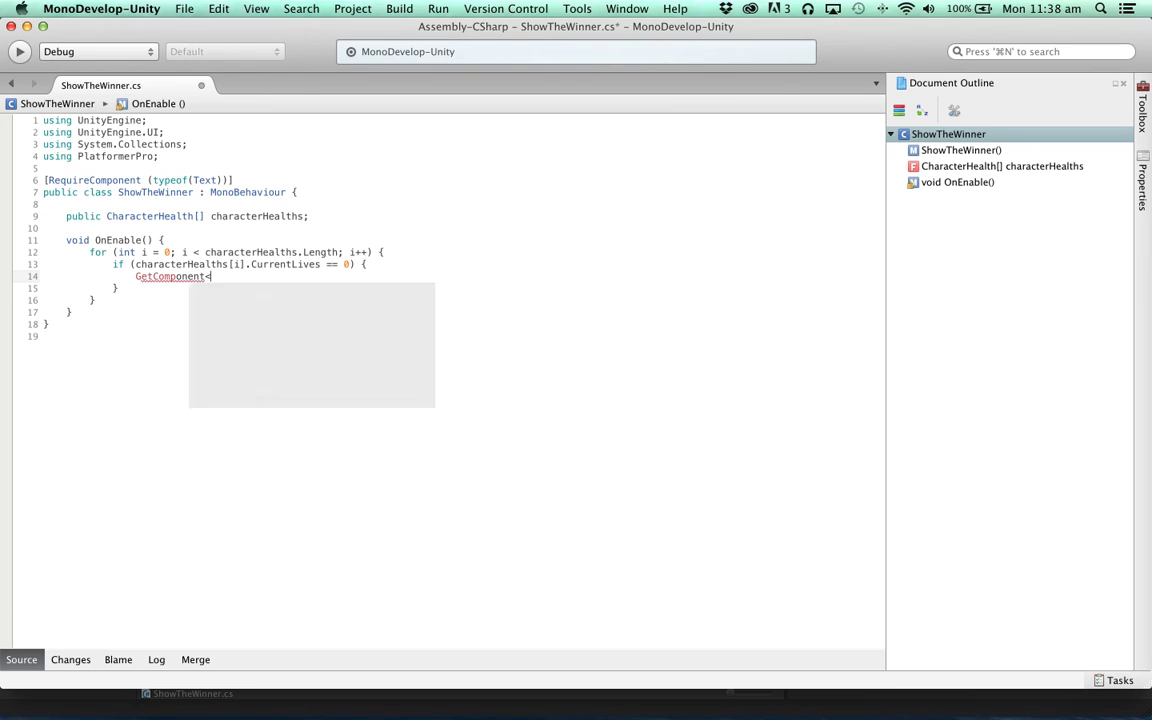
type("Text>()")
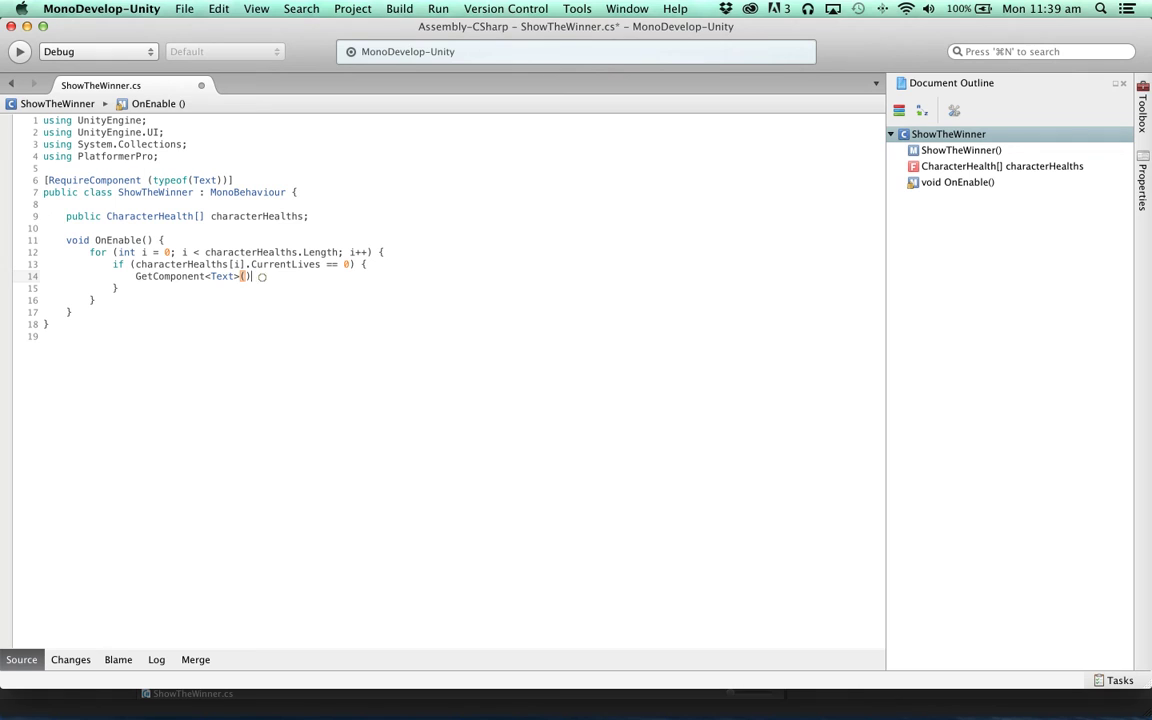
type(".text = strng")
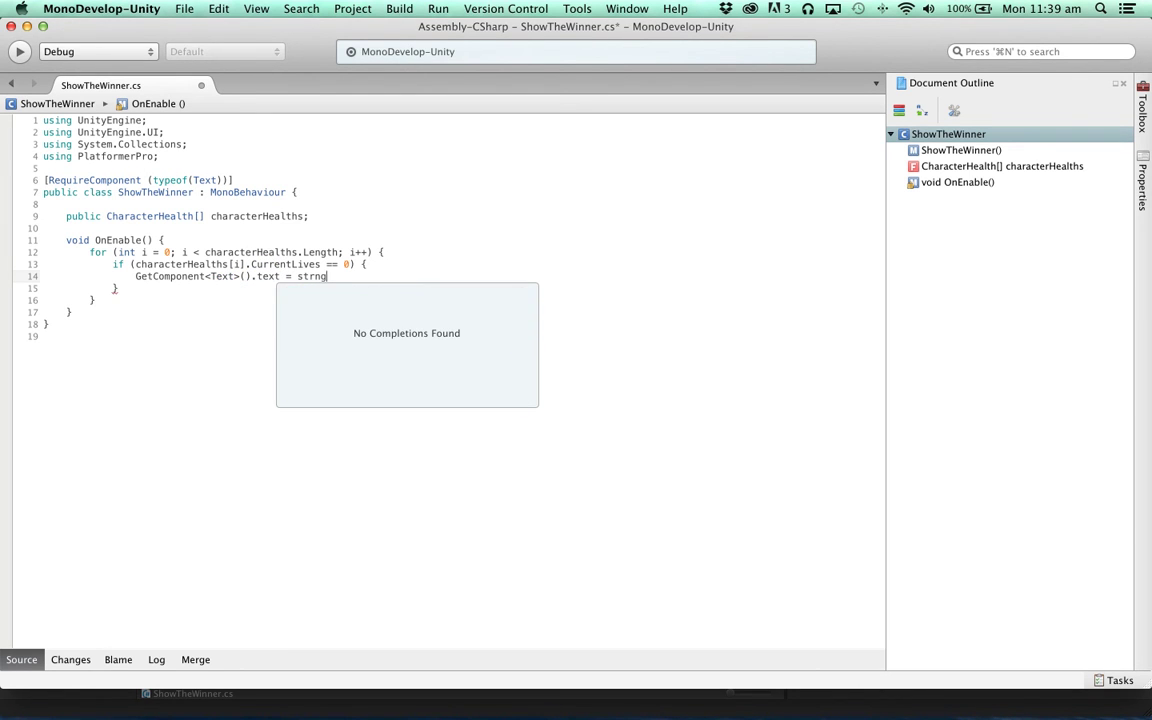
key("BackSpace")
key("BackSpace")
type("ing.gor")
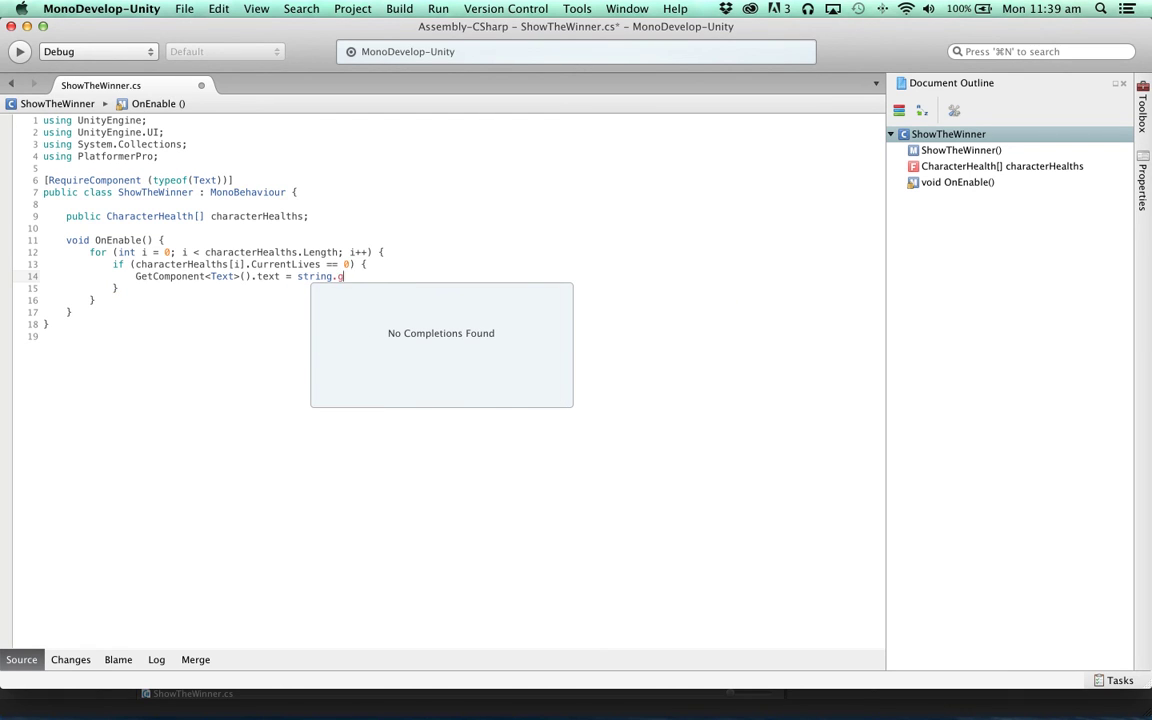
key("BackSpace")
key("BackSpace")
key("BackSpace")
type("Format")
key("Return")
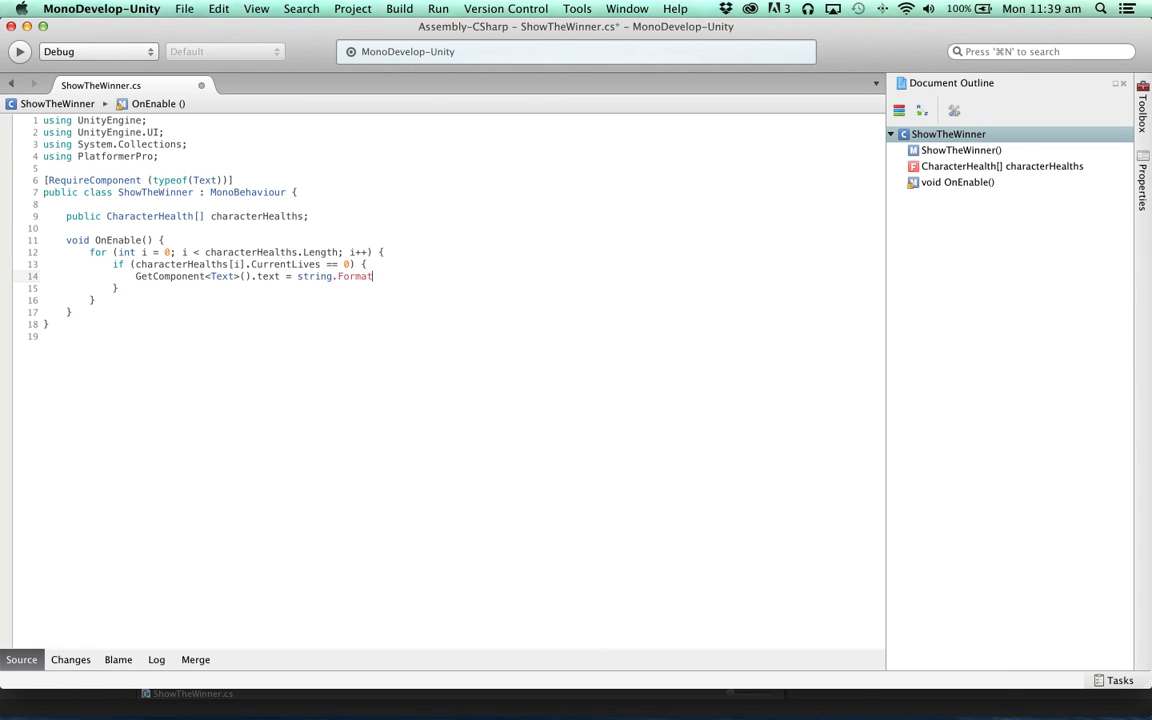
Complete the Format call with the arguments ("Player {0} has been defeated!", (i + 1)) and a closing semicolon
type("(\"")
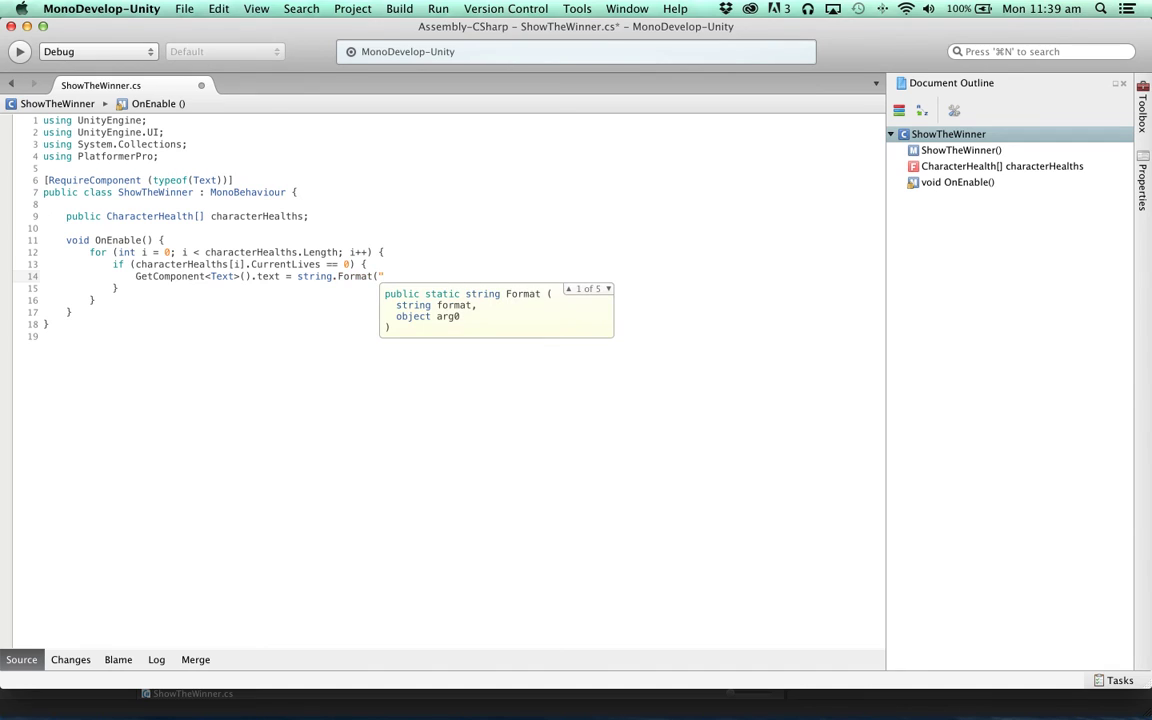
type("Player {0} has been defeated")
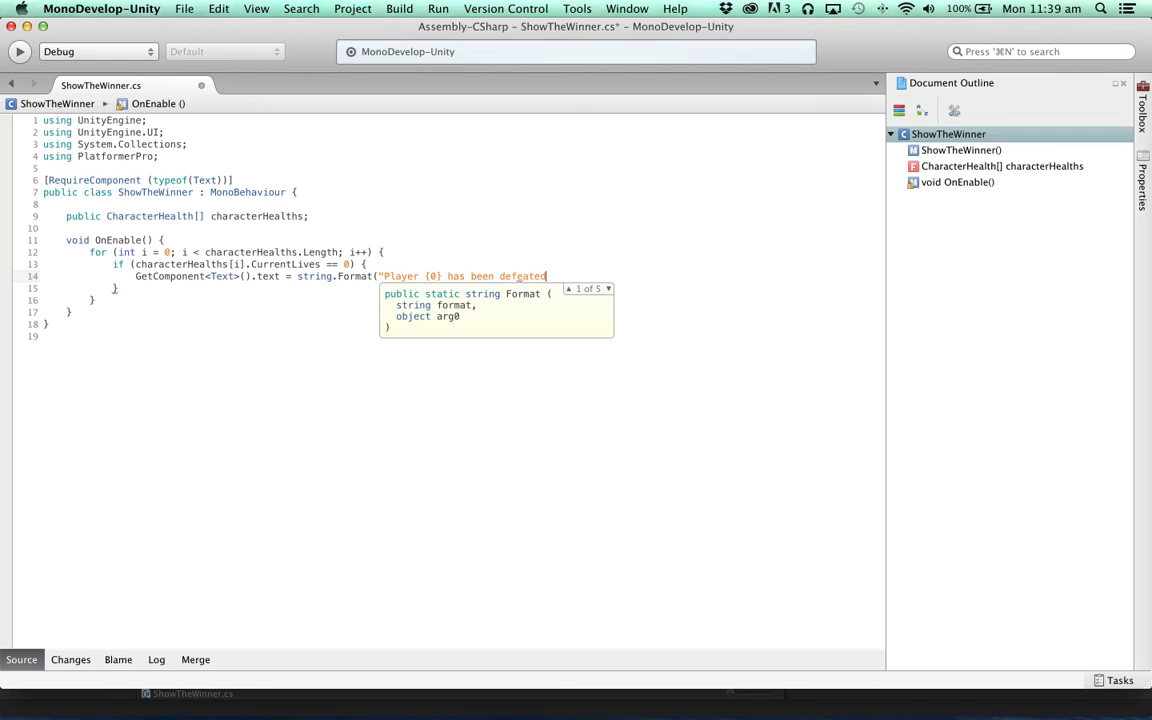
type("!\", ")
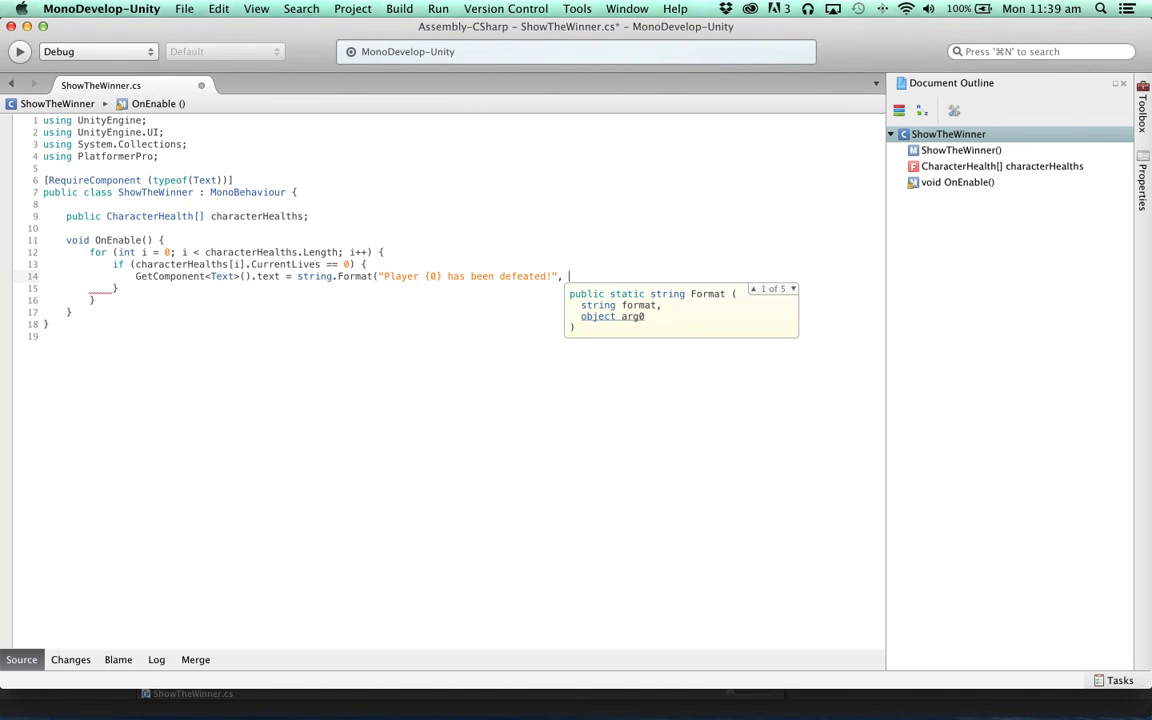
type("(i ")
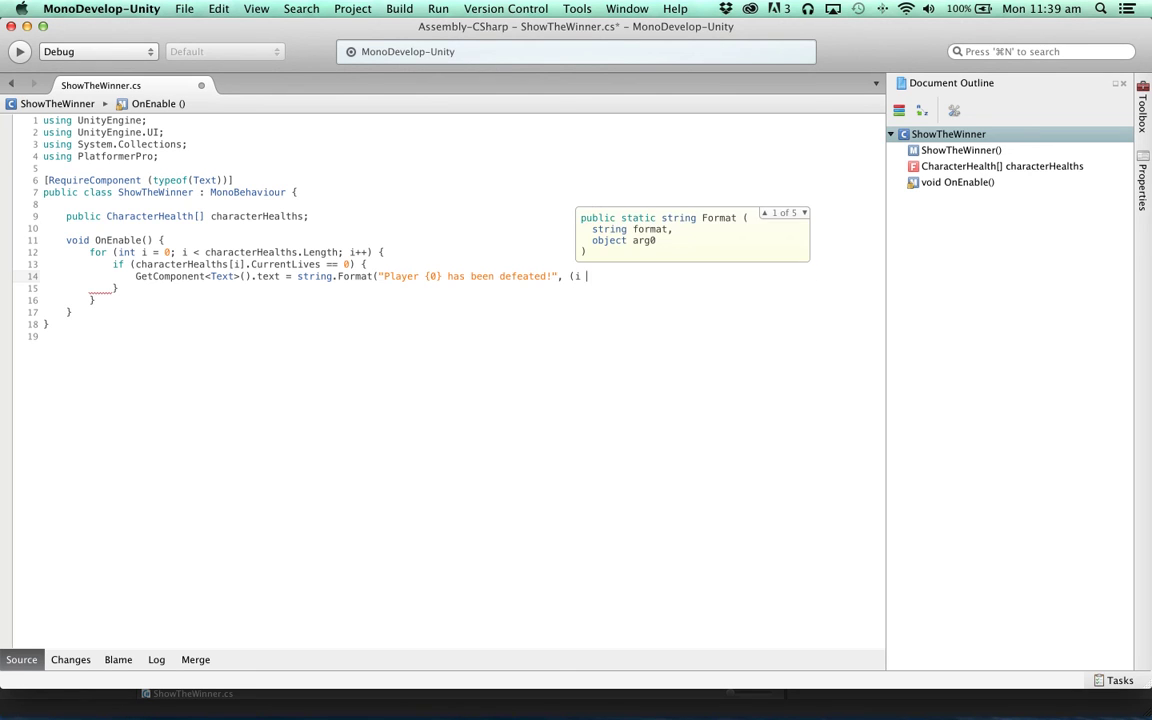
type("+ 1)")
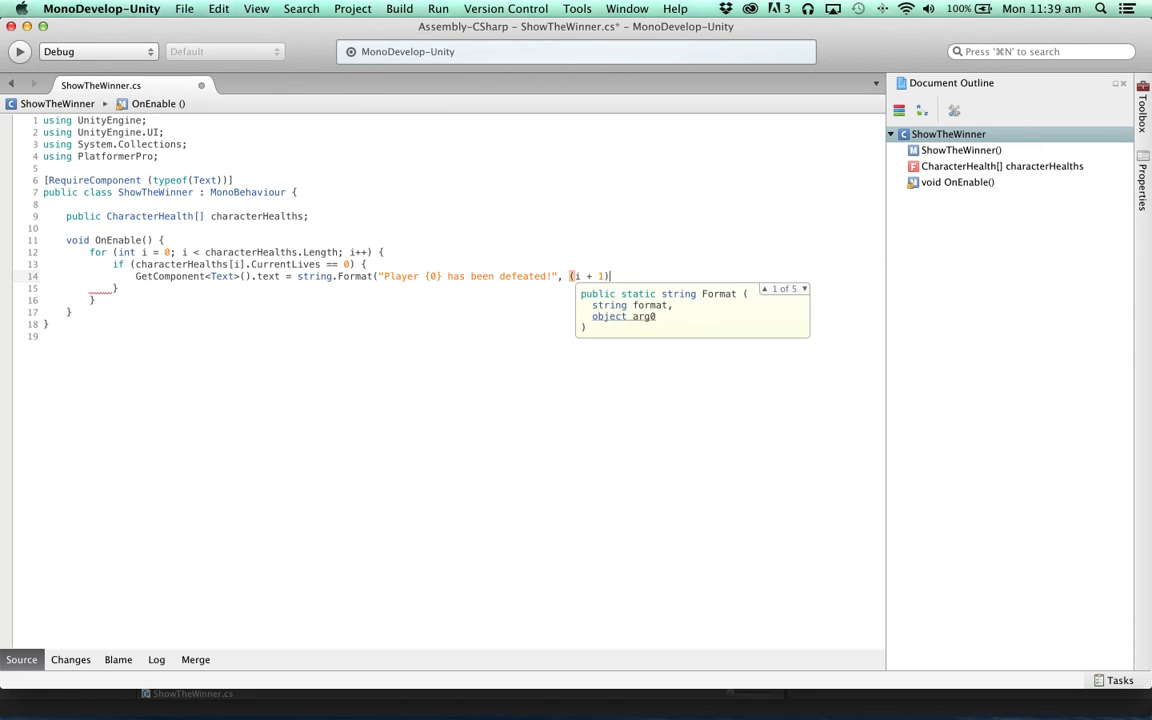
type(");")
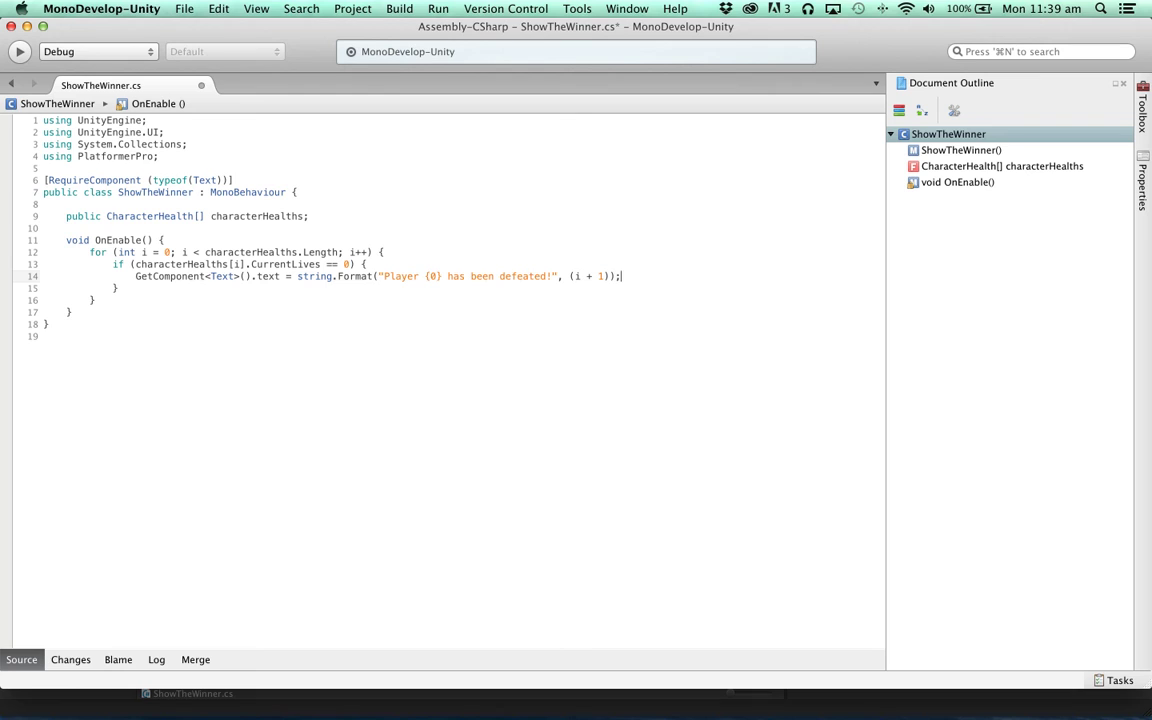
Add "break;" on a new line after the text assignment and save the ShowTheWinner script
key("Return")
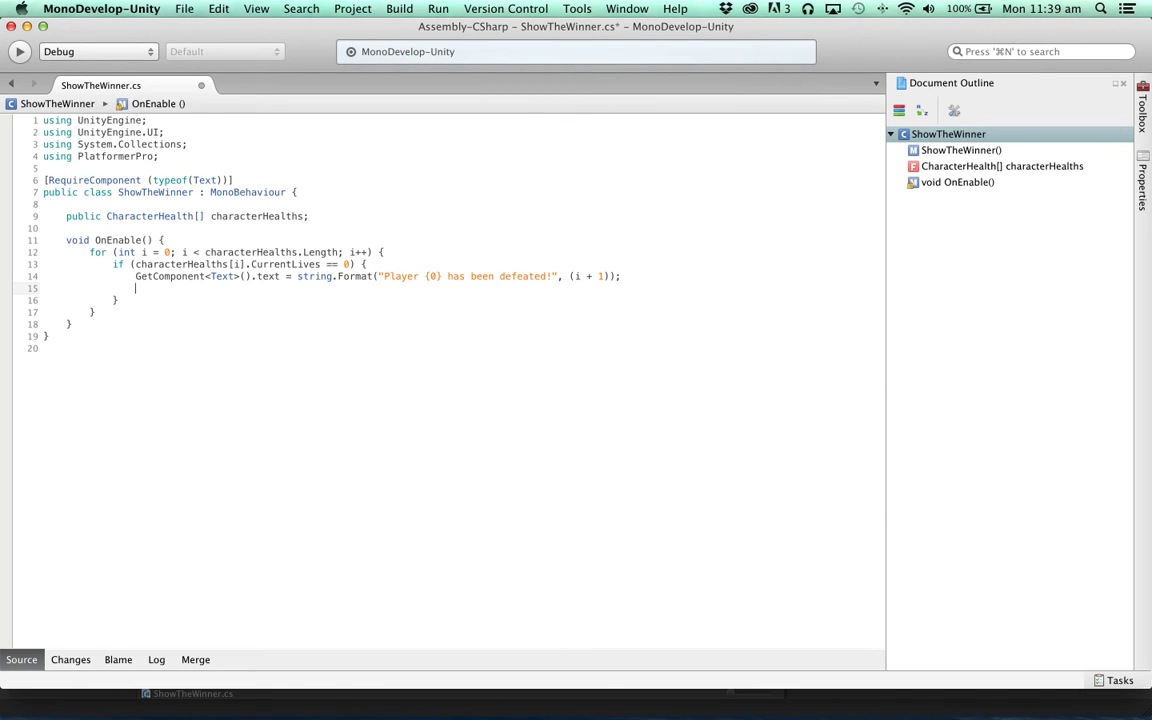
type("break;")
left_click(118, 300)
key("super+s")
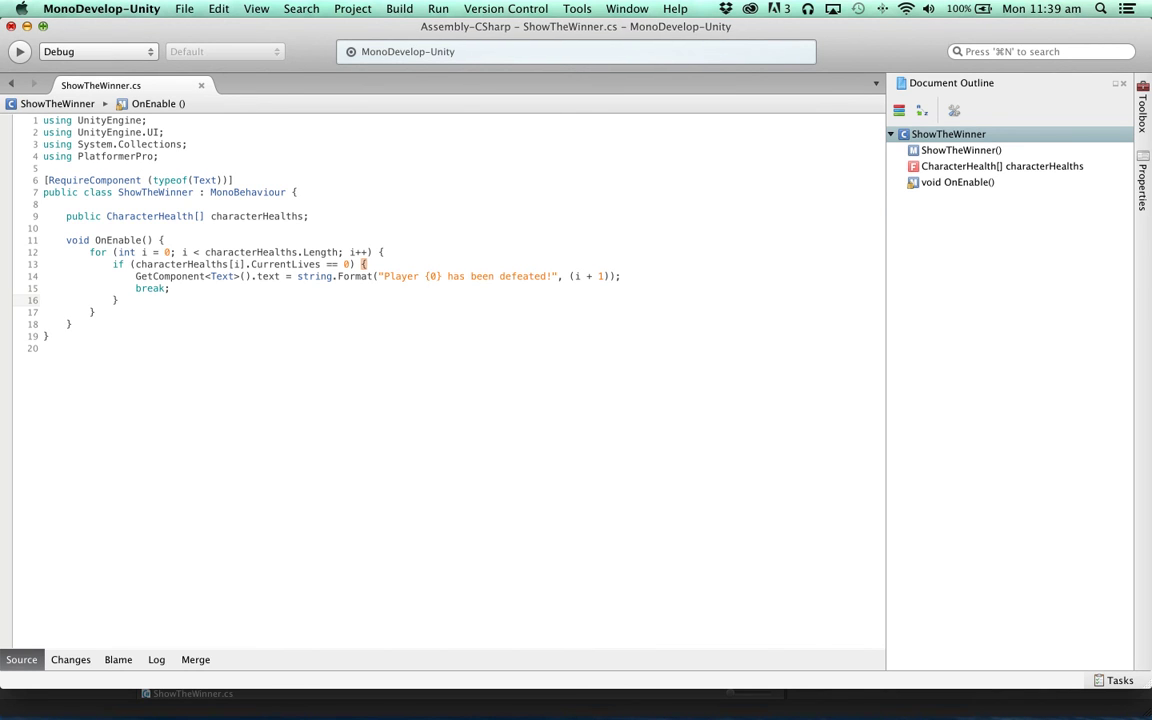
Switch to Unity, duplicate the GameOverText object and make its parent GameOverPanel active
key("super+Tab")
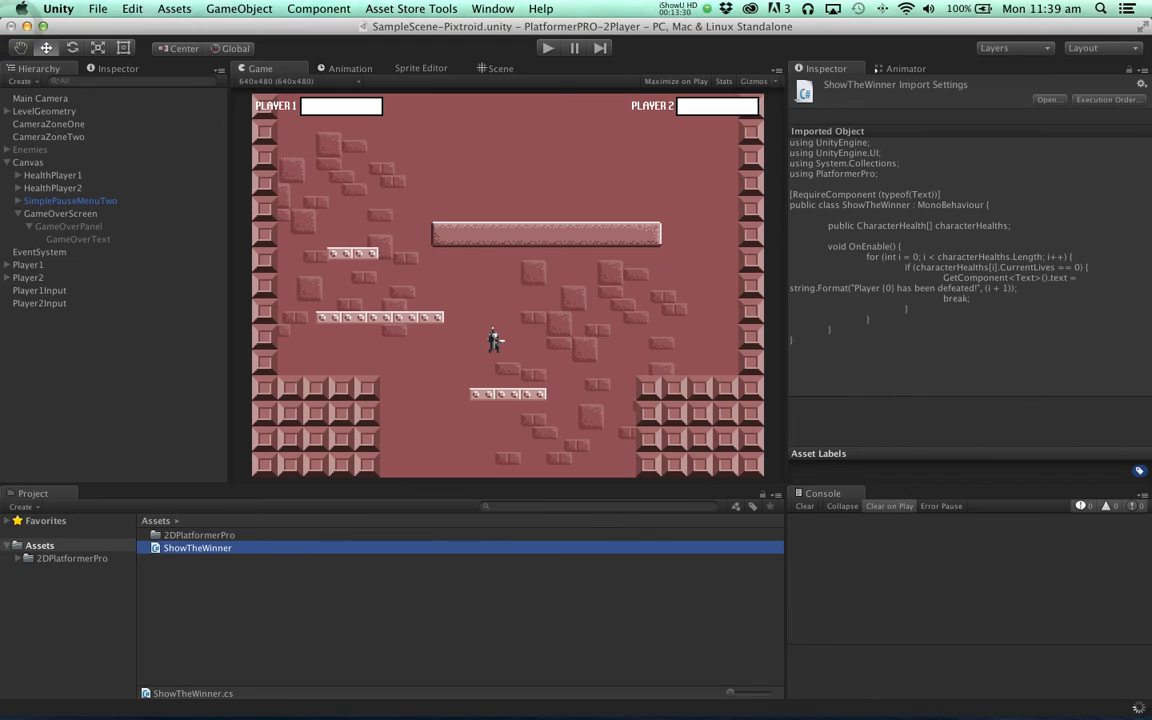
left_click(88, 241)
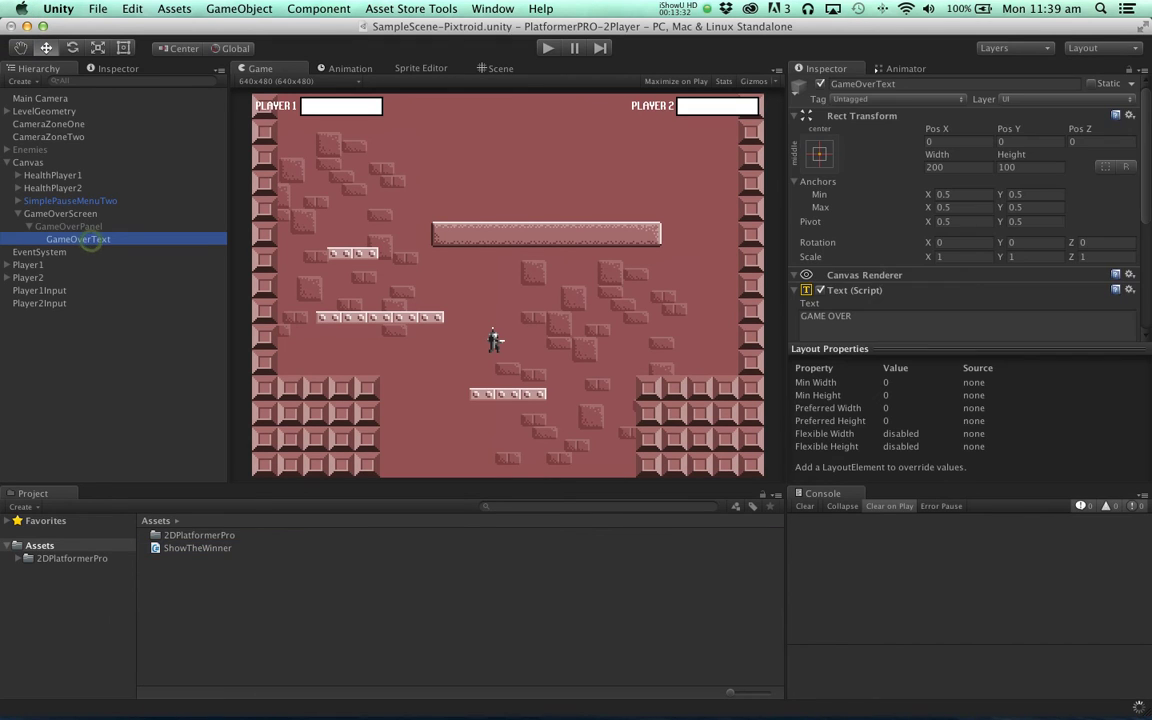
key("super+d")
left_click(68, 226)
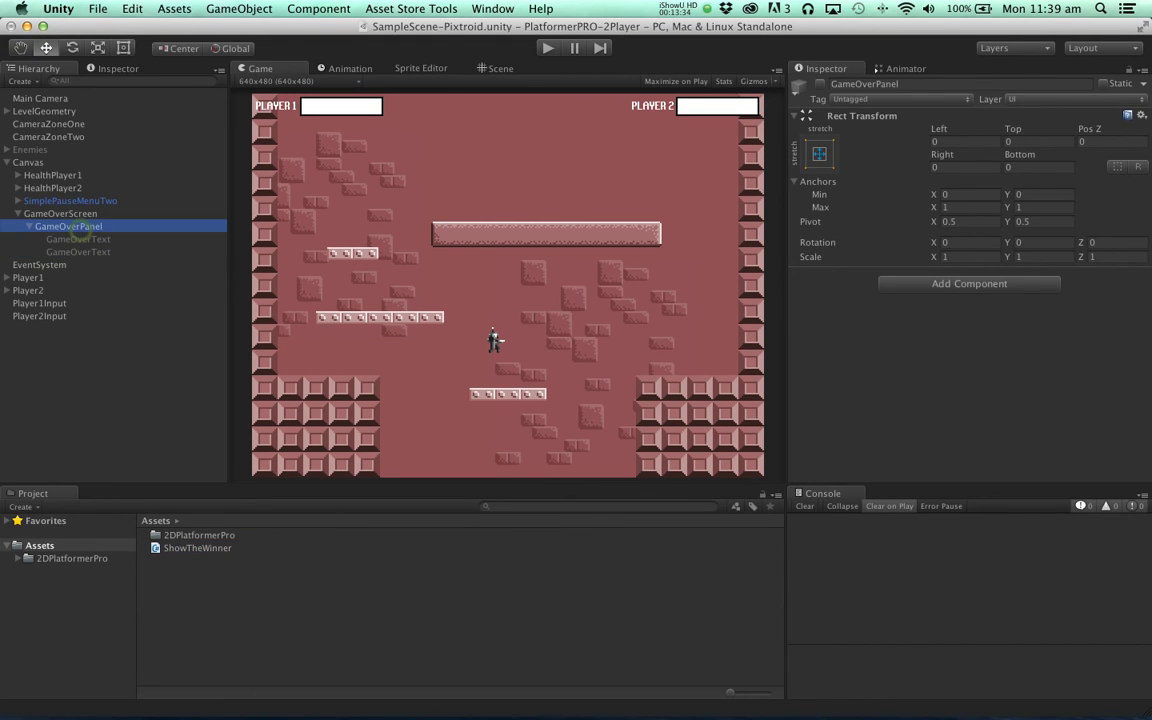
Set the Pos Y of the second GameOverText to -32 so it sits below the original
left_click(78, 252)
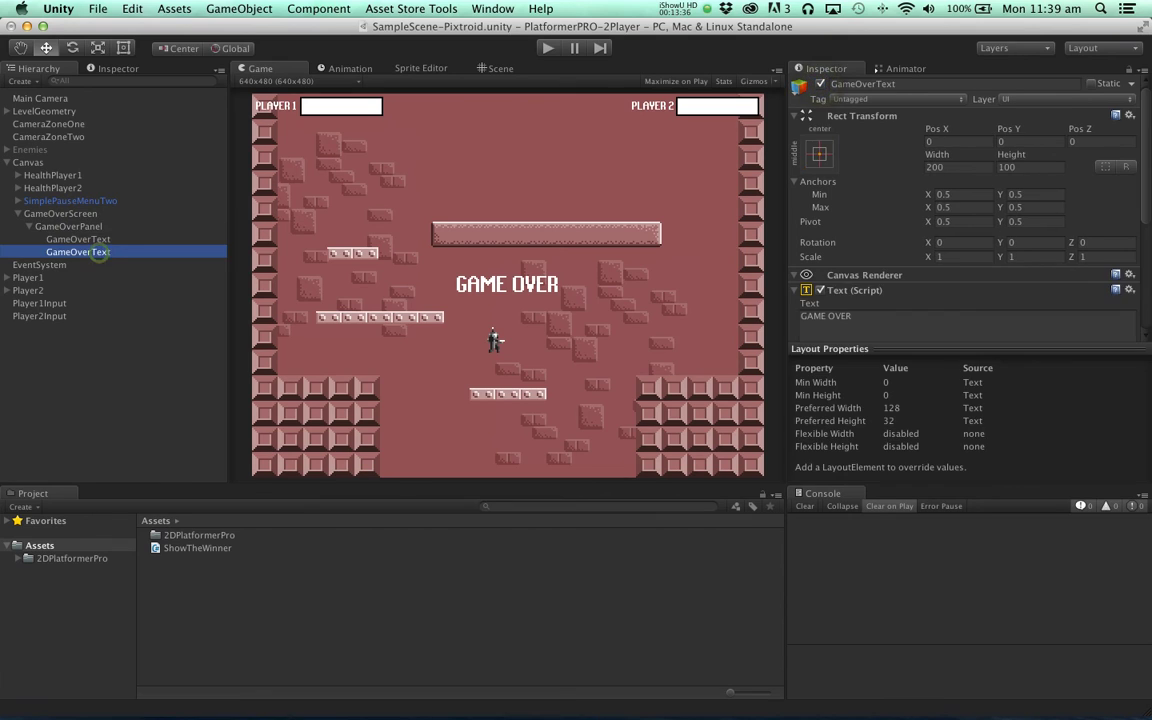
scroll(965, 220, "down", 2)
scroll(1012, 160, "up", 2)
left_click(1012, 141)
type("-32")
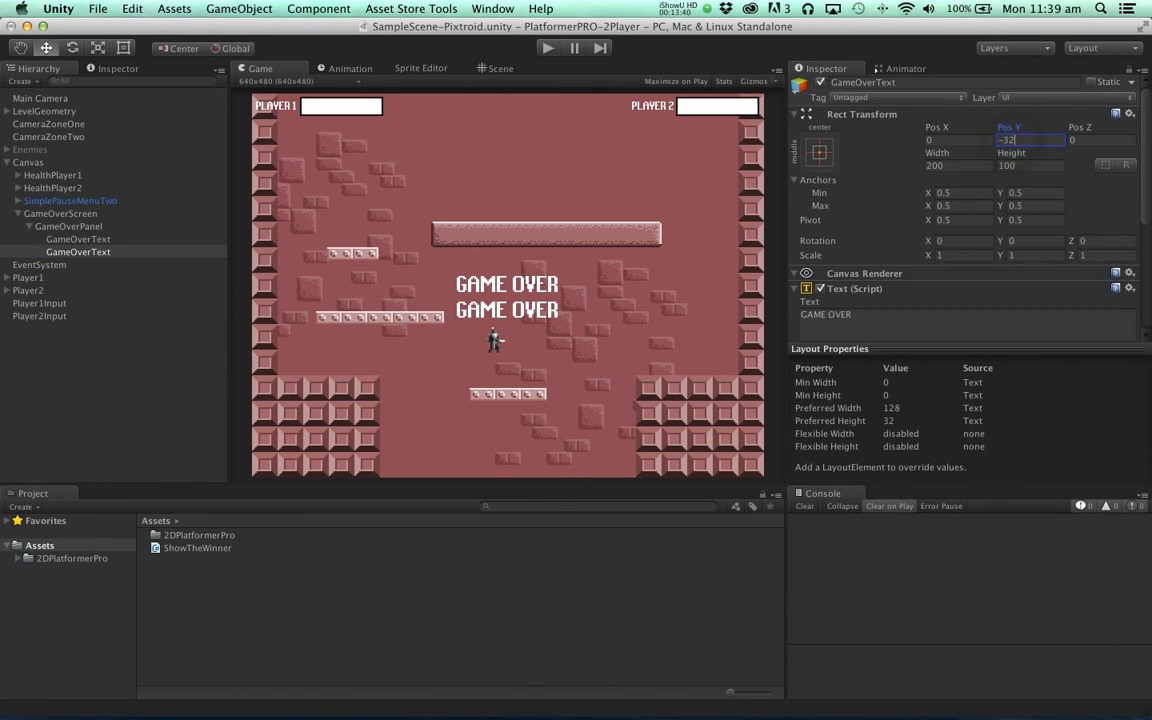
Change the second GameOverText's text to the sample message "Player one has been defeated!"
left_click(895, 324)
type("Player")
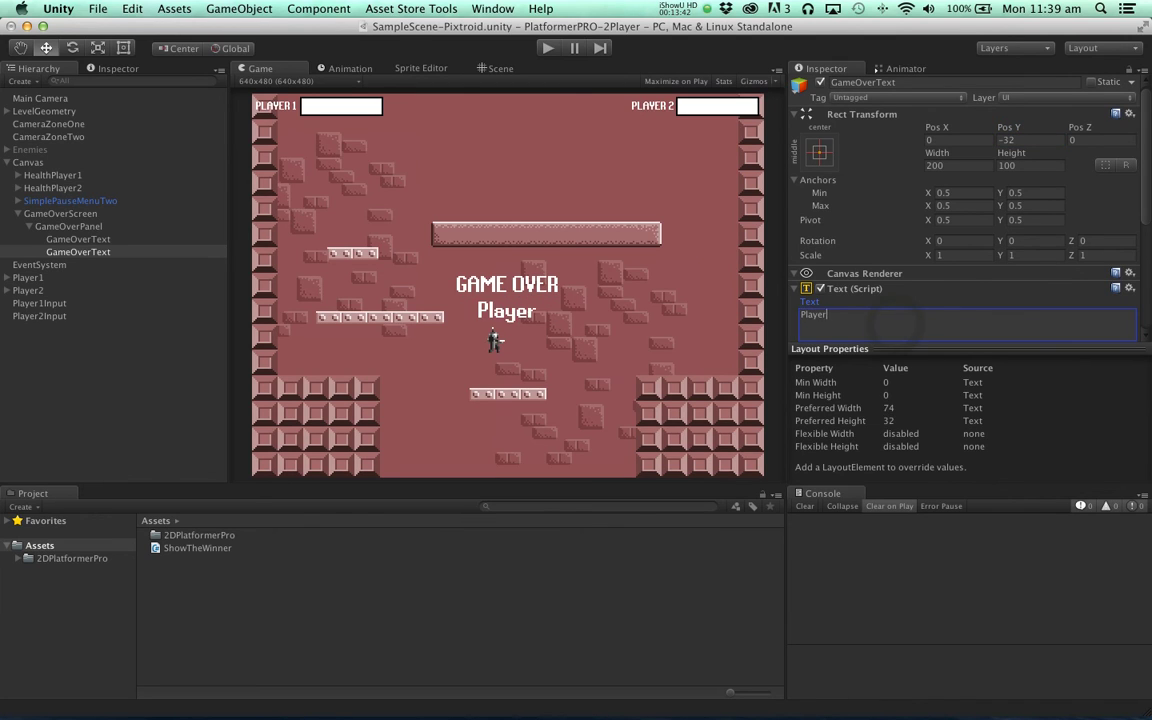
type(" one has been de")
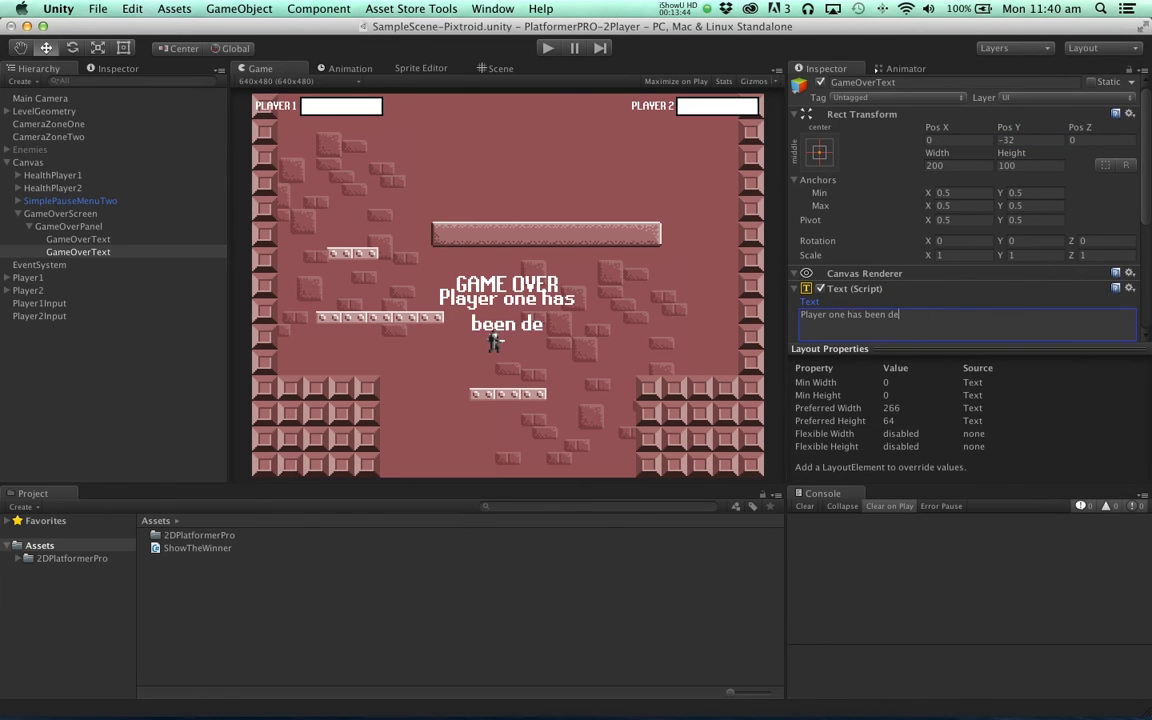
type("feated!")
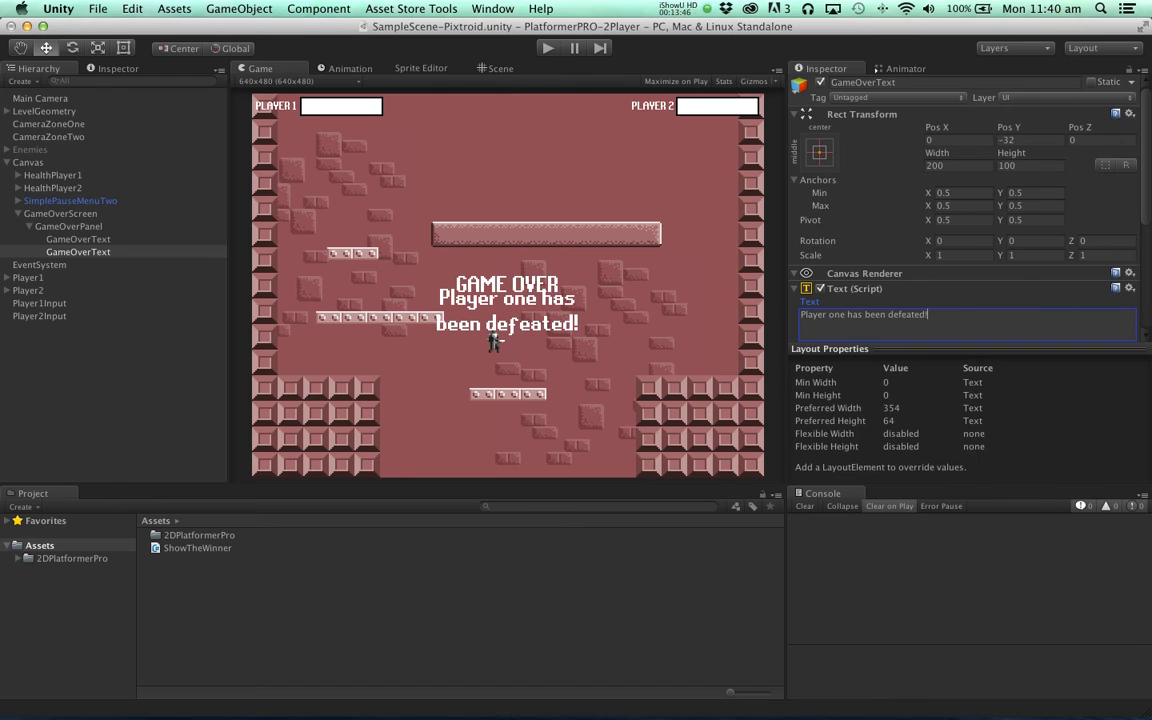
Set the message text's font size to 24 and its rectangle width to 300 so it fits on one line
scroll(965, 210, "down", 5)
left_click(953, 252)
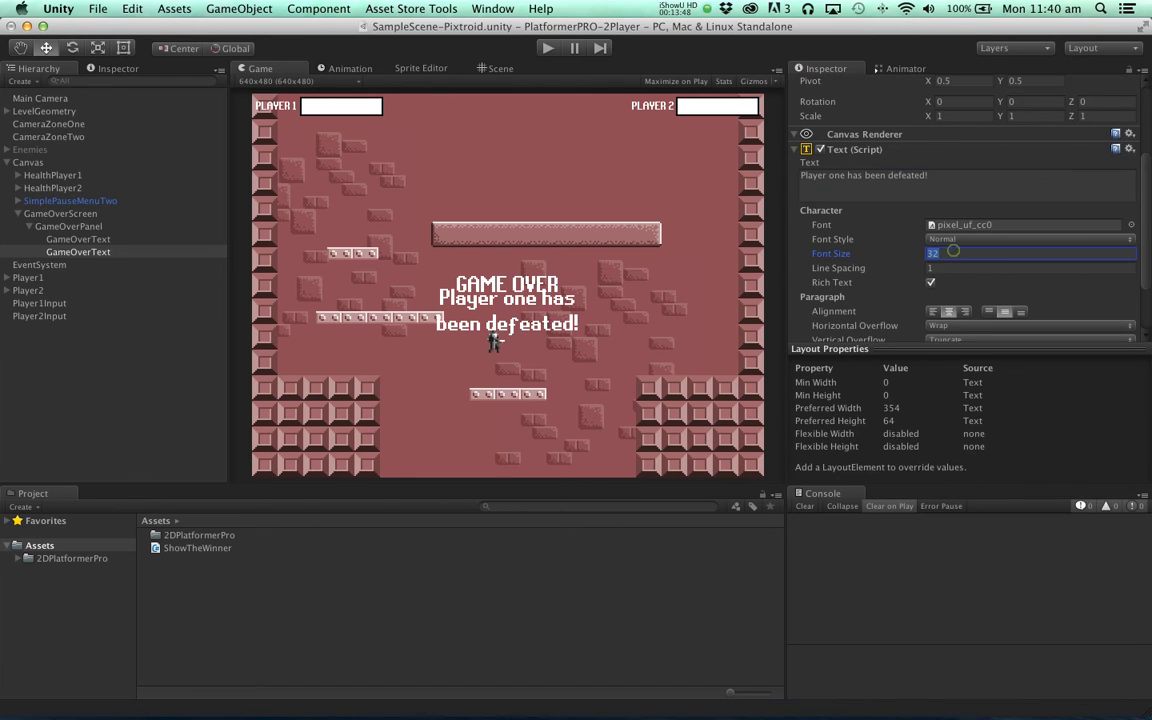
type("16")
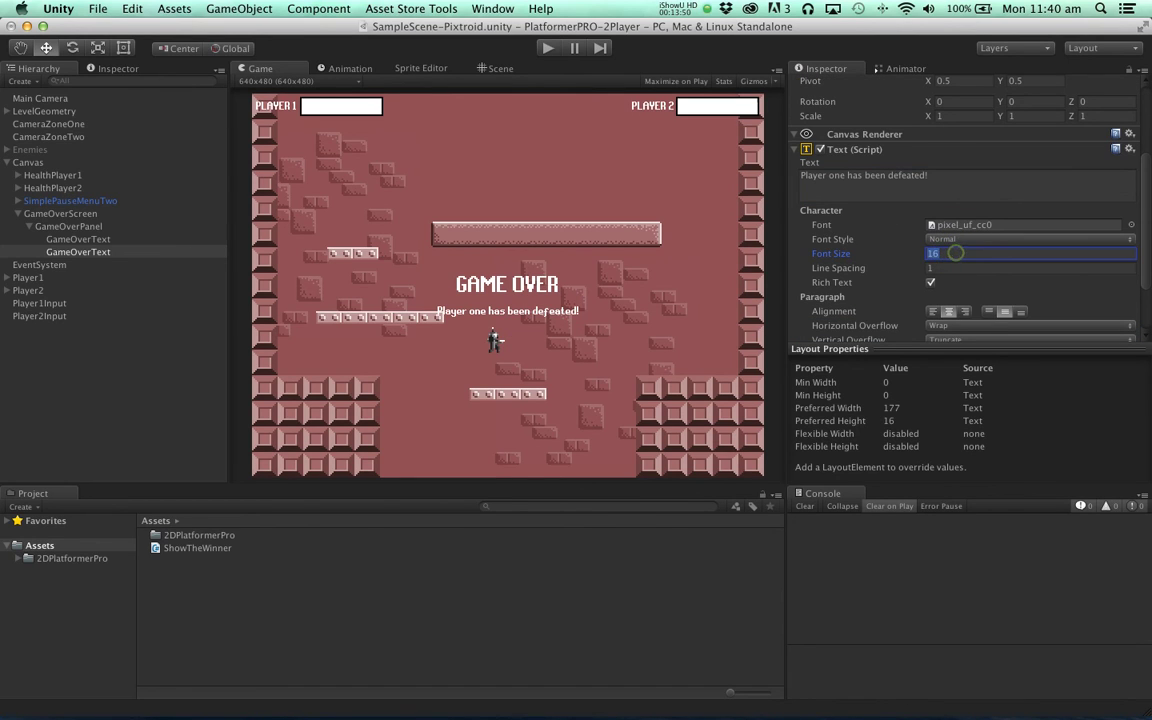
type("24")
scroll(965, 210, "up", 5)
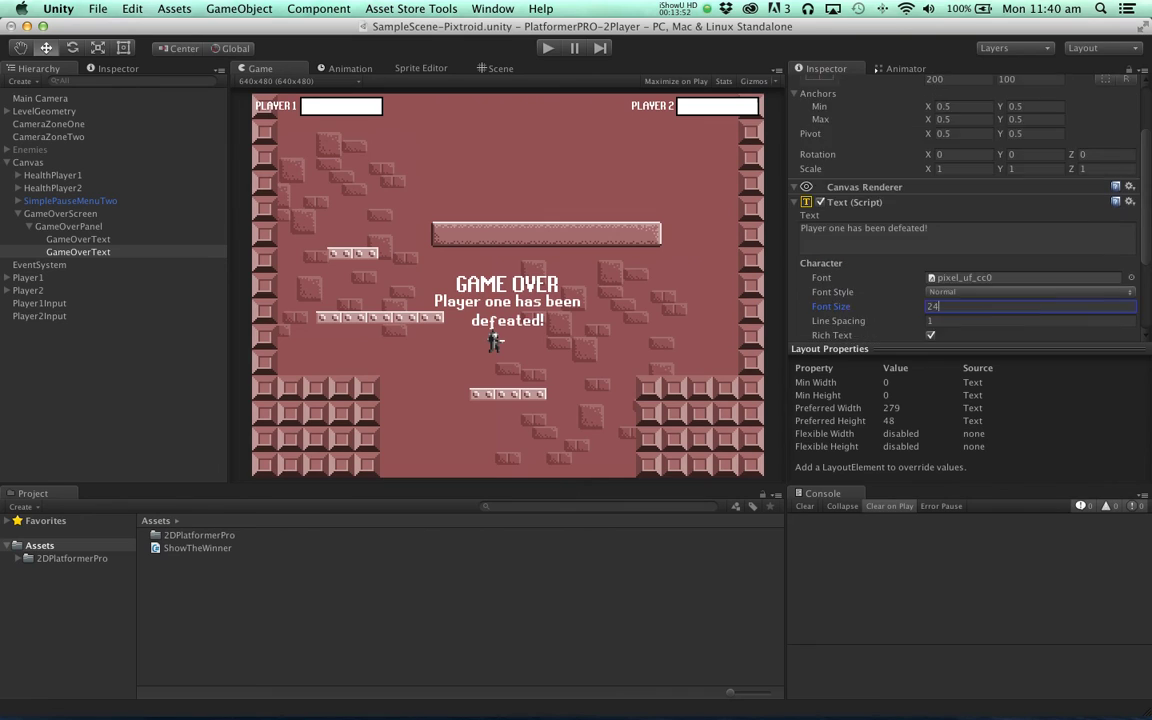
left_click(955, 168)
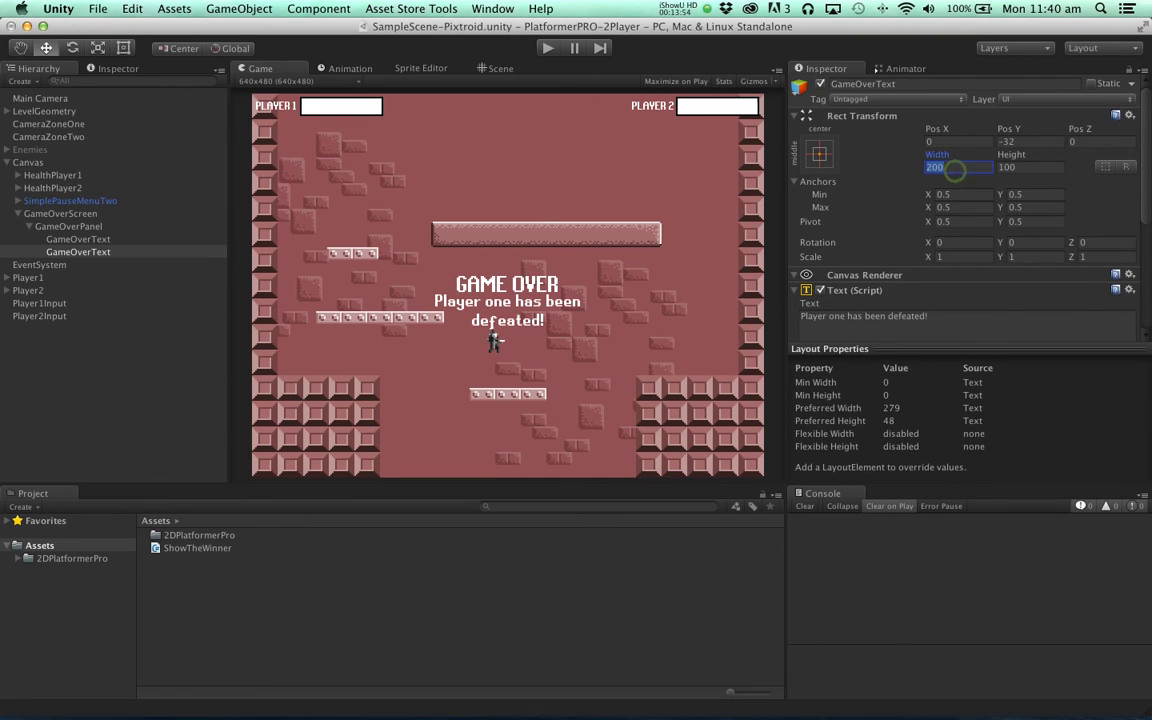
type("300")
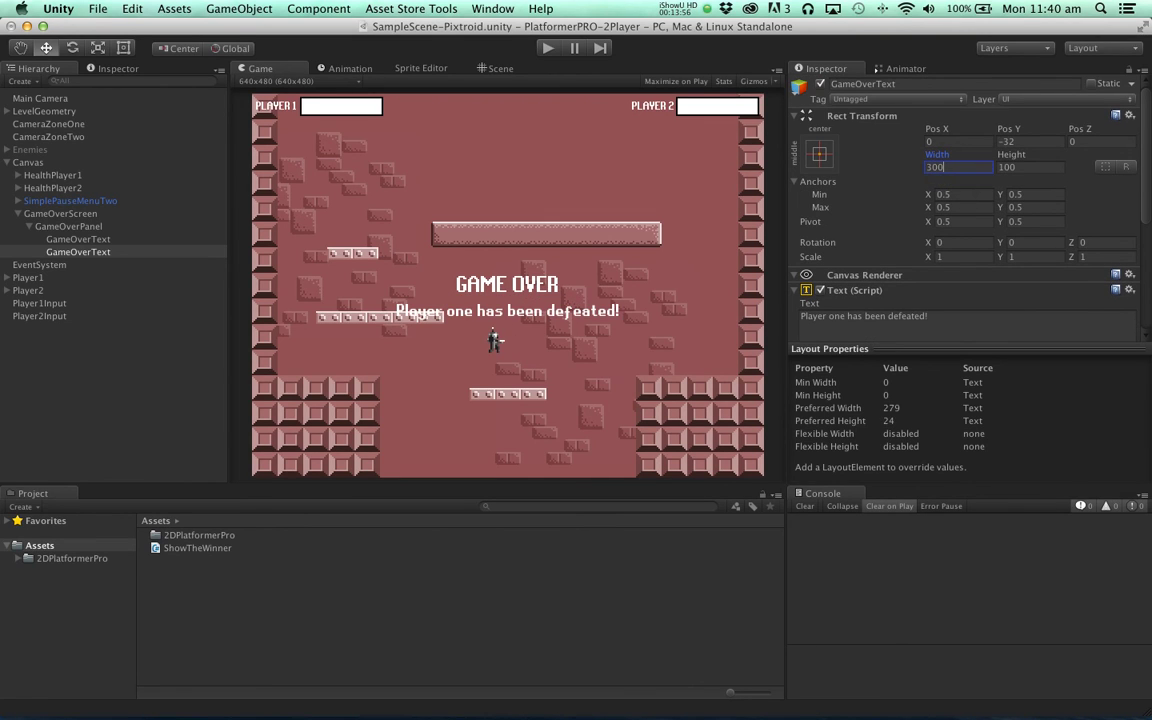
Set the message text's Pos Y to -64 to leave more space below GAME OVER
double_click(1006, 142)
type("-48")
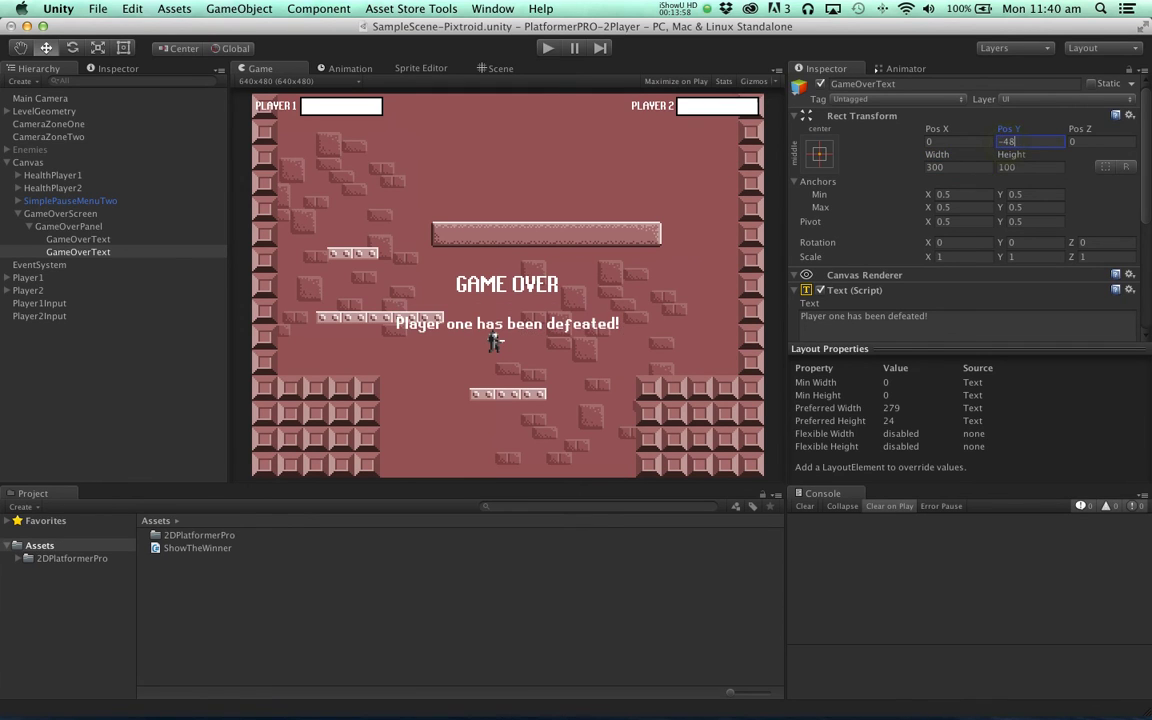
key("BackSpace")
key("BackSpace")
type("64")
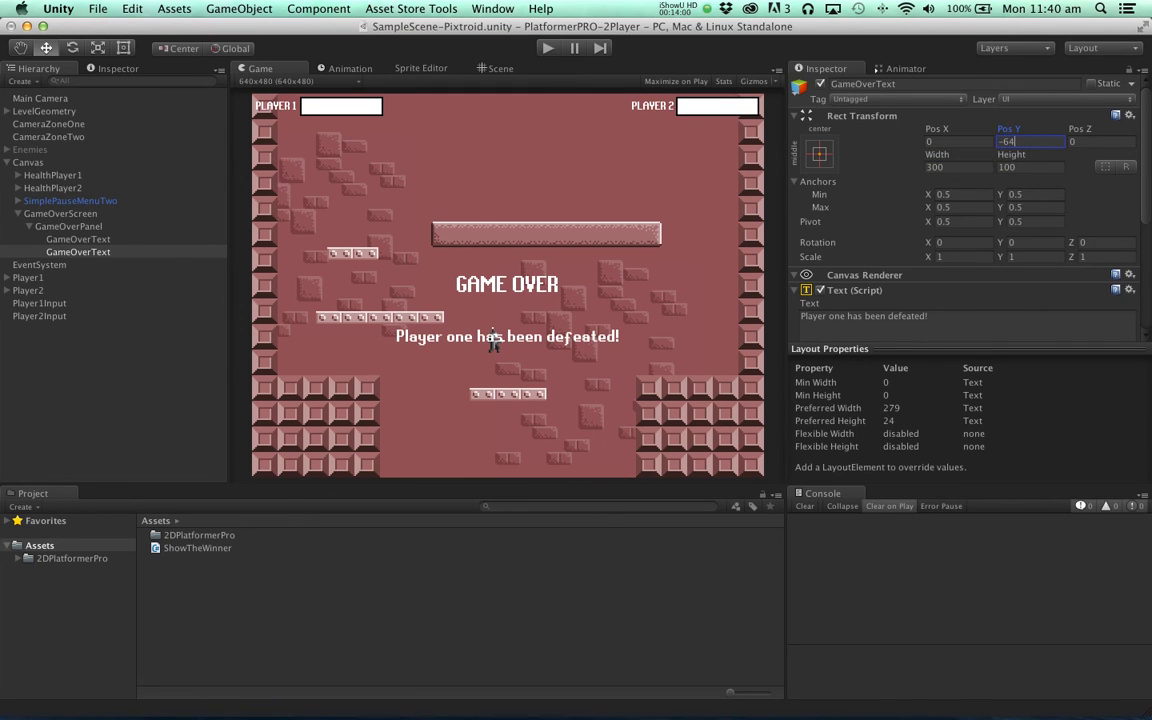
Clear the sample message from the second GameOverText so its text is empty
scroll(960, 200, "down", 6)
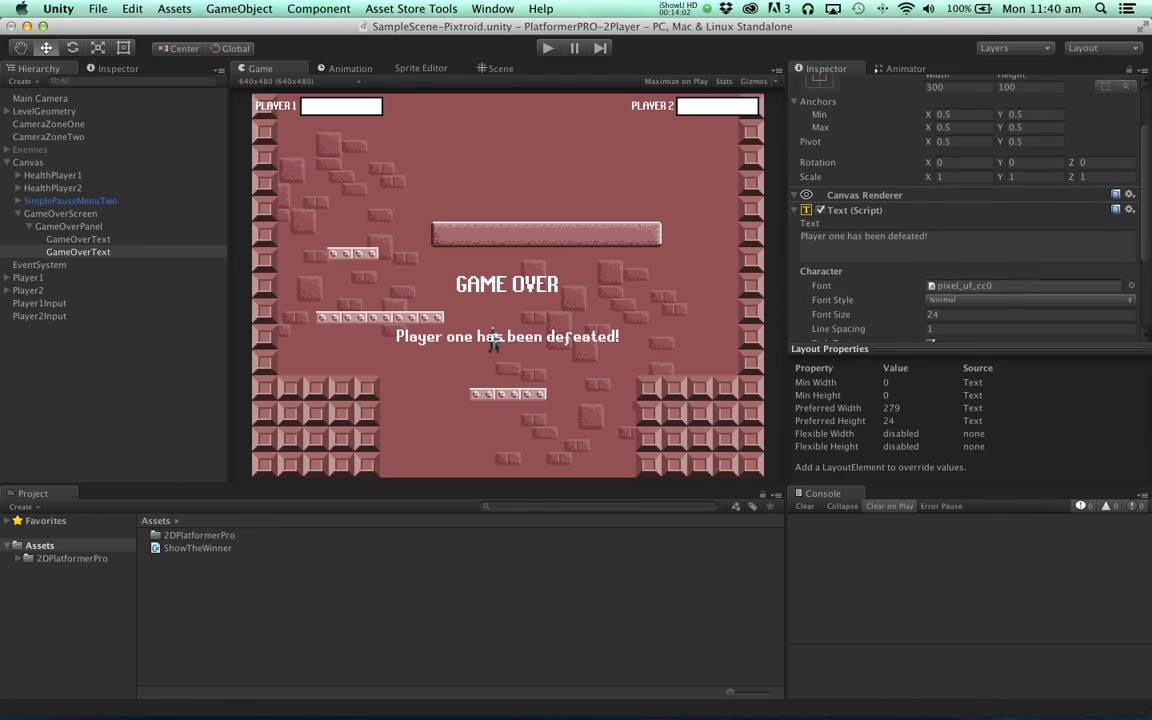
triple_click(987, 197)
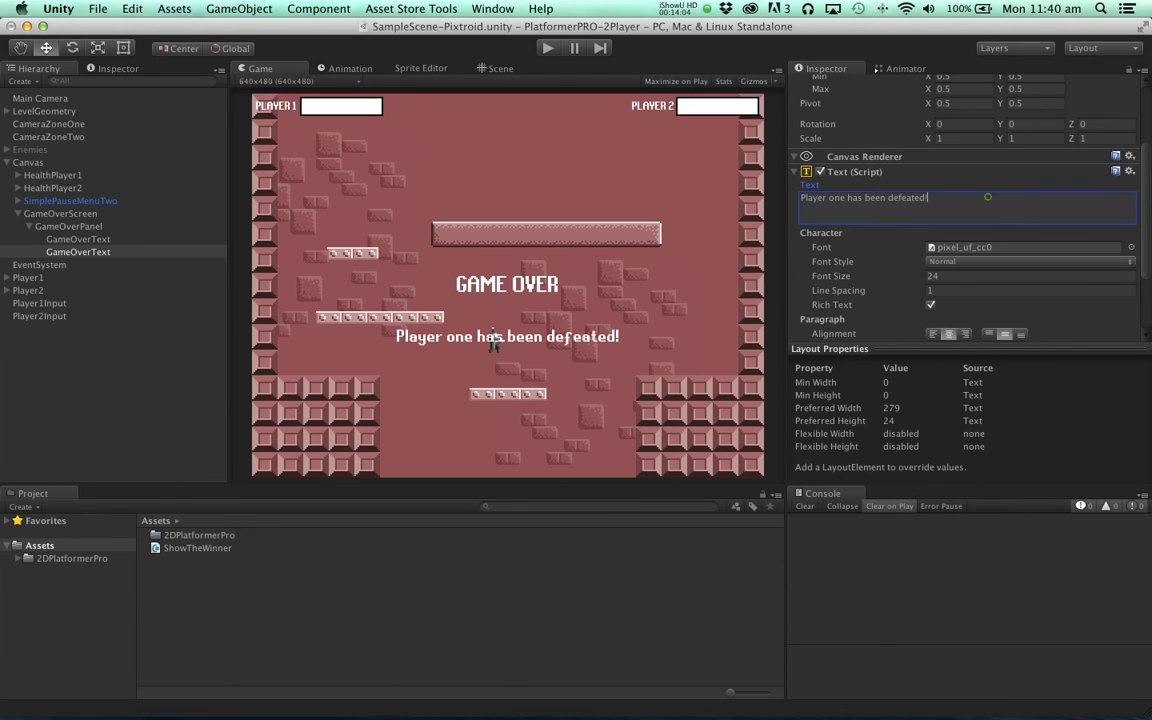
key("BackSpace")
Attach the ShowTheWinner script to the second GameOverText object
left_click(97, 252)
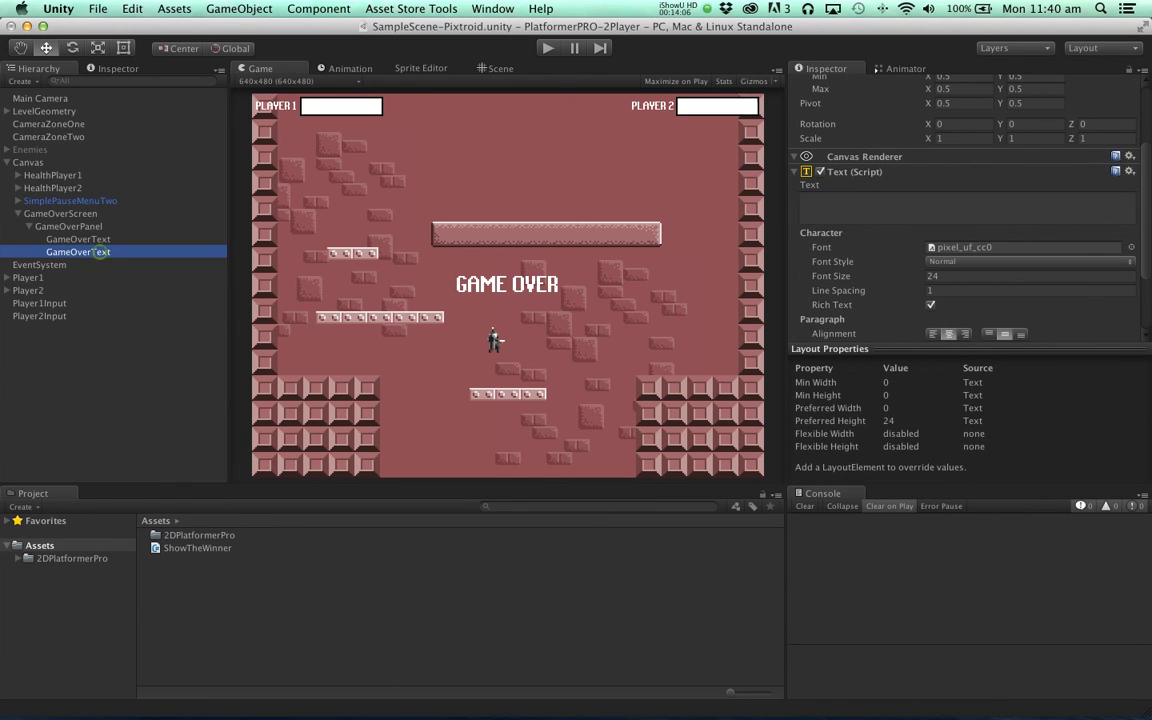
left_click_drag(198, 550, 120, 251)
scroll(963, 210, "down", 5)
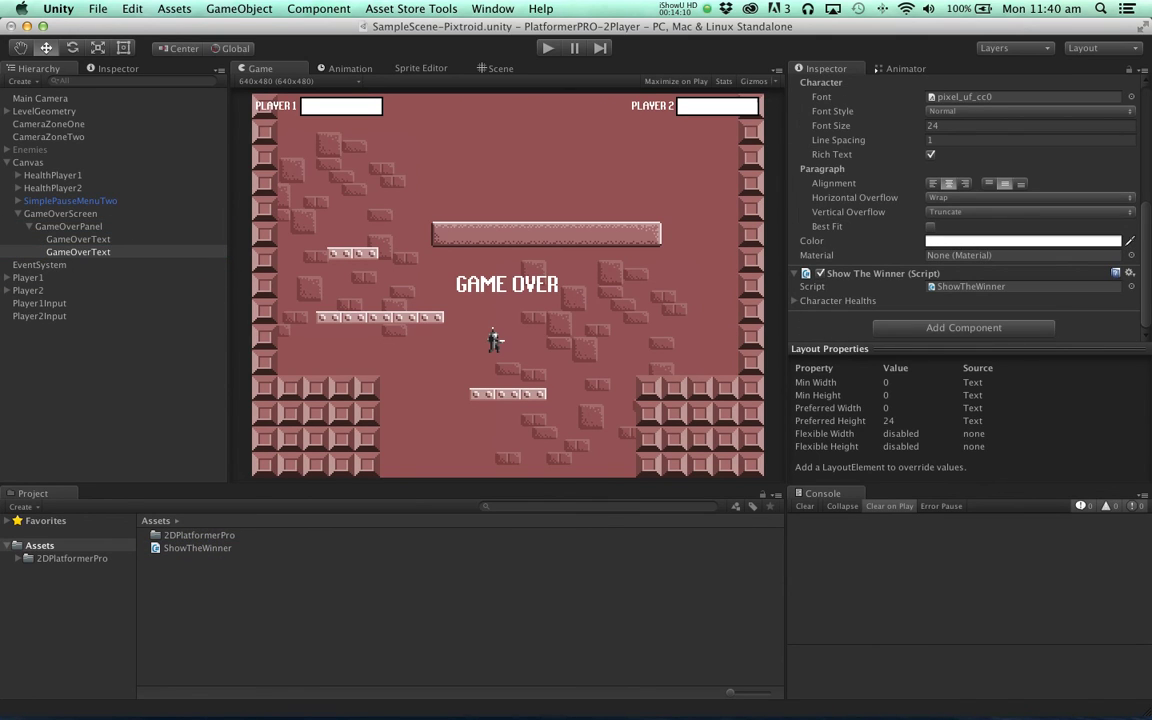
Set the Character Healths size to 2 and assign Player1 to Element 0 and Player2 to Element 1
left_click(800, 300)
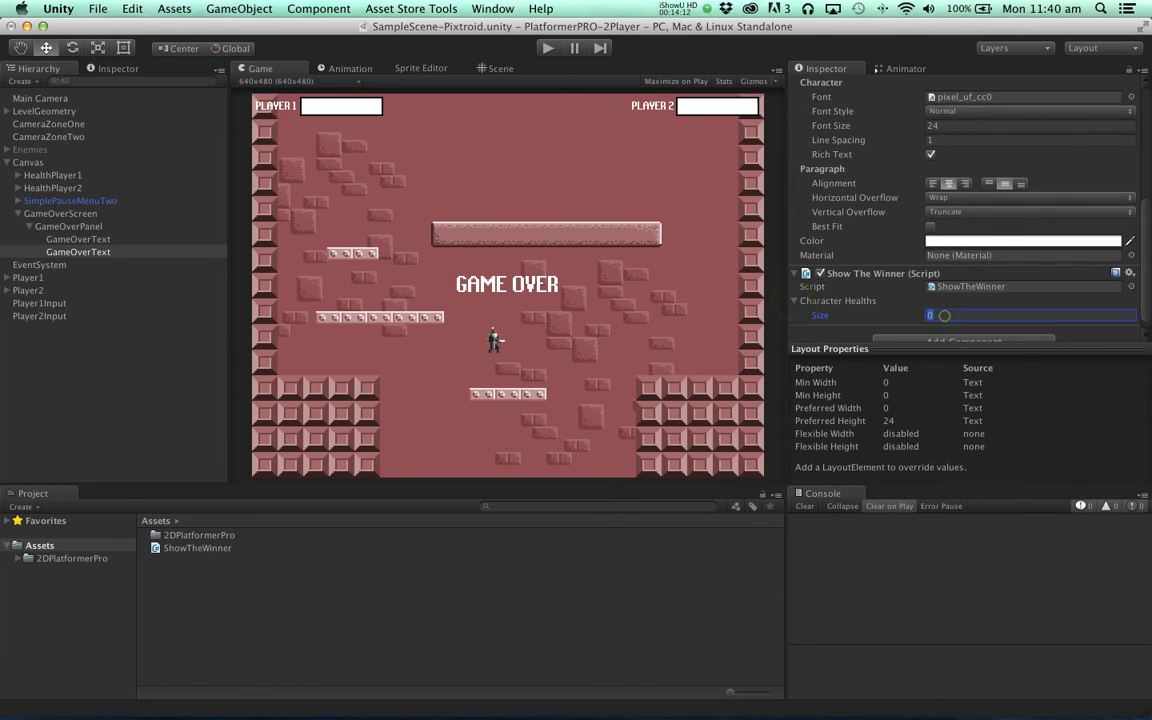
left_click(945, 315)
type("2")
key("Return")
scroll(960, 200, "down", 1)
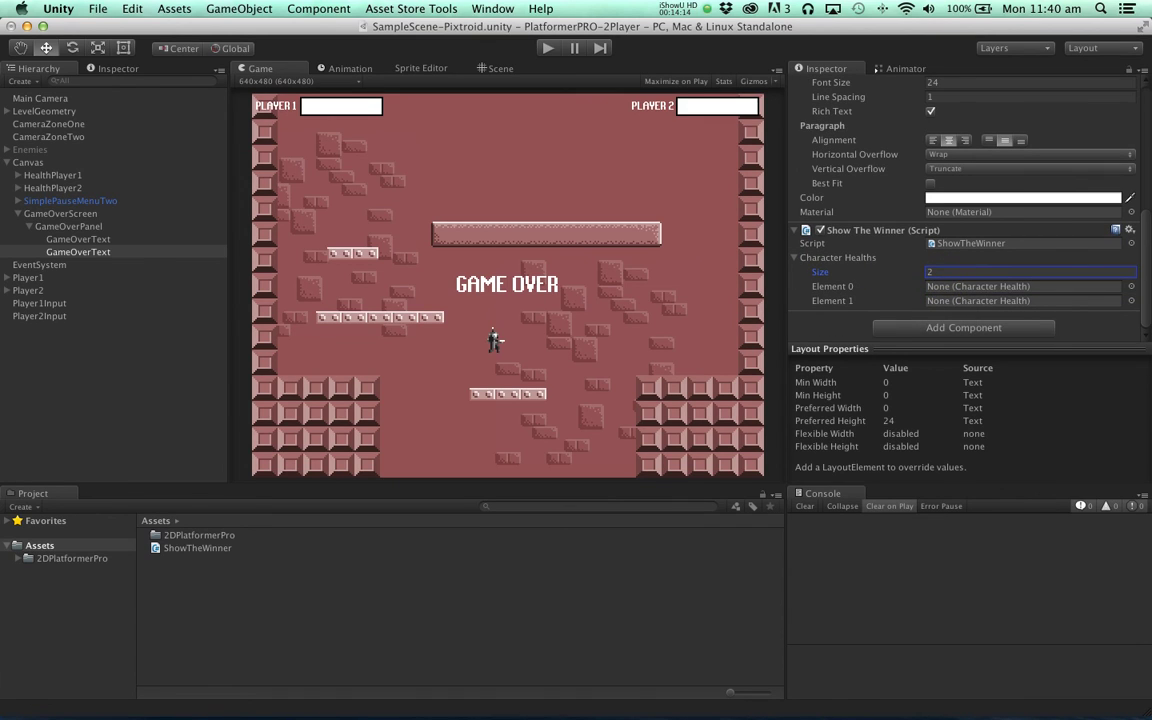
left_click_drag(28, 277, 980, 286)
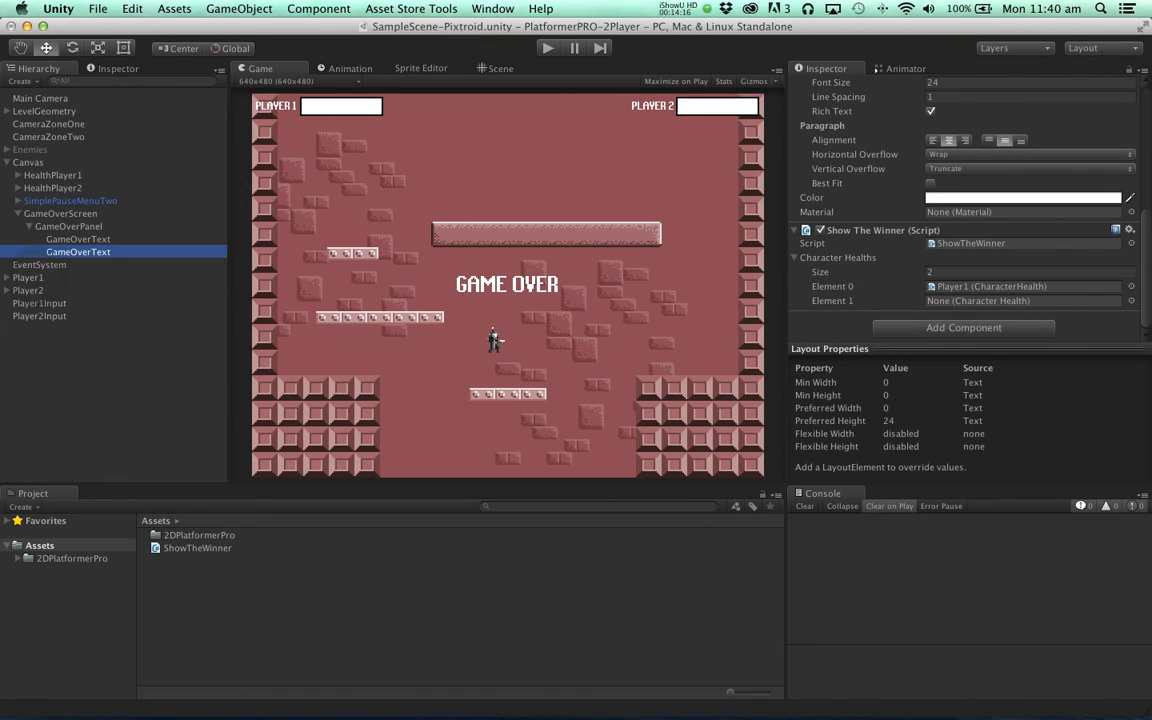
left_click_drag(28, 290, 980, 300)
Rename the second GameOverText object ShowTheWinnerText and deactivate the parent GameOverPanel
left_click(91, 253)
key("Left")
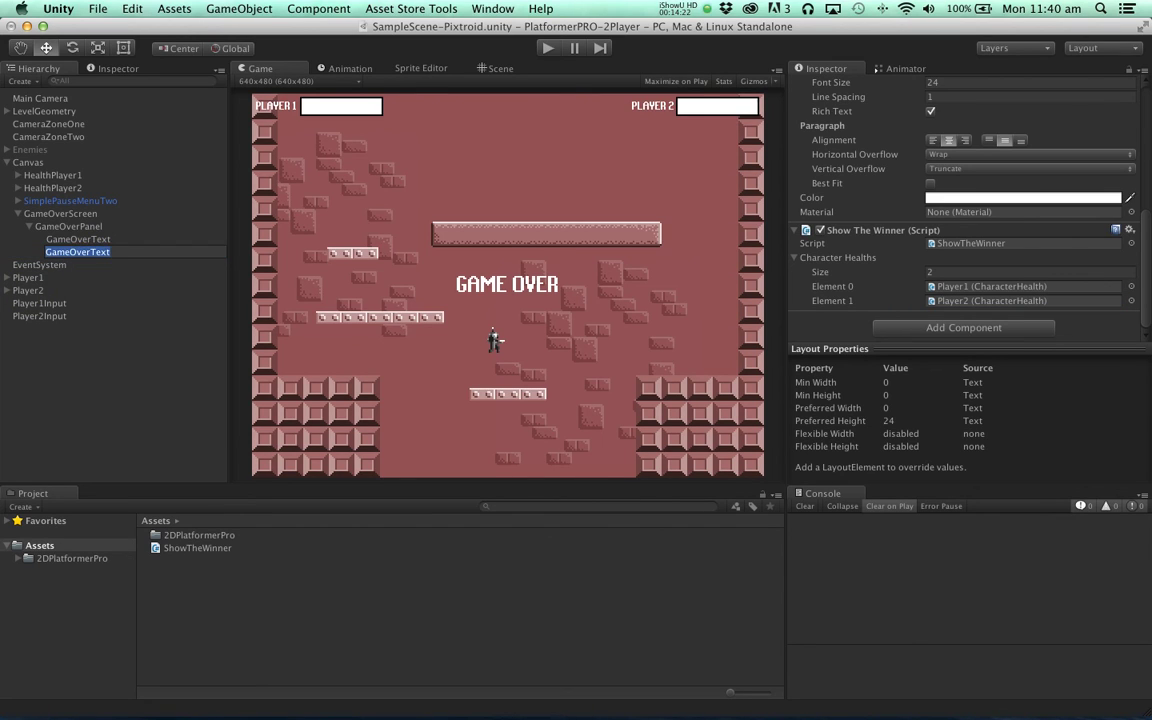
type("Sh")
key("Delete")
key("Return")
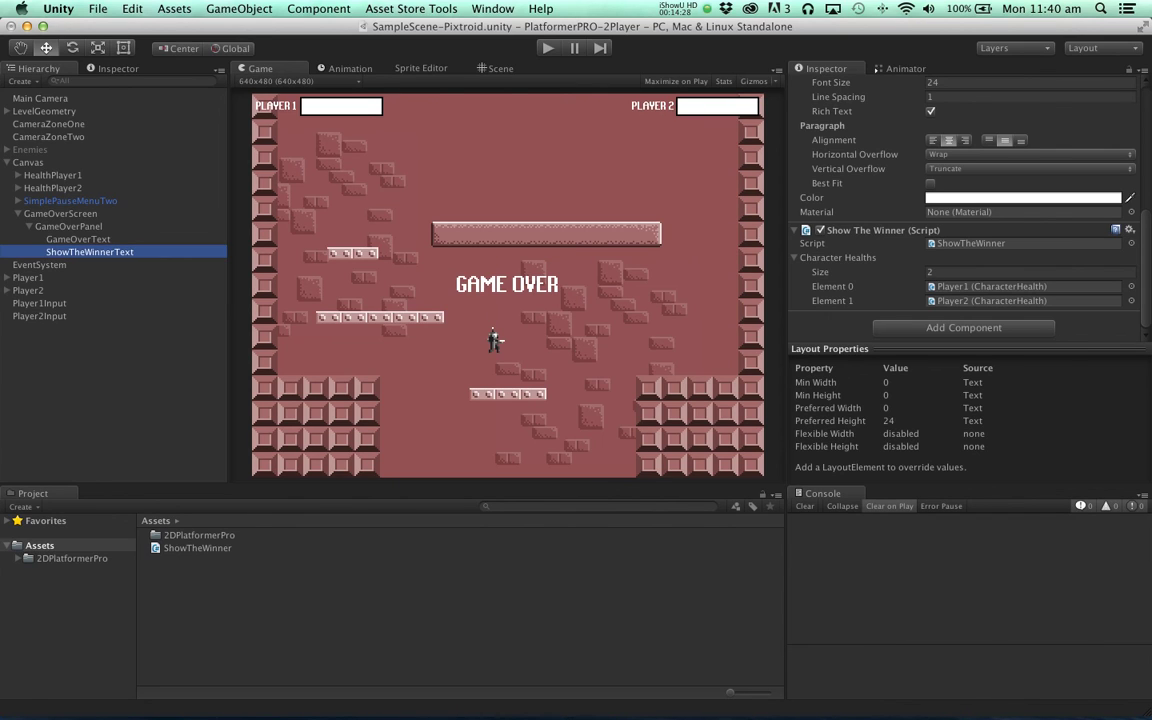
left_click(68, 226)
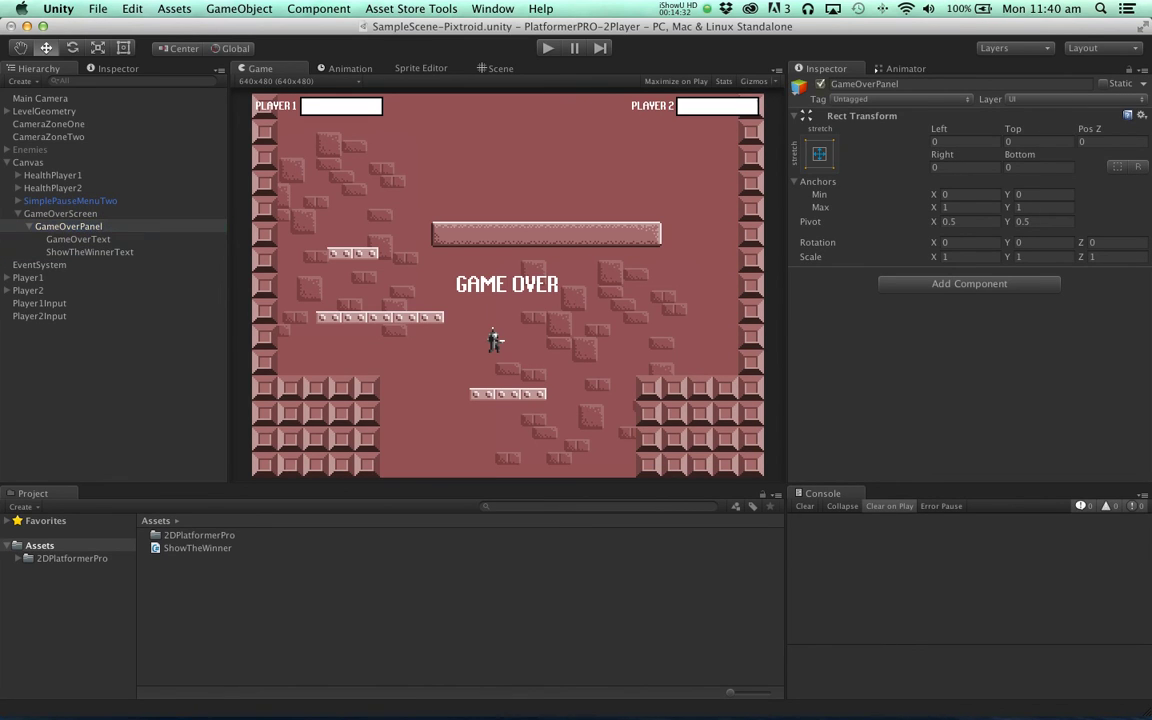
left_click(820, 84)
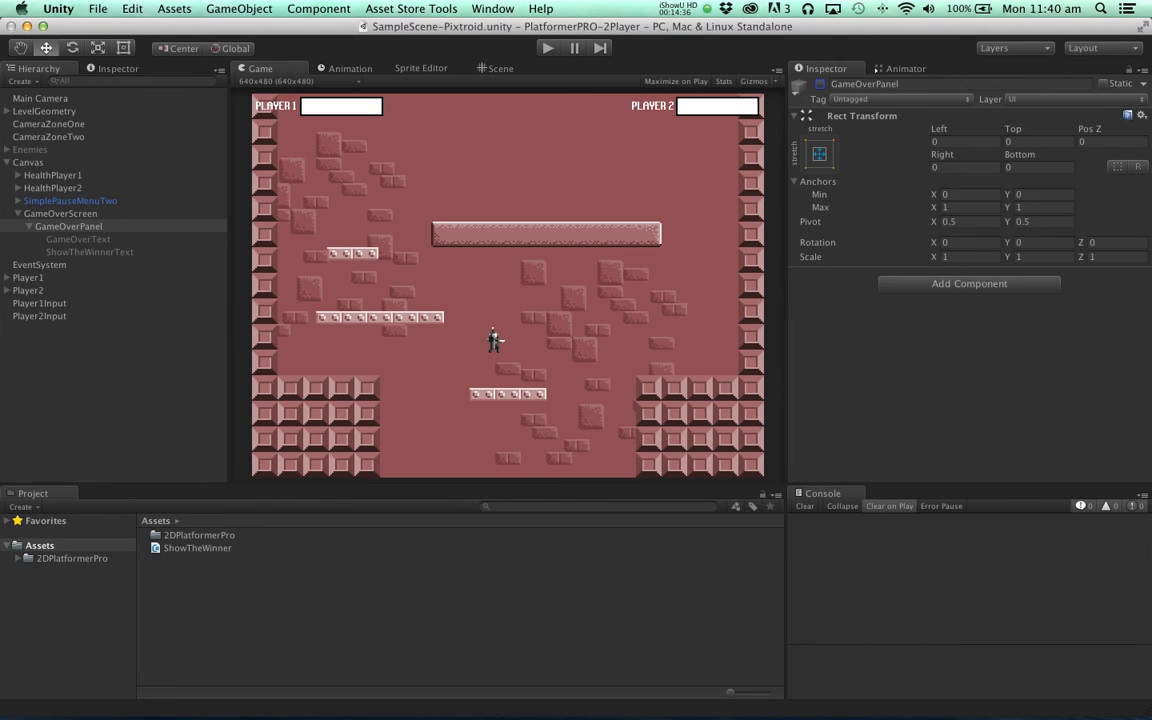
Play-test the scene by shooting Player 2 until all its lives are used up, check the game over message, and stop playing
left_click(547, 48)
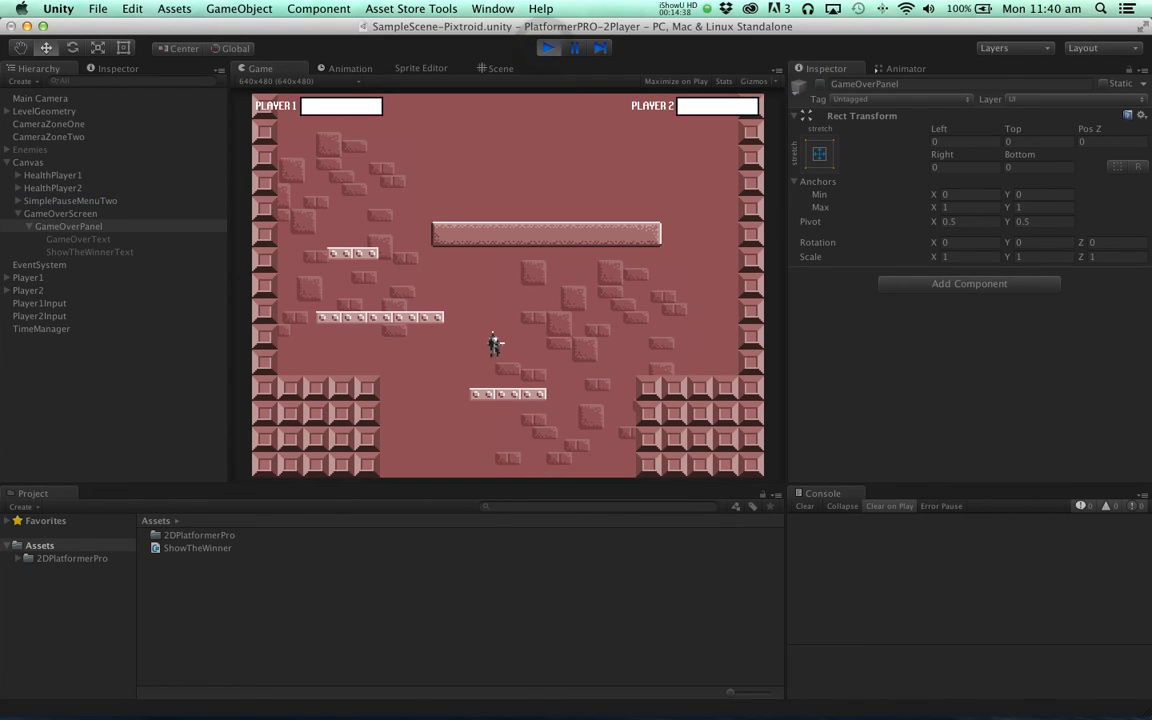
key("c")
key("c")
key("c")
key("c")
key("c")
key("c")
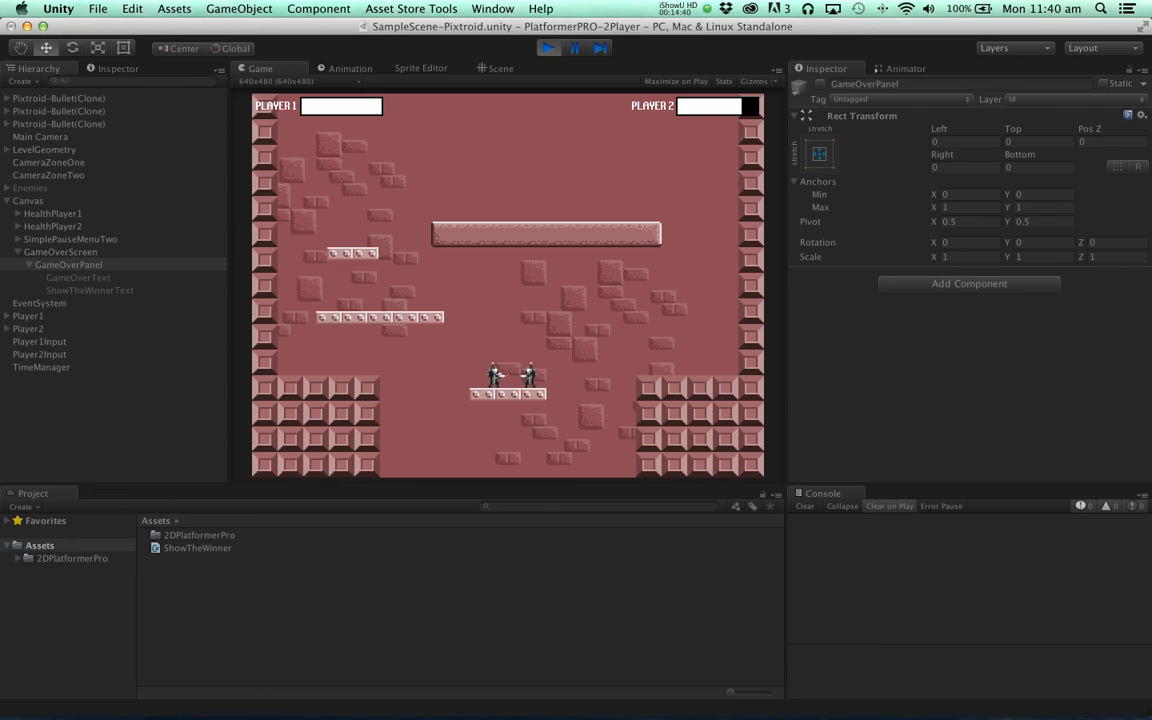
key("c")
key("c")
key("c")
key("c")
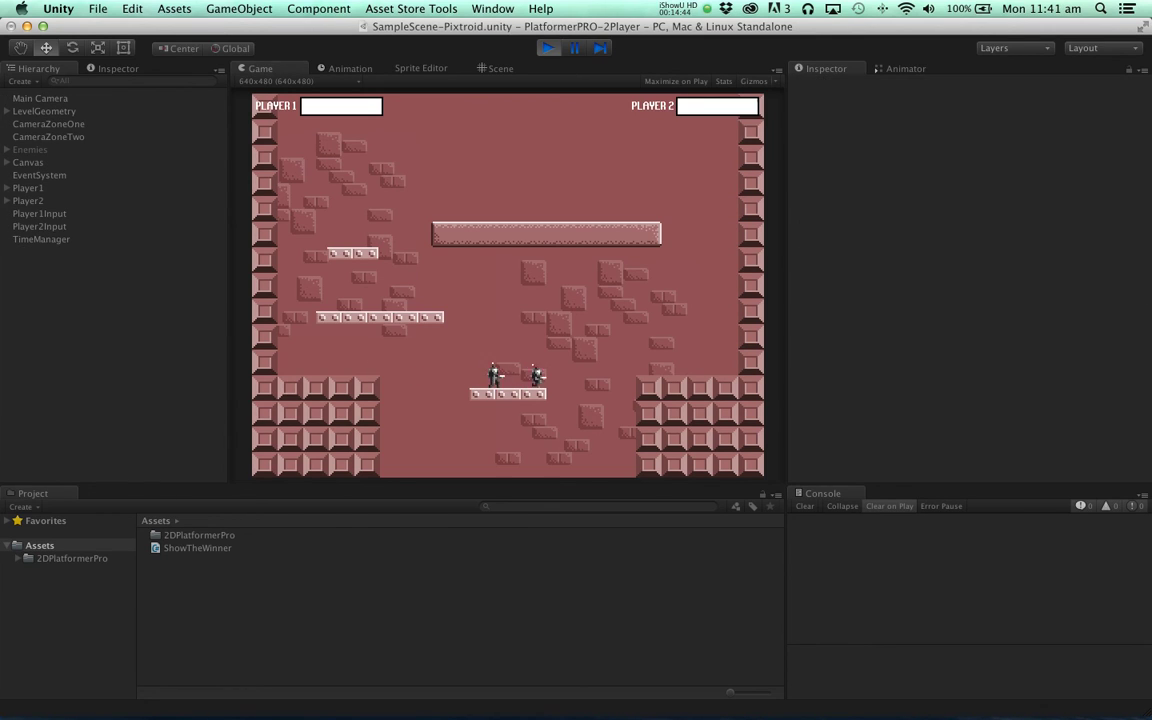
key("c")
key("c")
key("c")
key("c")
key("c")
key("c")
key("c")
key("c")
key("c")
key("c")
key("c")
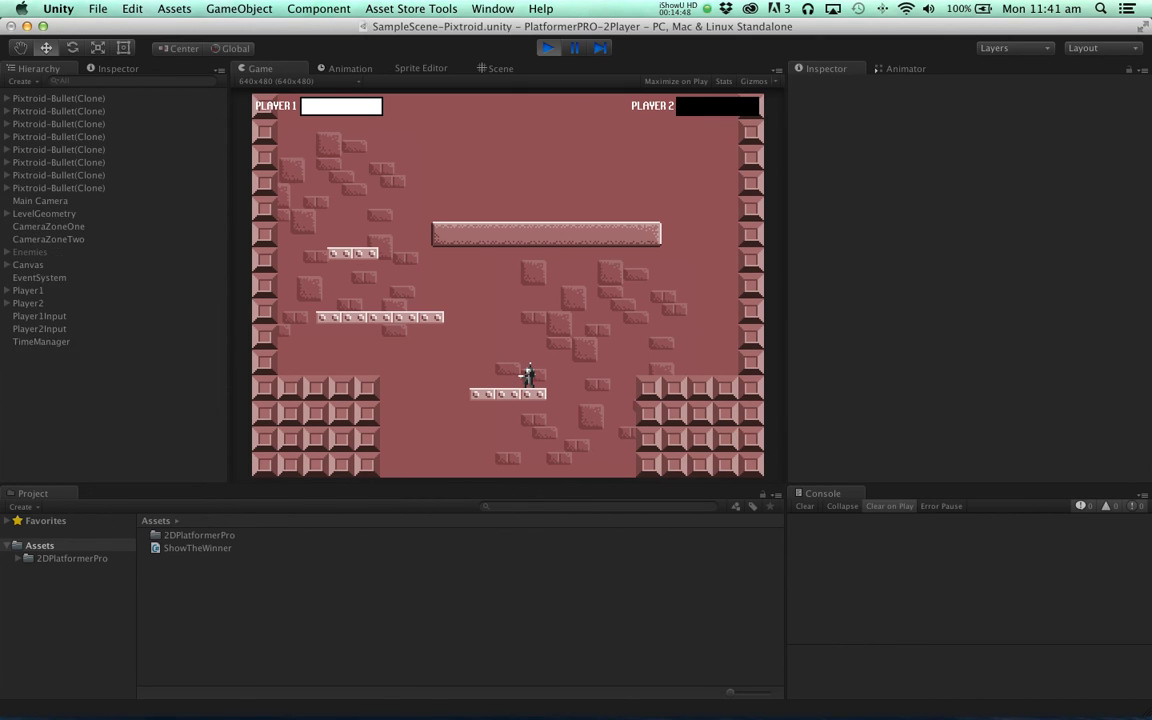
key("c")
key("c")
key("c")
key("c")
key("c")
key("c")
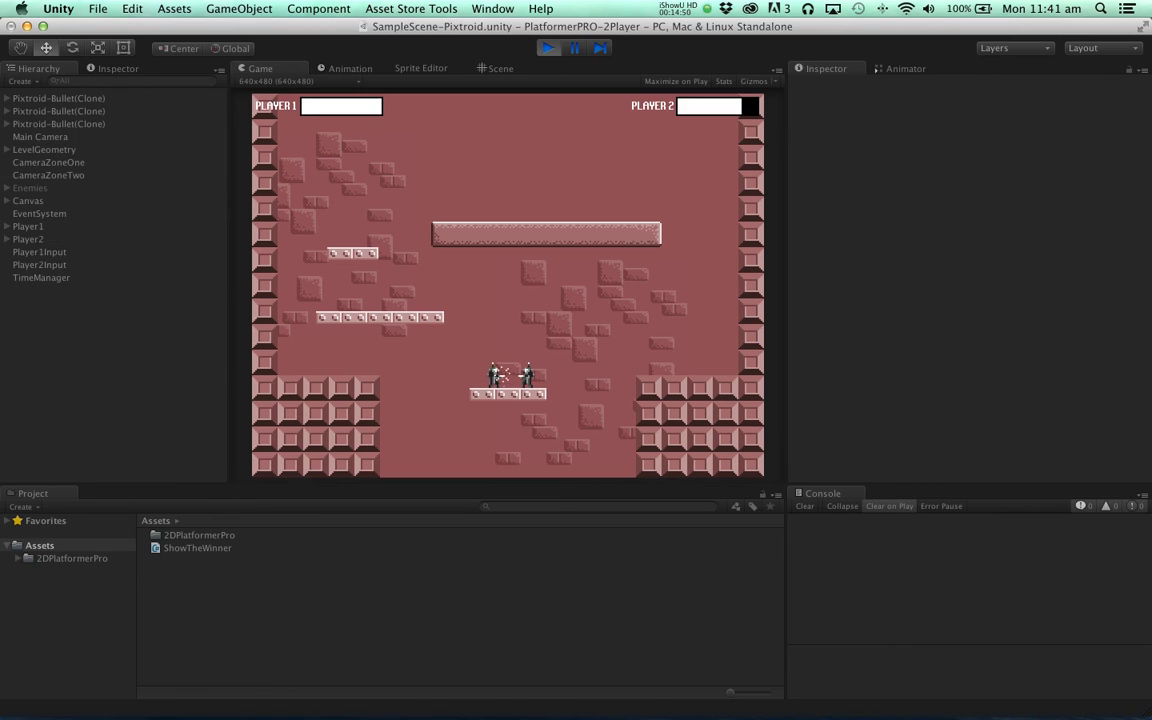
key("space")
key("space")
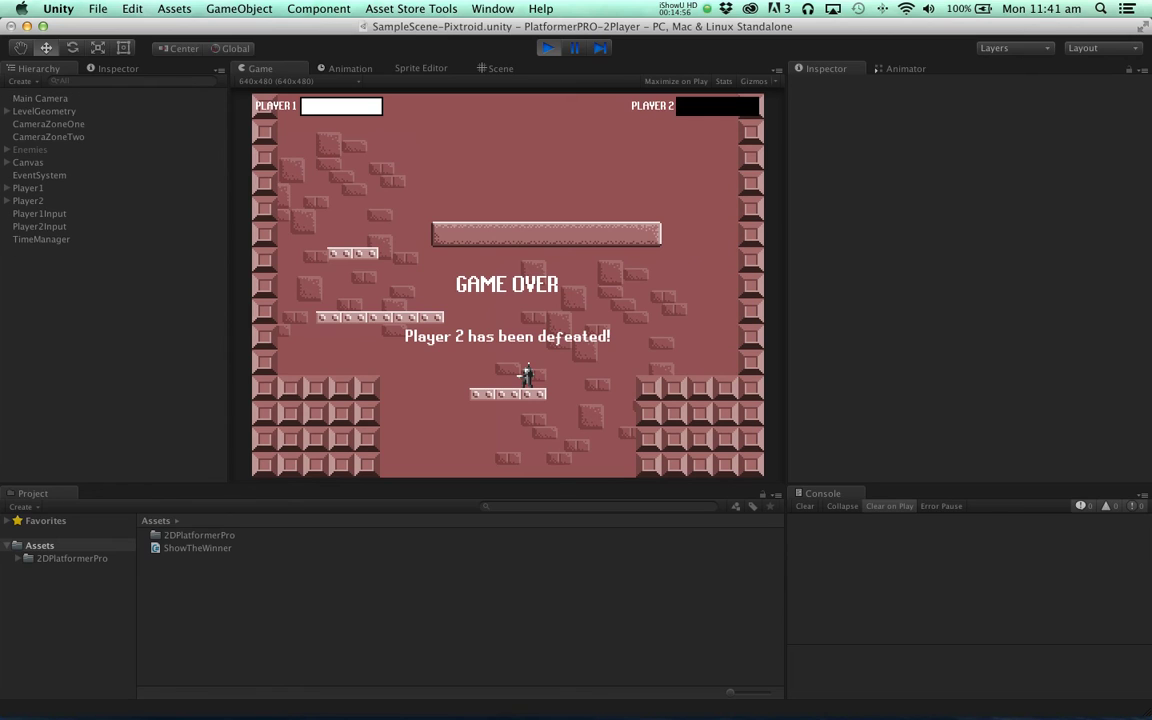
key("super+p")
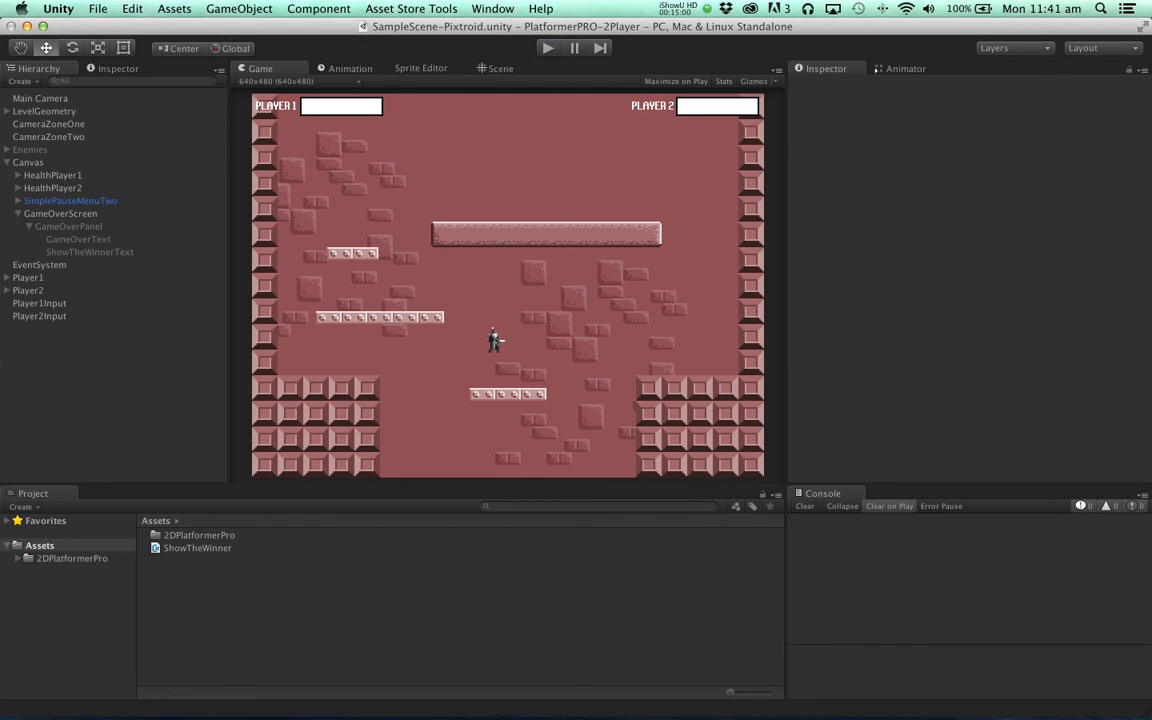
Collapse GameOverScreen in the hierarchy and set Player1's position to X -8, Y -1.5
left_click(17, 213)
left_click(27, 240)
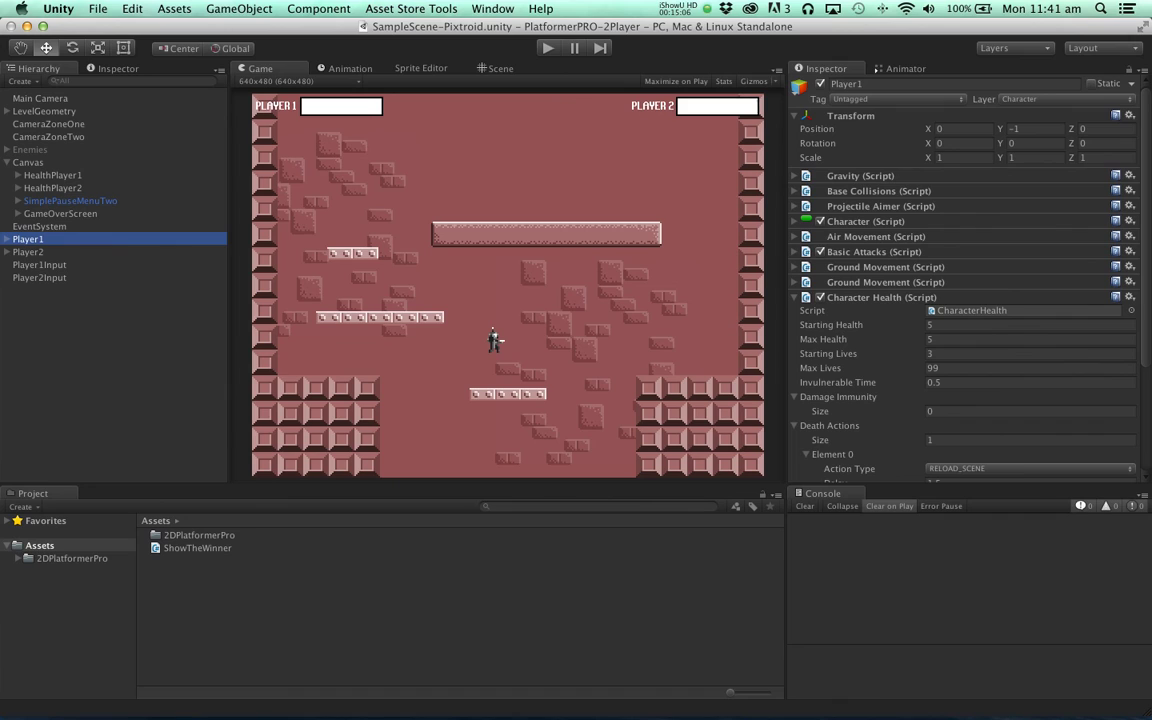
left_click(953, 129)
type("-8")
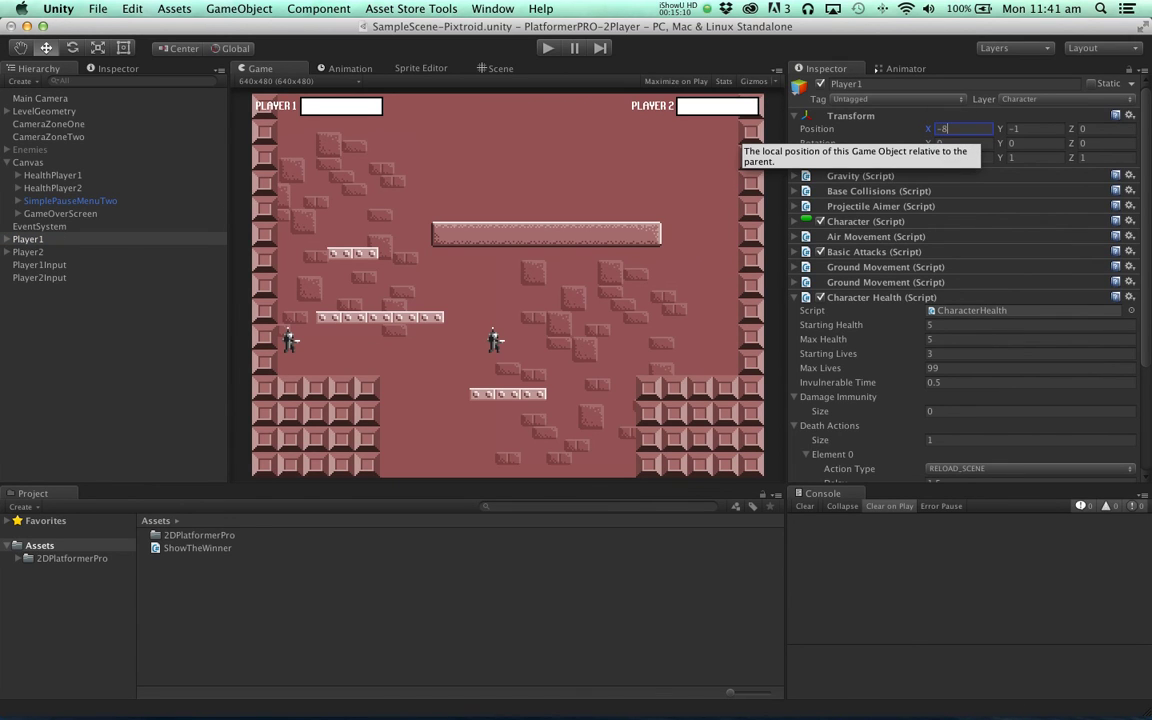
key("Tab")
type("-2")
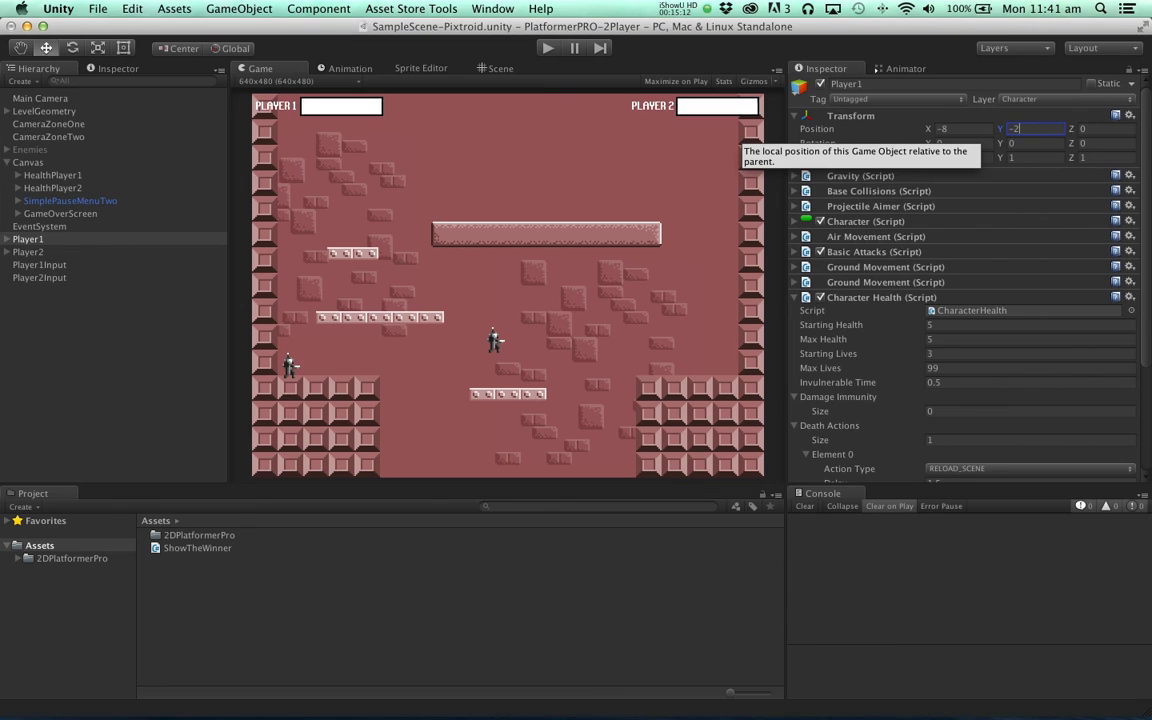
key("BackSpace")
type("1.5")
Set Player2's position to X 9, Y -1.5 on the opposite side of the level
left_click(40, 252)
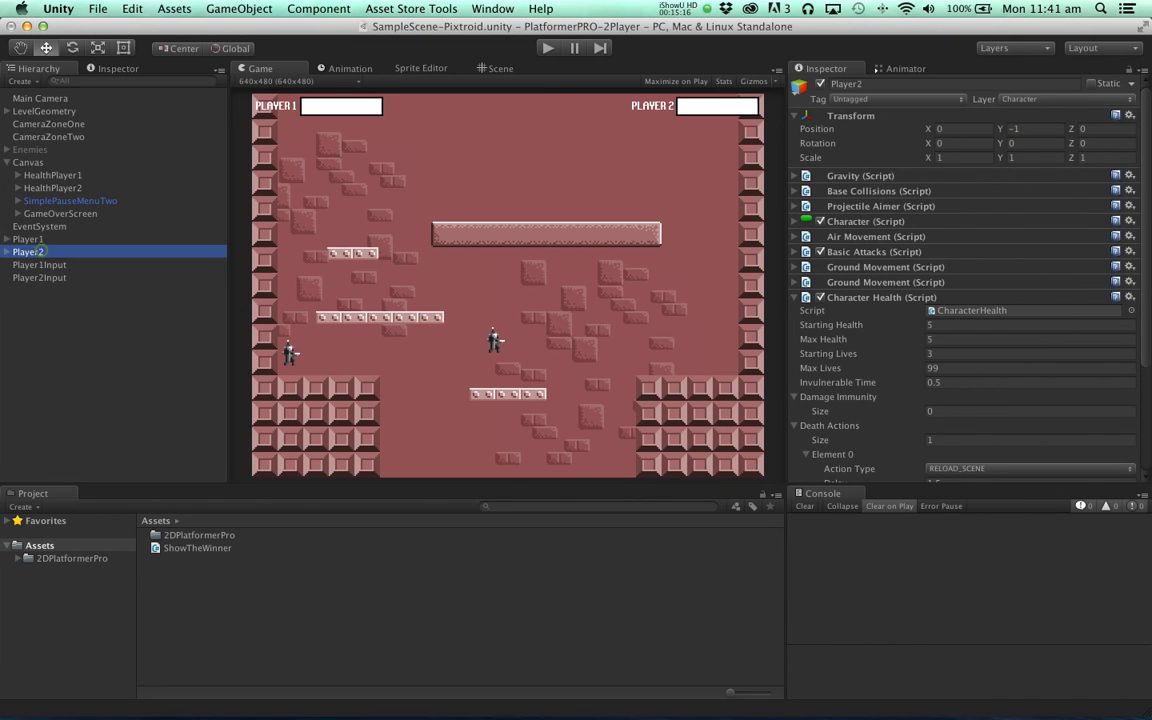
left_click(960, 128)
key("BackSpace")
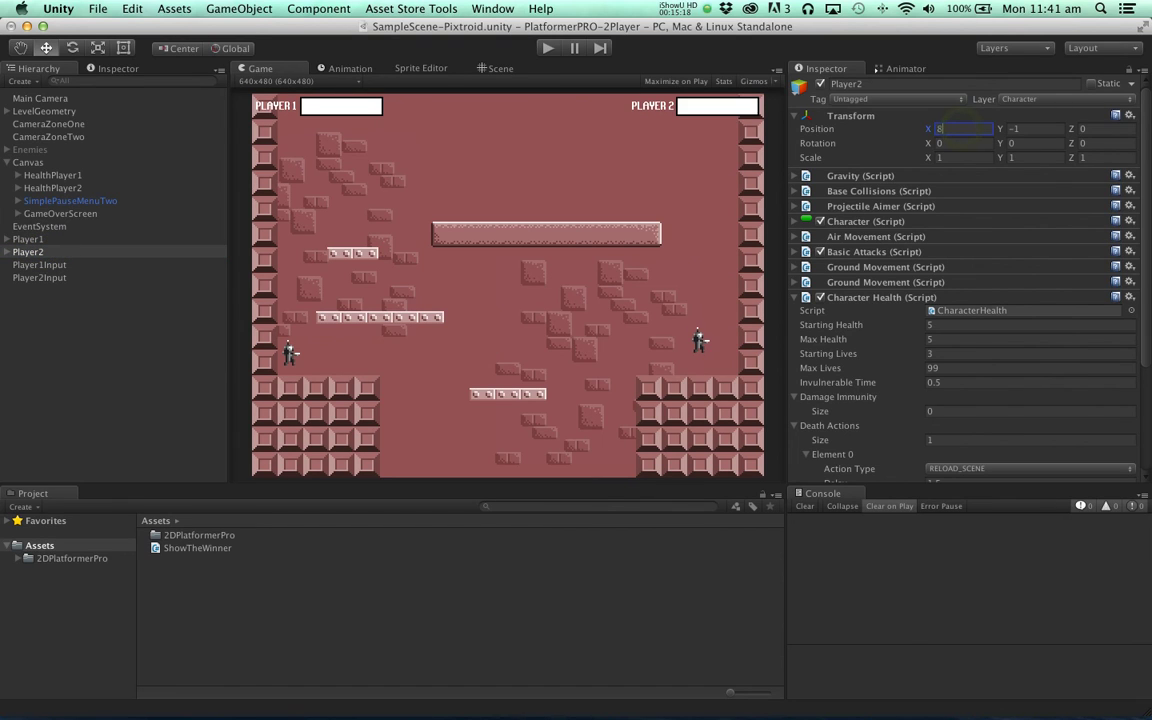
type("9")
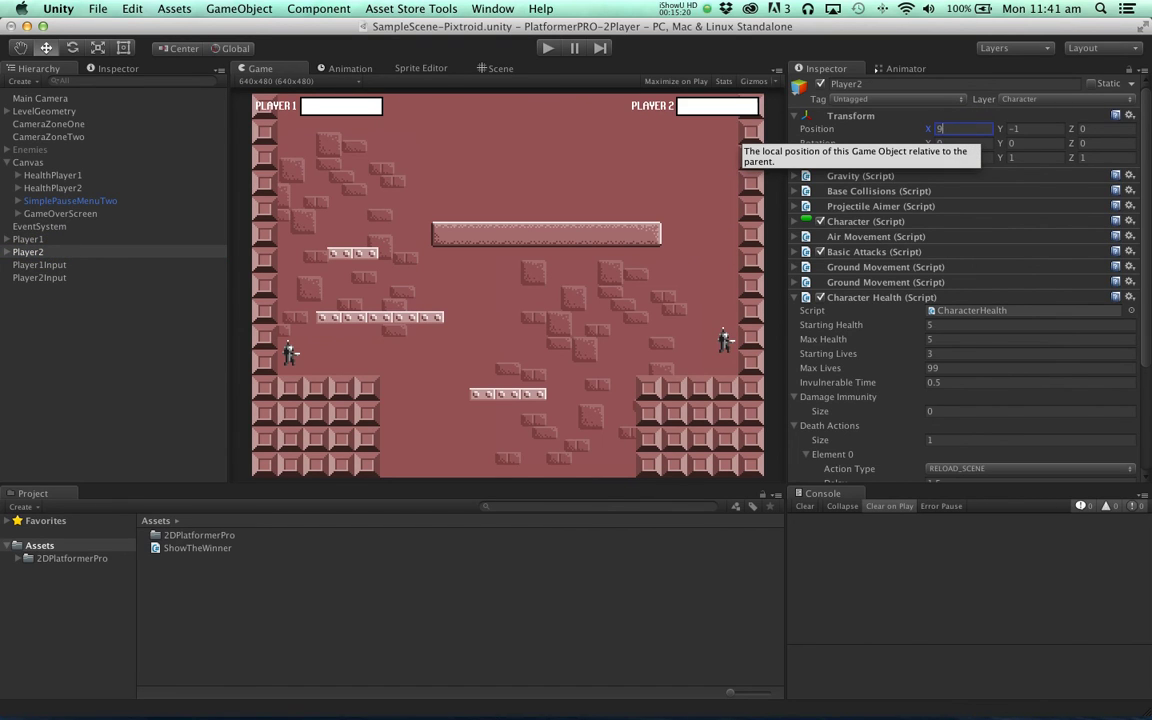
key("Tab")
type("-1.5")
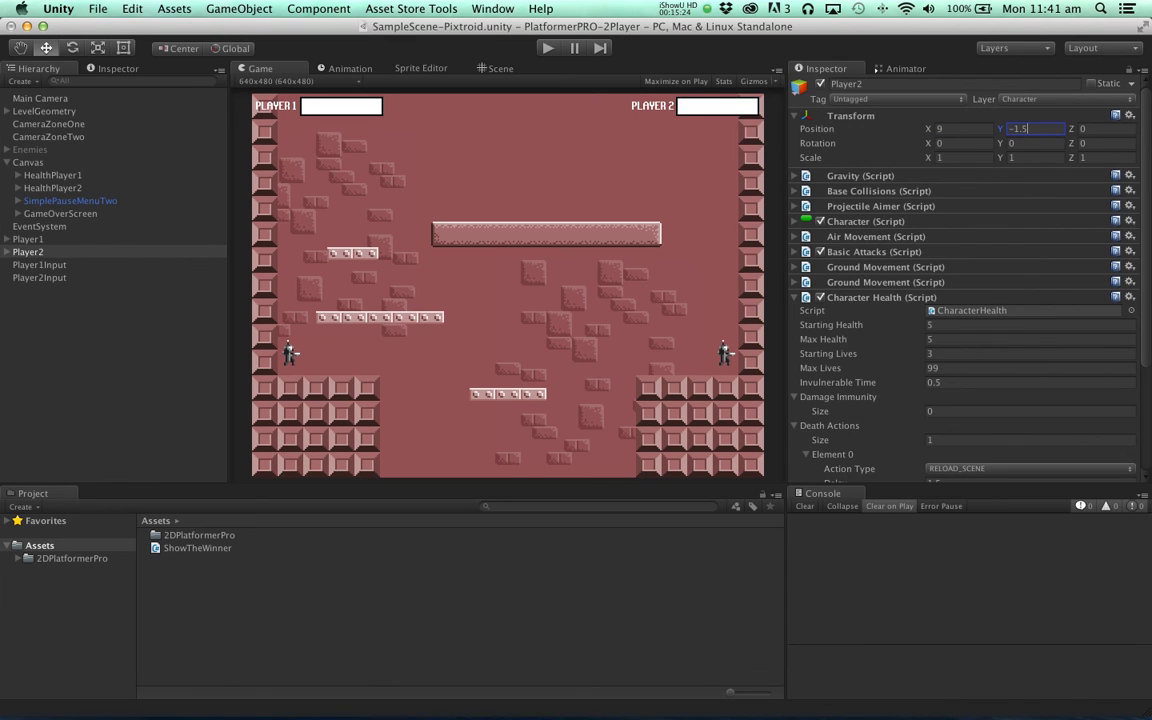
Activate the Enemies group and deactivate the first BotEnemy inside it
left_click(8, 149)
left_click(32, 149)
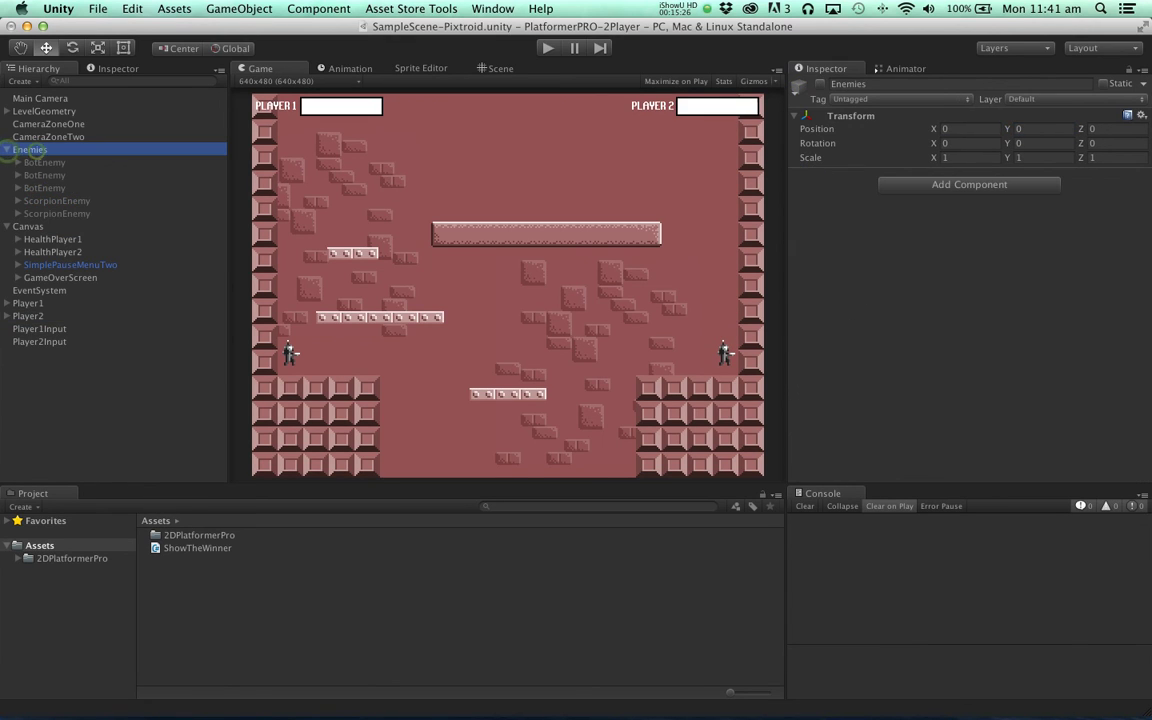
left_click(820, 84)
left_click(820, 84)
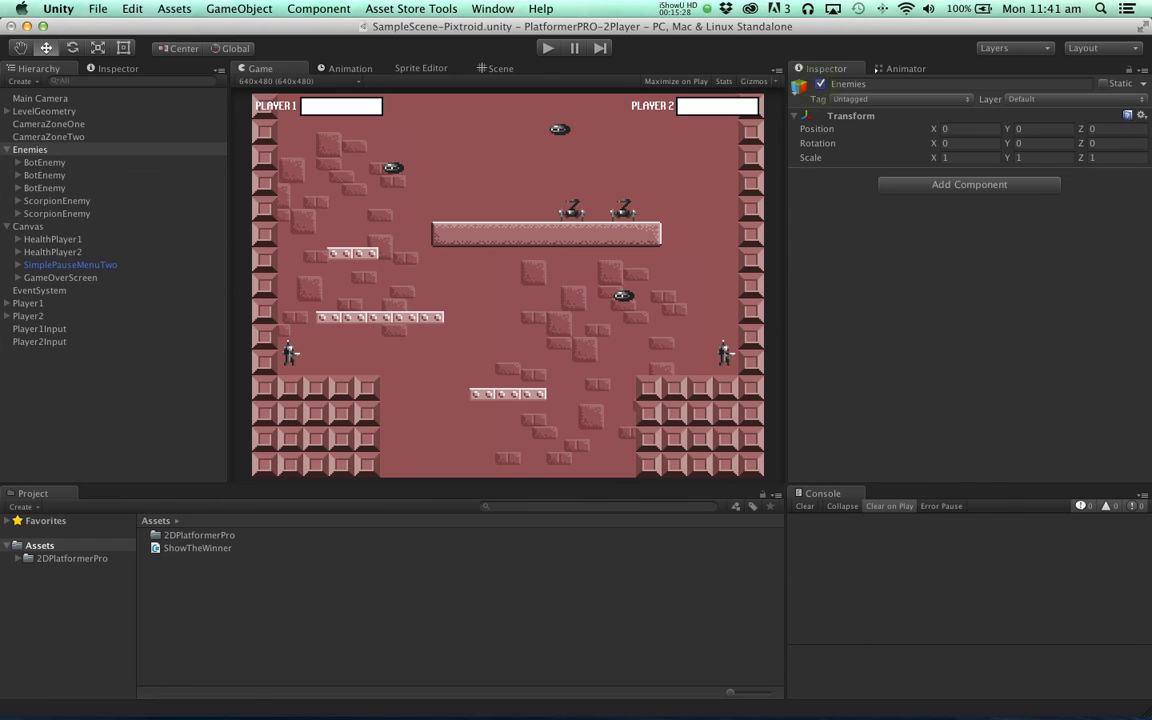
left_click(45, 162)
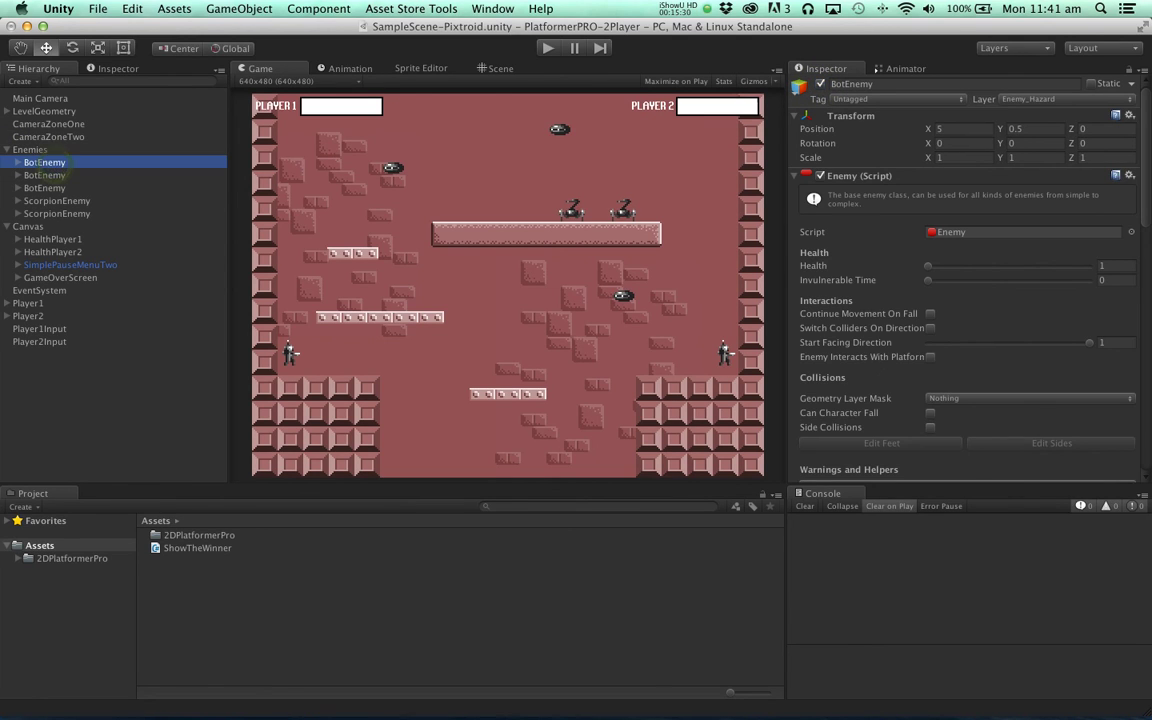
left_click(820, 84)
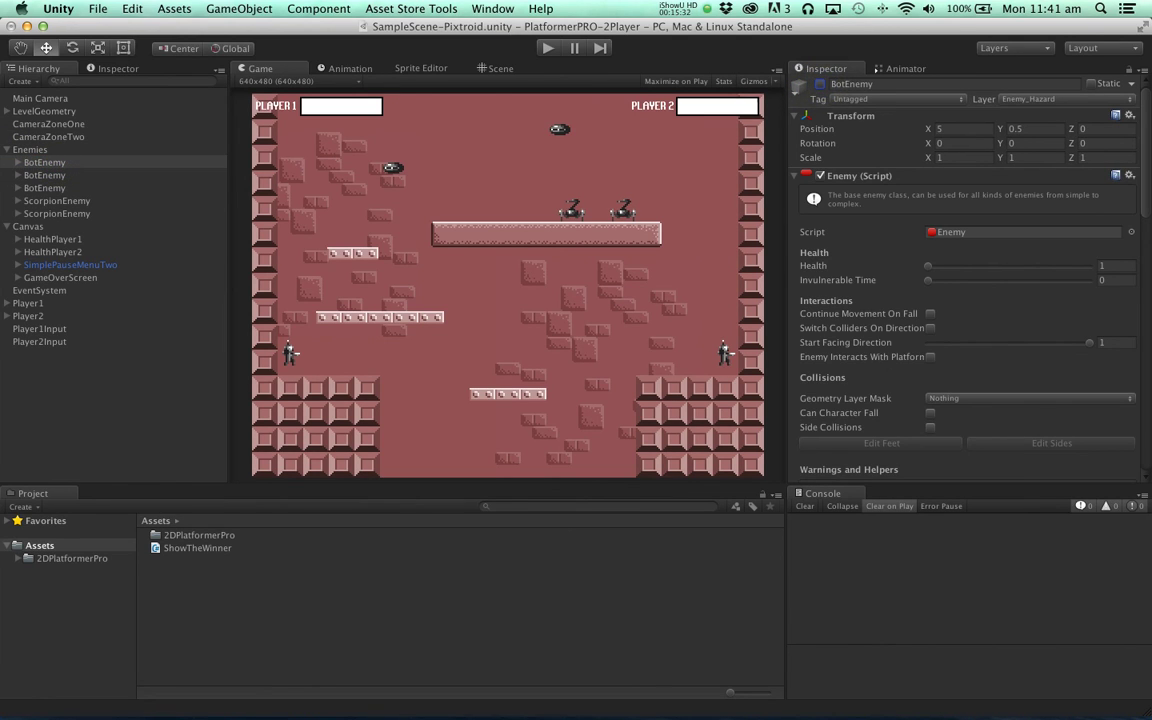
Play-test the scene by shooting Player 1 with Player 2 from across the gap and moving Player 1 towards its ledge's edge
left_click(547, 48)
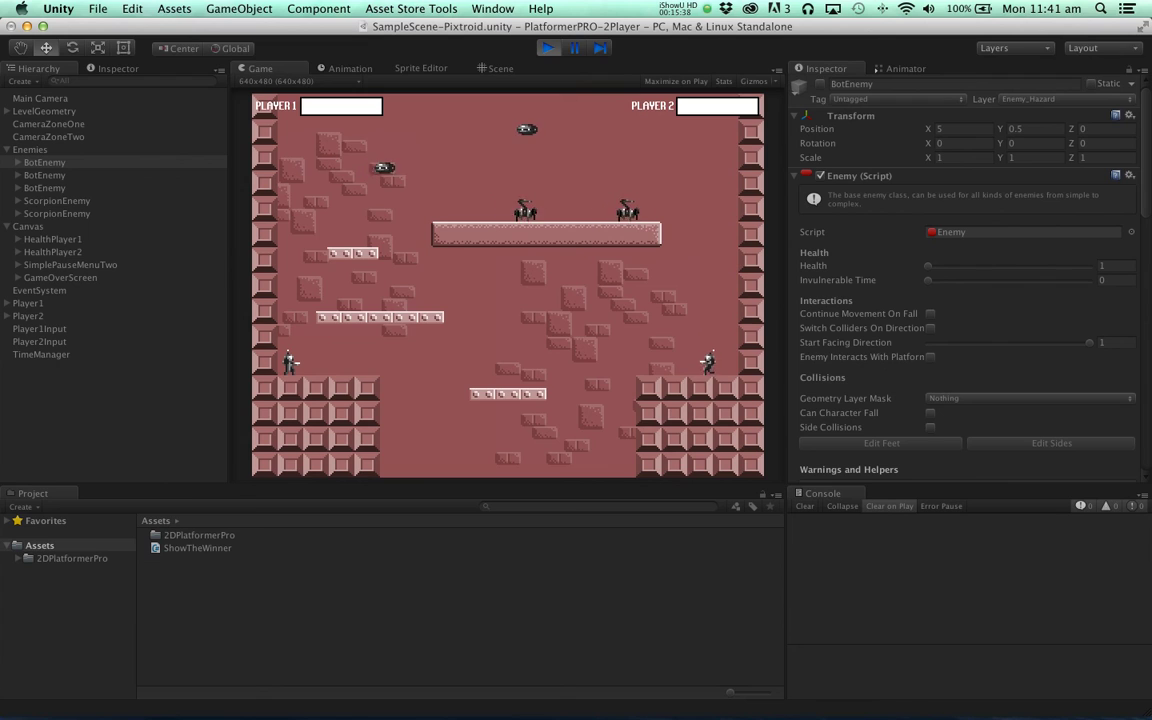
key("Left")
key("space")
key("space")
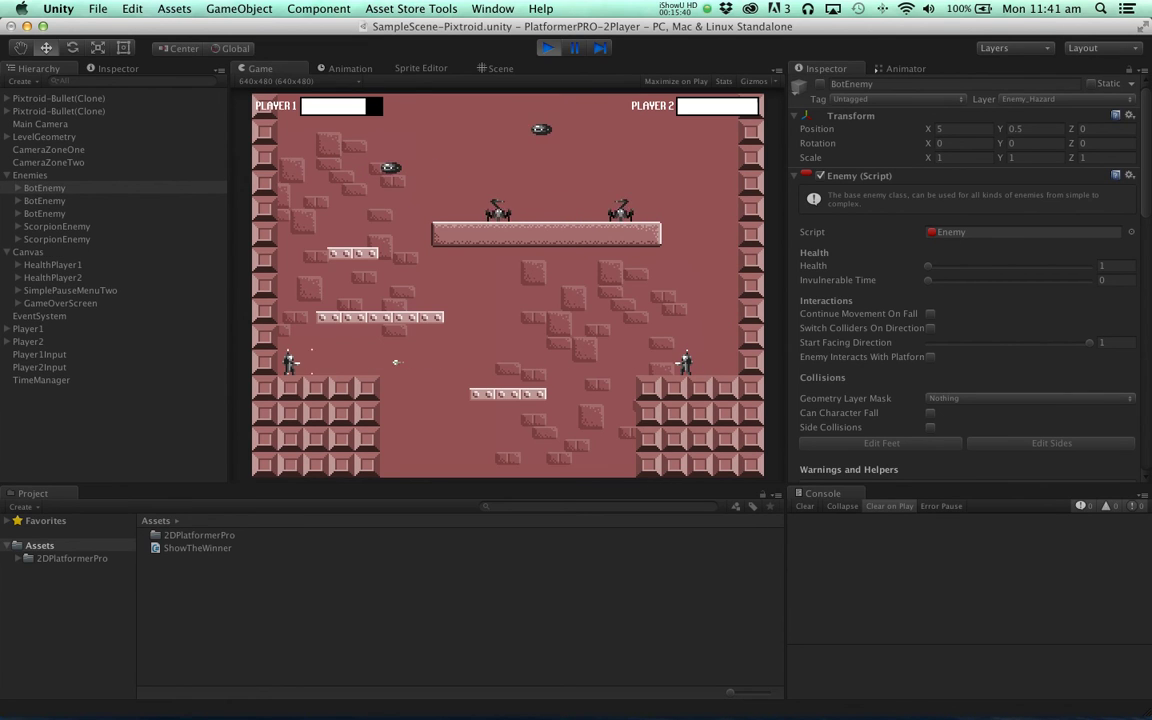
key("d")
key("a")
key("space")
key("d")
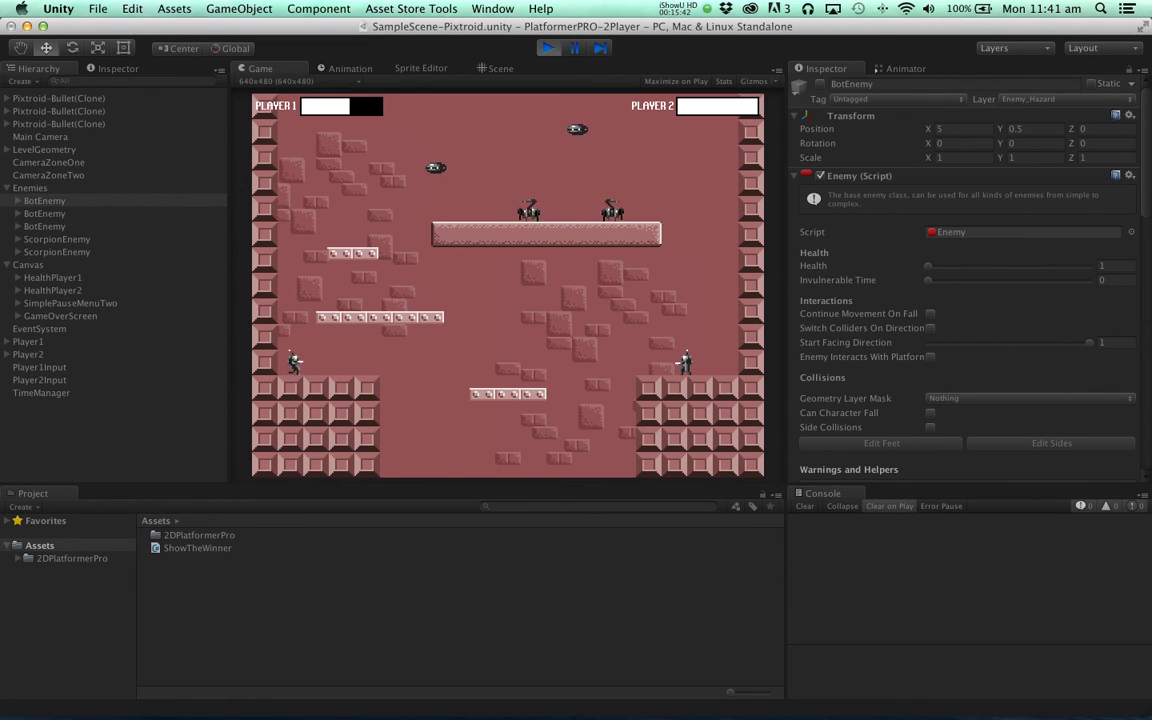
key("d")
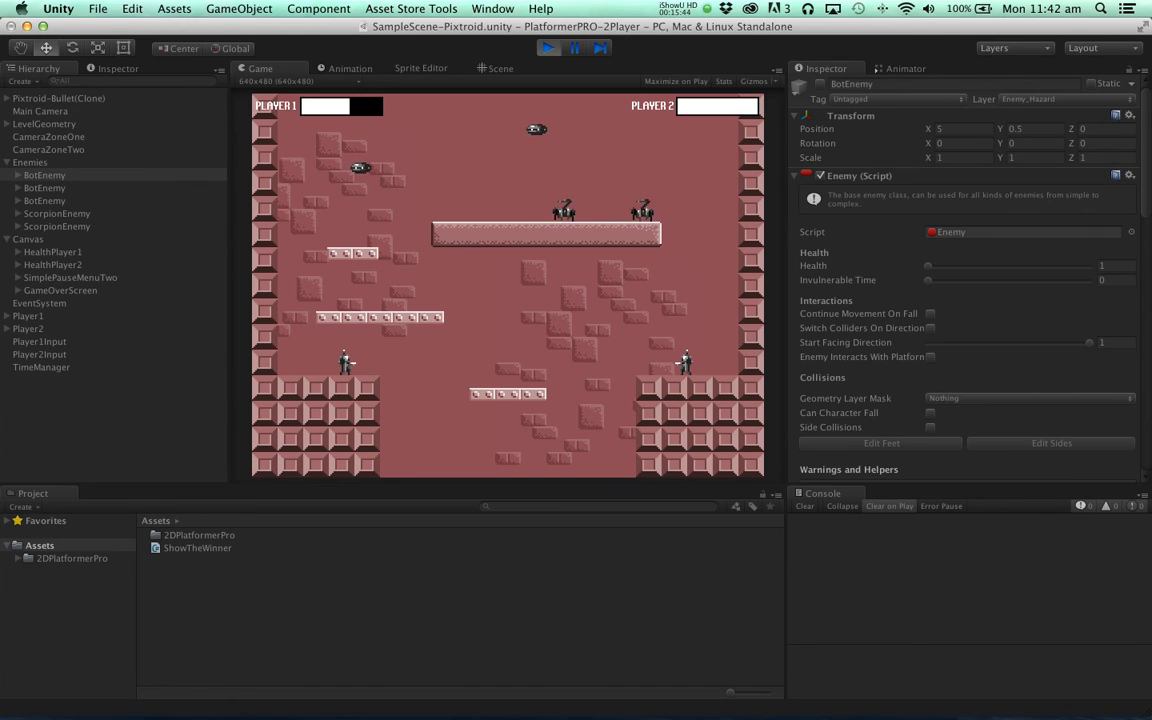
Exchange shots between Player 1 and Player 2 across the gap to test damage on both health bars
key("a")
key("d")
key("space")
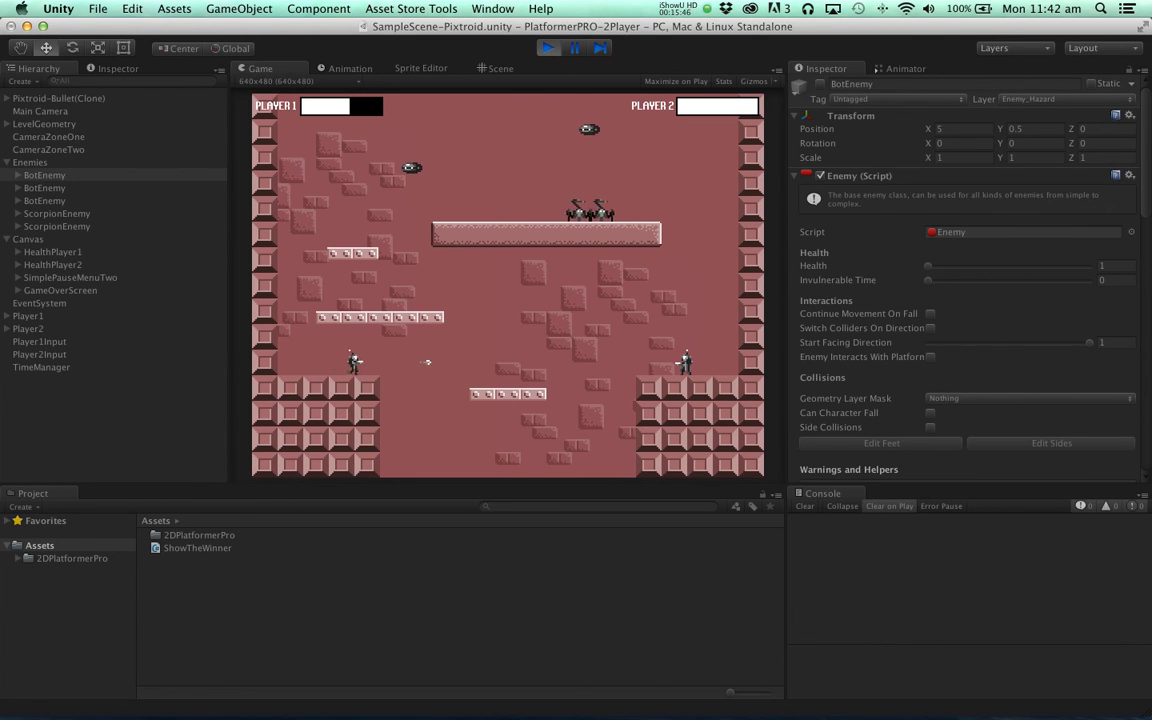
key("d")
key("space")
key("space")
key("Up")
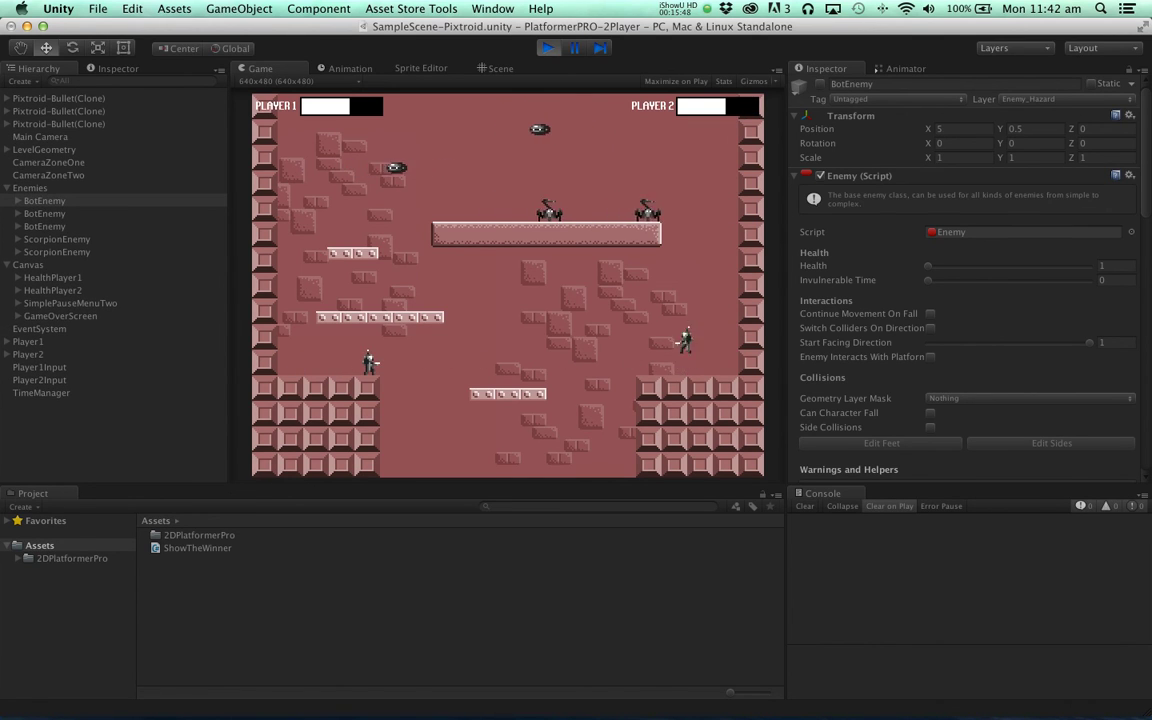
key("x")
key("x")
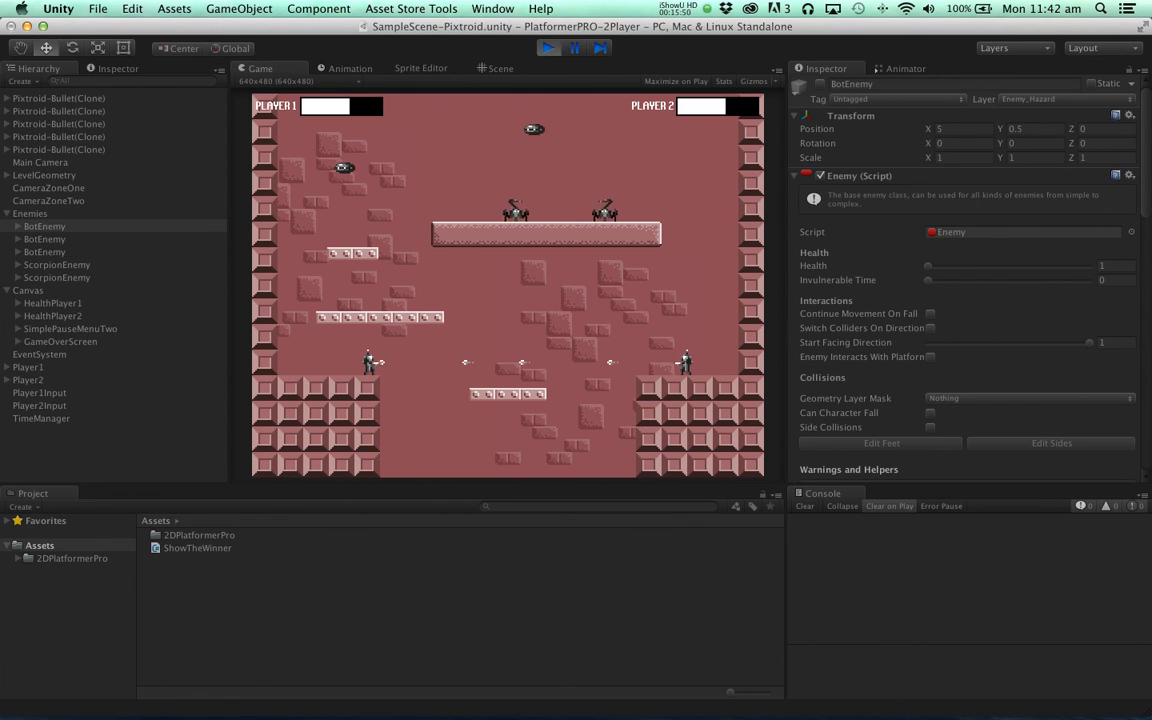
key("x")
key("x")
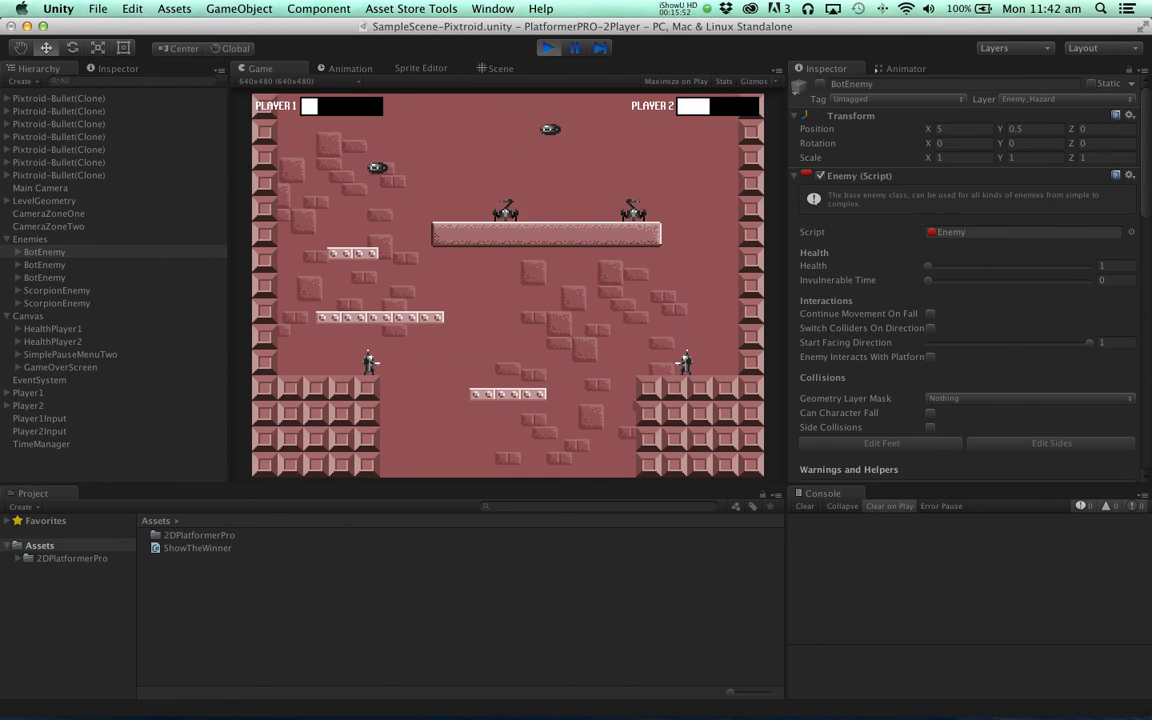
Jump Player 2 across the gap to Player 1's side and keep shooting until a life is lost and the scene reloads
key("Up")
key("Left")
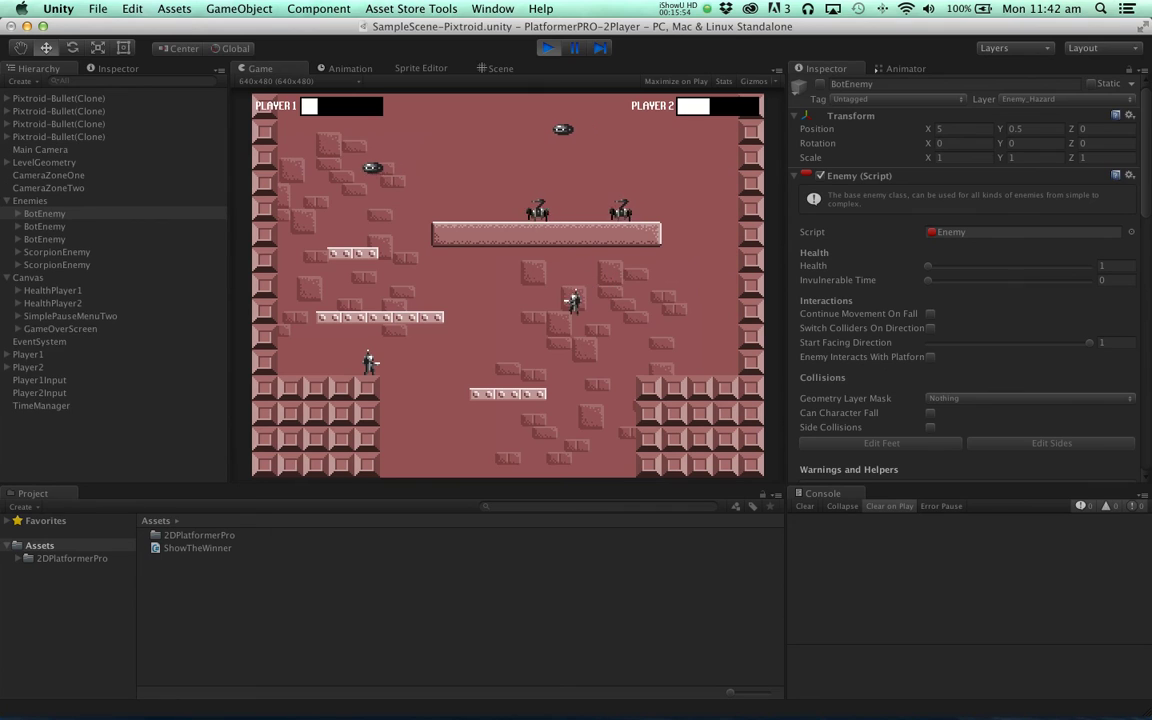
key("Up")
key("Left")
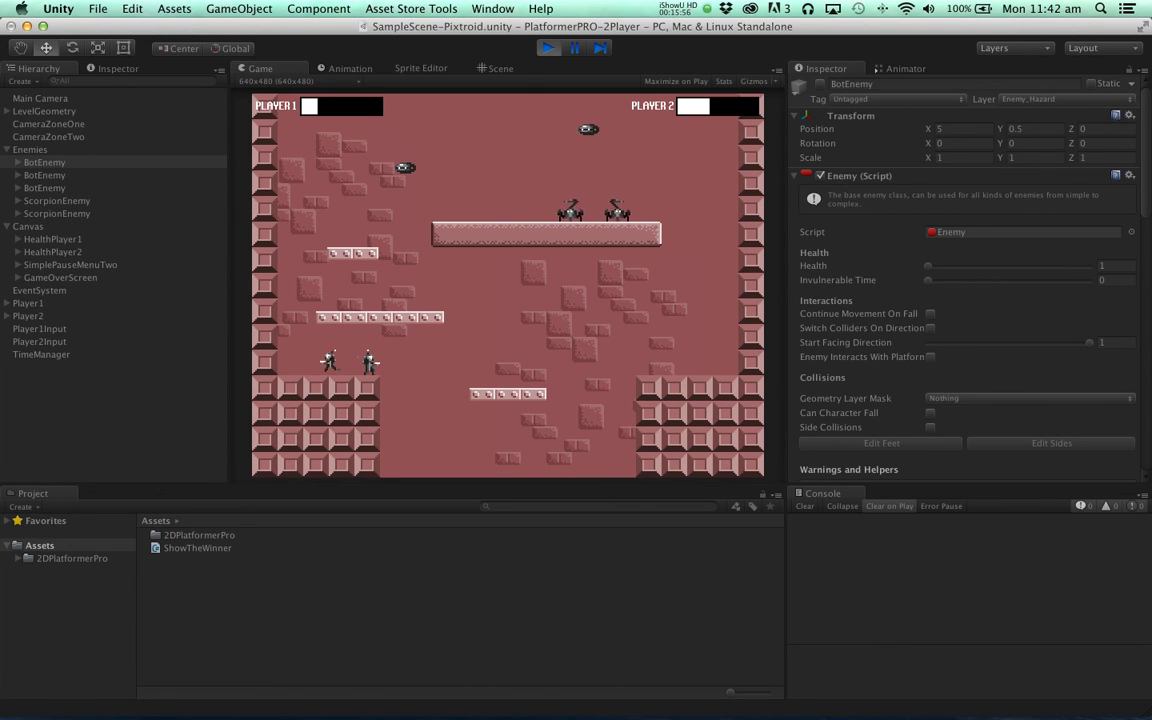
key("x")
key("x")
key("x")
key("Right")
key("Up")
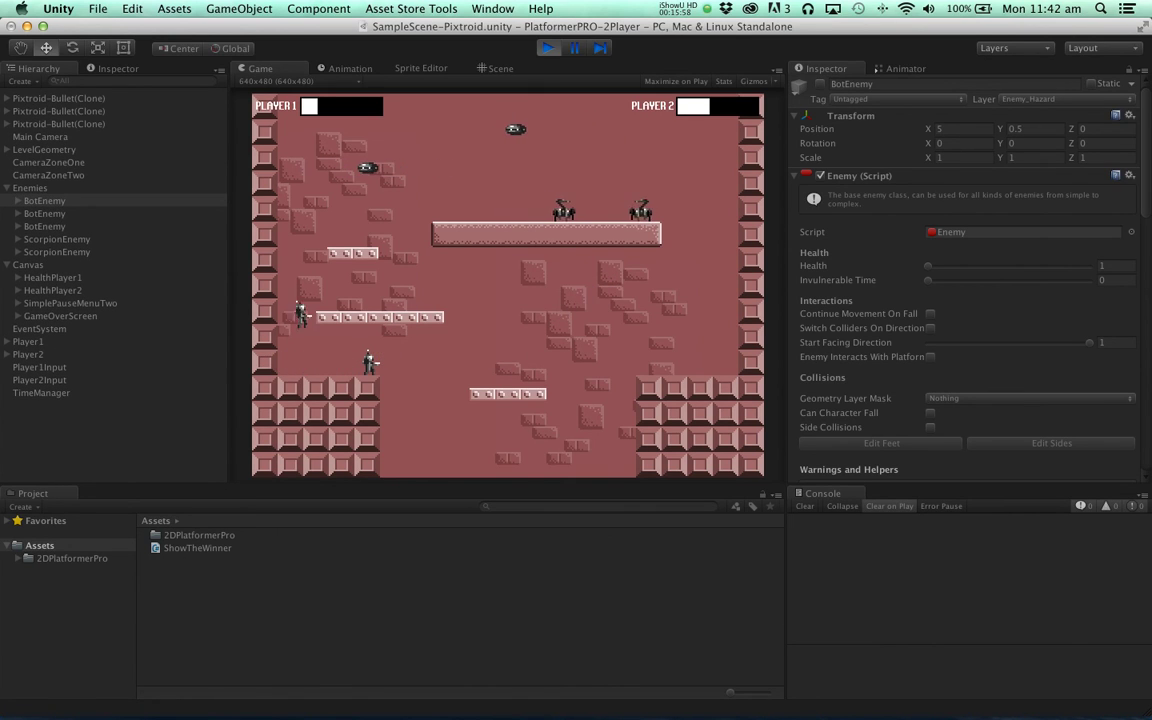
key("x")
key("x")
key("x")
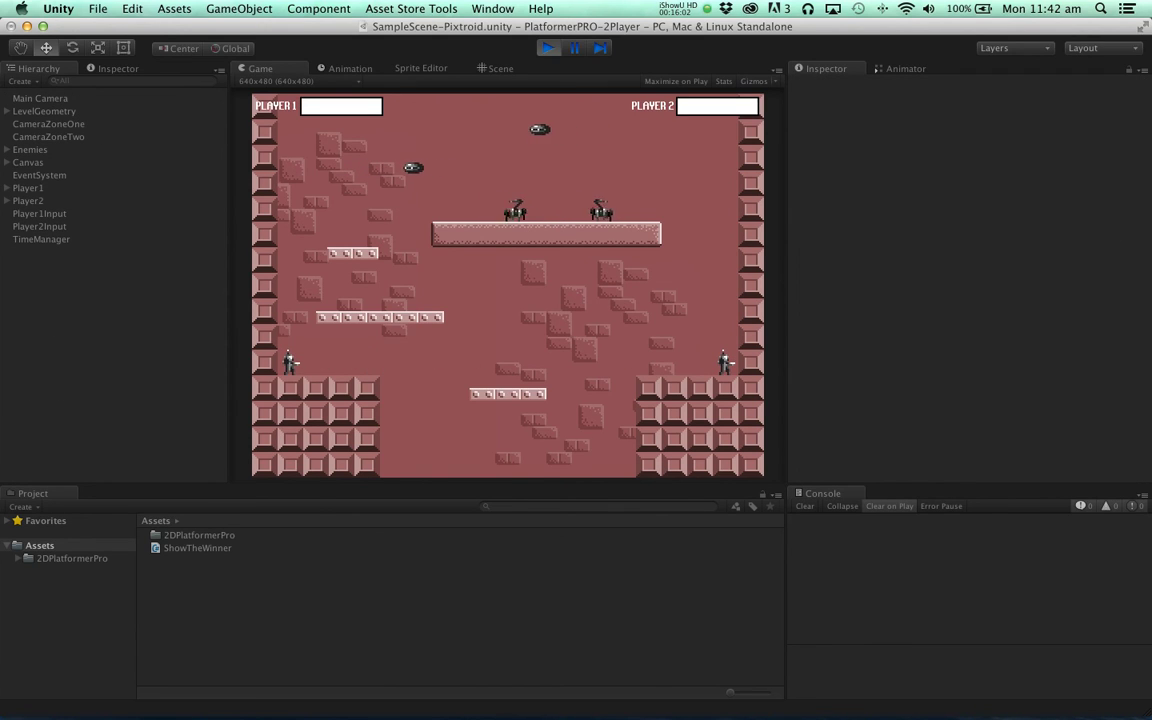
Jump Player 1 onto the long brick platform above its start ledge and test firing diagonally down
key("Right")
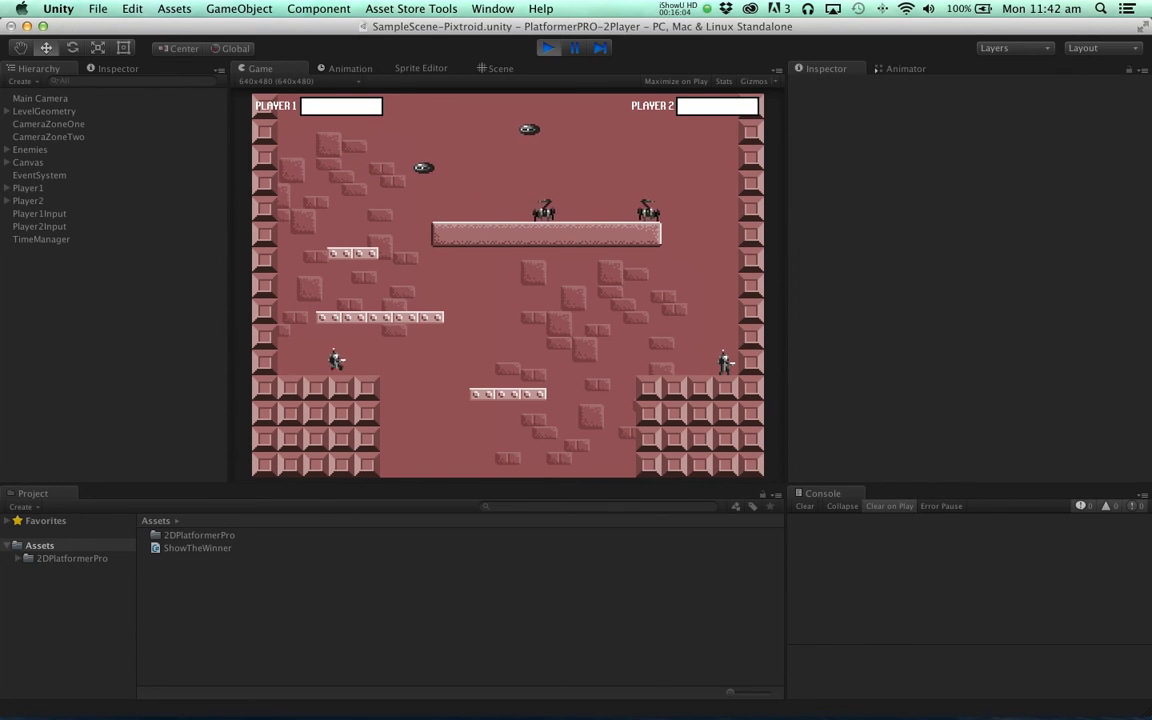
key("z")
key("Right")
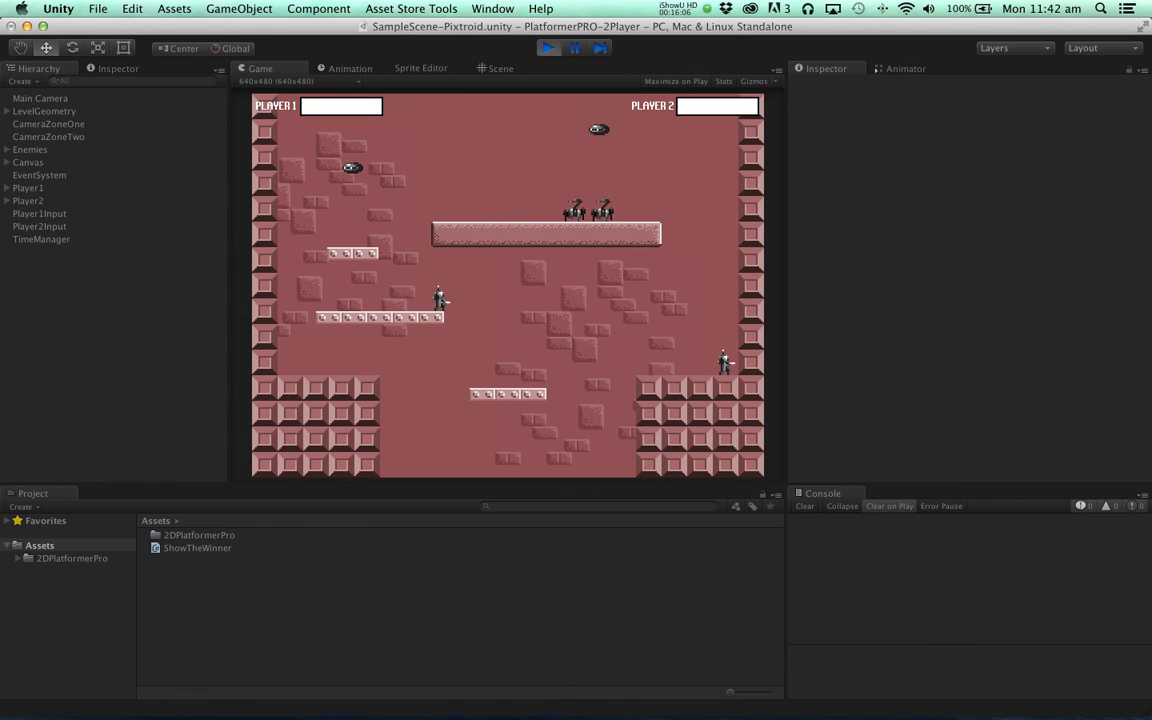
key("x")
key("x")
key("x")
key("x")
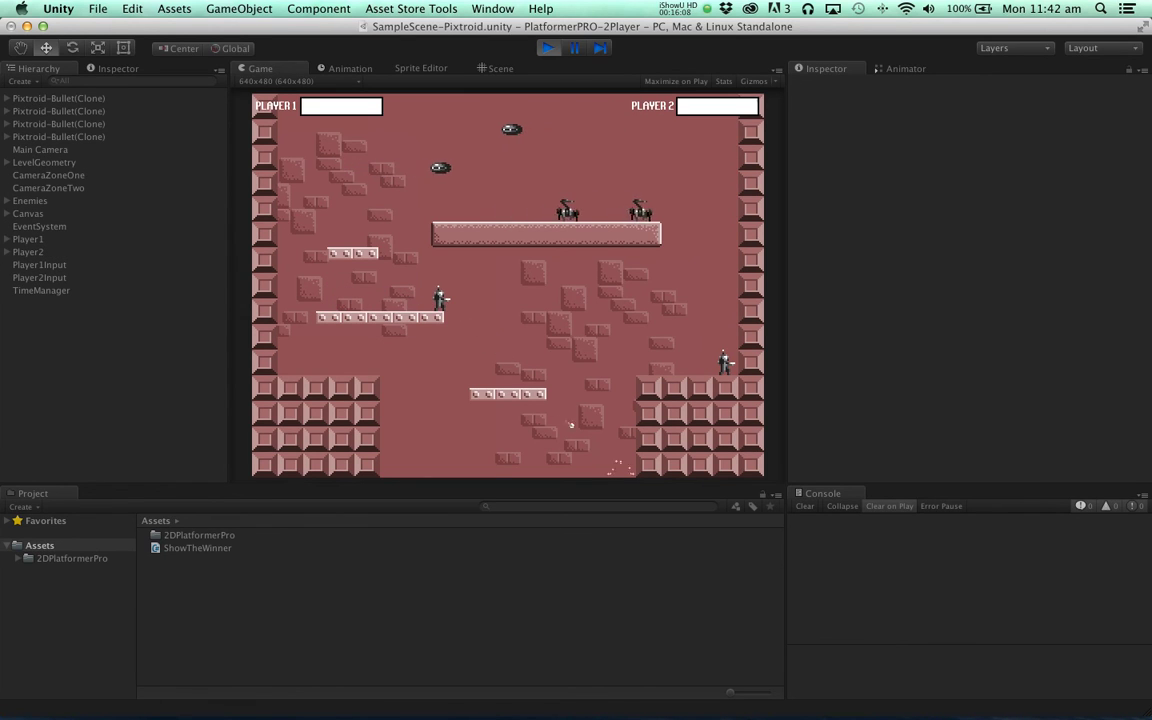
Move Player 2 onto the small central platform and shoot it from Player 1 until its health runs out
key("a")
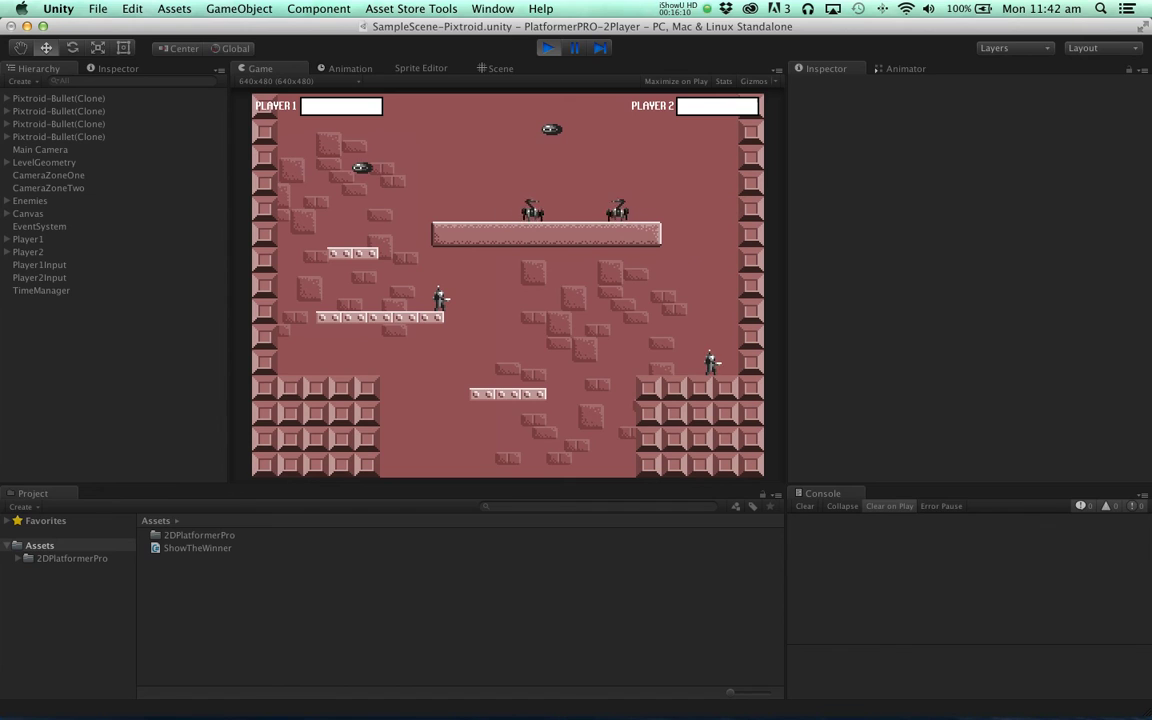
key("a")
key("w")
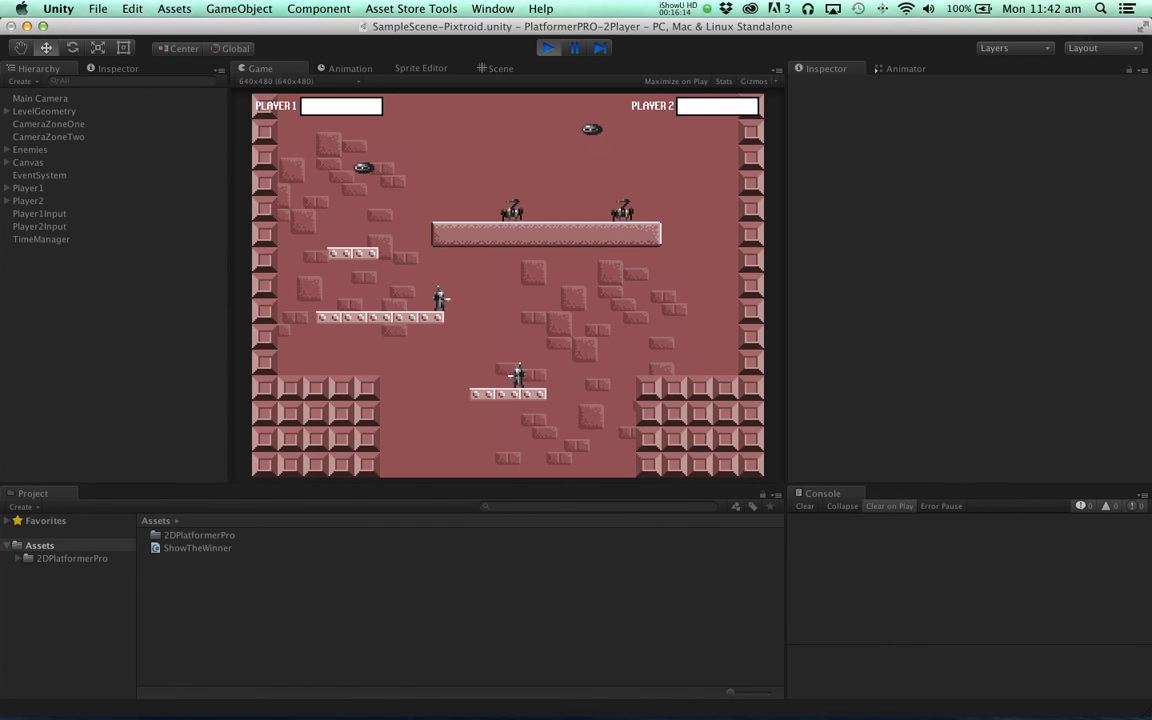
key("x")
key("x")
key("x")
key("x")
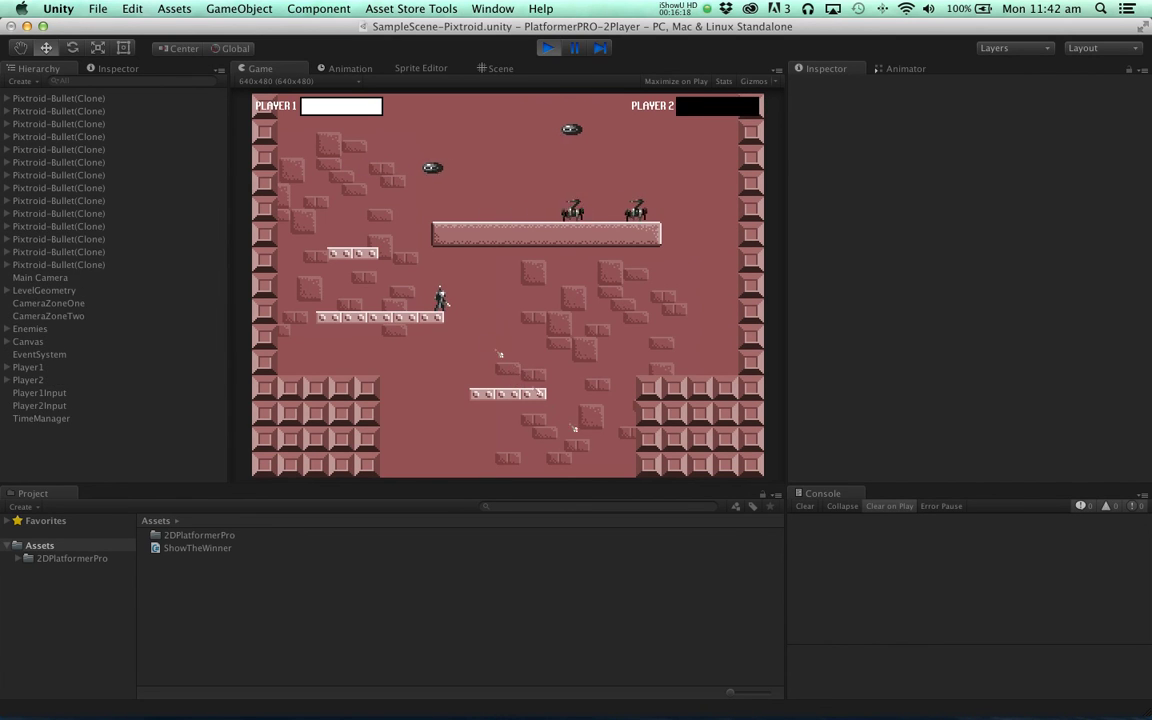
Move Player 1 forward from its start position and fire repeatedly at Player 2 across the gap to use up another life
key("Right")
key("x")
key("x")
key("x")
key("x")
key("x")
key("x")
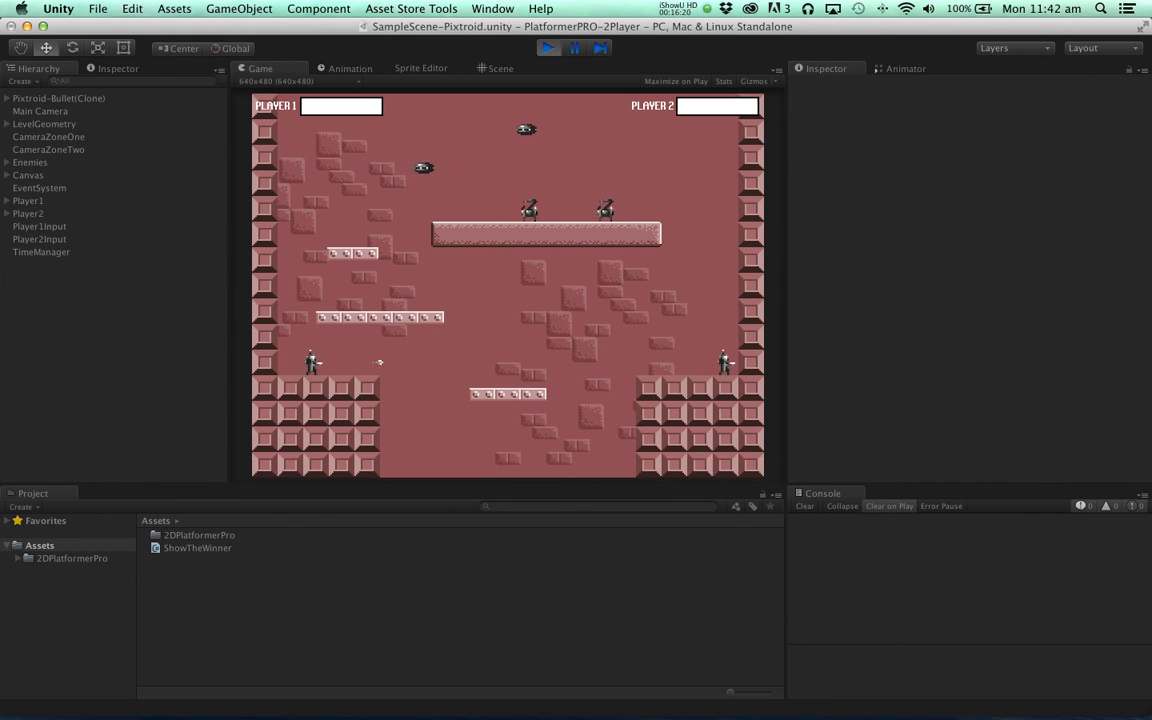
key("x")
key("x")
key("x")
key("x")
key("x")
key("x")
key("x")
key("x")
key("x")
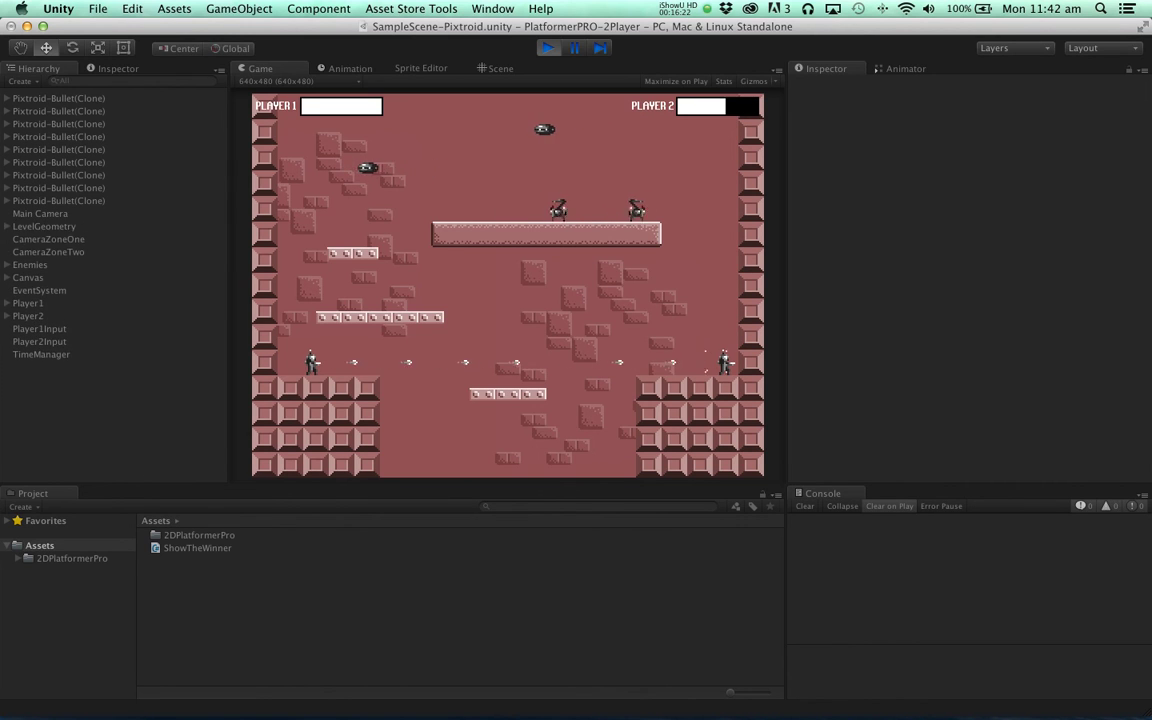